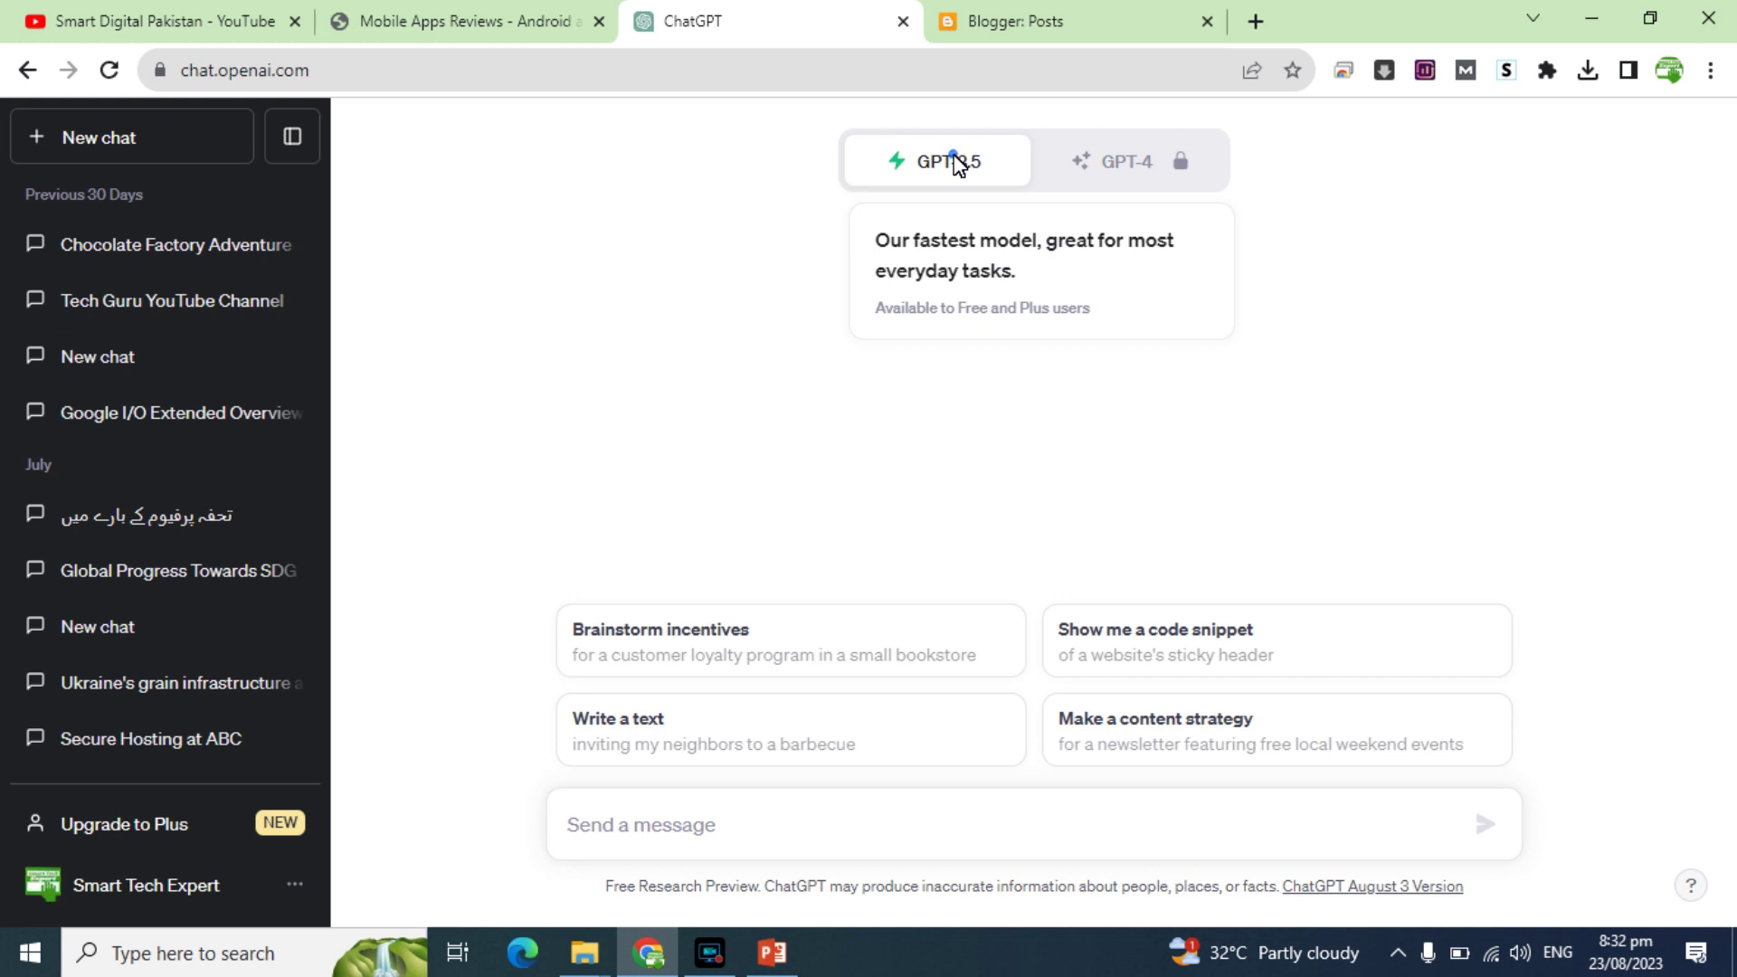
Step: Compare the price and features of the Free plan and ChatGPT Plus in the plan overview, and close it
click(1088, 152)
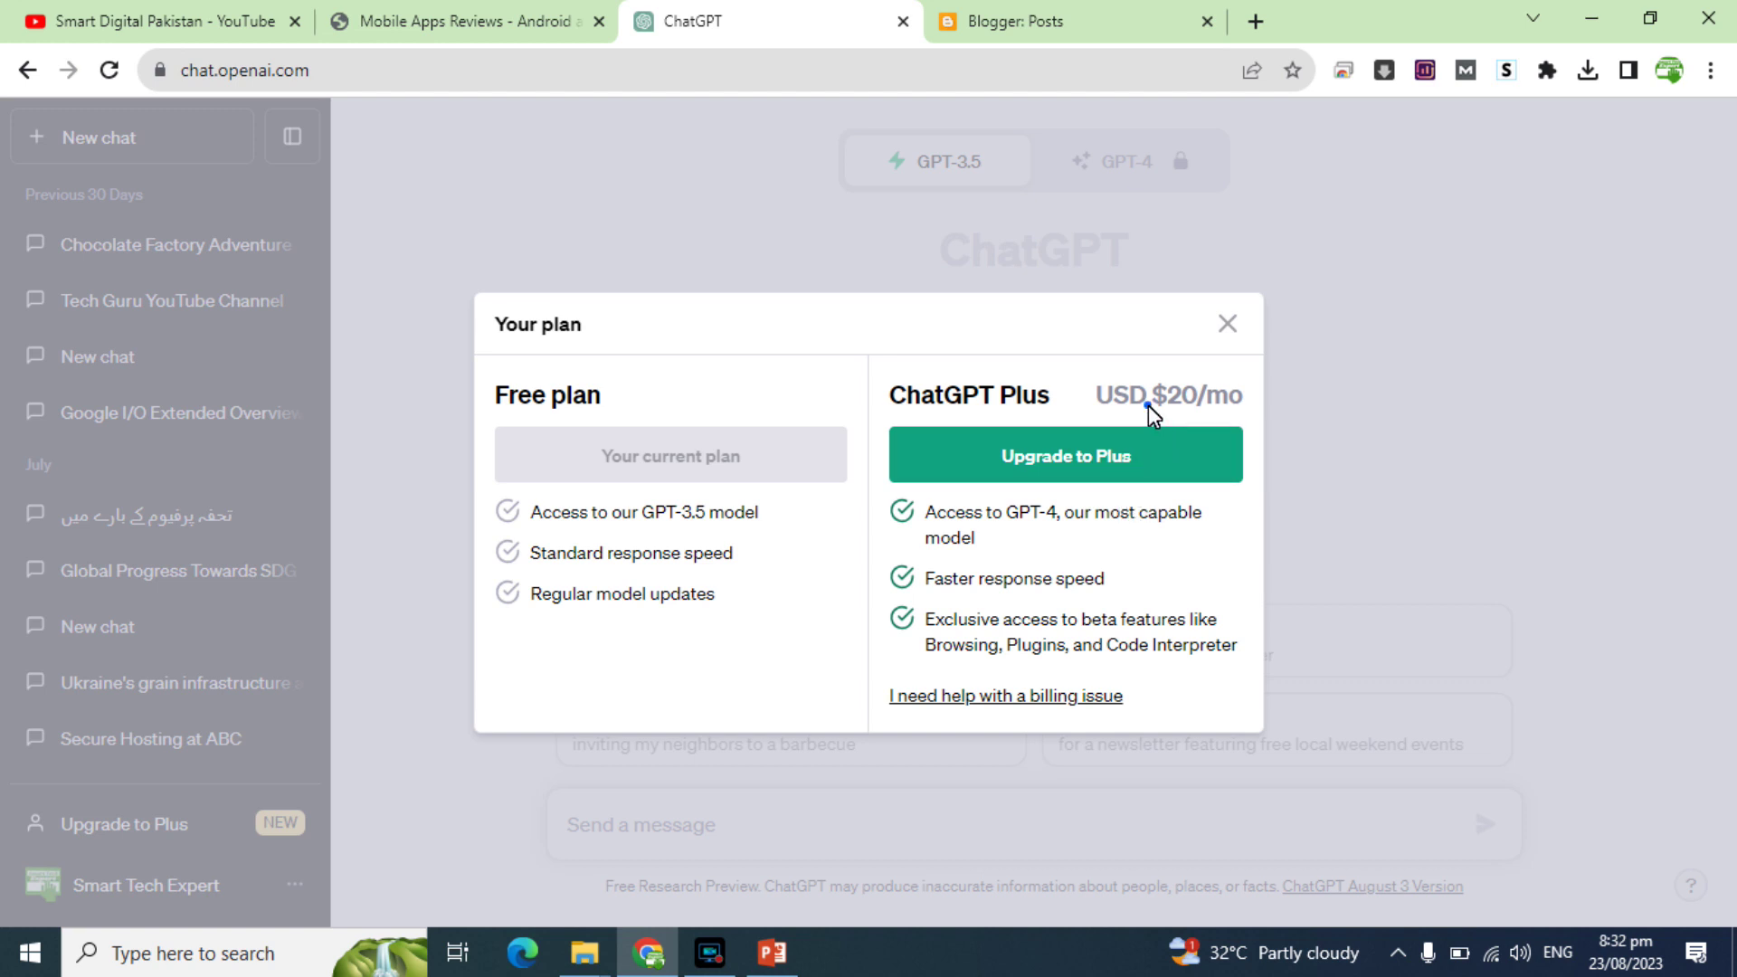
drag(1148, 406, 1191, 412)
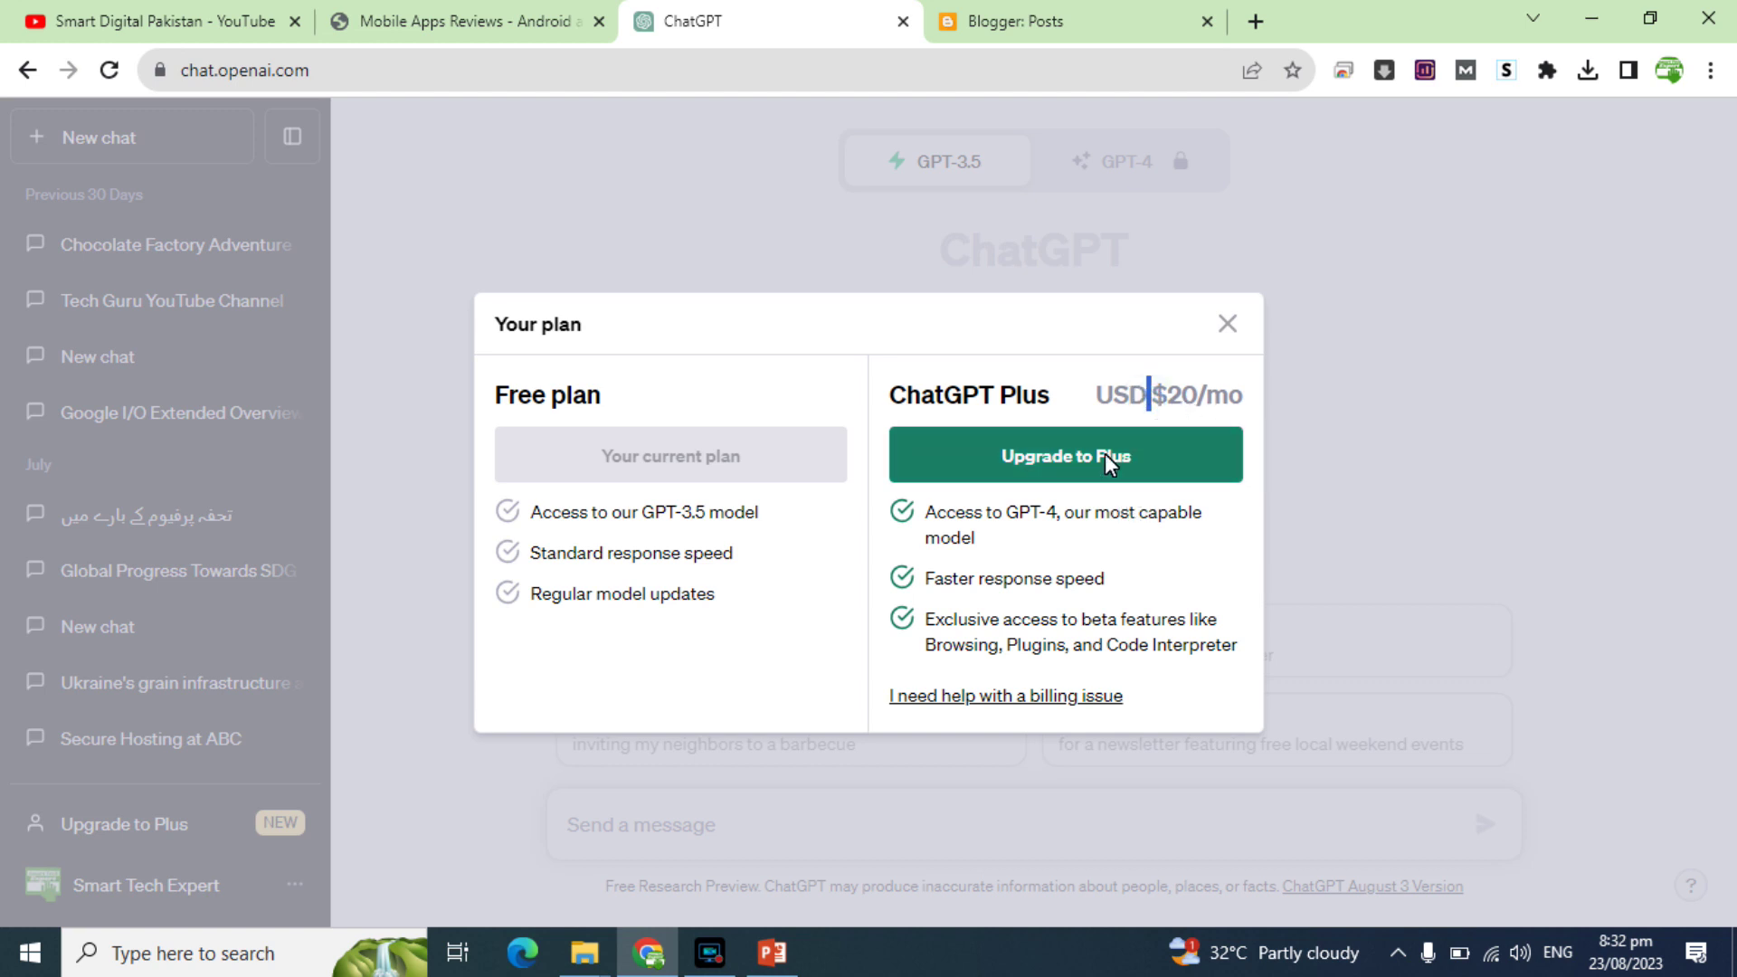
double_click(723, 512)
double_click(1019, 512)
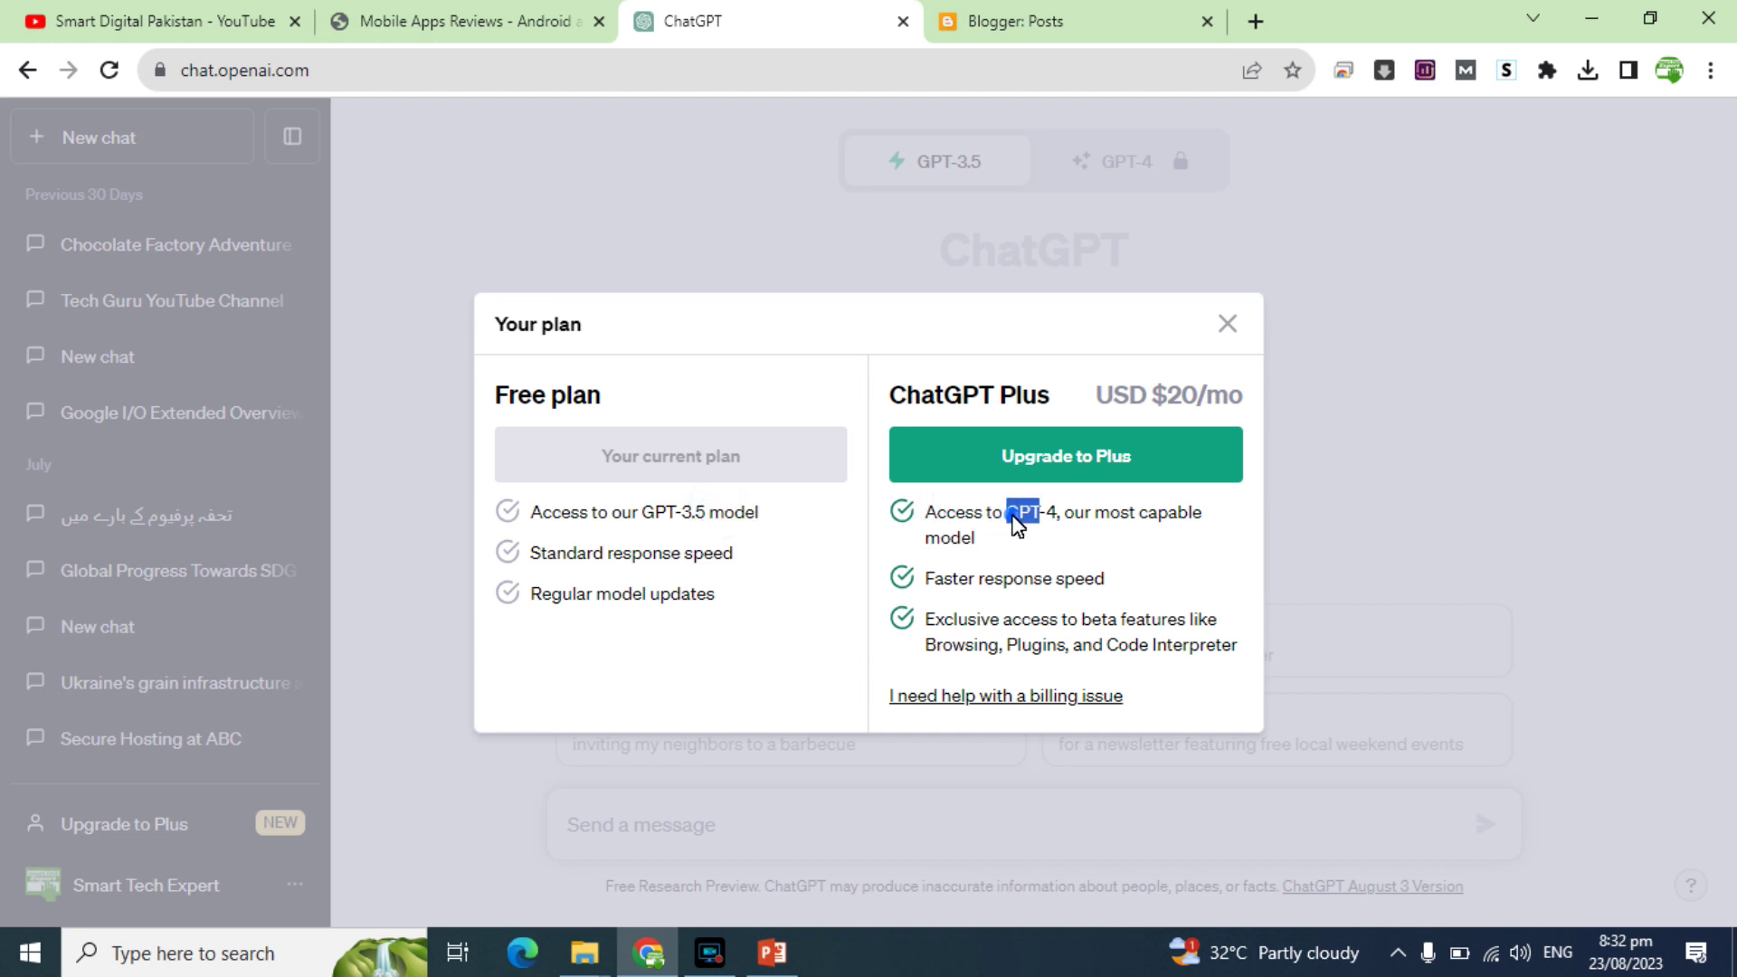
double_click(1003, 578)
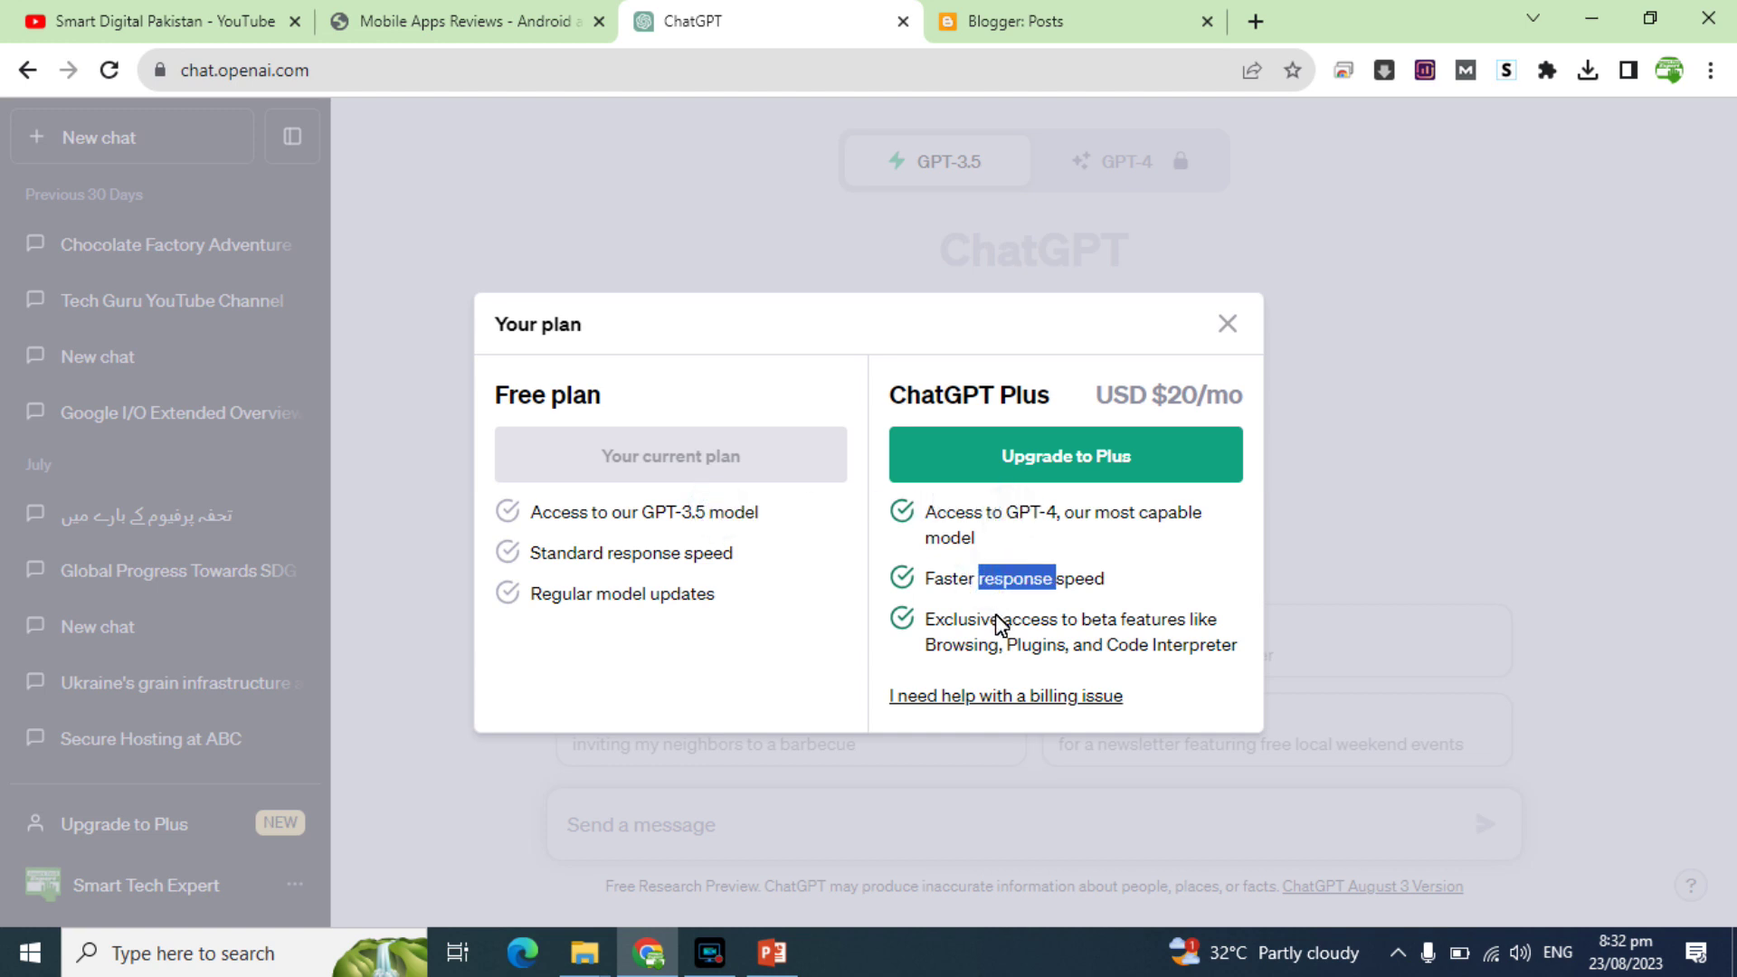
triple_click(999, 623)
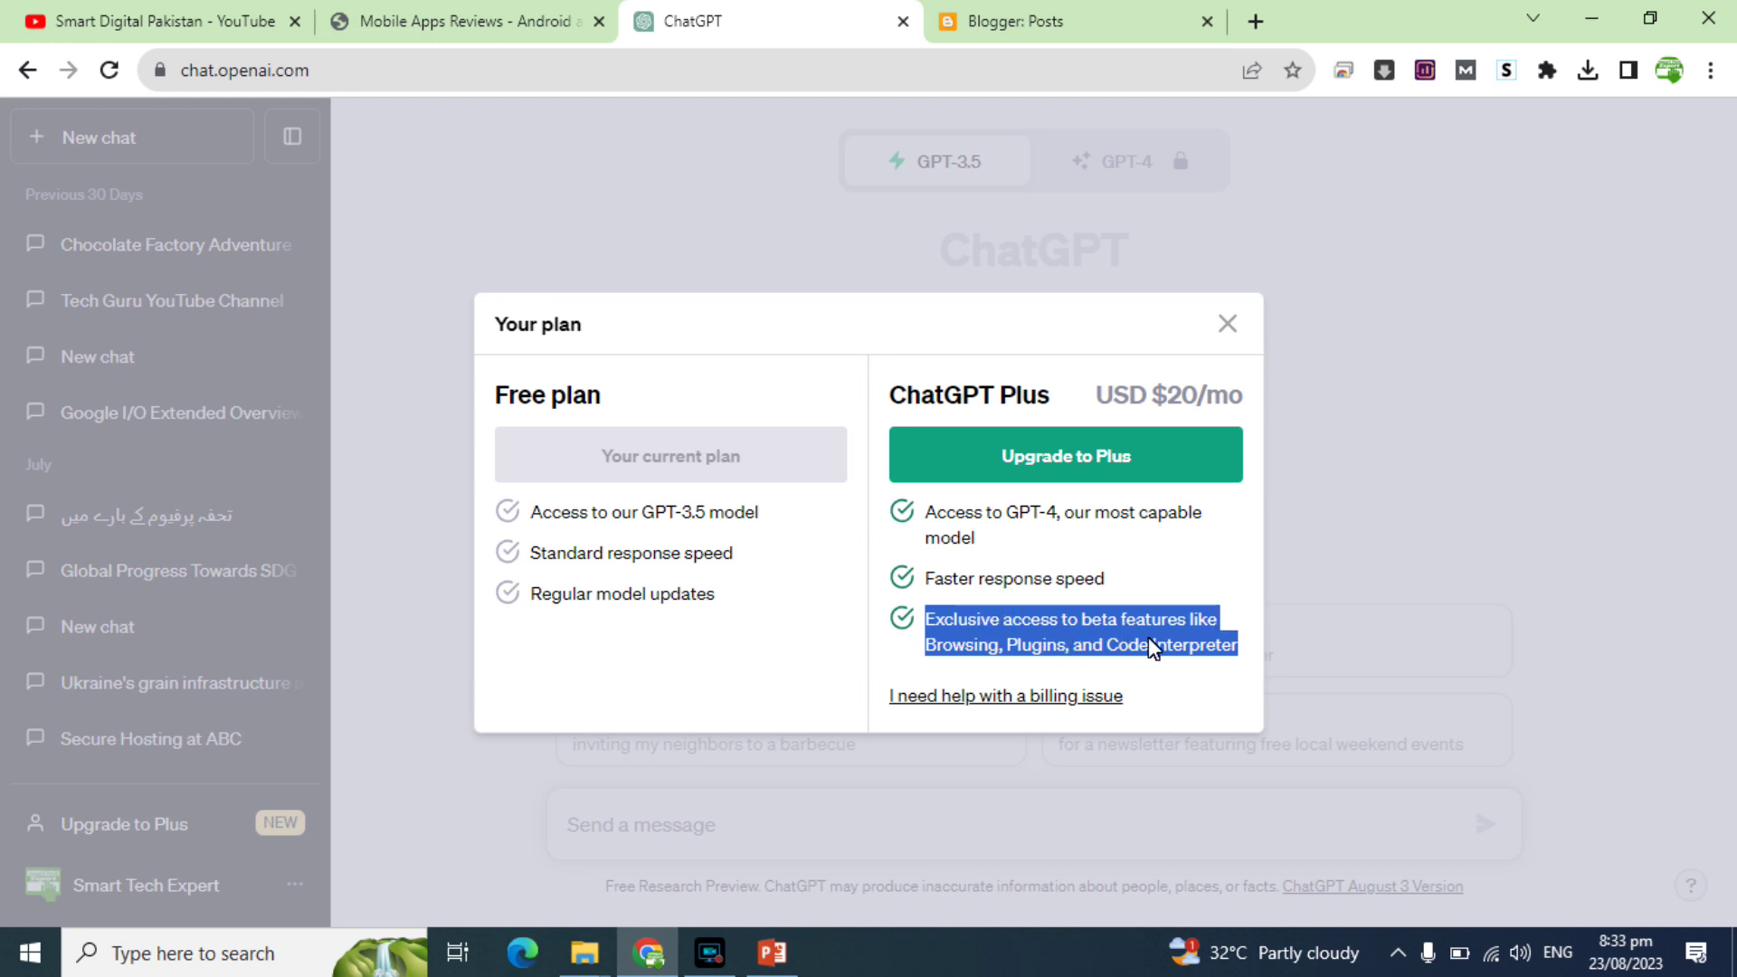
click(599, 603)
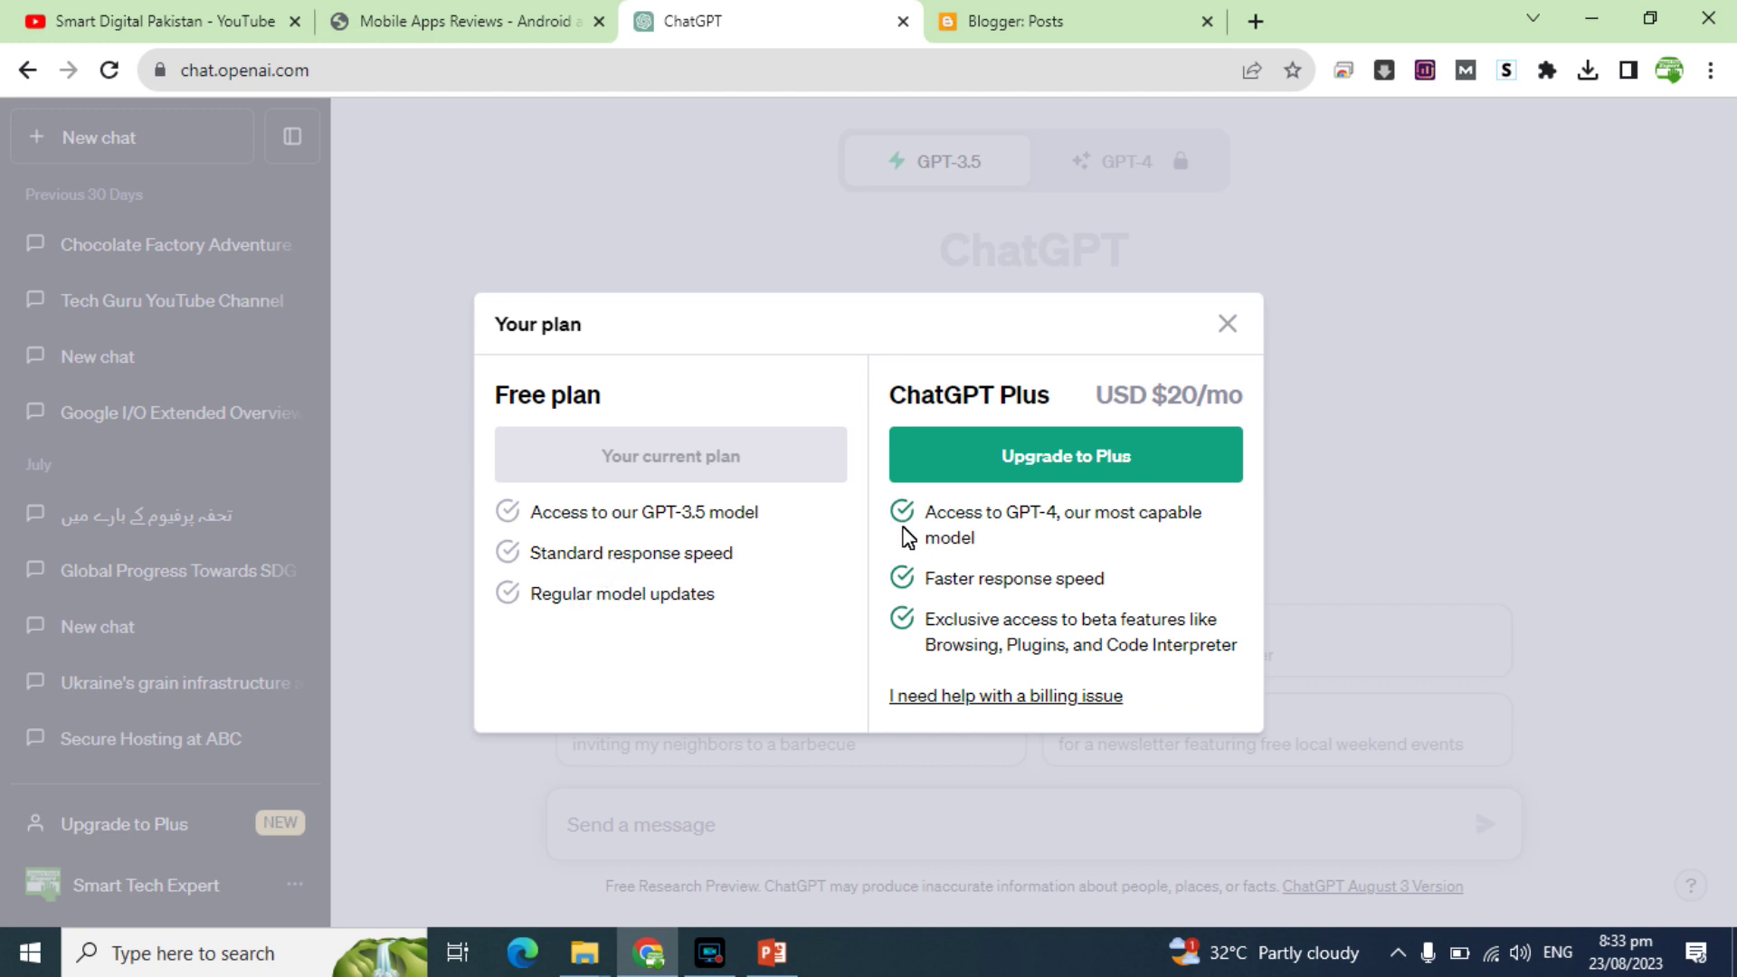
click(1228, 327)
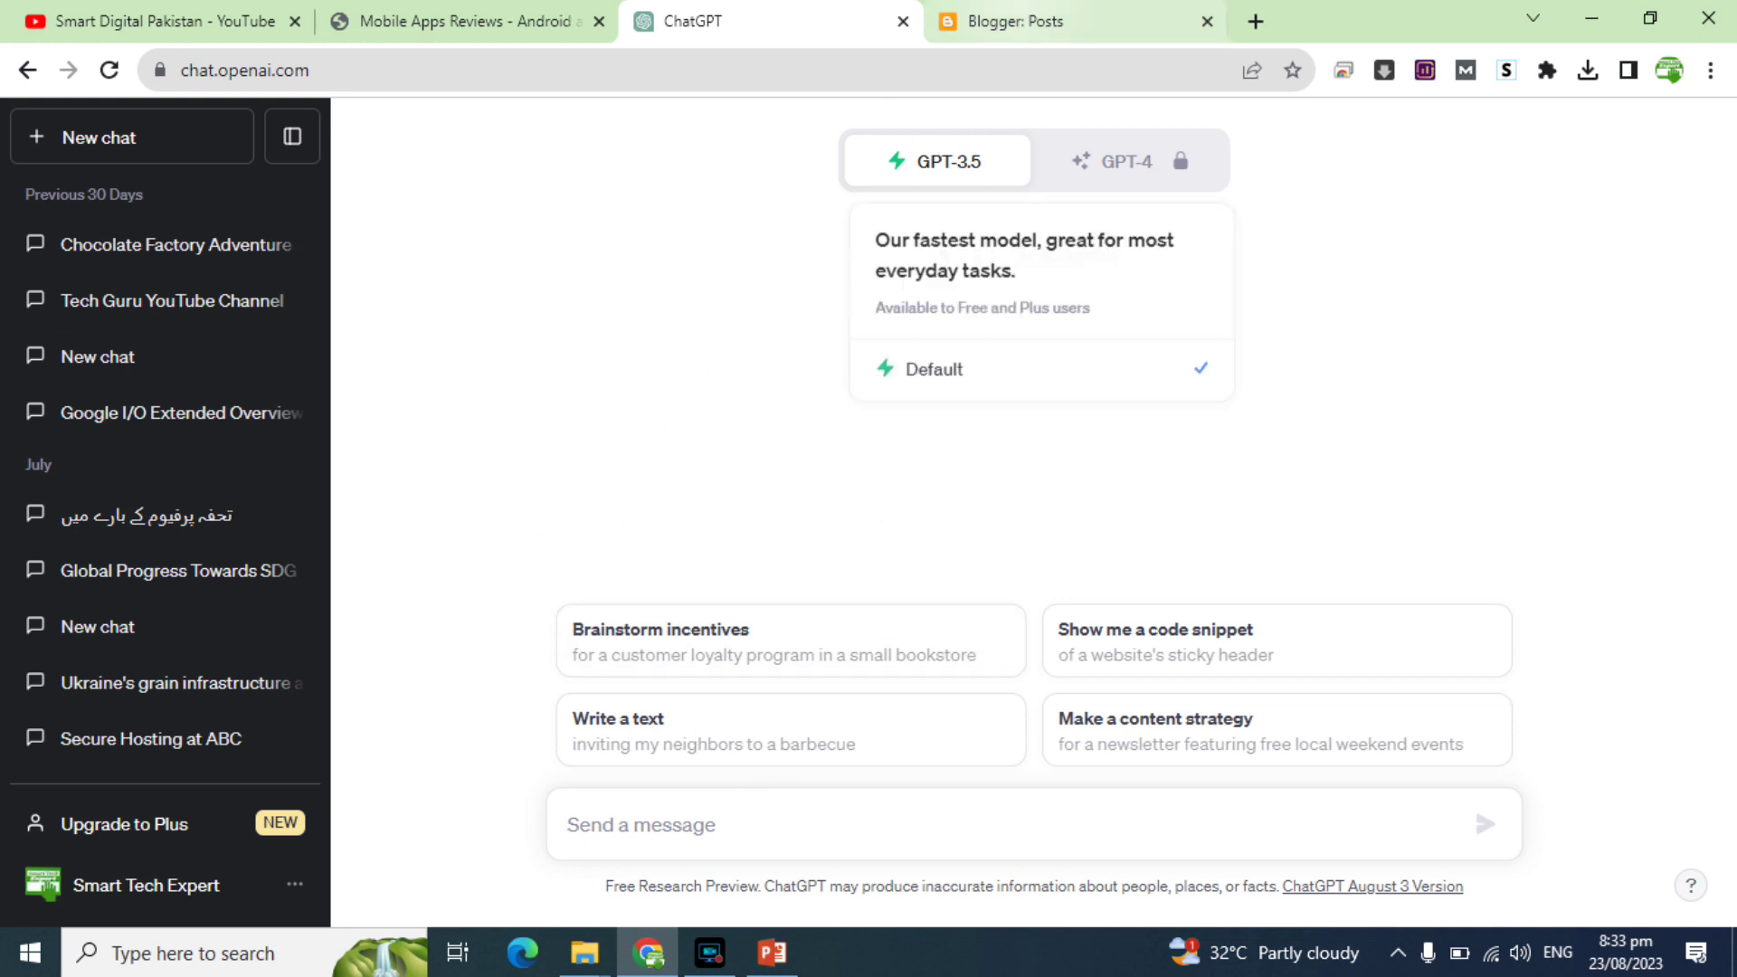
Step: Check the Blogger and ChatGPT pages, and open google.com in a new browser tab
click(1050, 20)
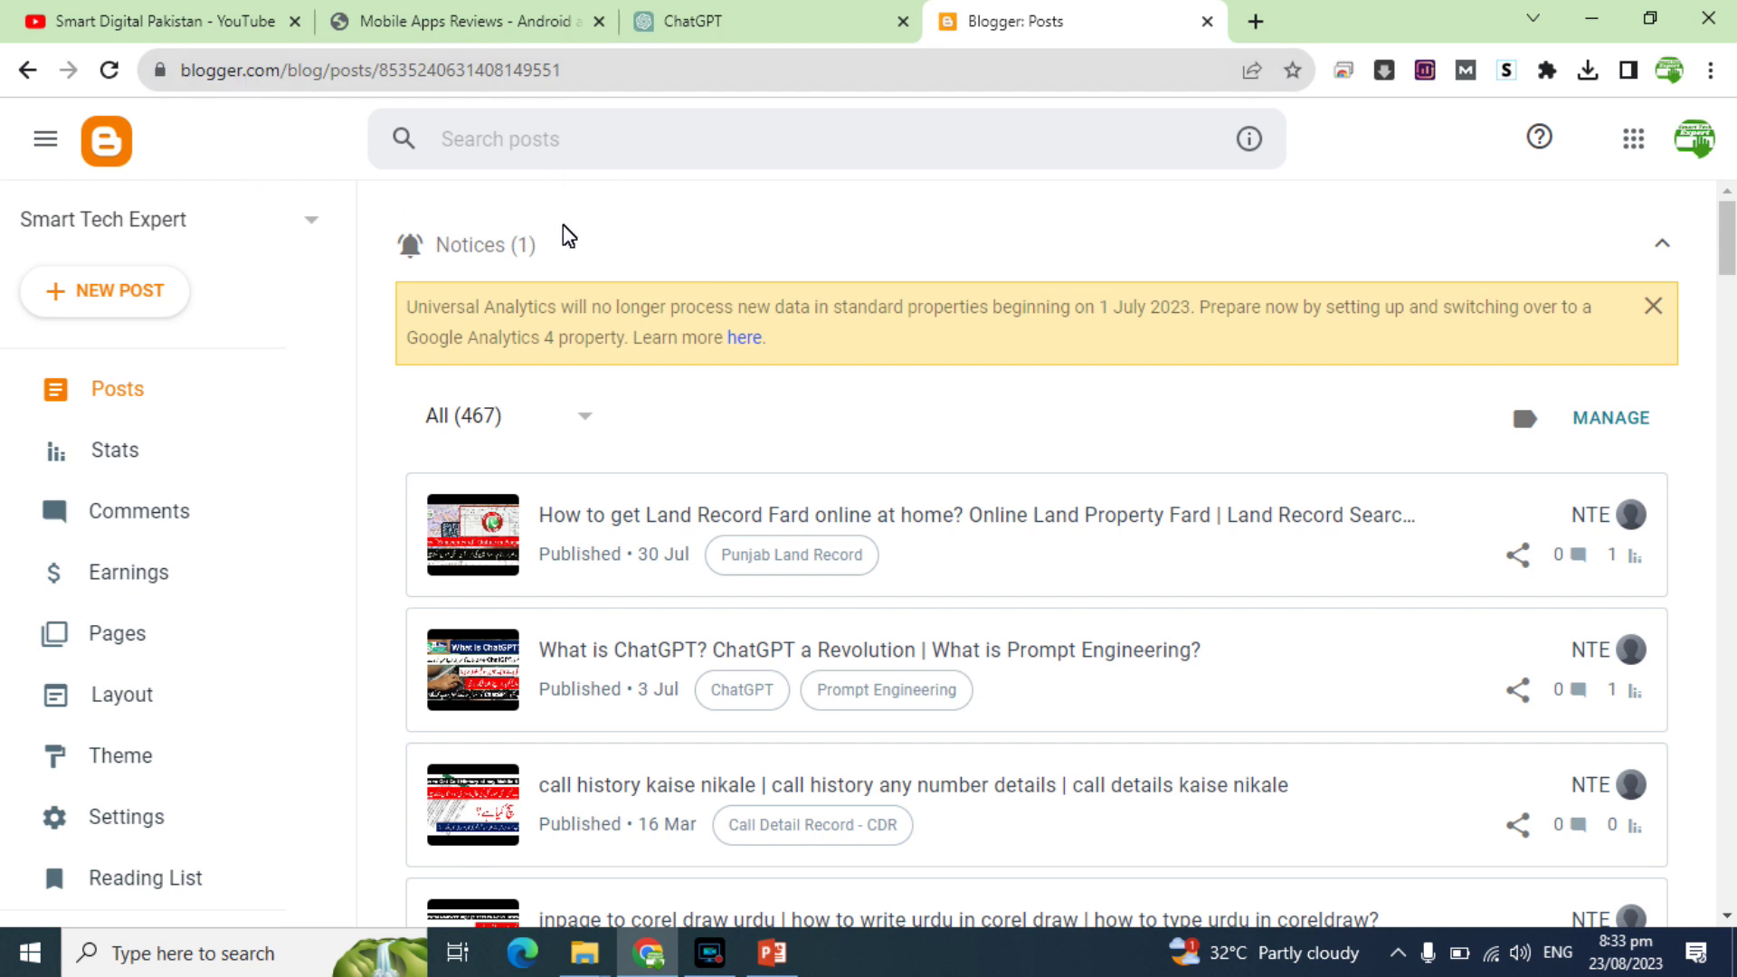
click(762, 16)
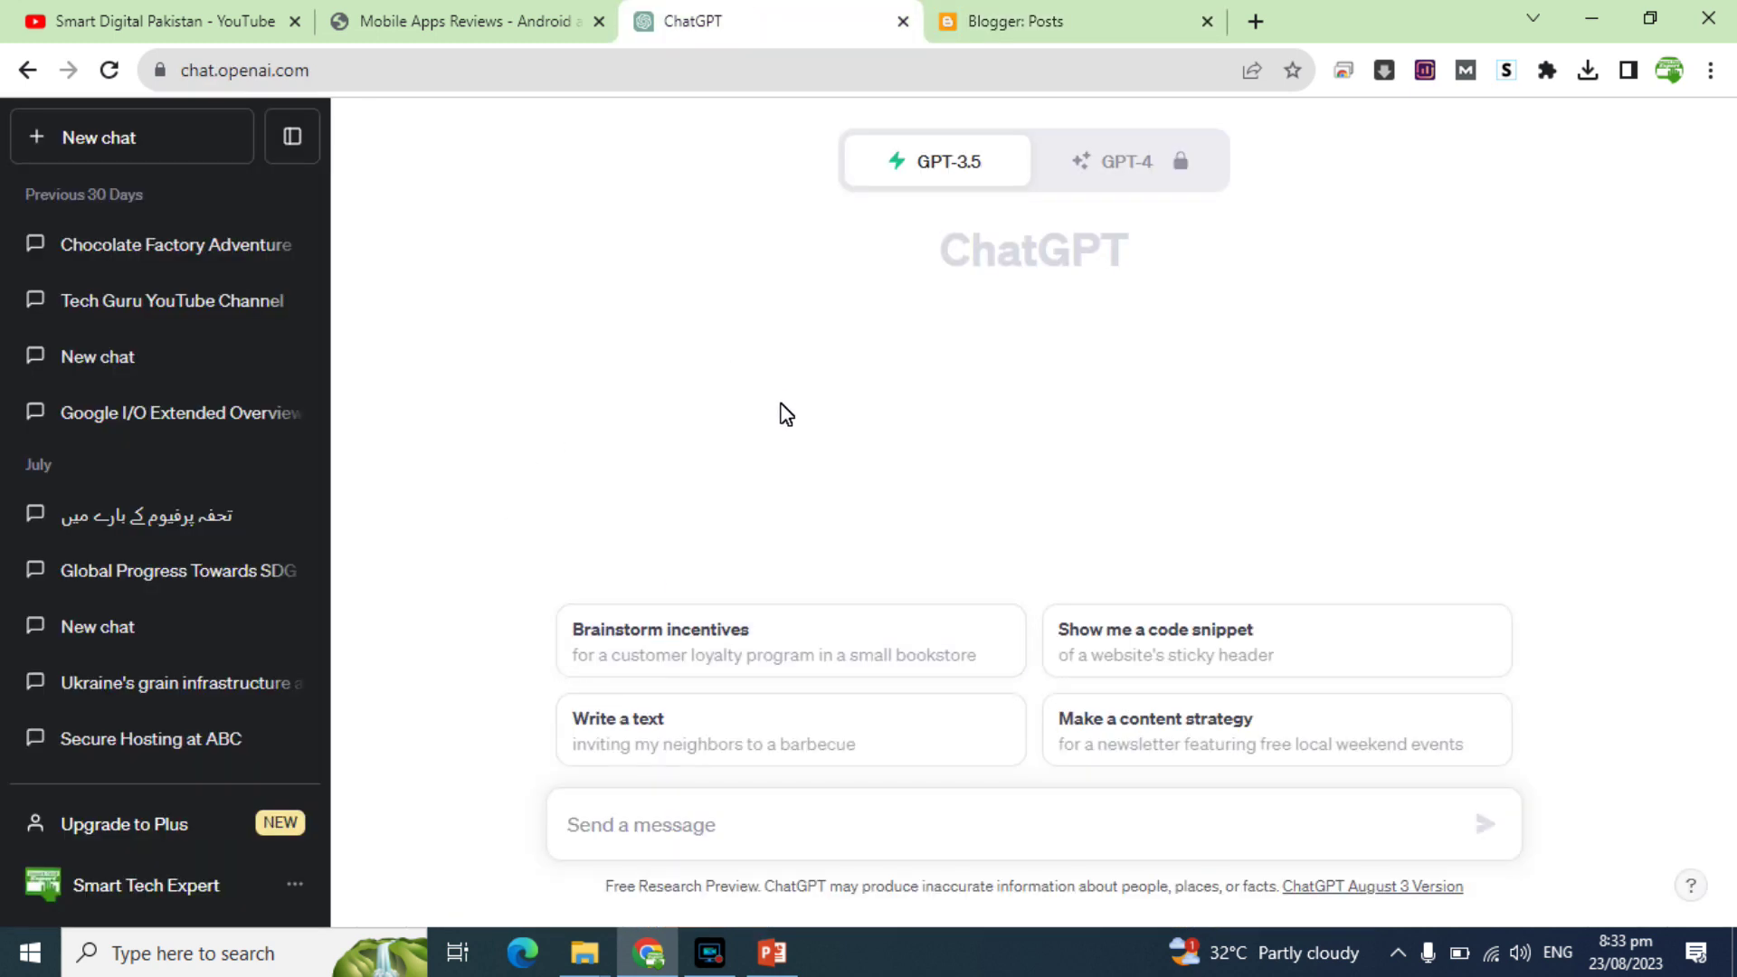
click(1256, 22)
text(google.com)
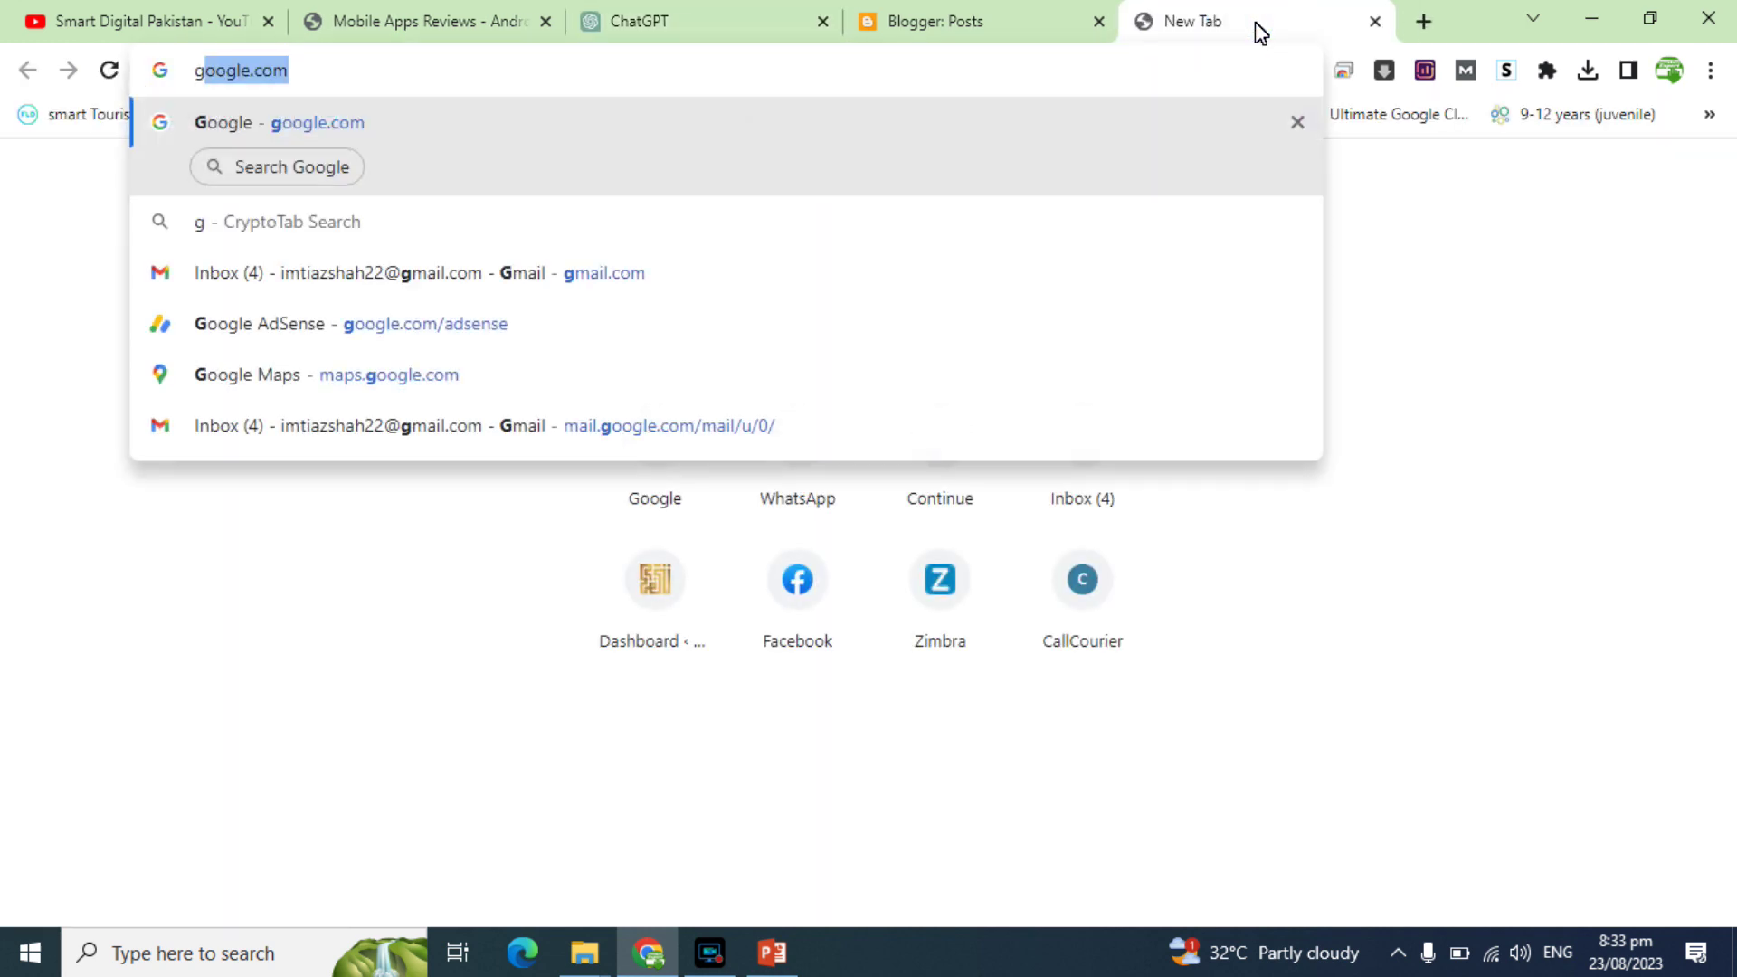
key(Return)
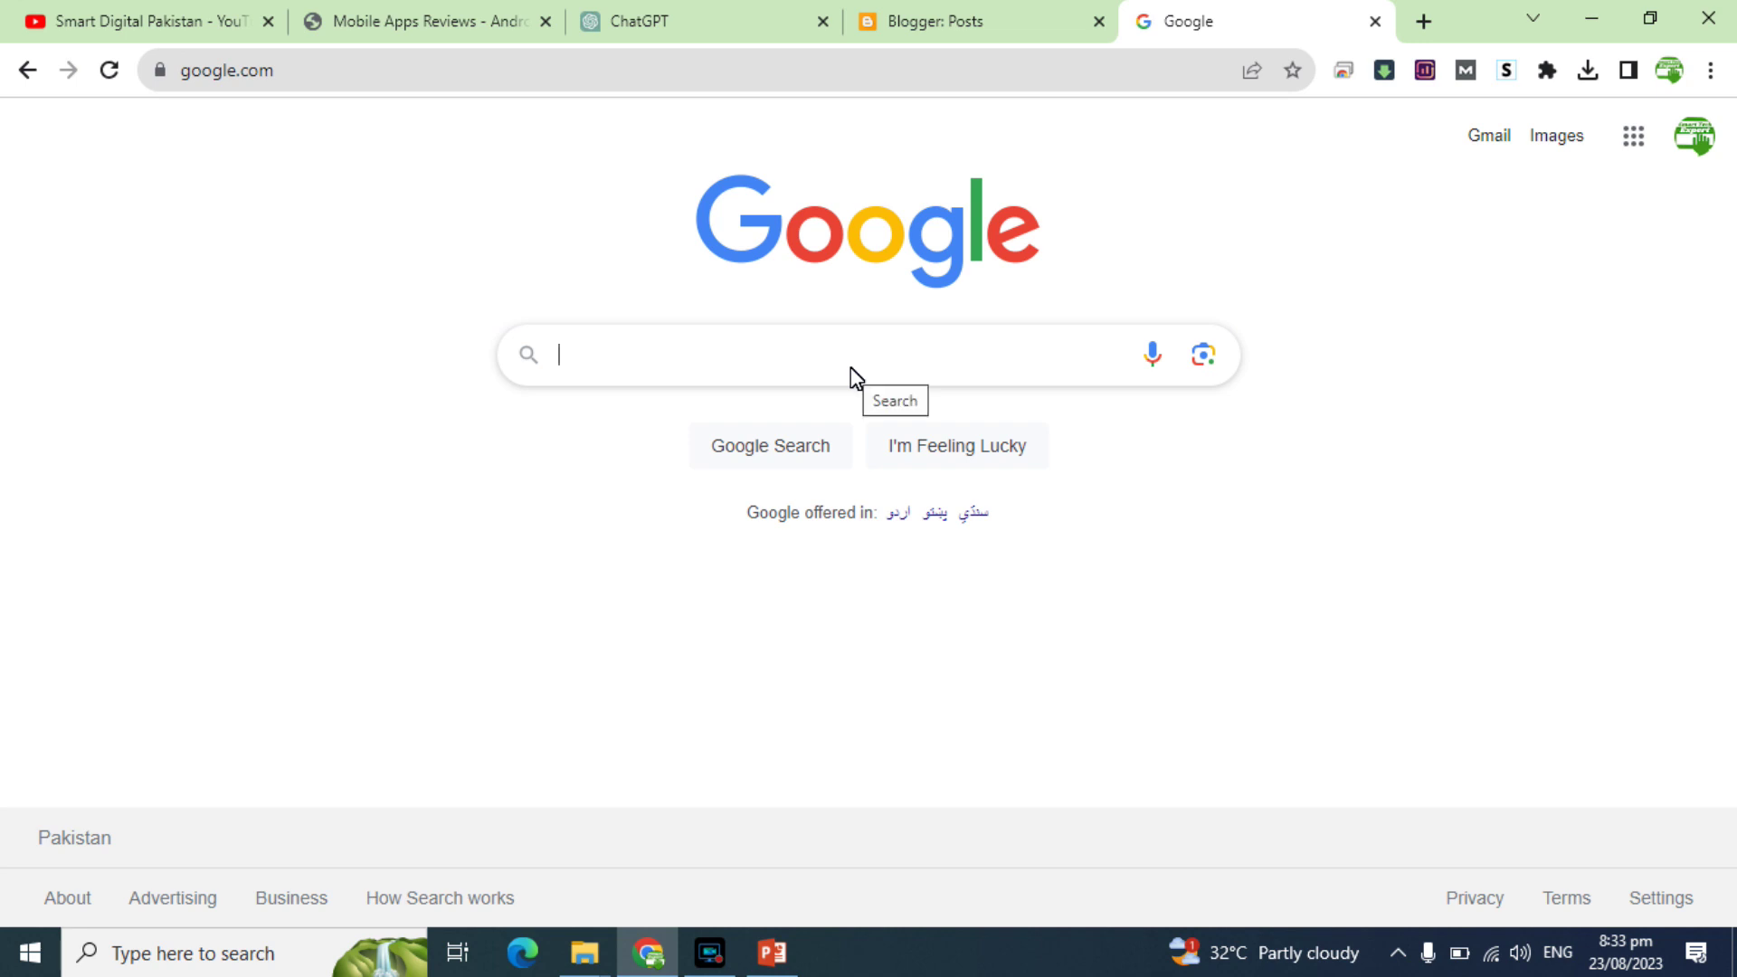
Step: Switch to Blogger and start creating a new blog from the list of blogs
click(764, 16)
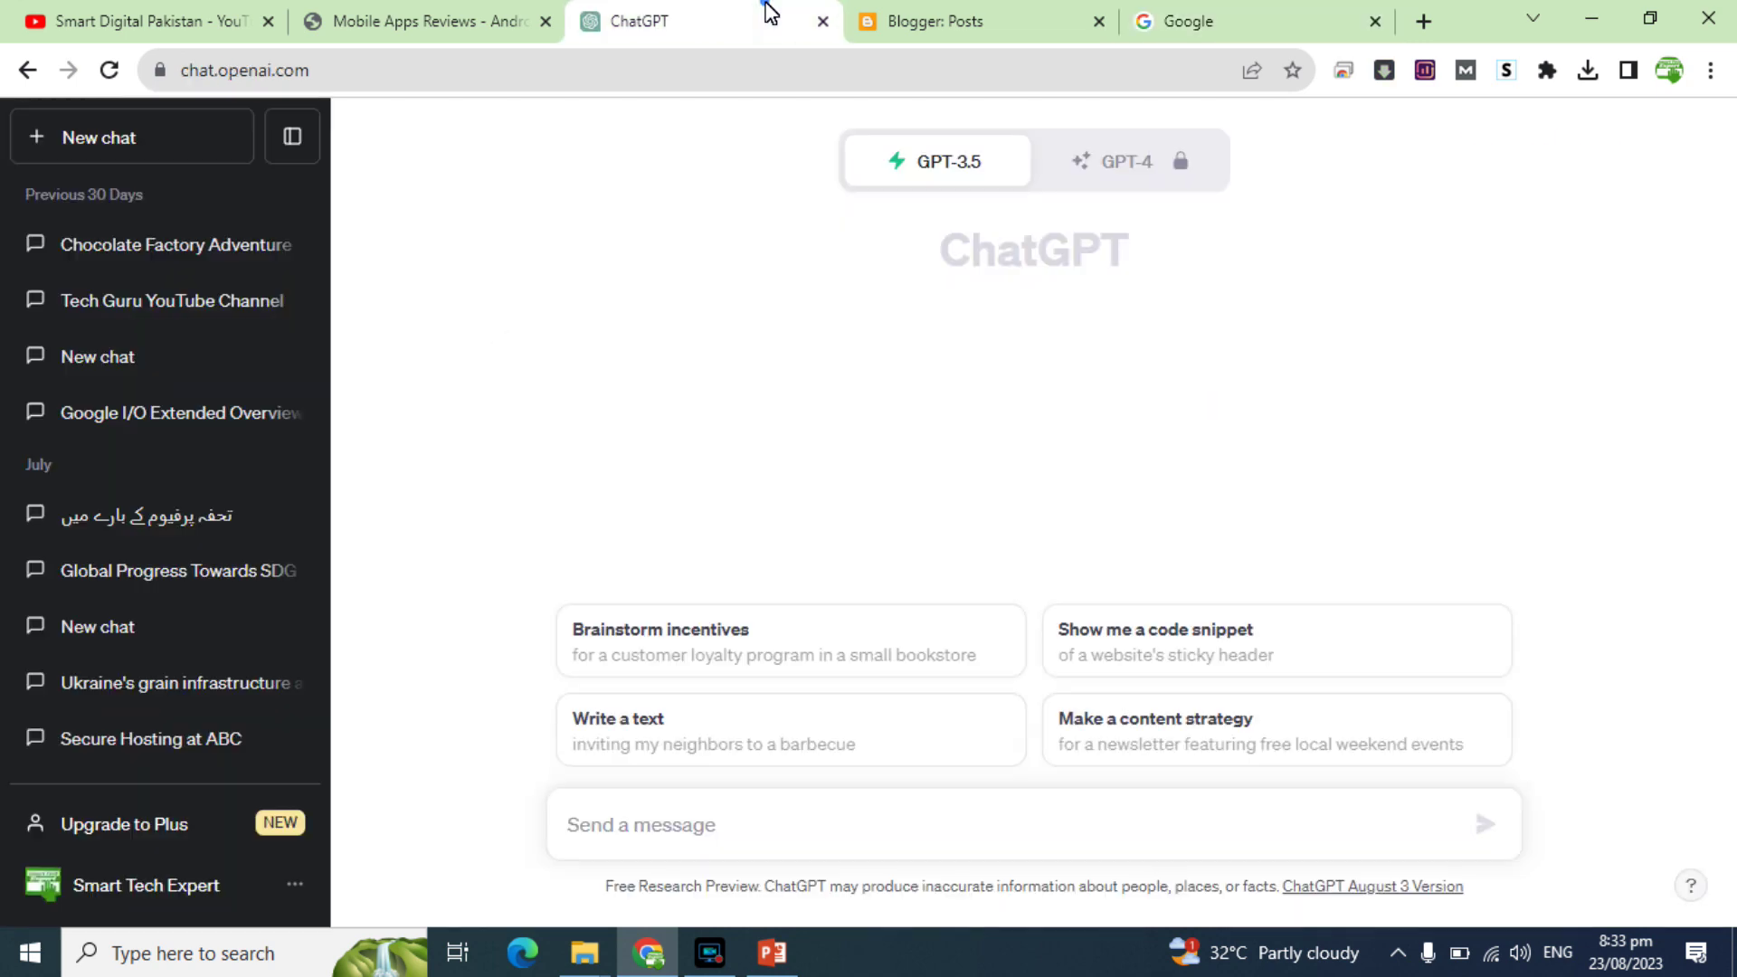
click(977, 16)
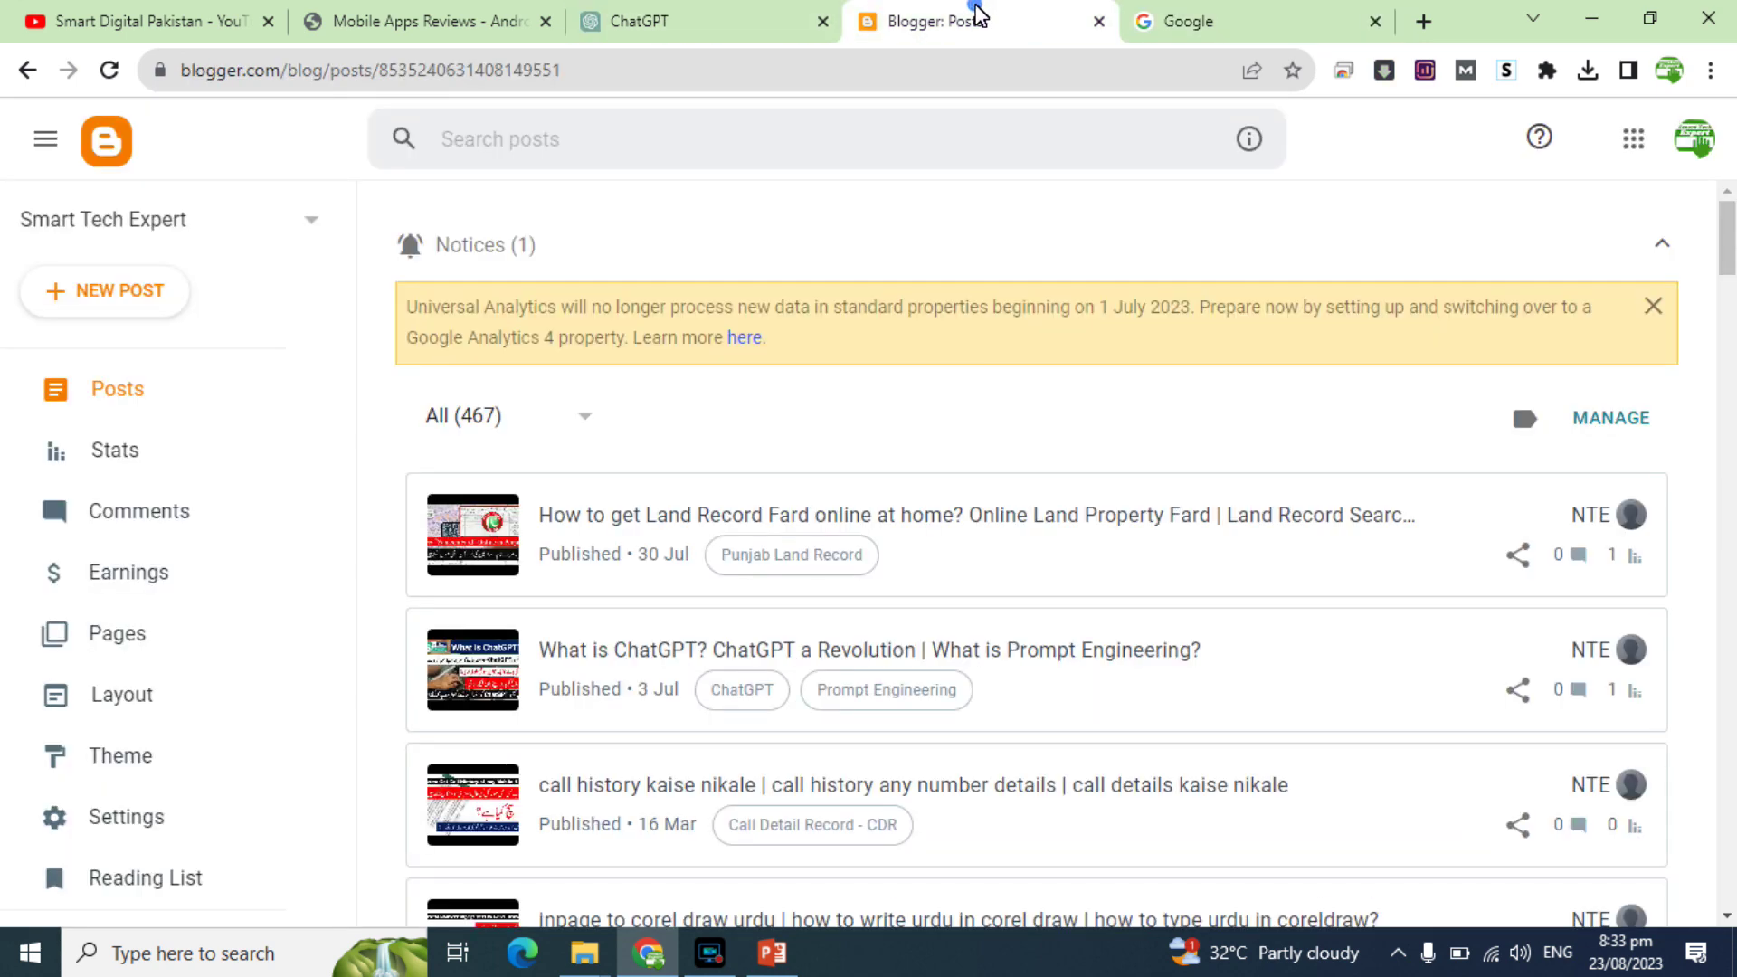
click(262, 224)
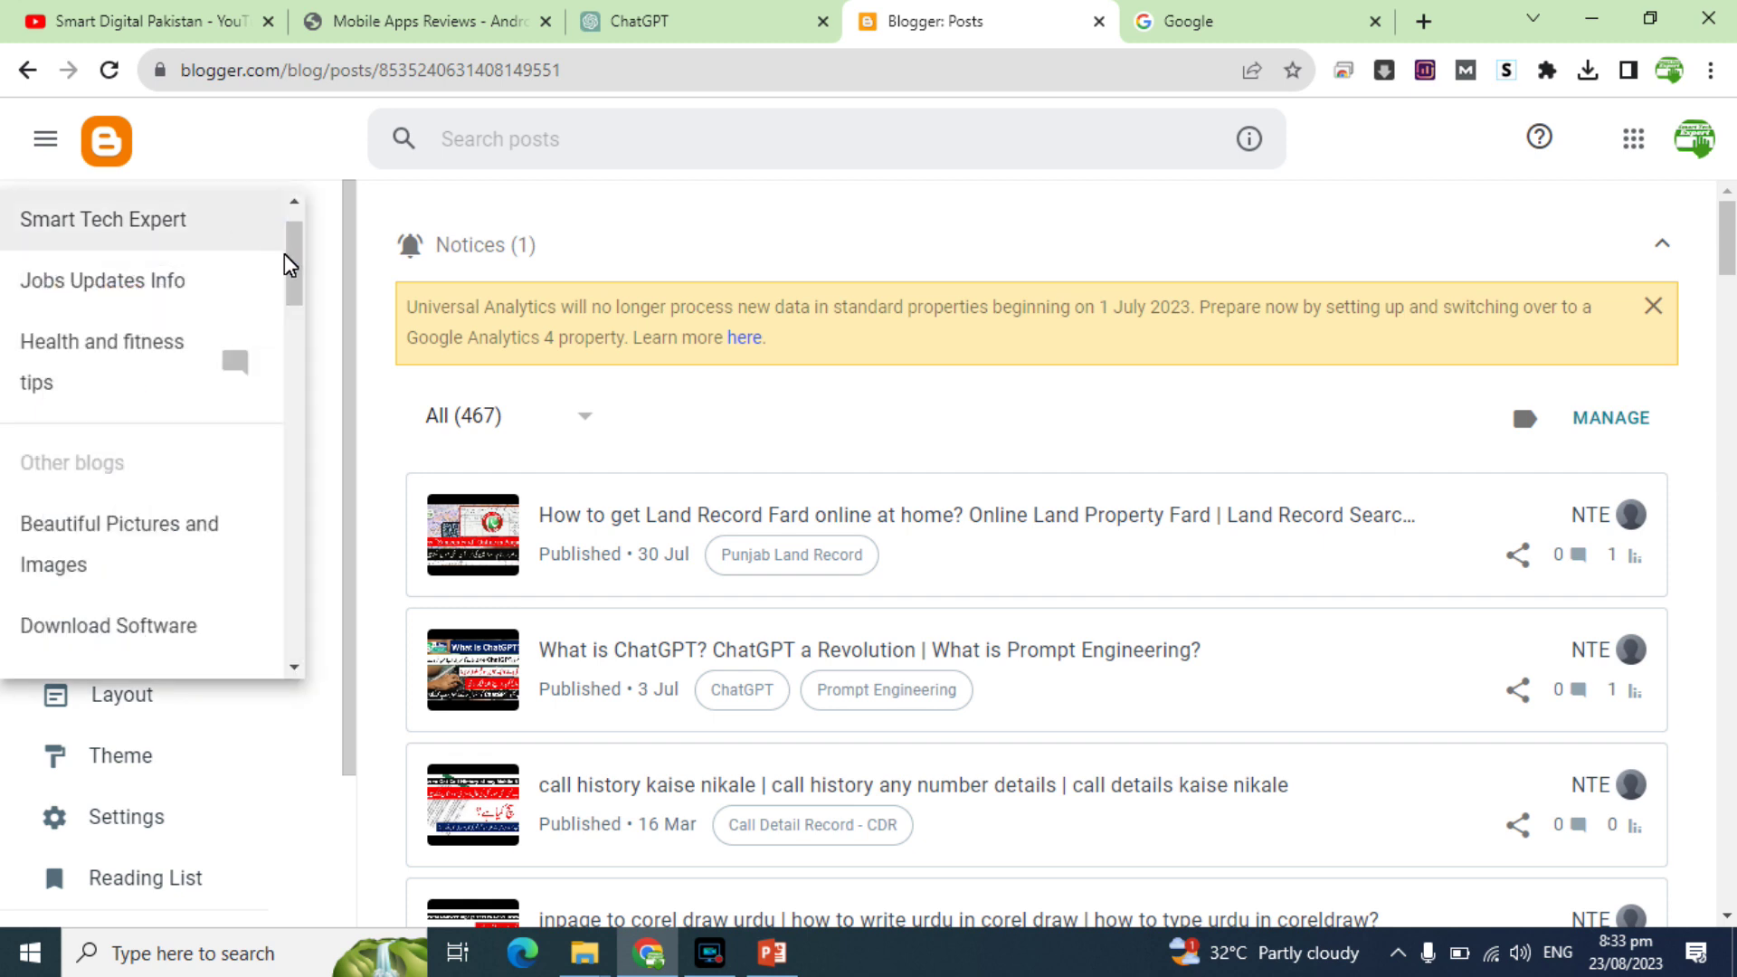
scroll(287, 263, down, 5)
scroll(269, 504, down, 5)
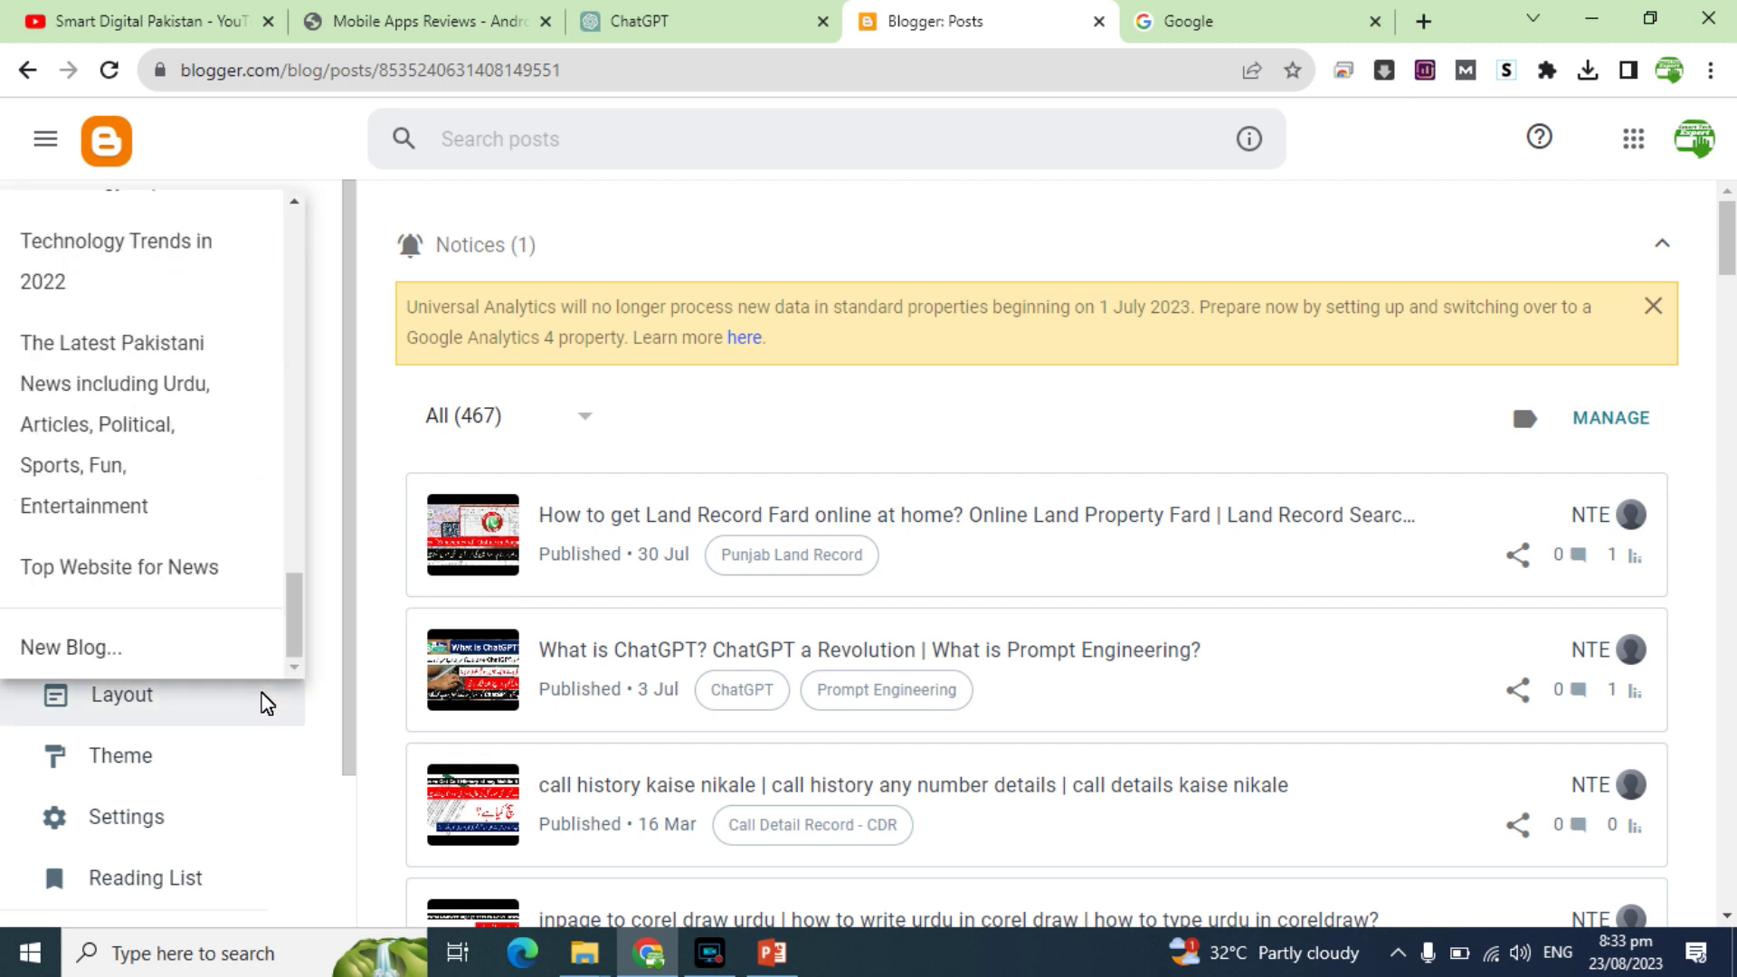
click(60, 648)
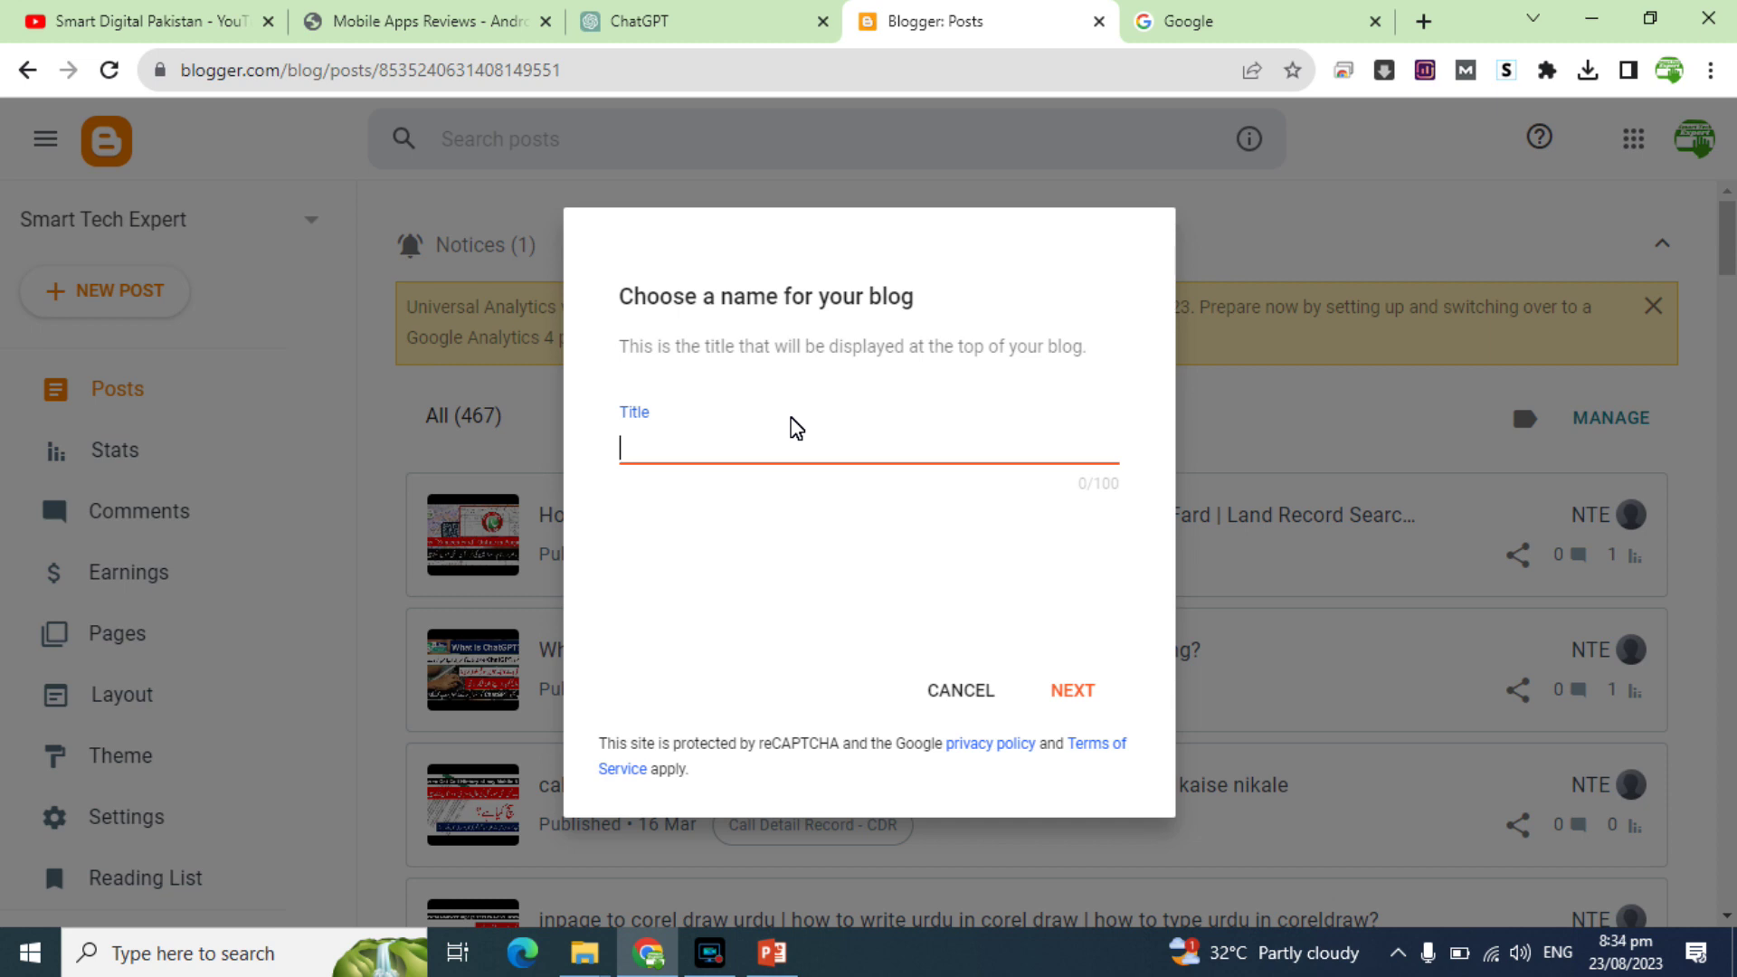
Step: Open promoterkit.com in a new browser tab and go to its SEO Keyword Research Tool
click(1424, 22)
text(promo)
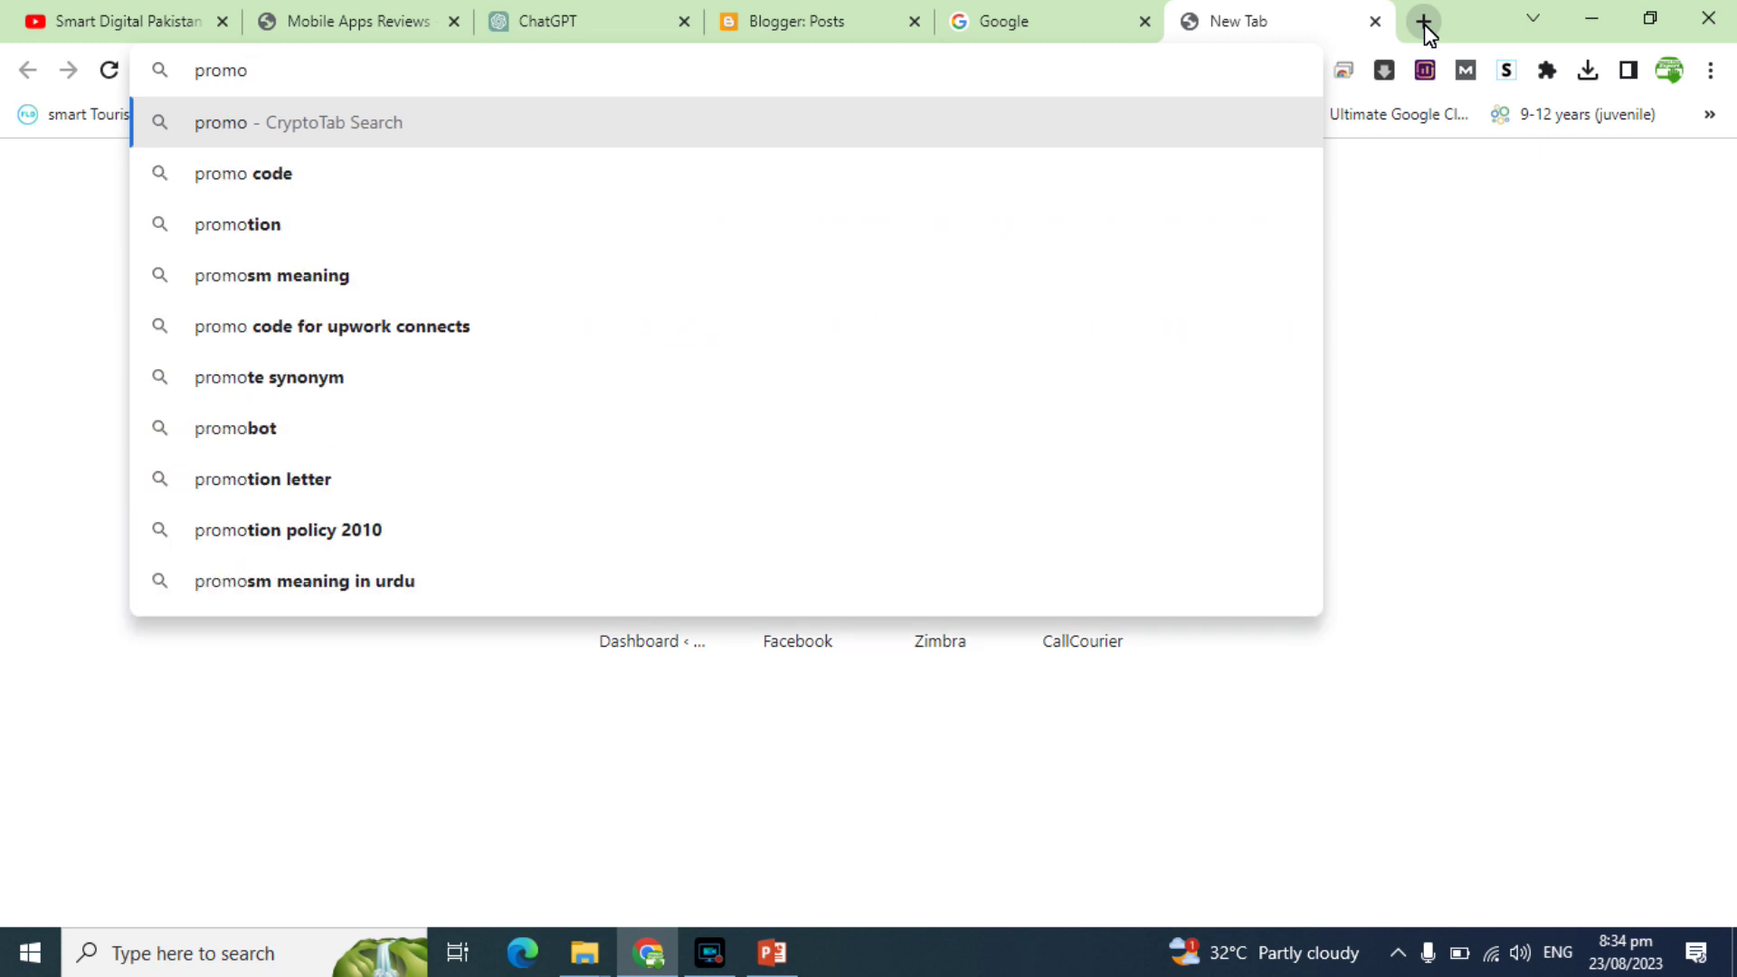
text(terkit.c)
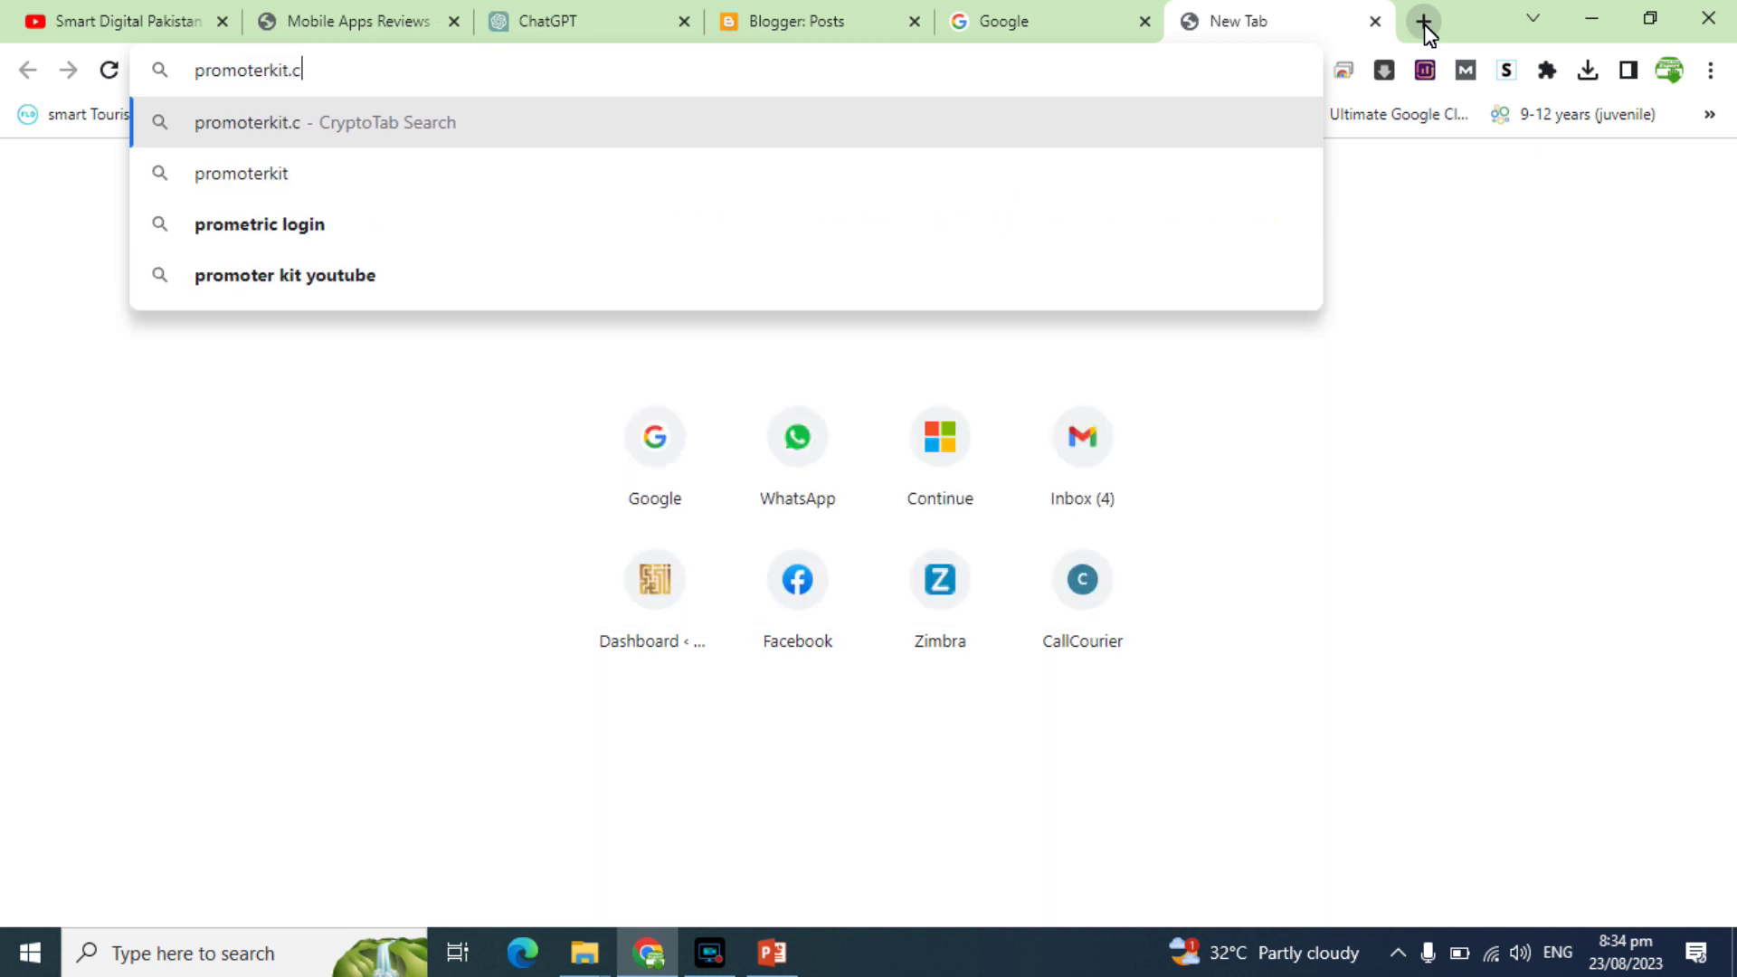
text(om)
key(Return)
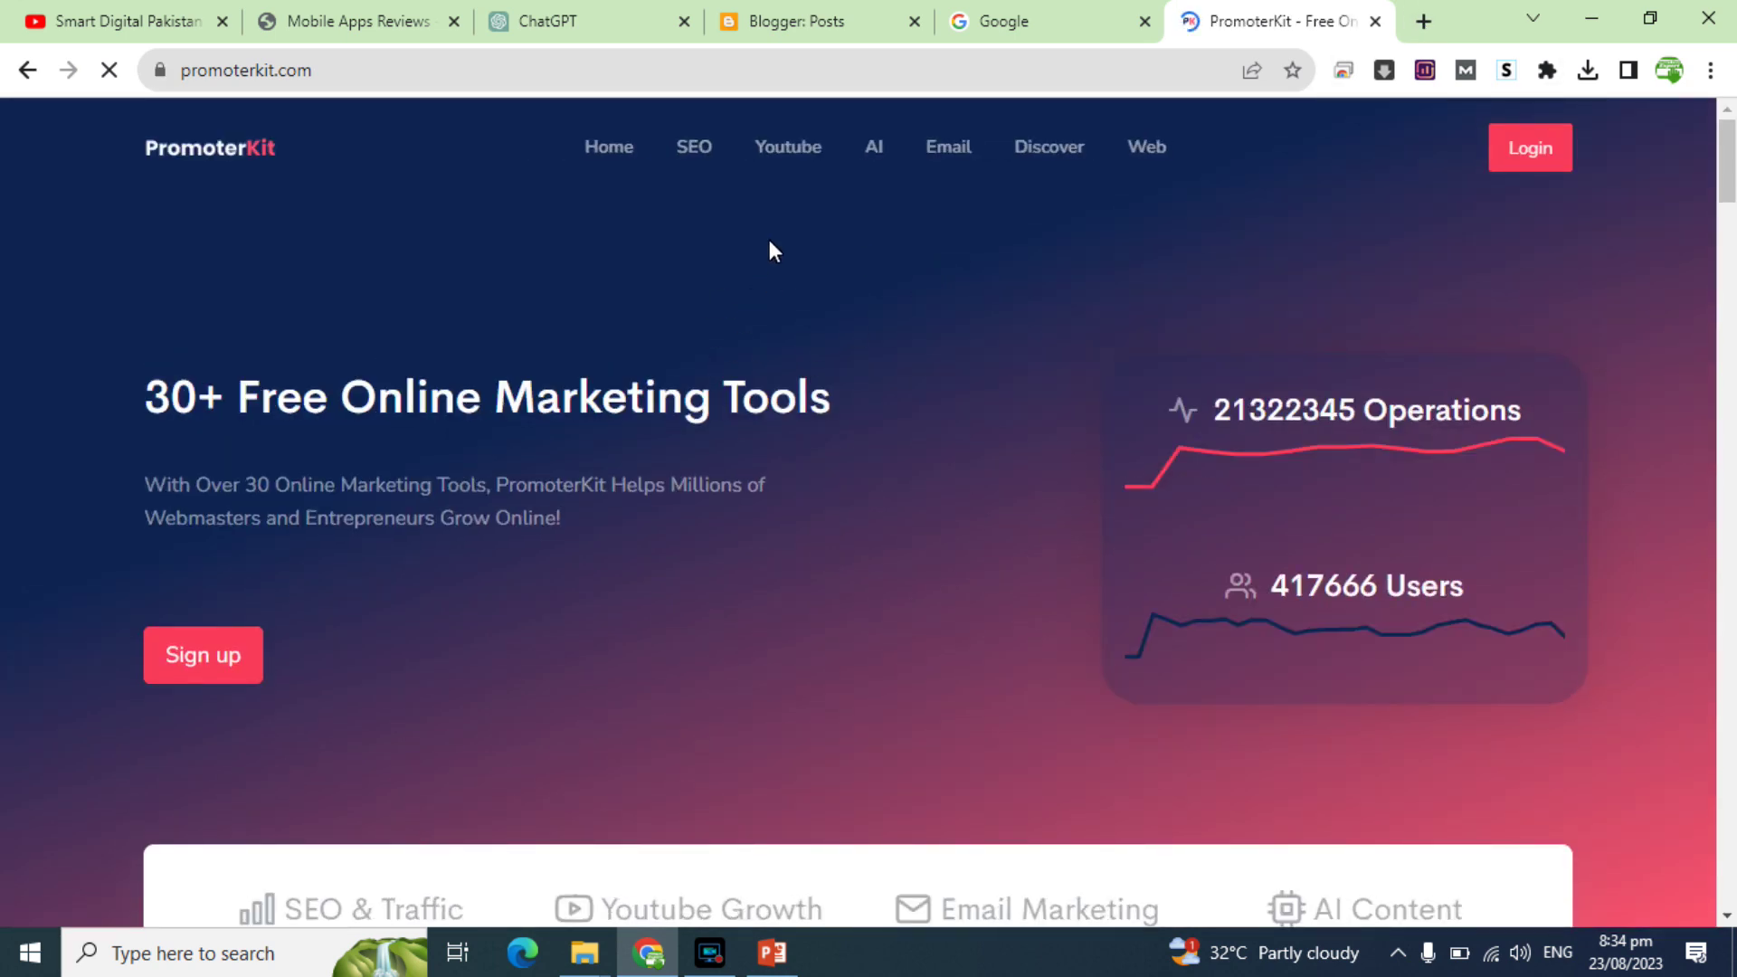
click(695, 137)
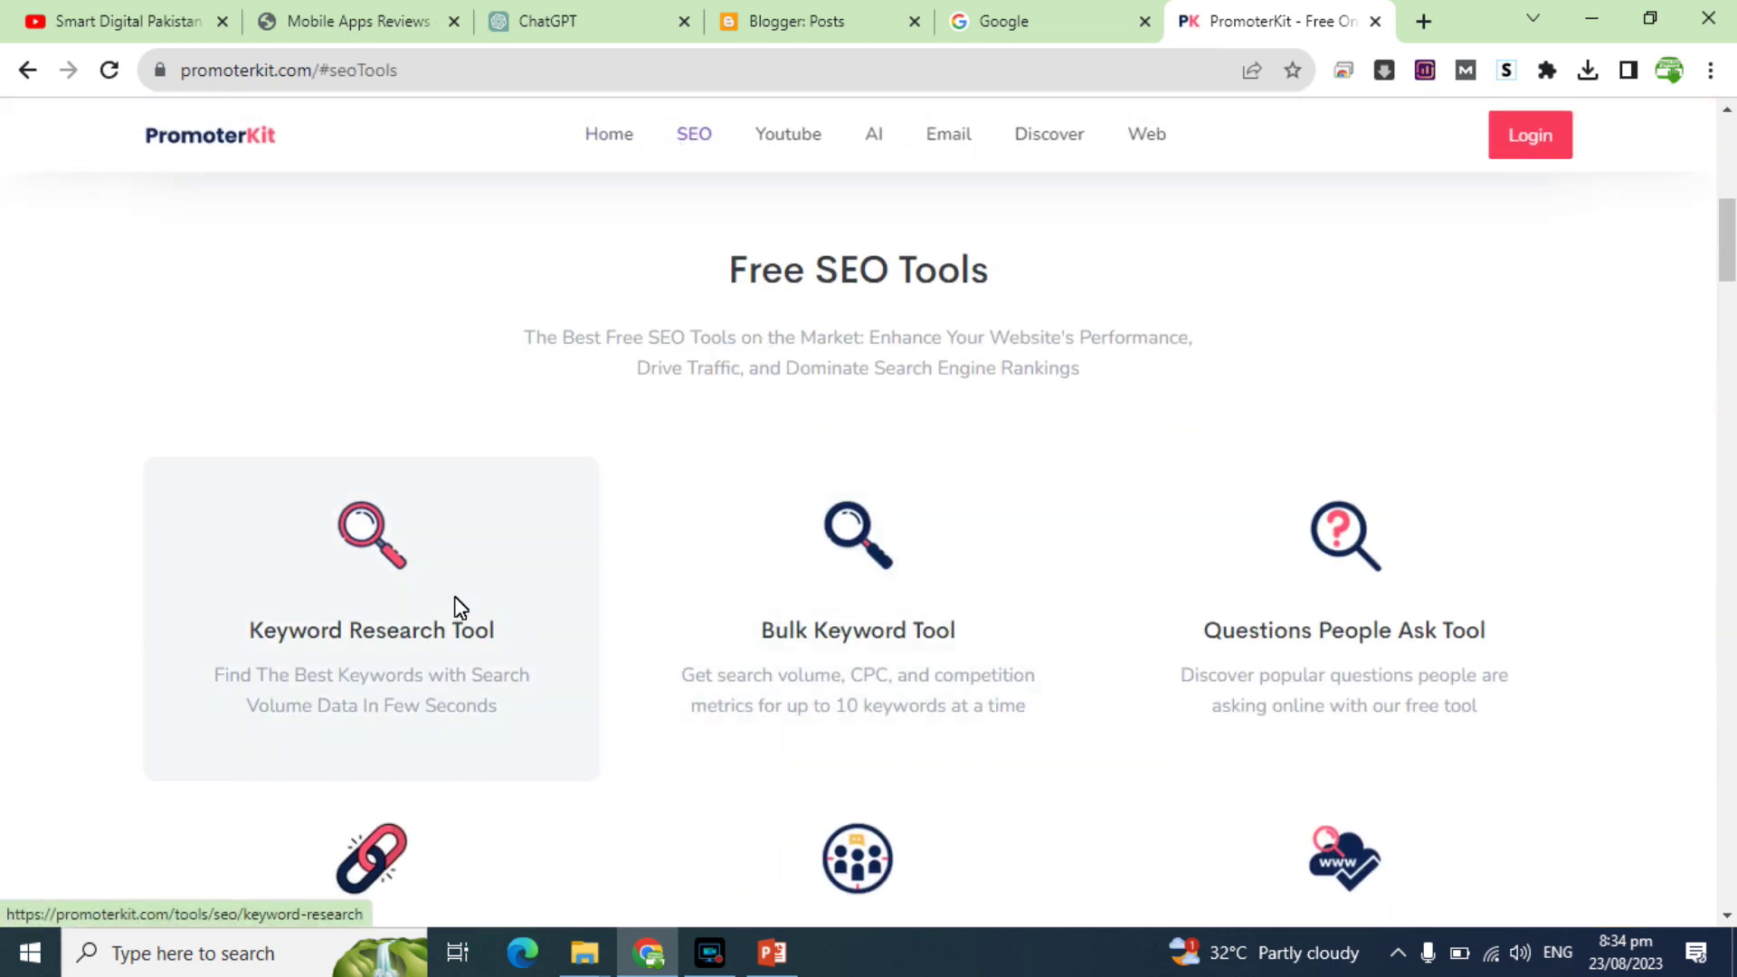
click(432, 580)
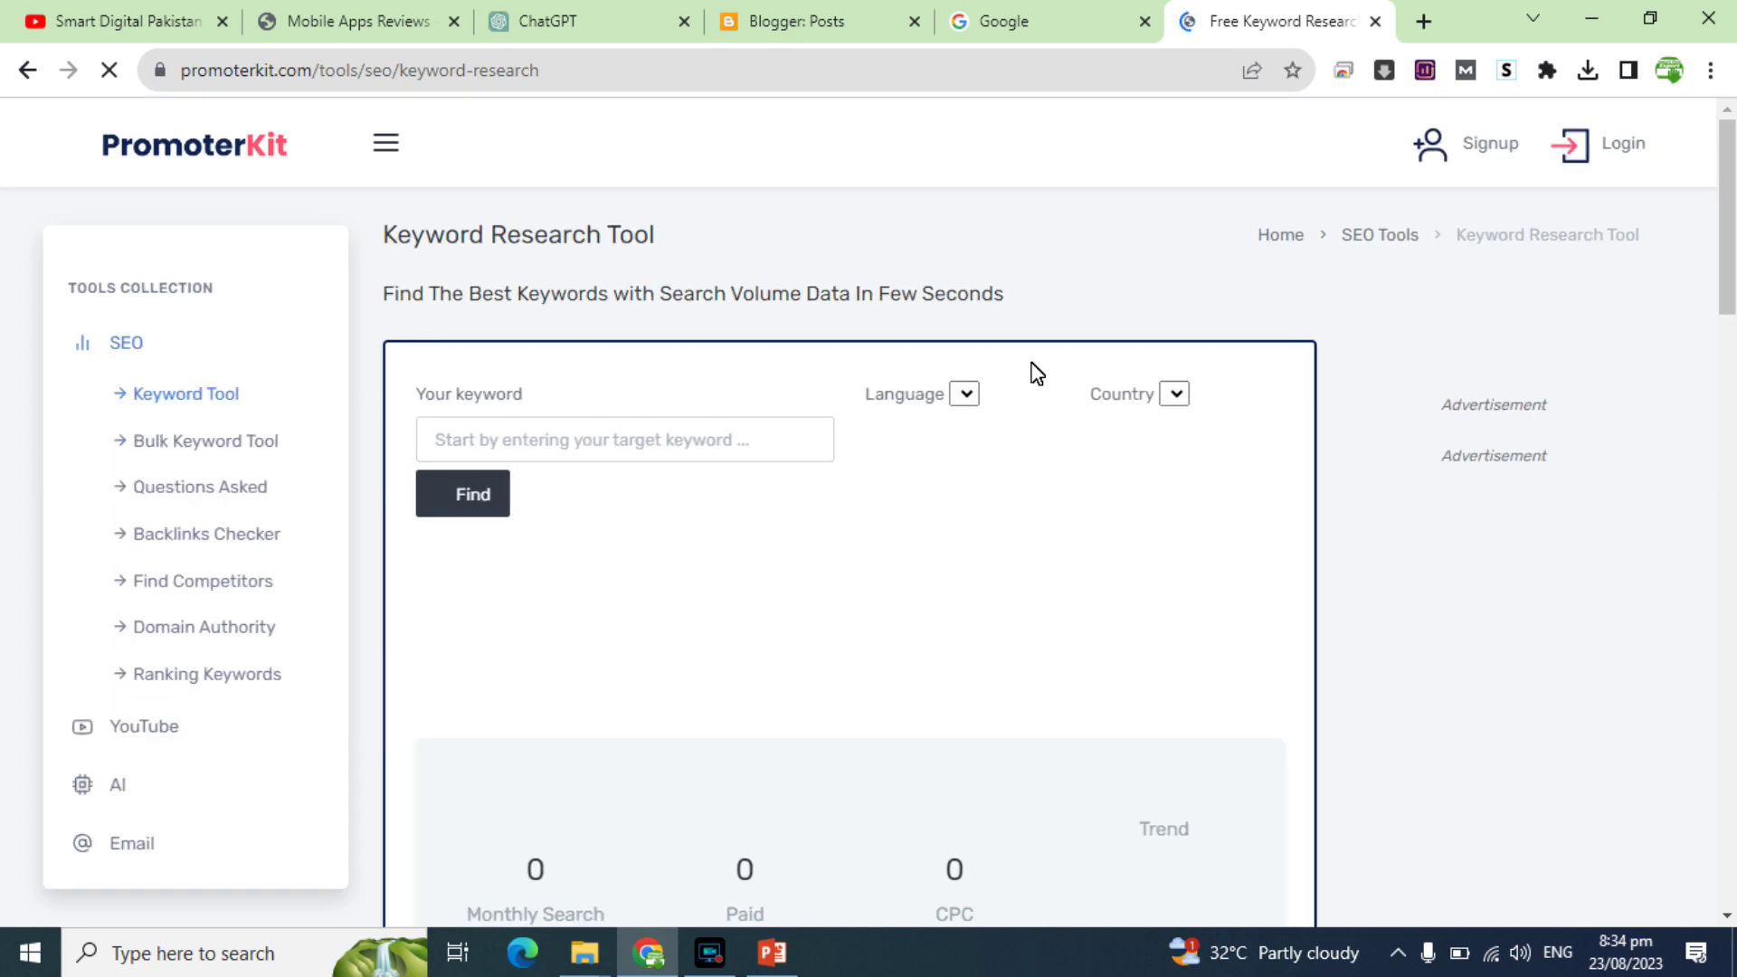
Step: Run a keyword search for "Travel" after completing the robot check
click(739, 445)
text(Tra)
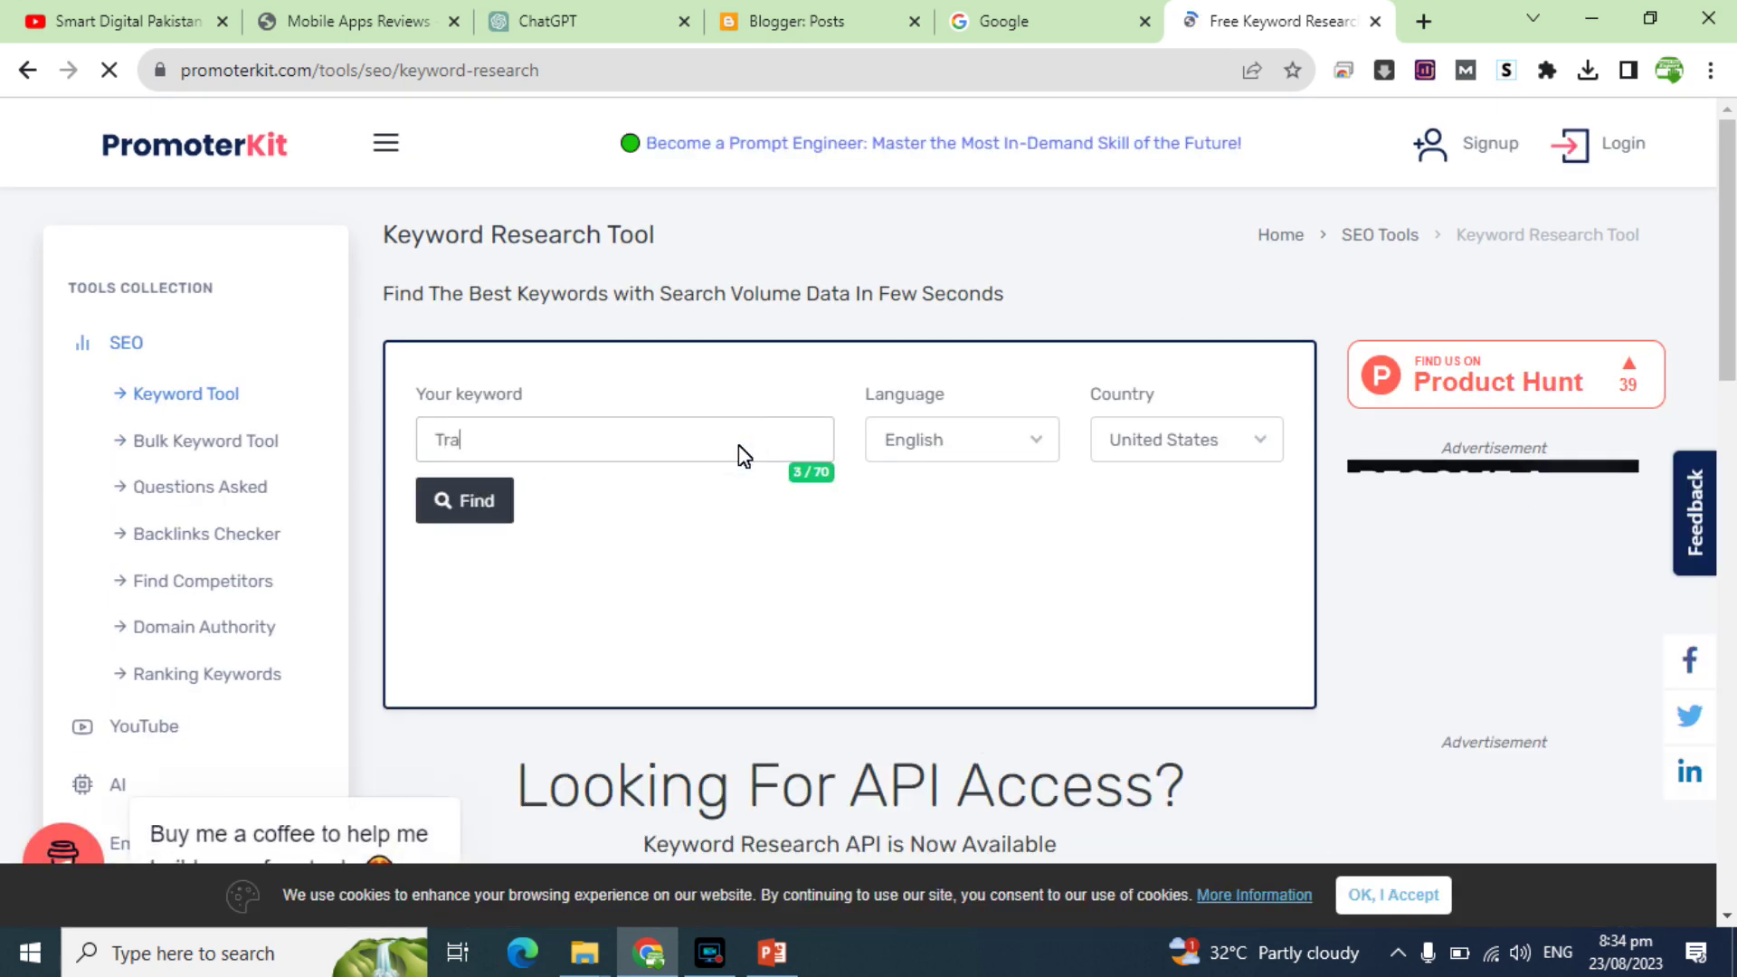
text(vel)
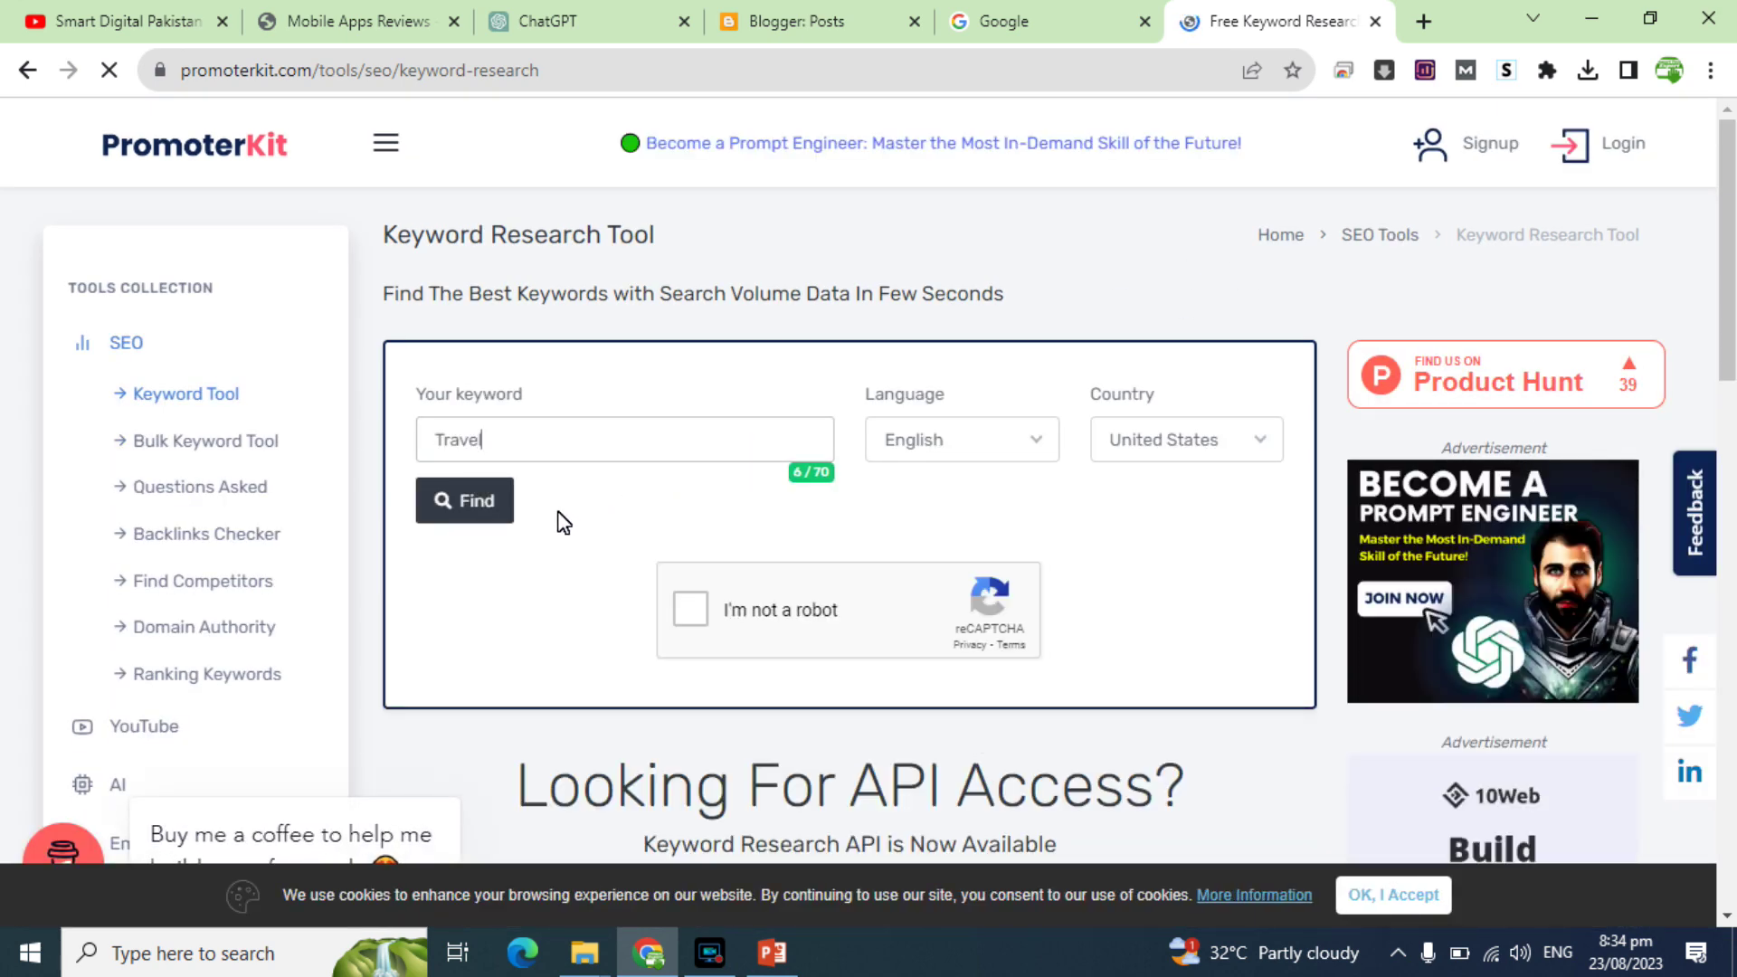
click(690, 609)
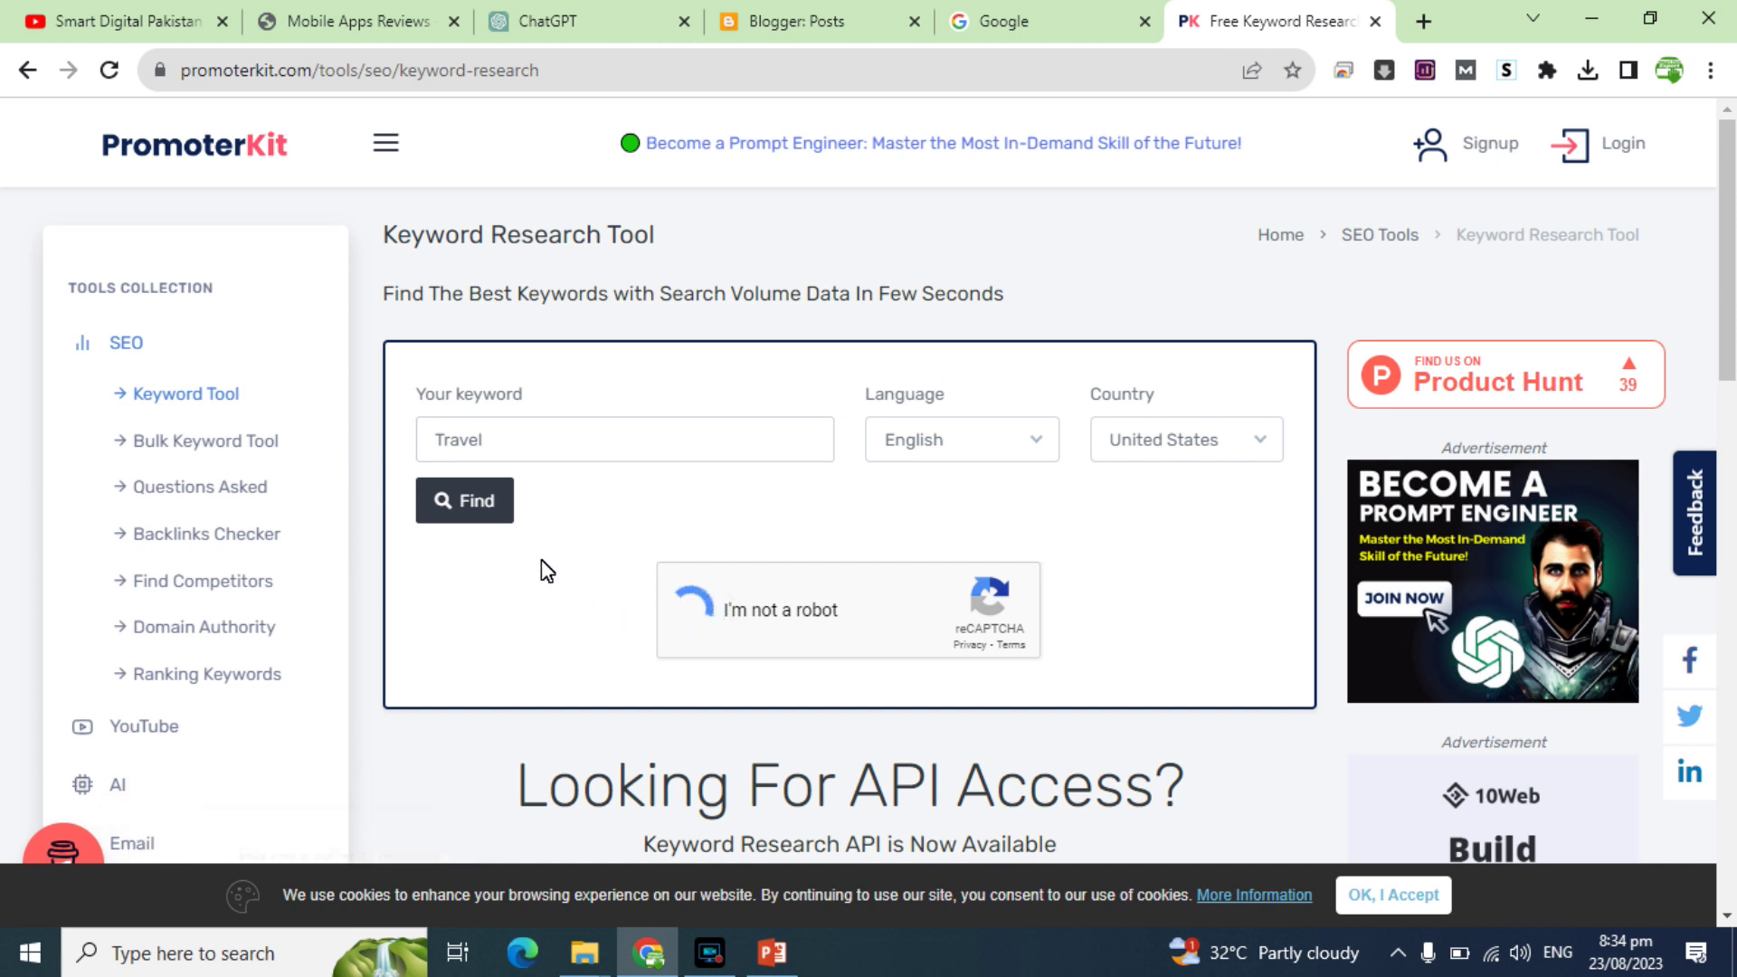
click(481, 505)
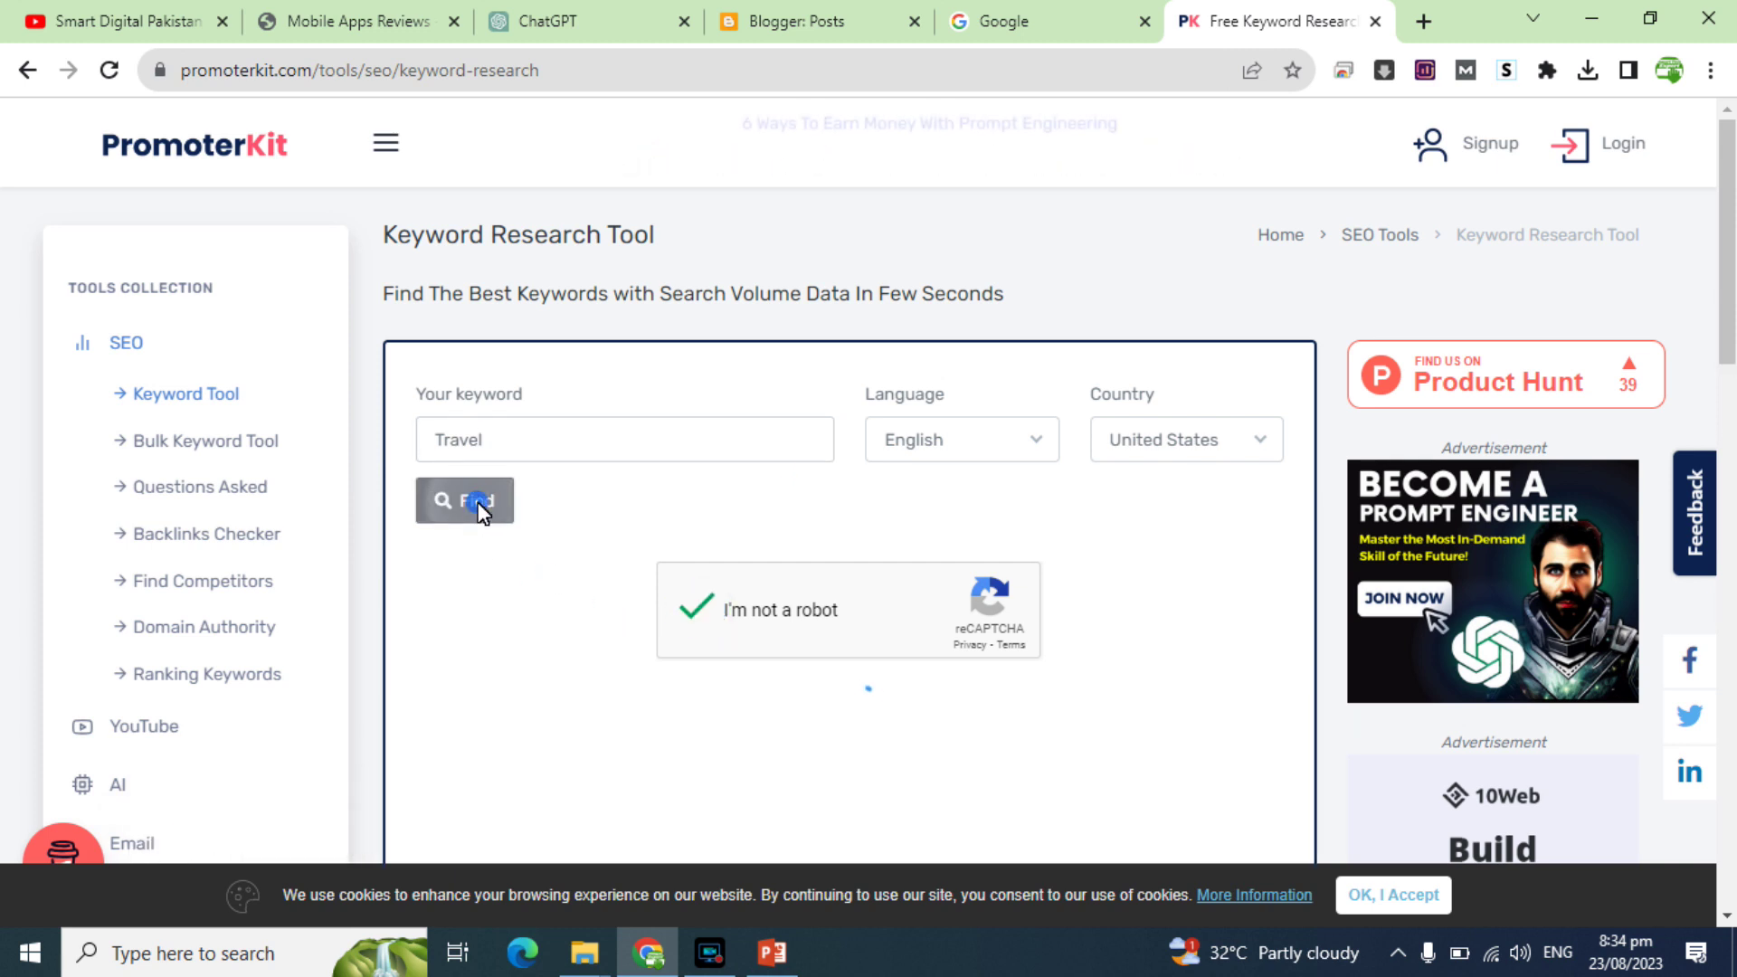
Step: Examine the monthly search volume and CPC reported for the Travel keyword
drag(1733, 262, 1729, 330)
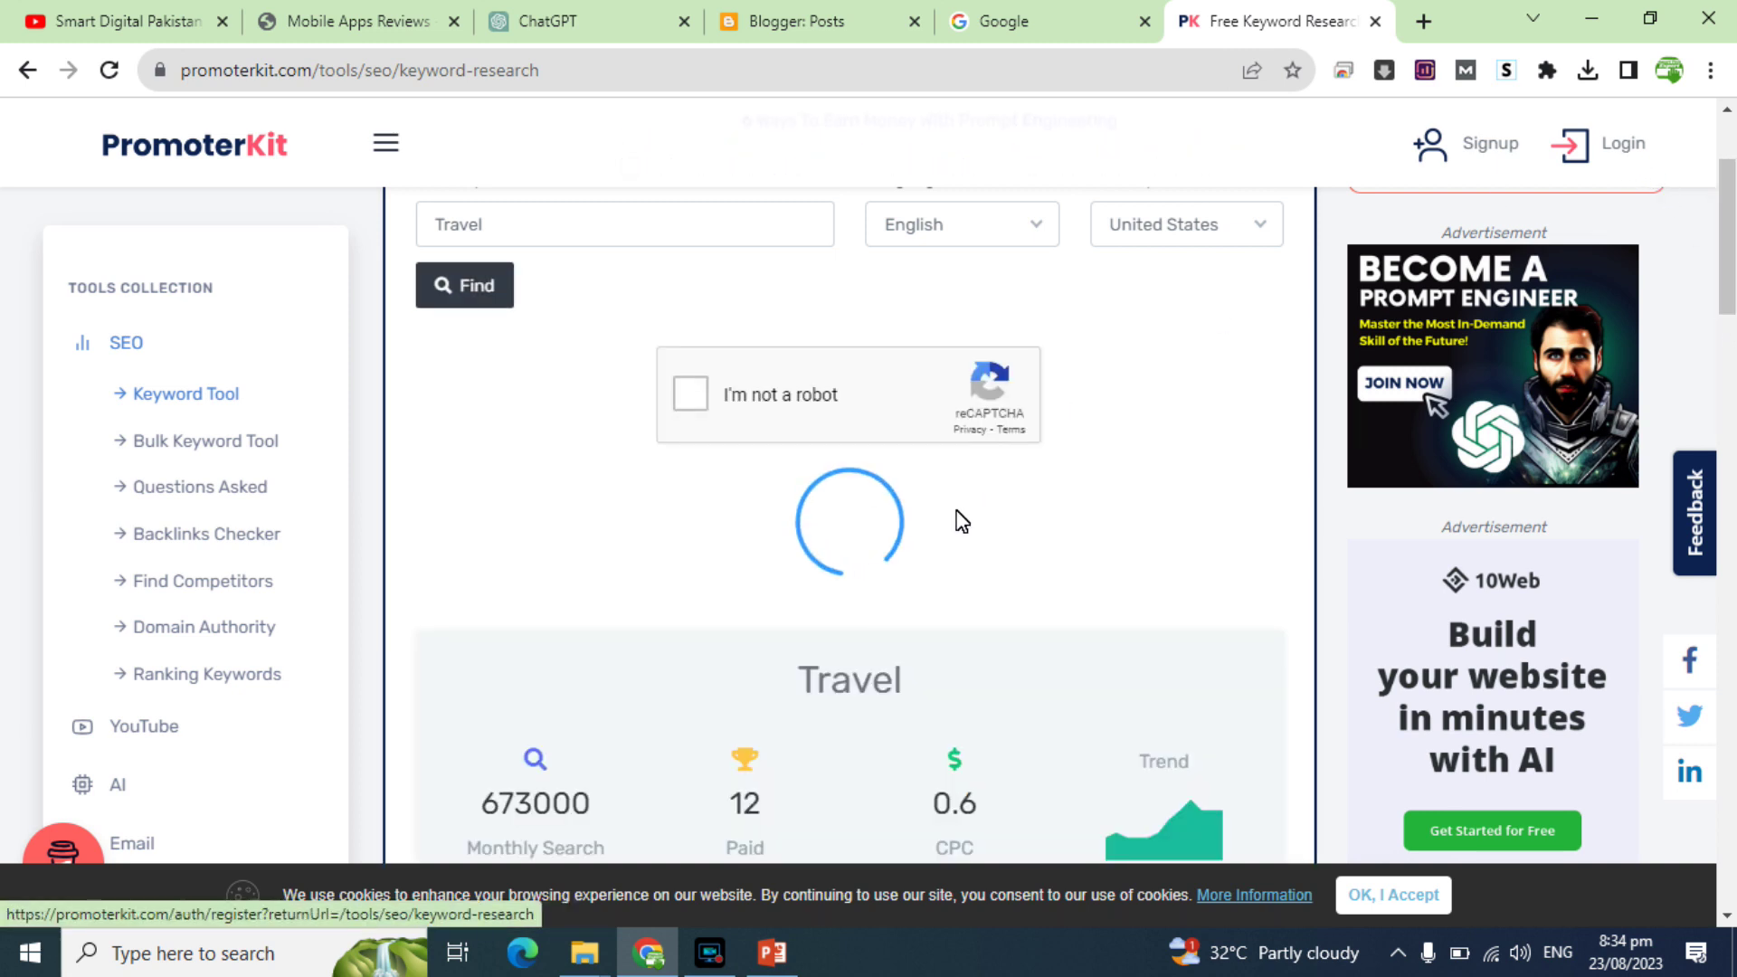
drag(1729, 267, 1730, 322)
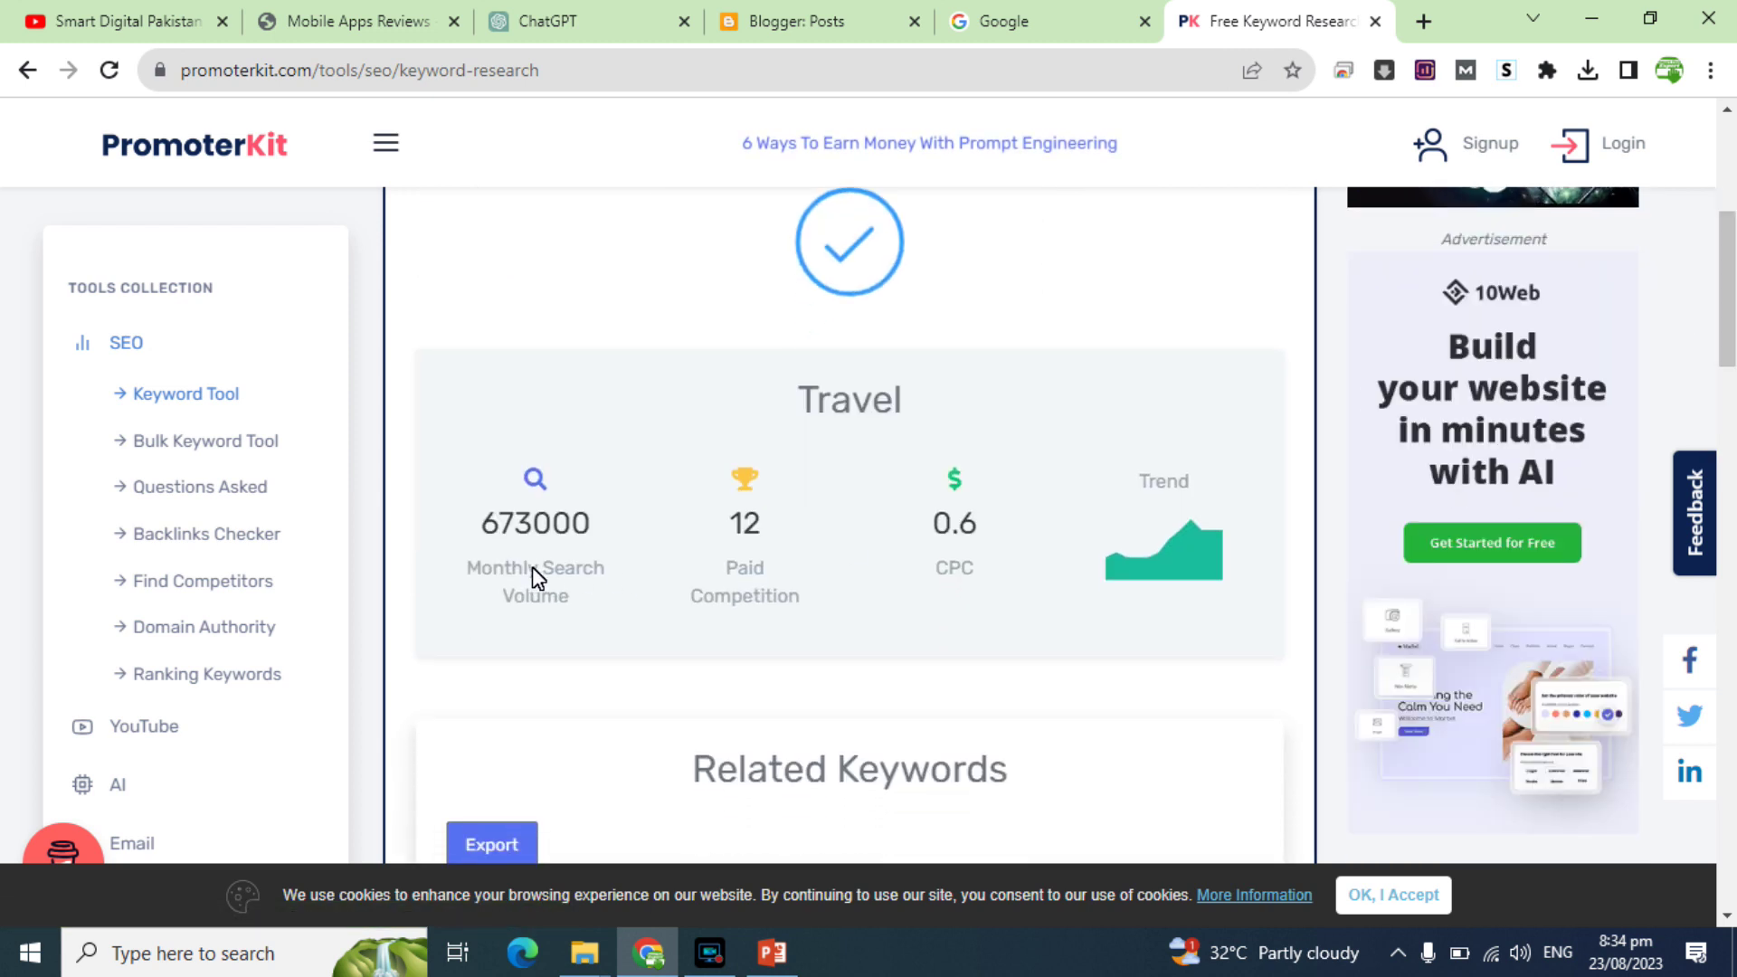
drag(537, 572, 552, 532)
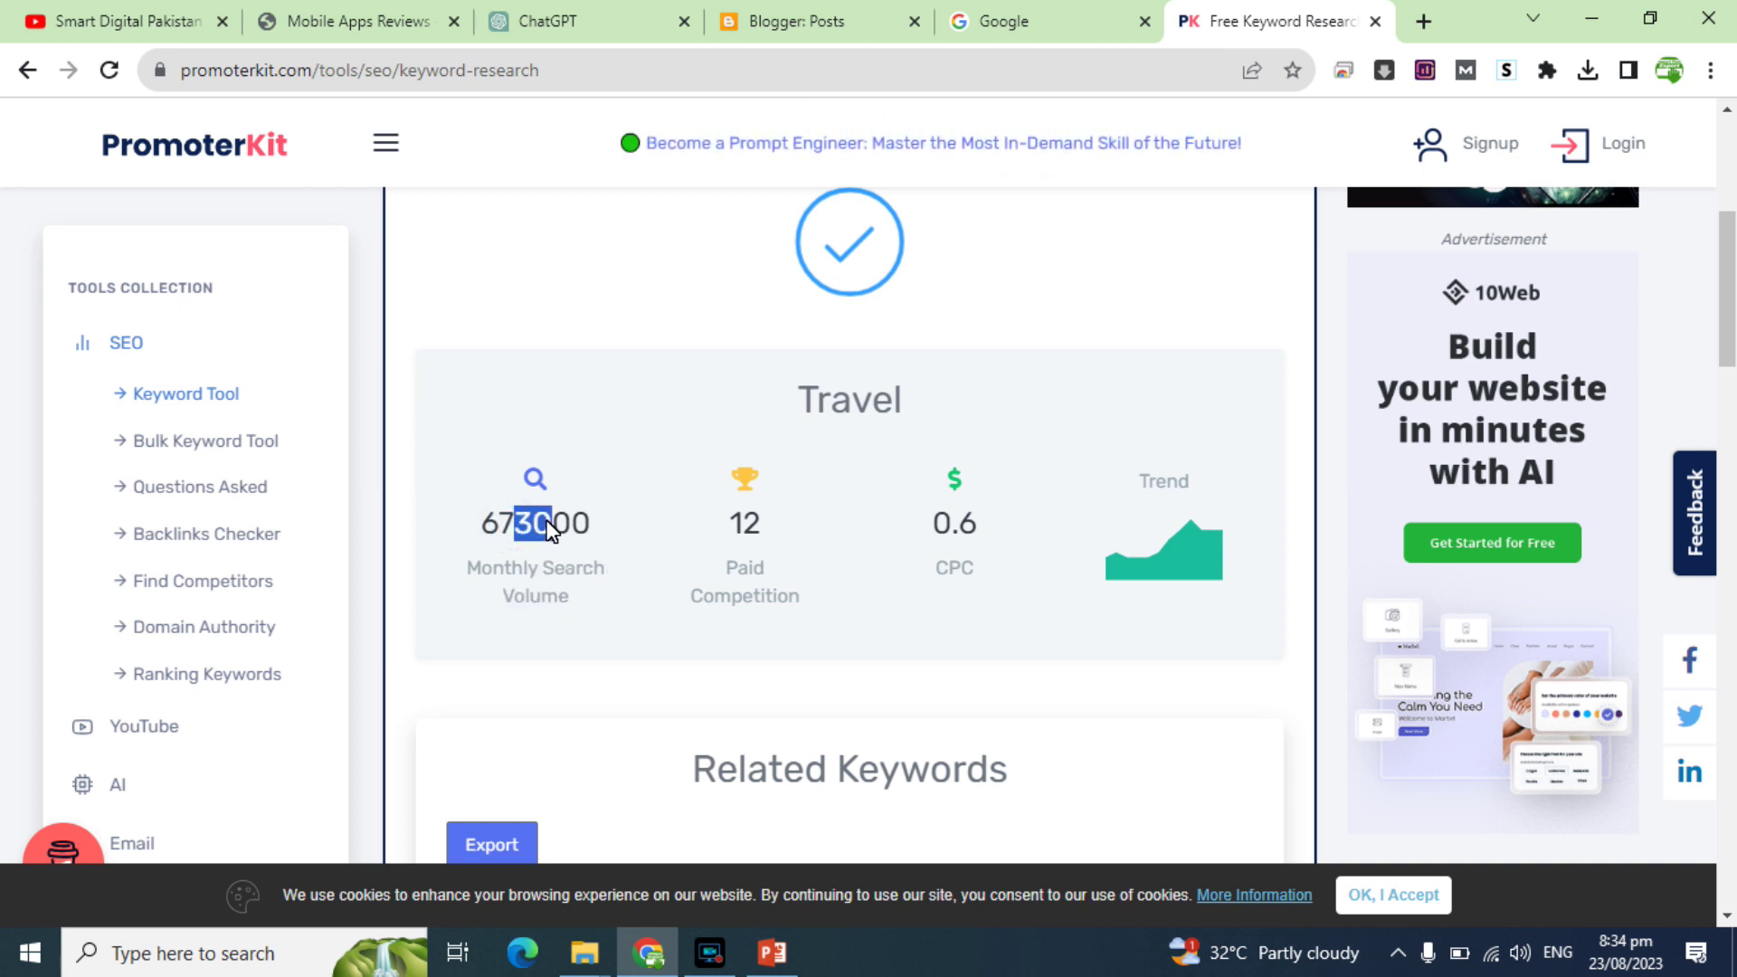
click(843, 400)
click(971, 527)
double_click(967, 527)
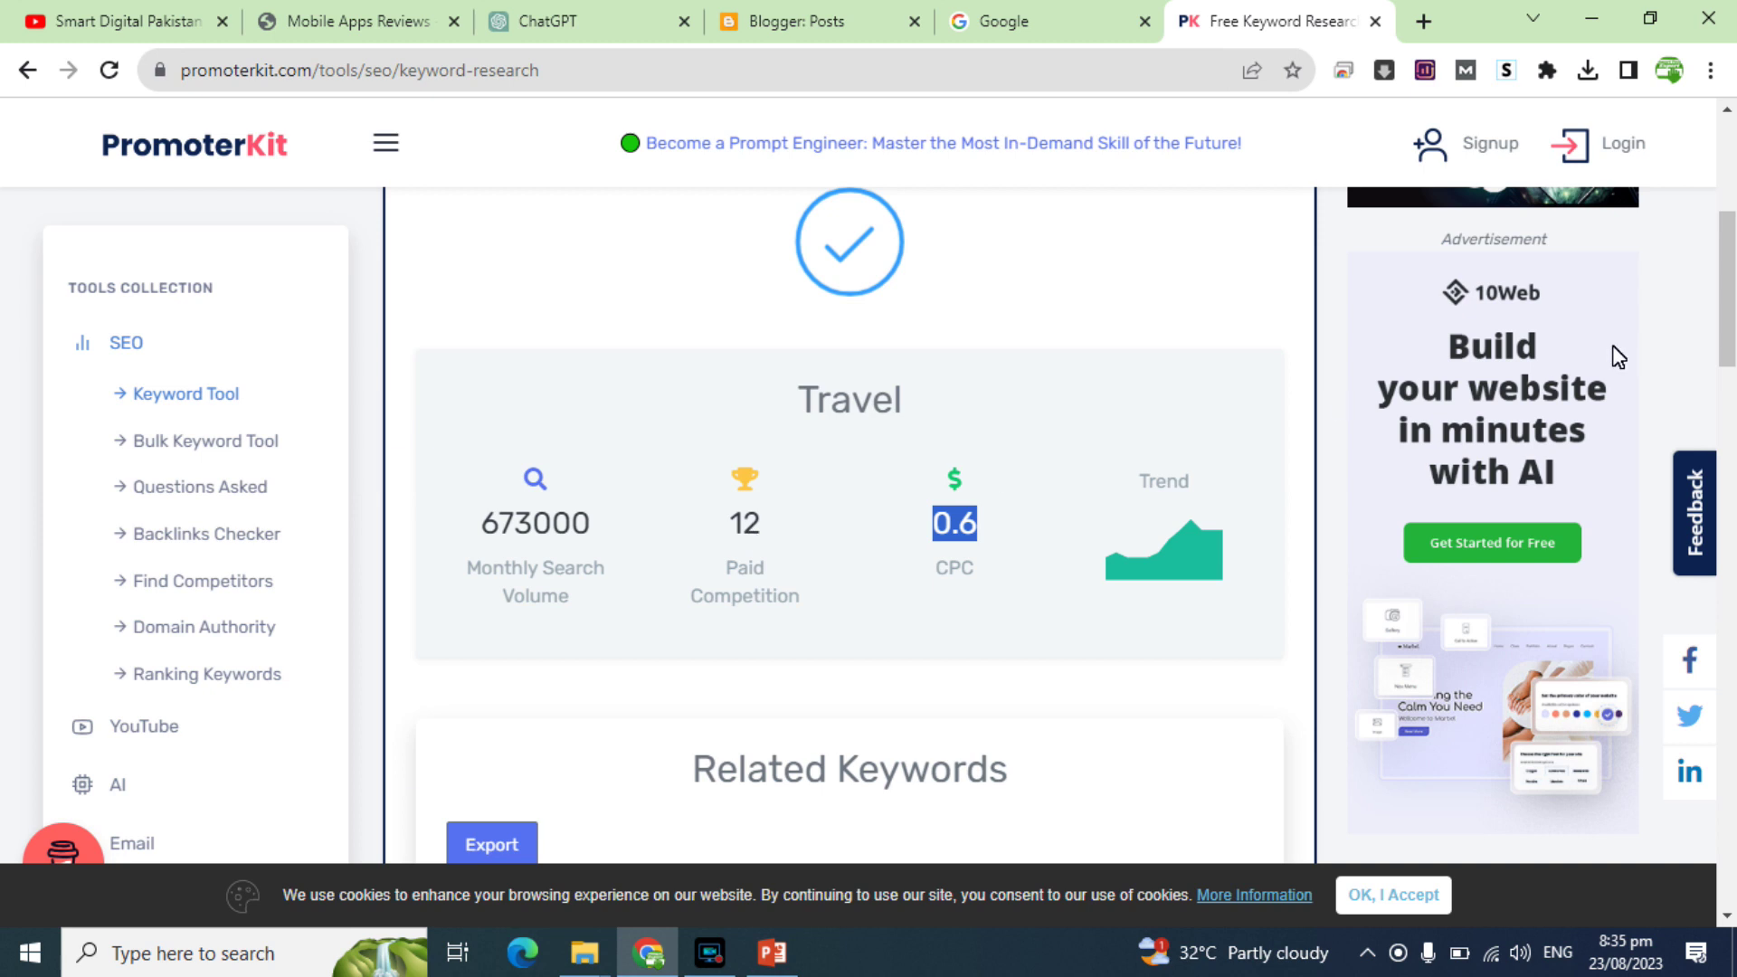
Step: Review the related travel keywords, comparing their monthly volume, paid competition and CPC
drag(1728, 328, 1728, 434)
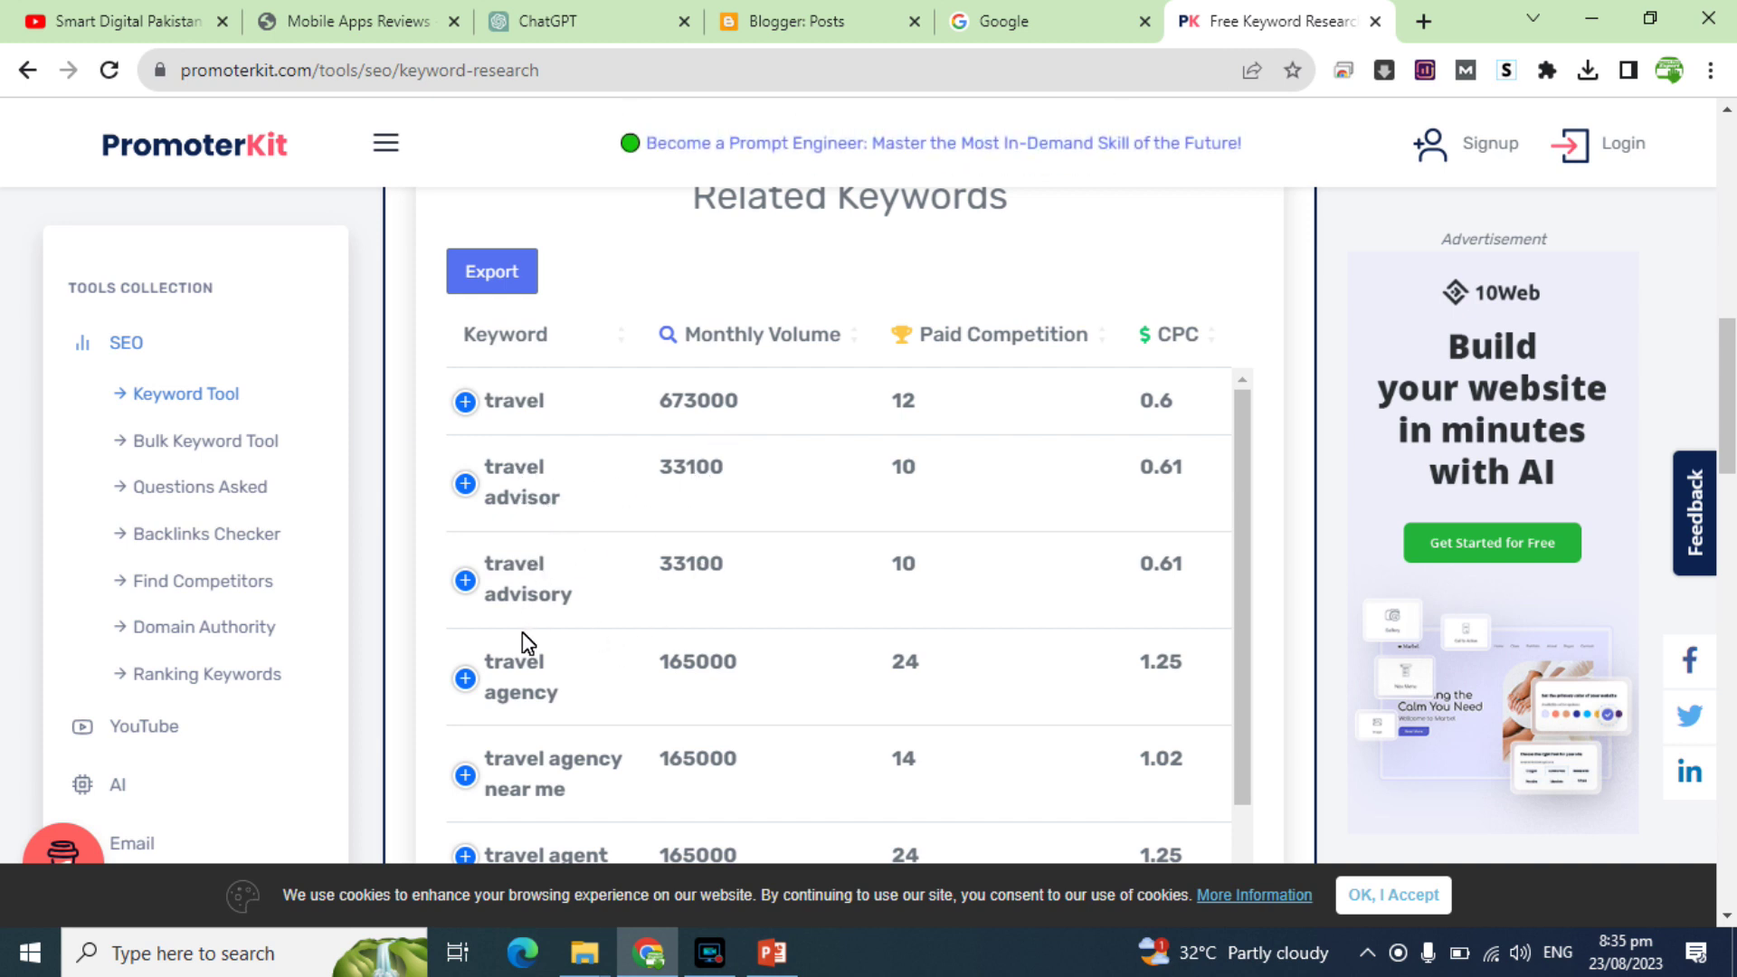
double_click(702, 667)
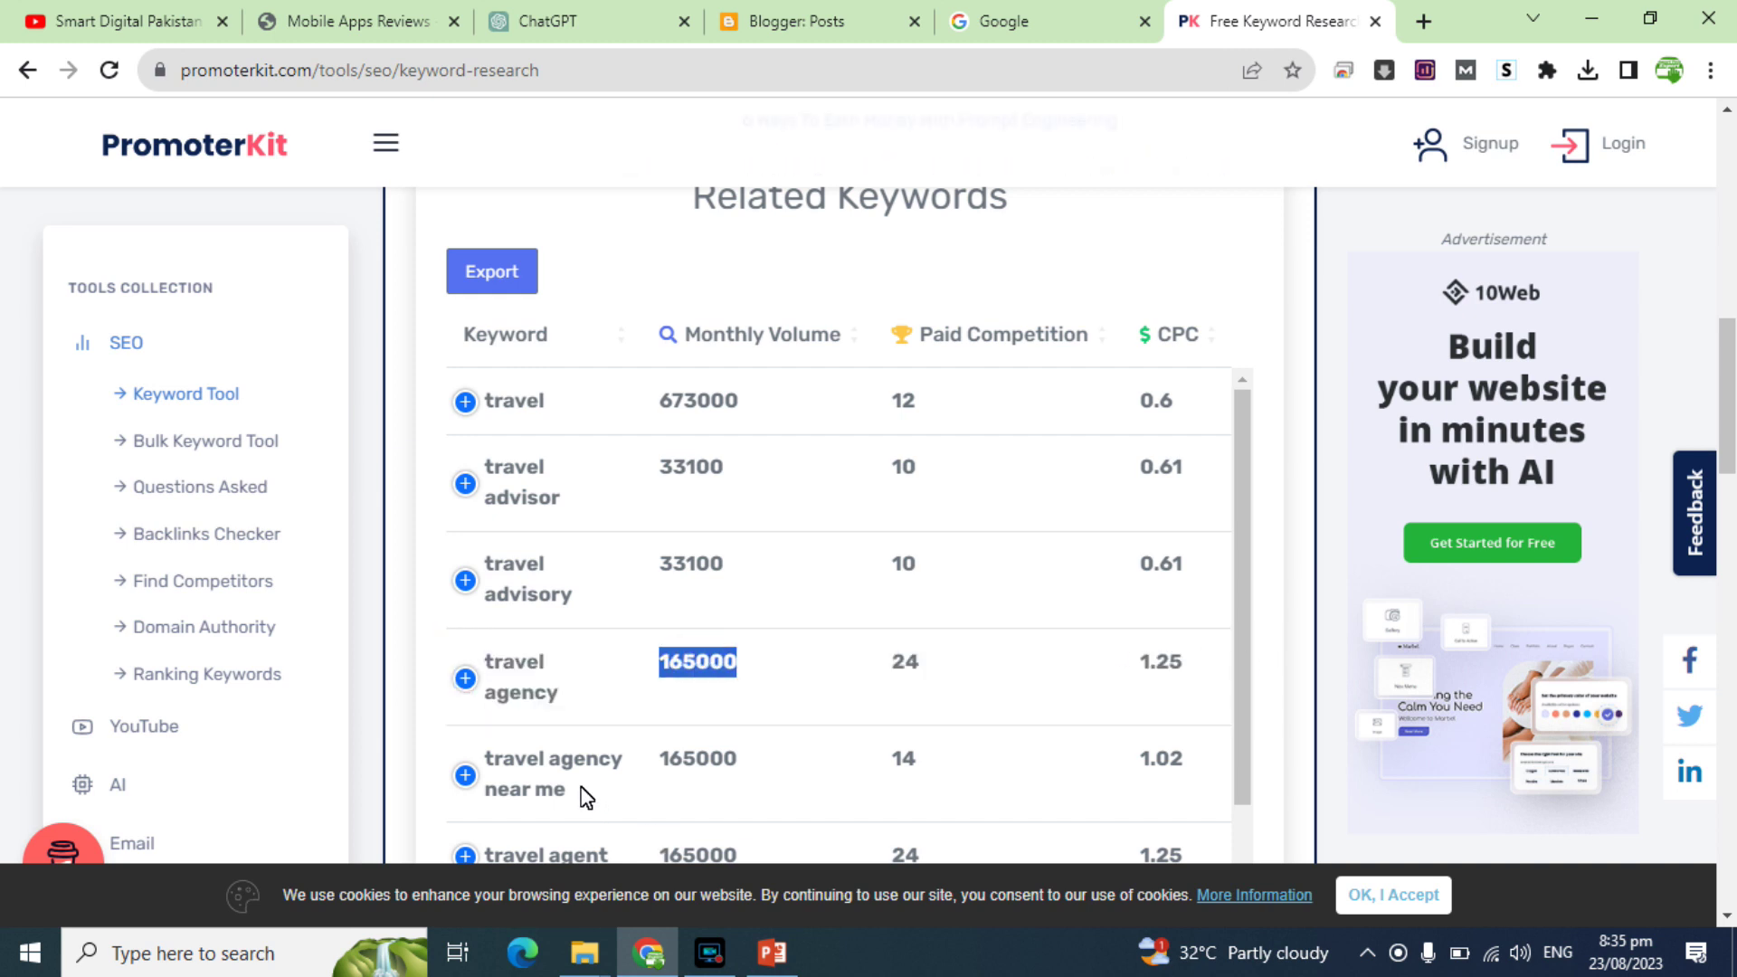
drag(1240, 474, 1232, 708)
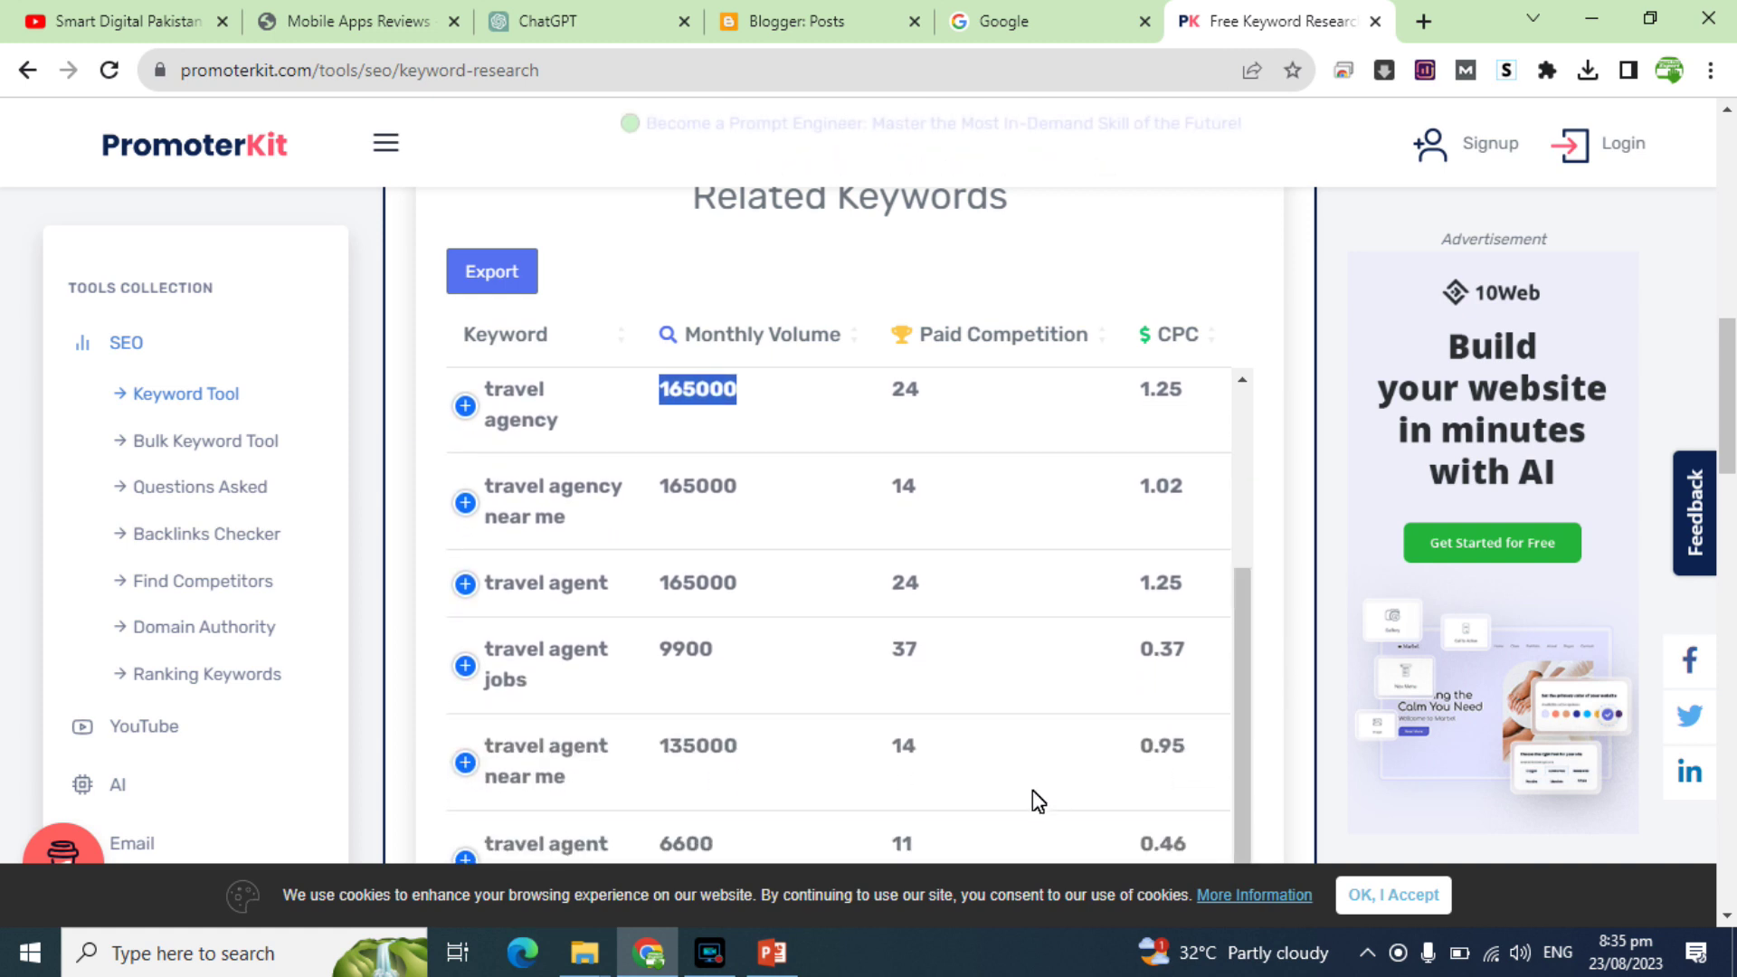
double_click(717, 747)
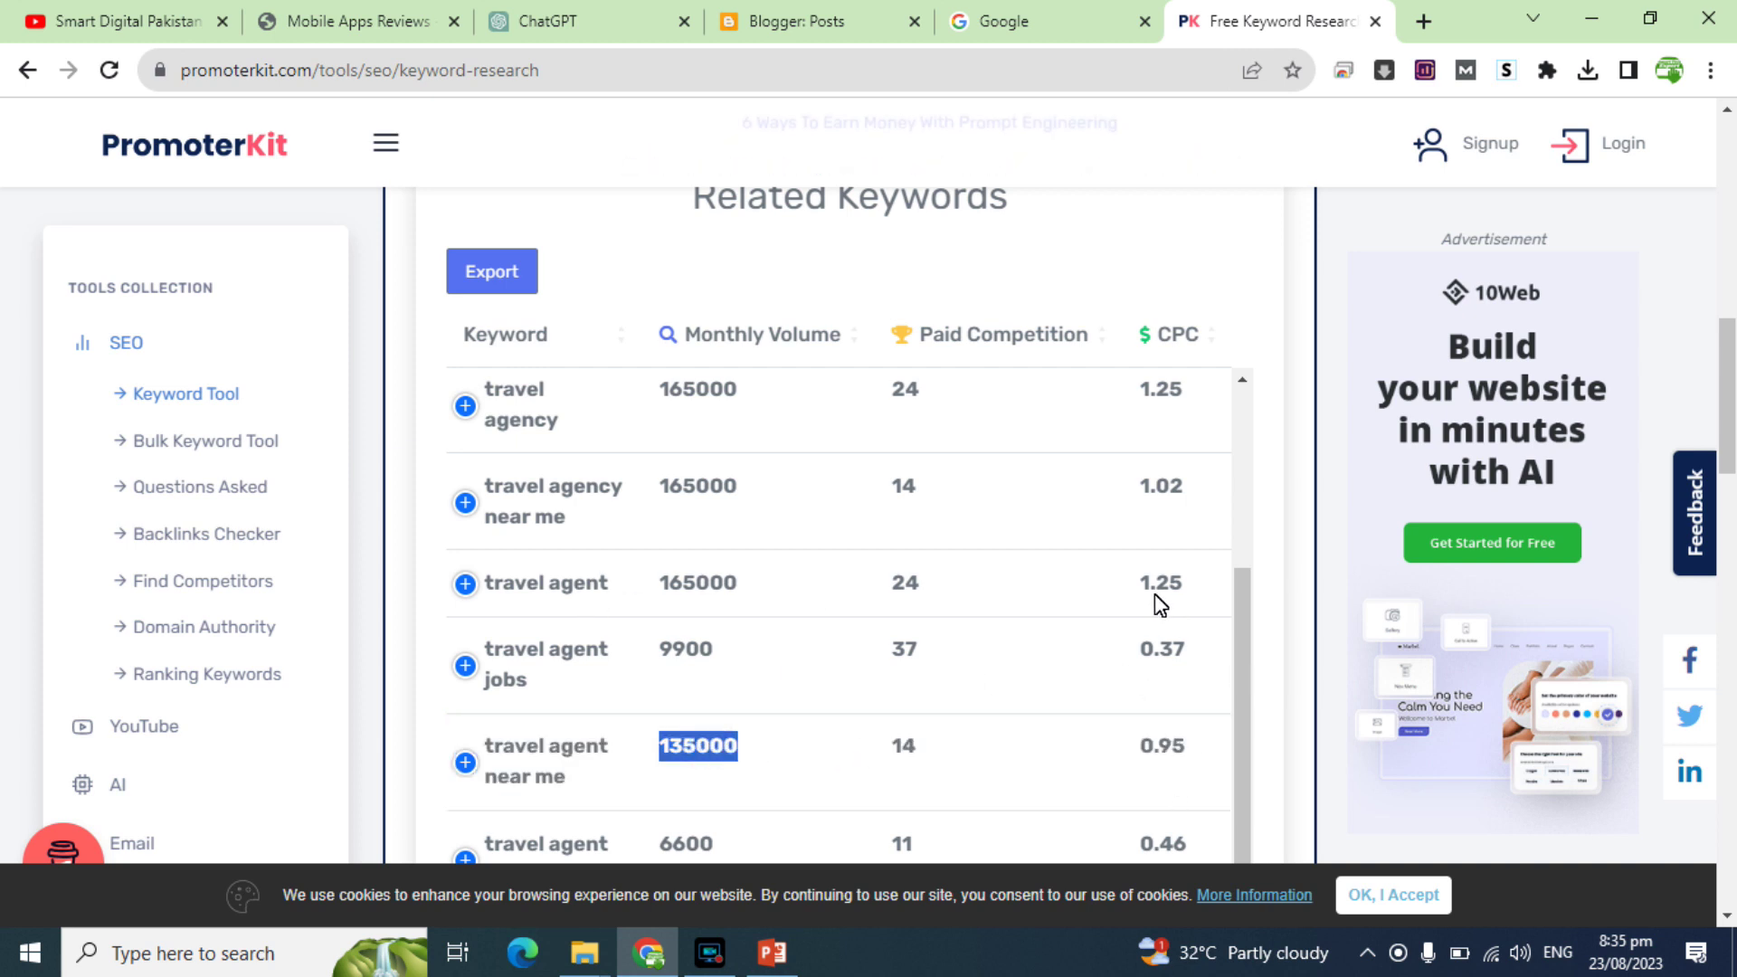
drag(1250, 618, 1249, 441)
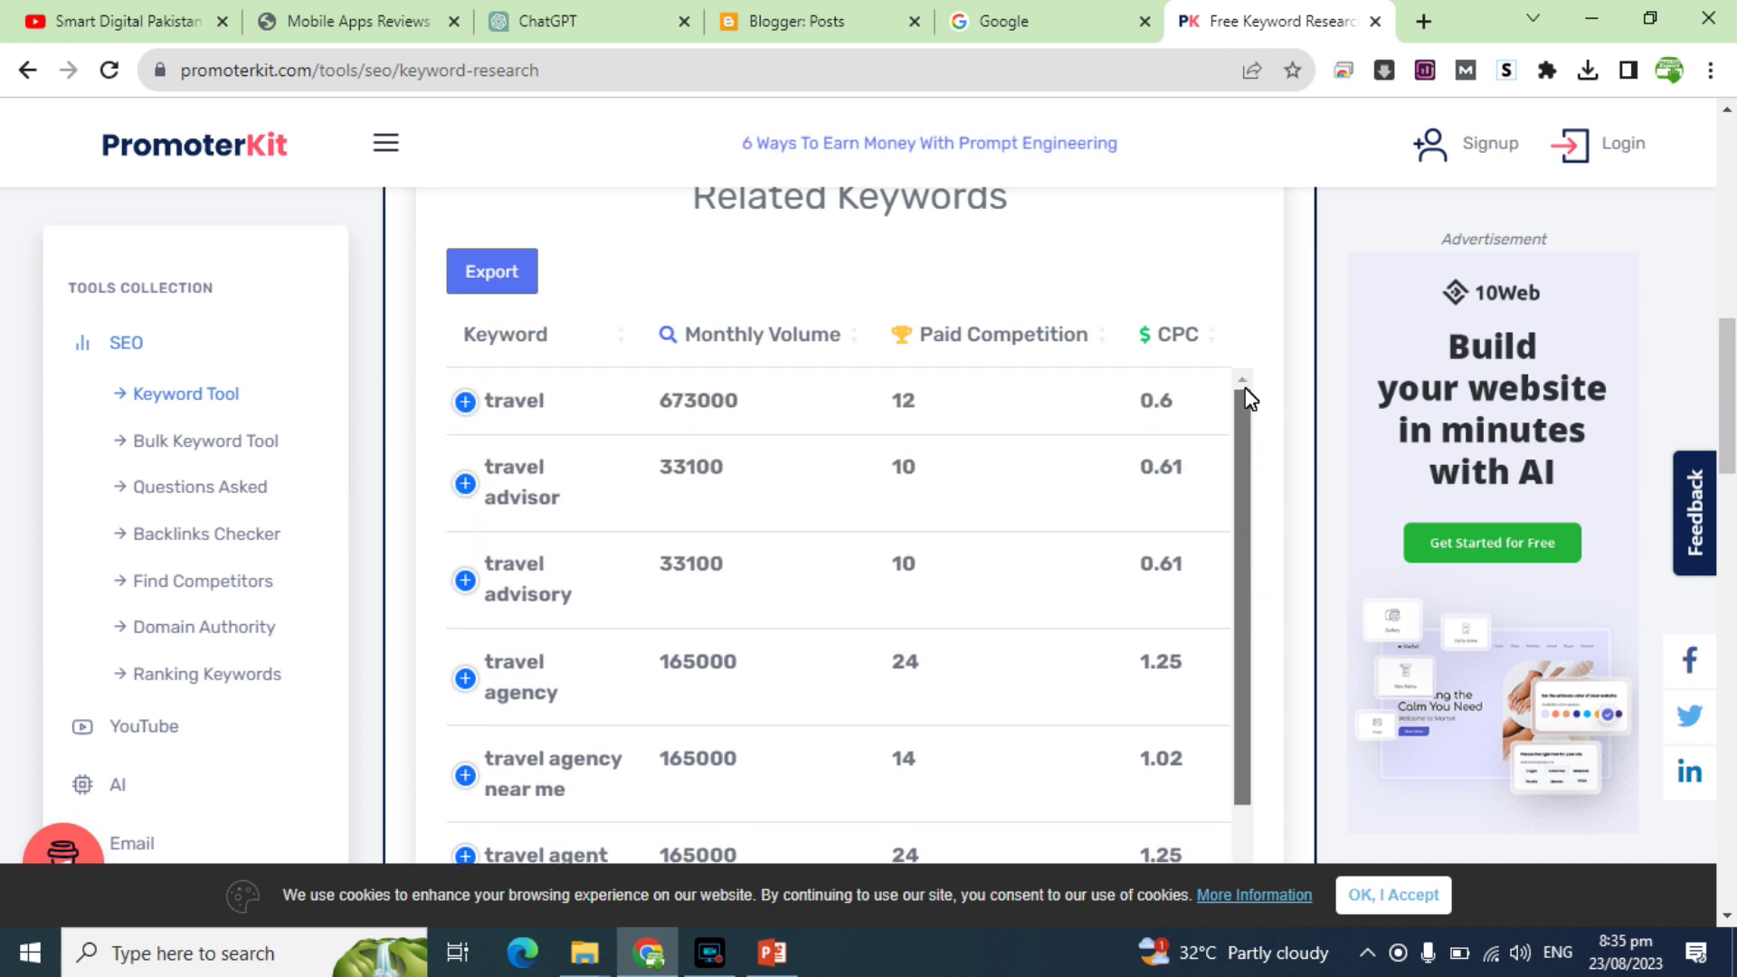
Step: Return to Blogger, name the new blog "Travel to World" and proceed to choosing its URL
click(829, 10)
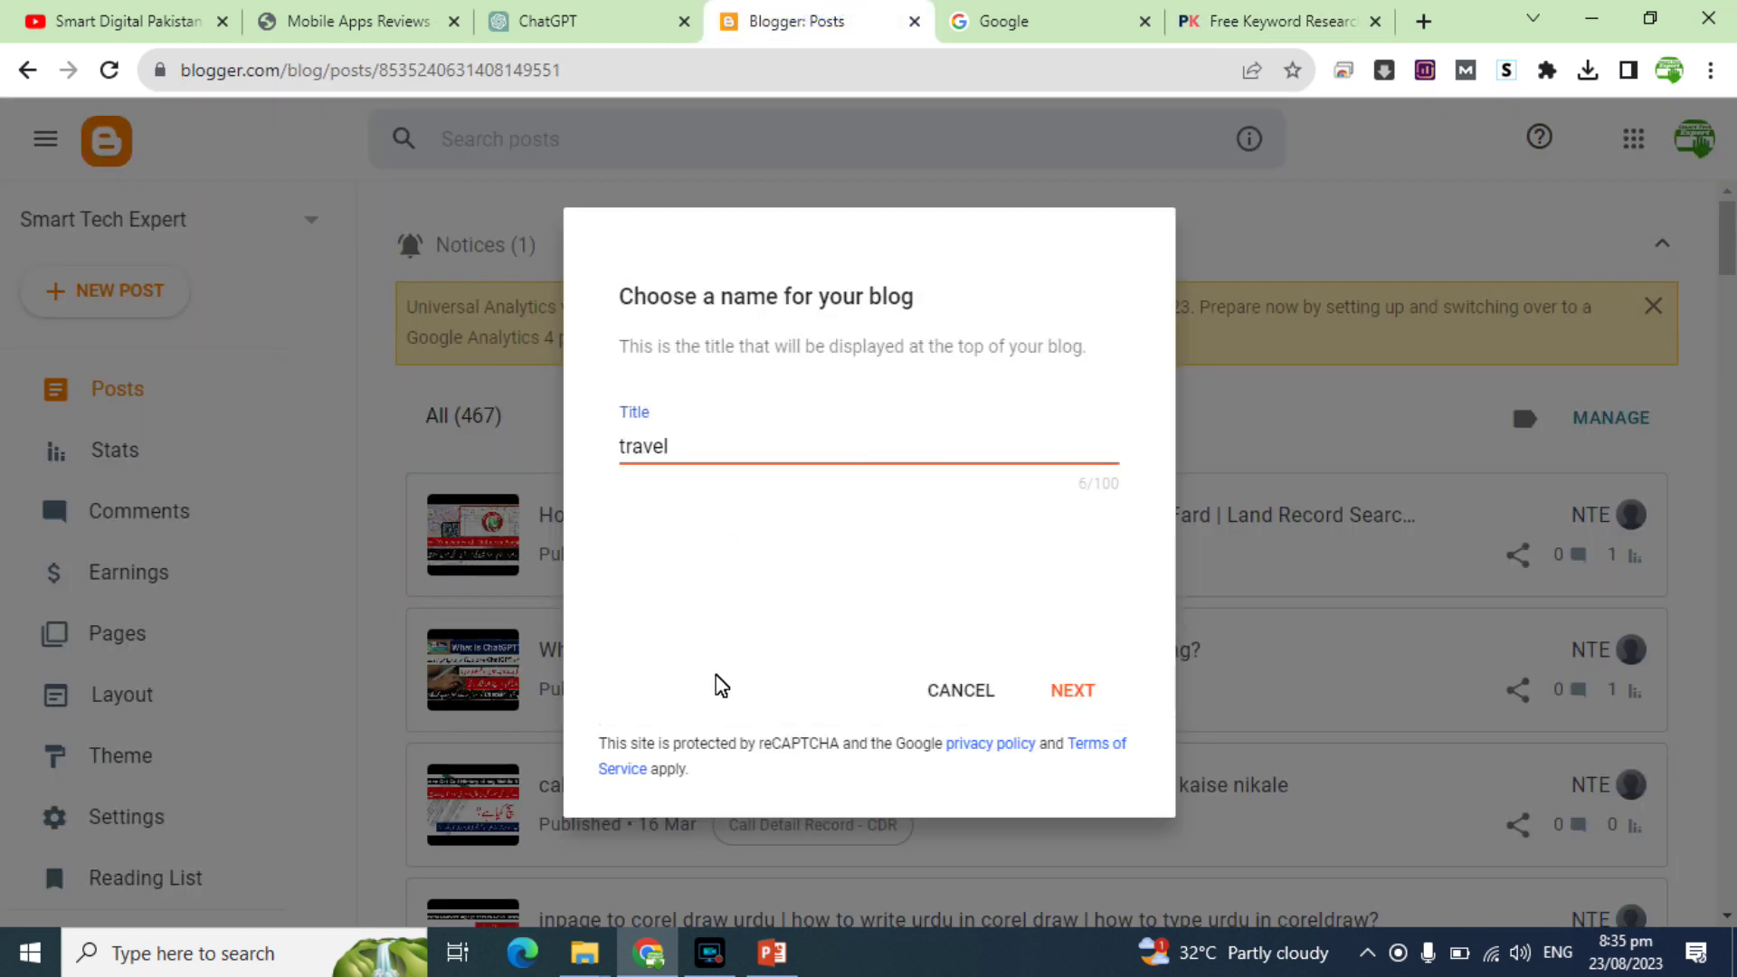
key(ctrl+a)
text(Tr)
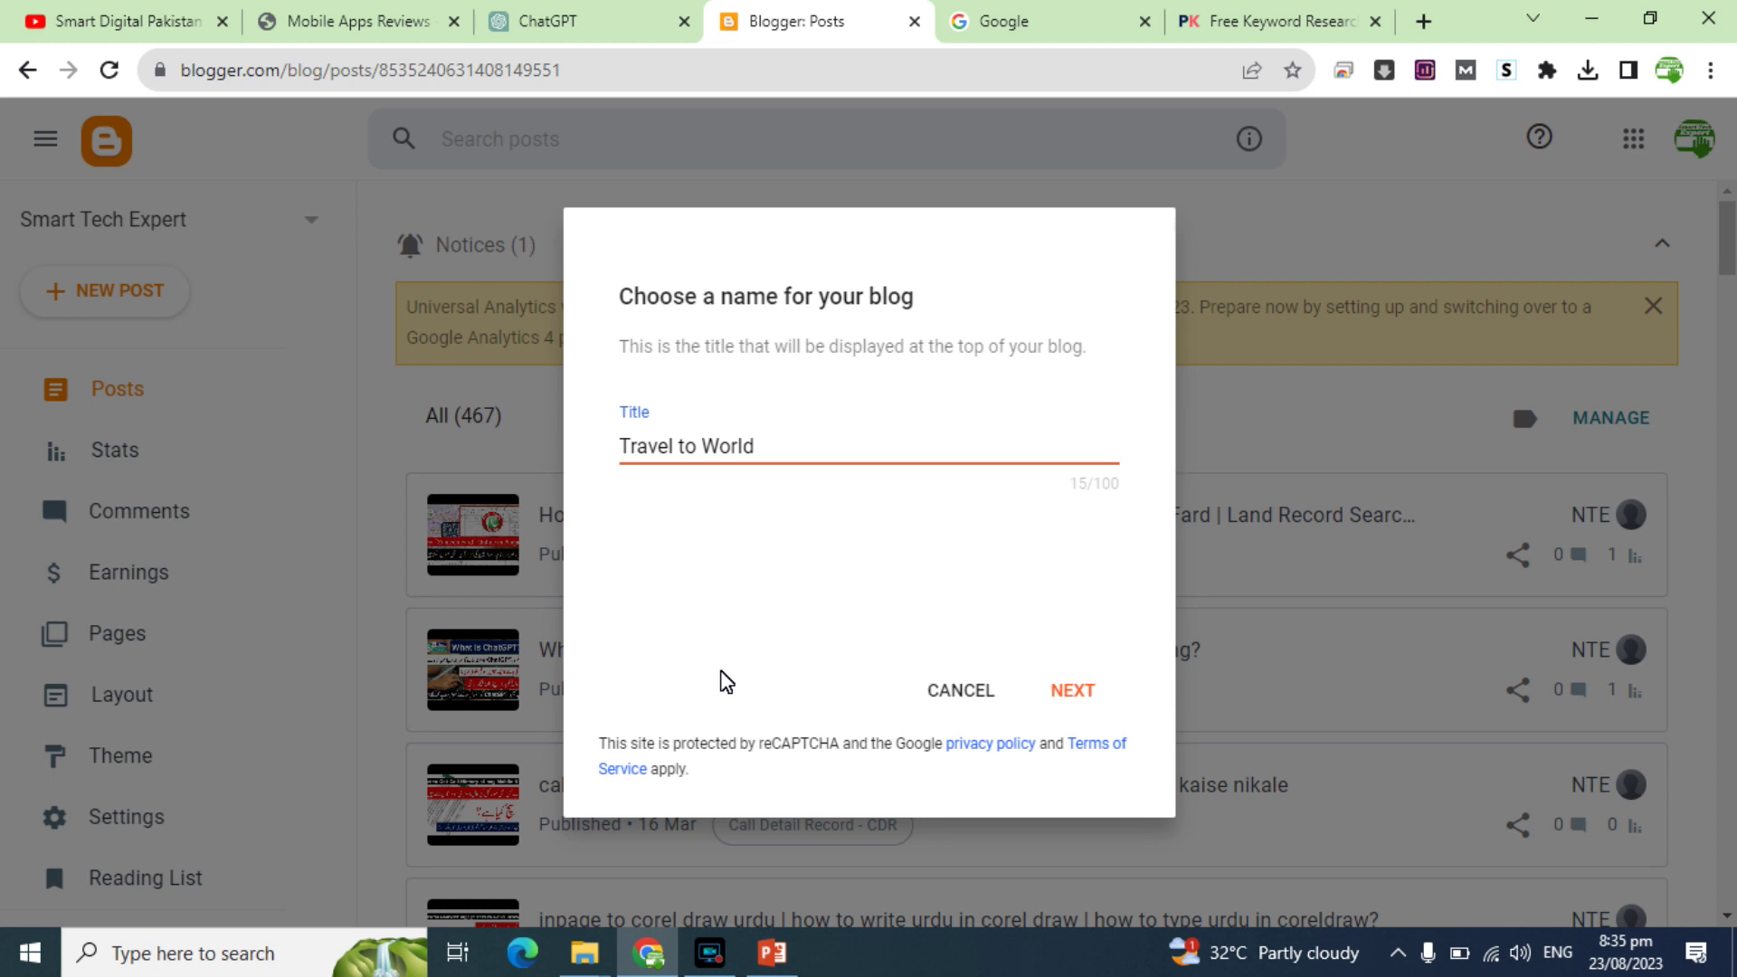
click(1075, 691)
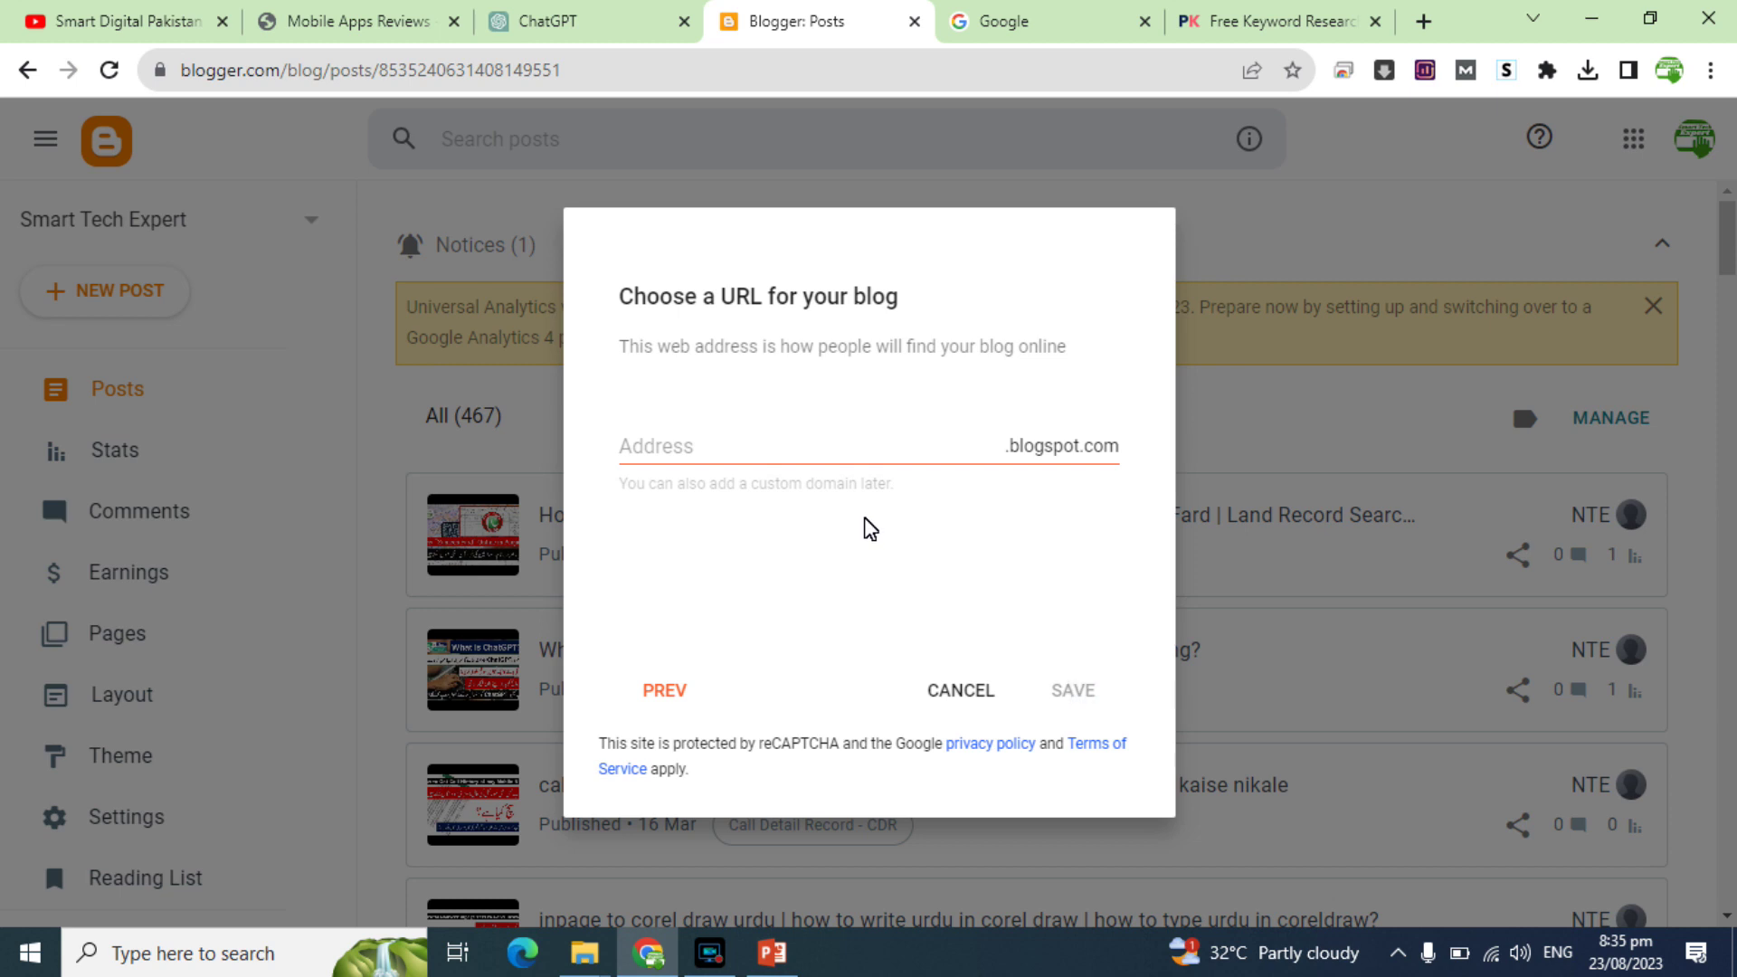
Step: Try the blog addresses travelofworld, thetravelofworld and itravelofworld
click(830, 449)
text(travelofworld)
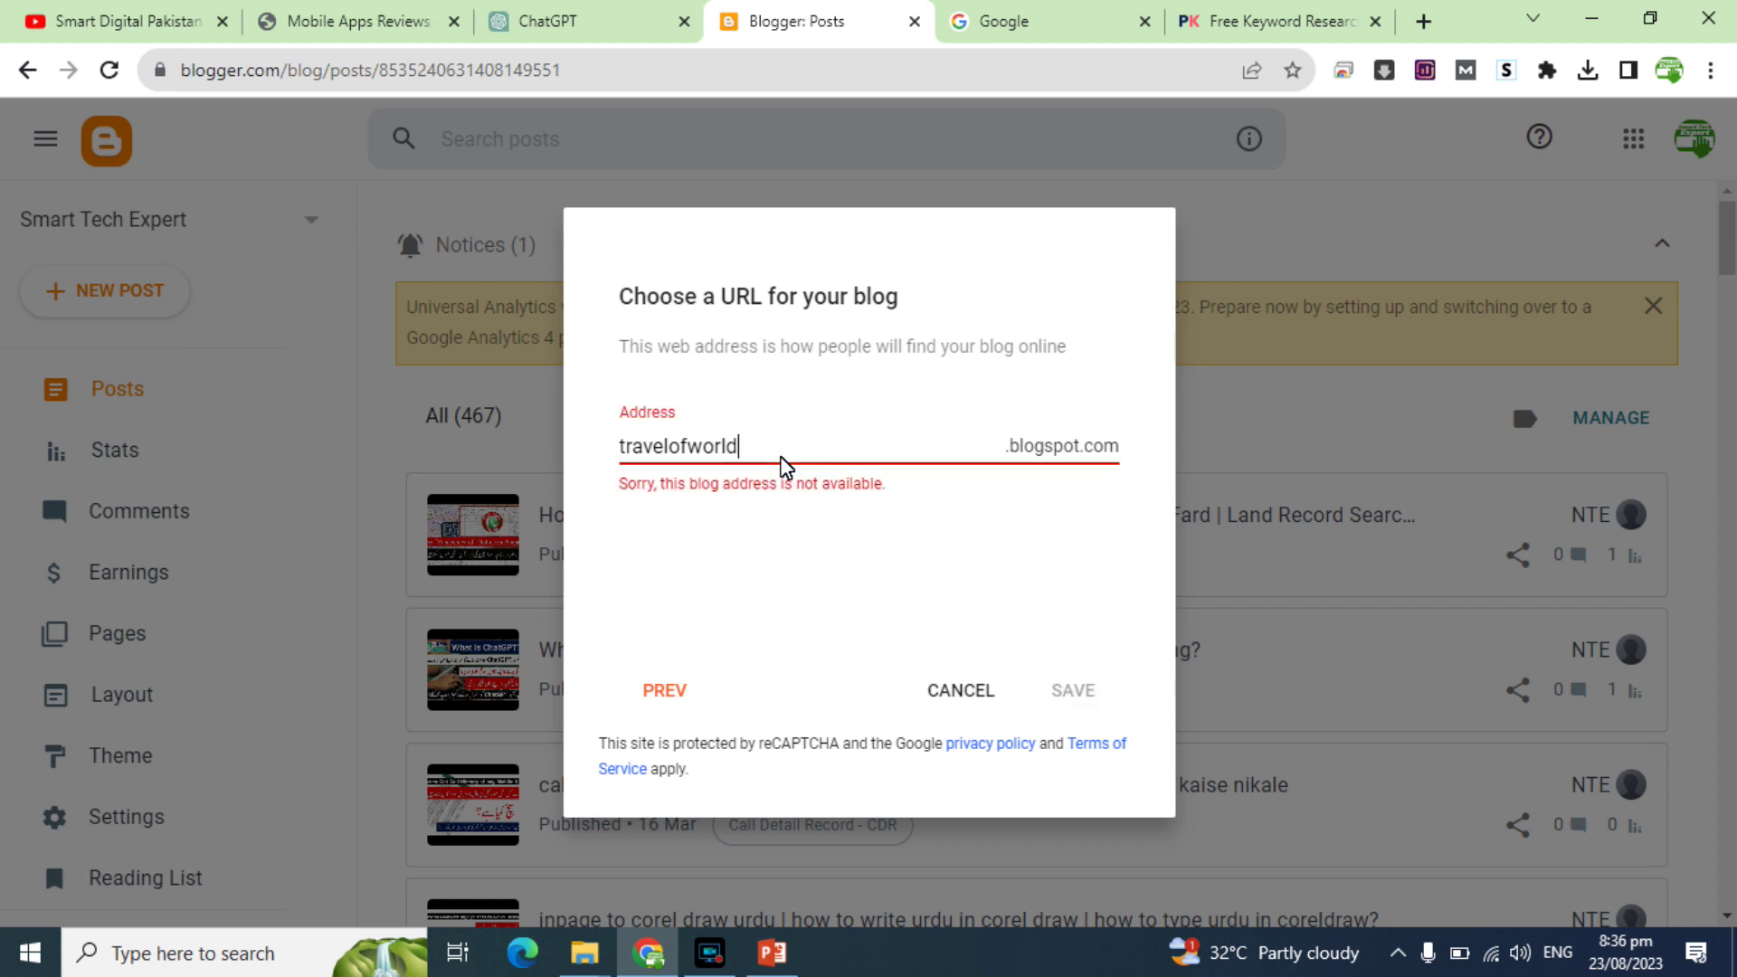
text(the)
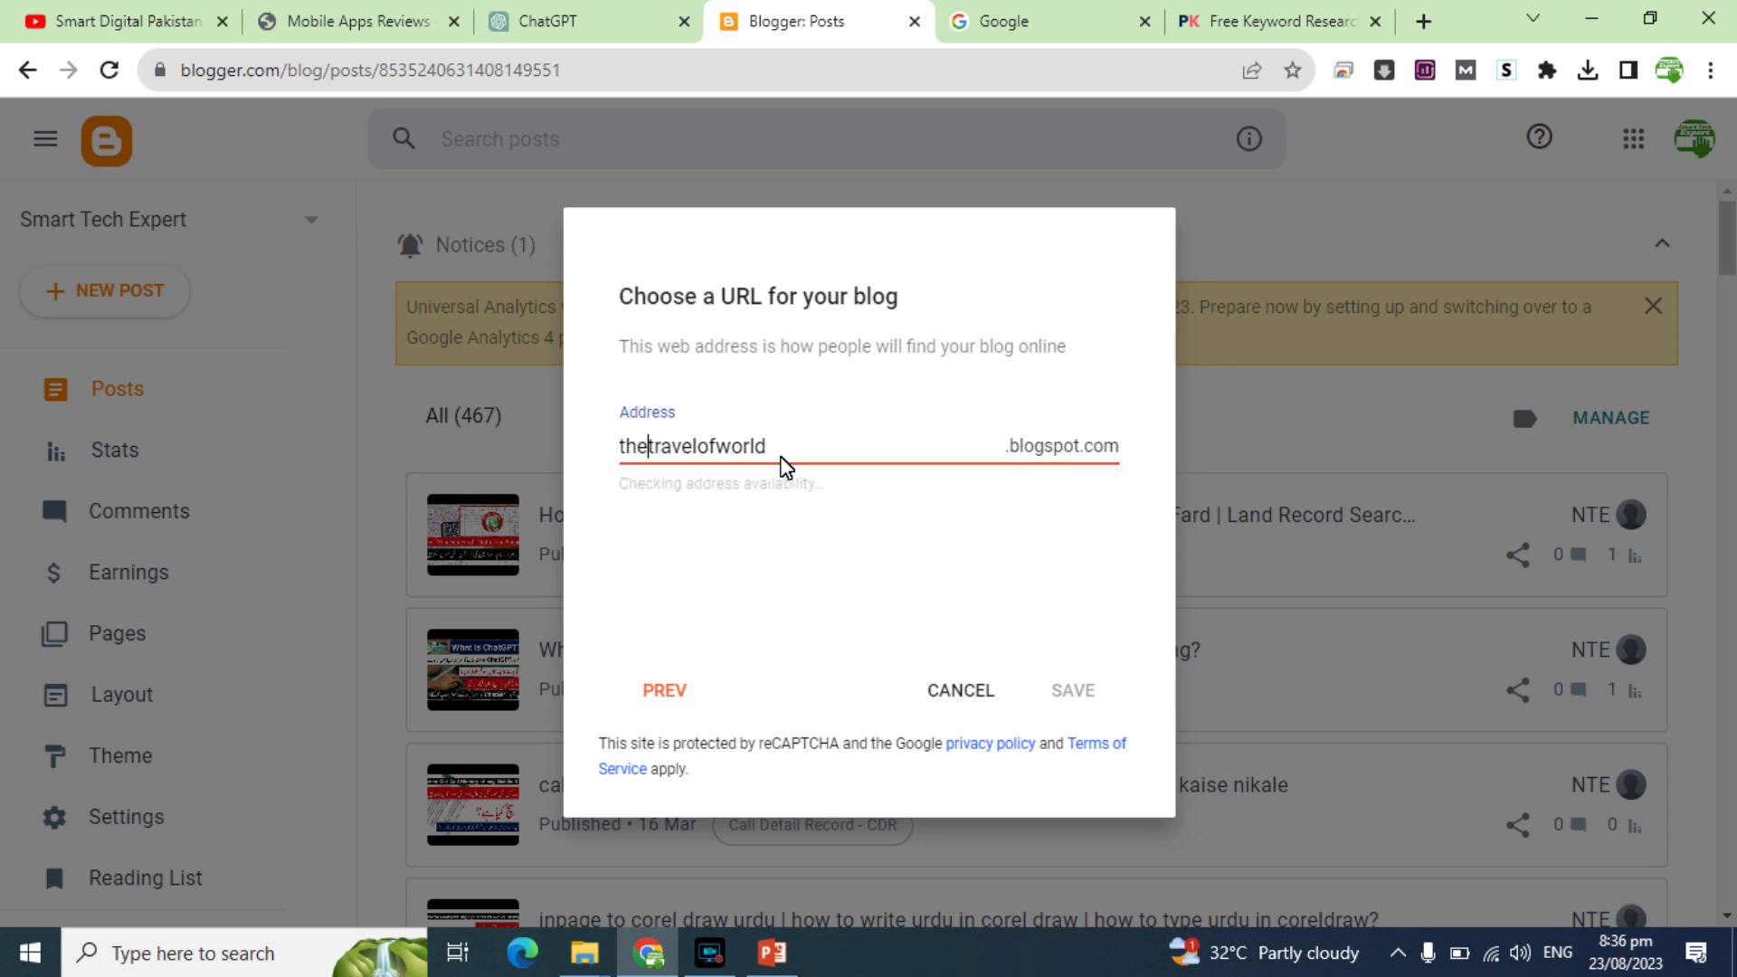
key(BackSpace)
key(BackSpace)
key(BackSpace)
text(i)
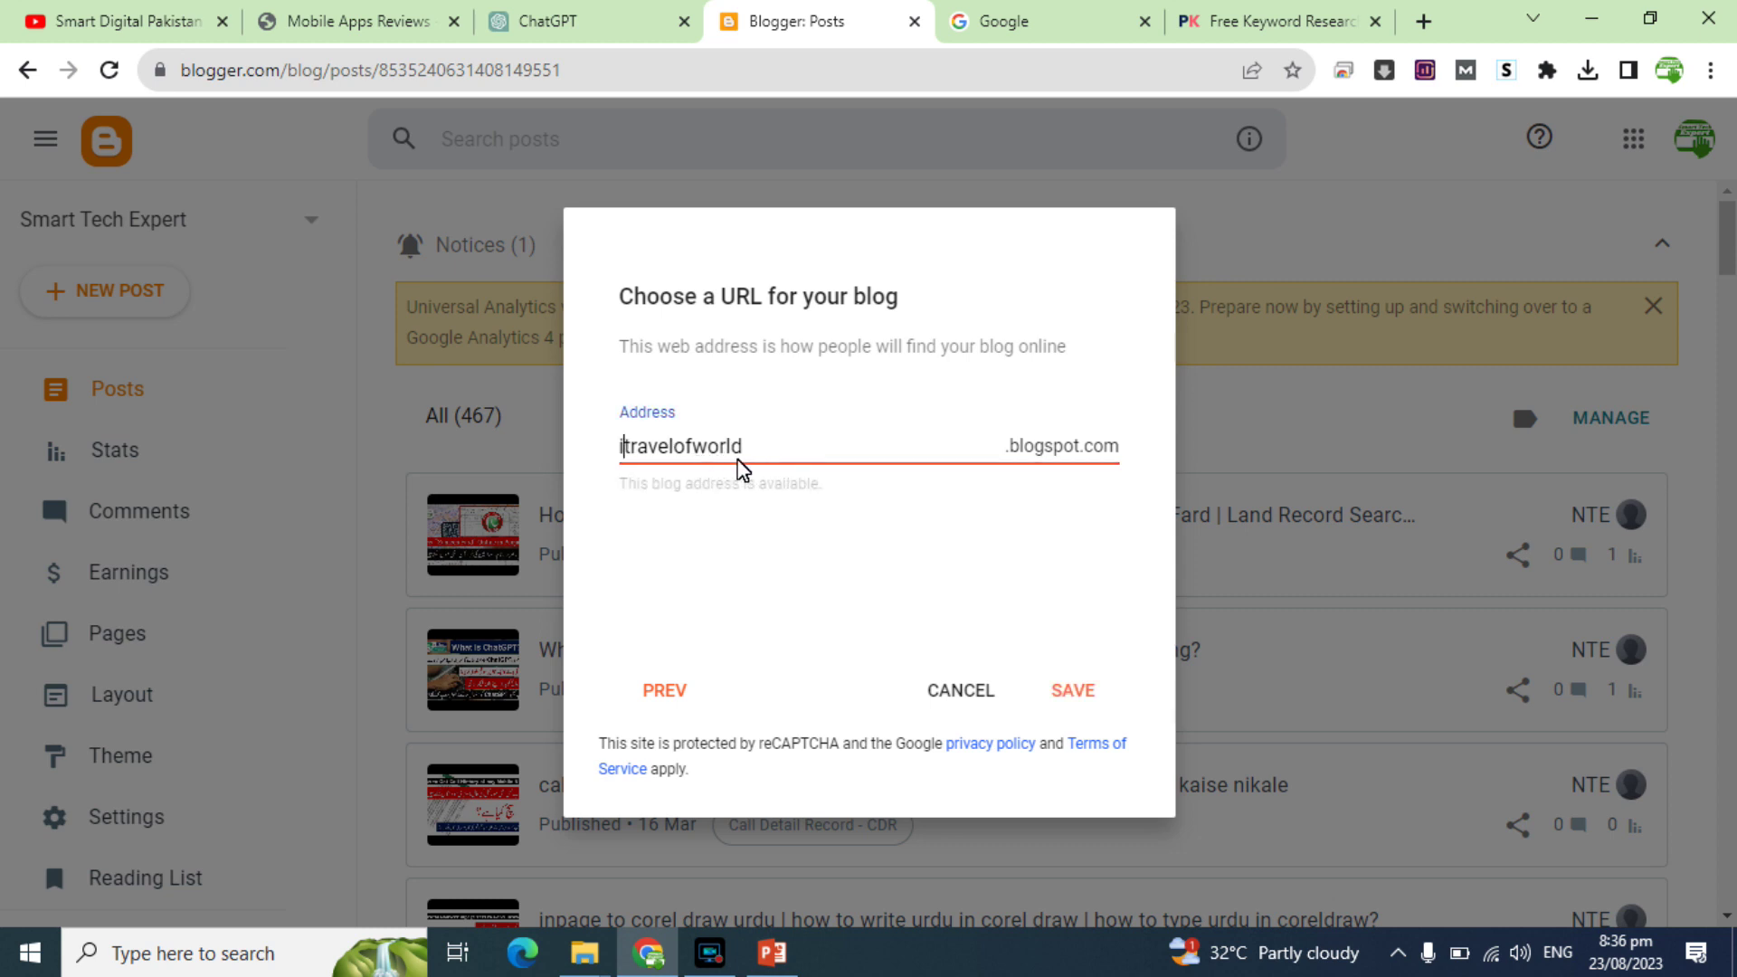
key(BackSpace)
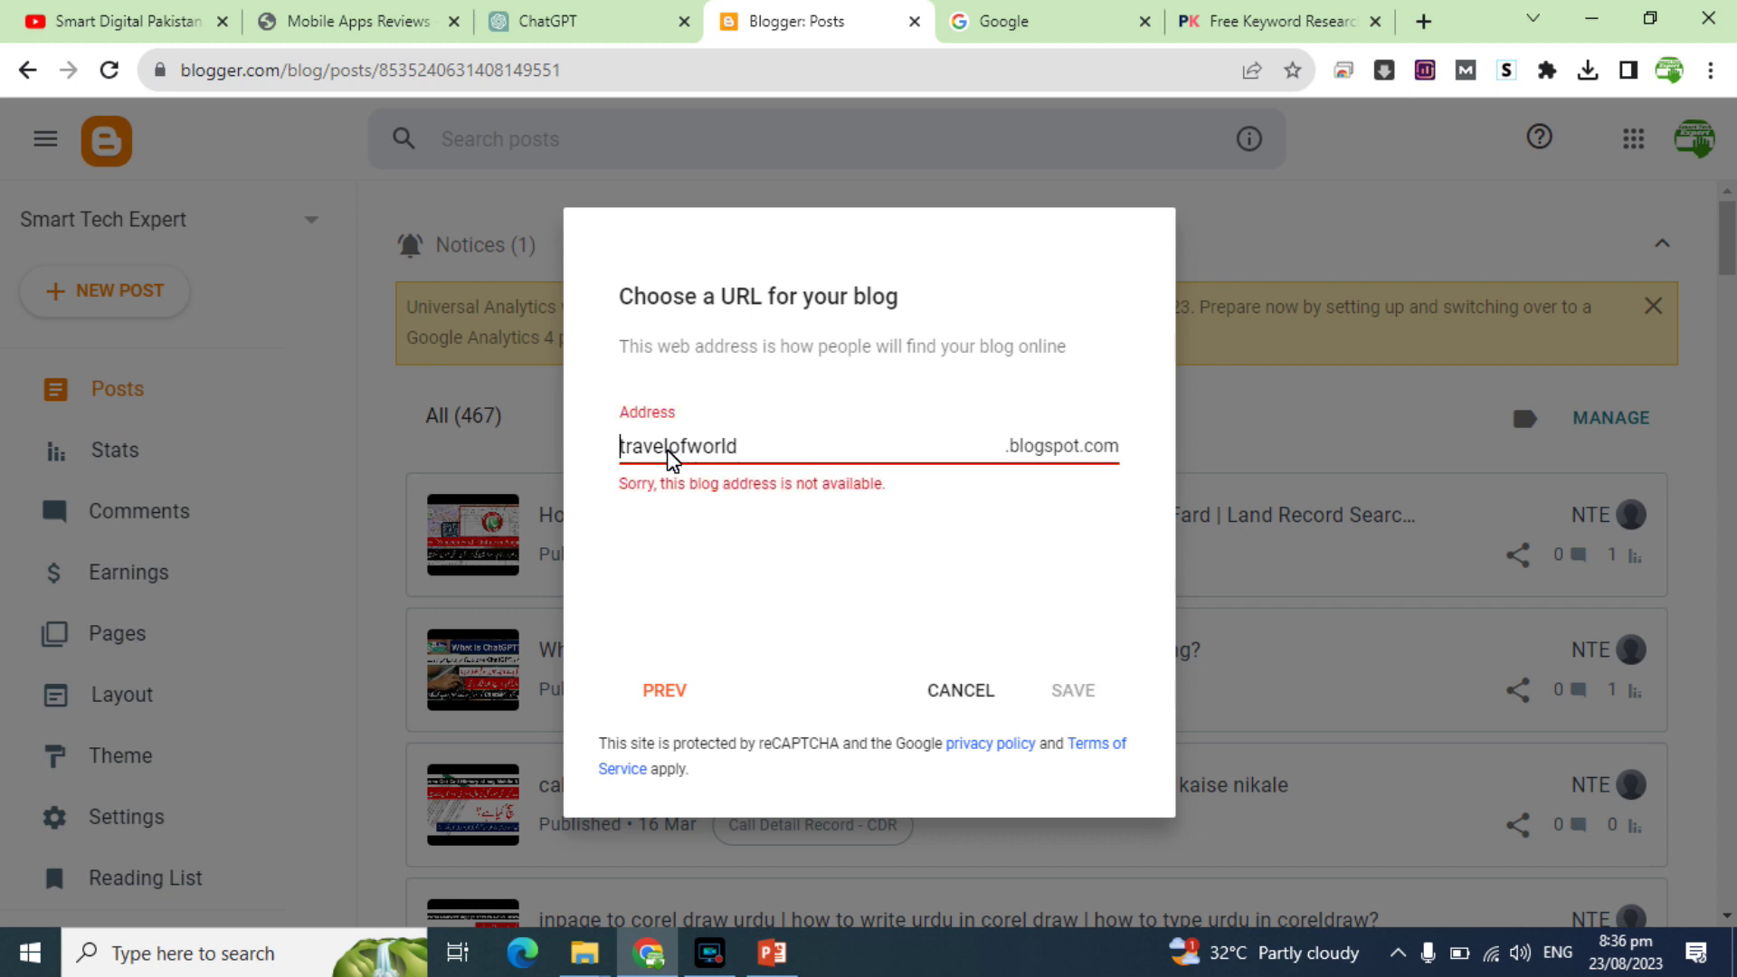
Step: Set the blog address to traveltoworldplaces and save the new blog
text(ing)
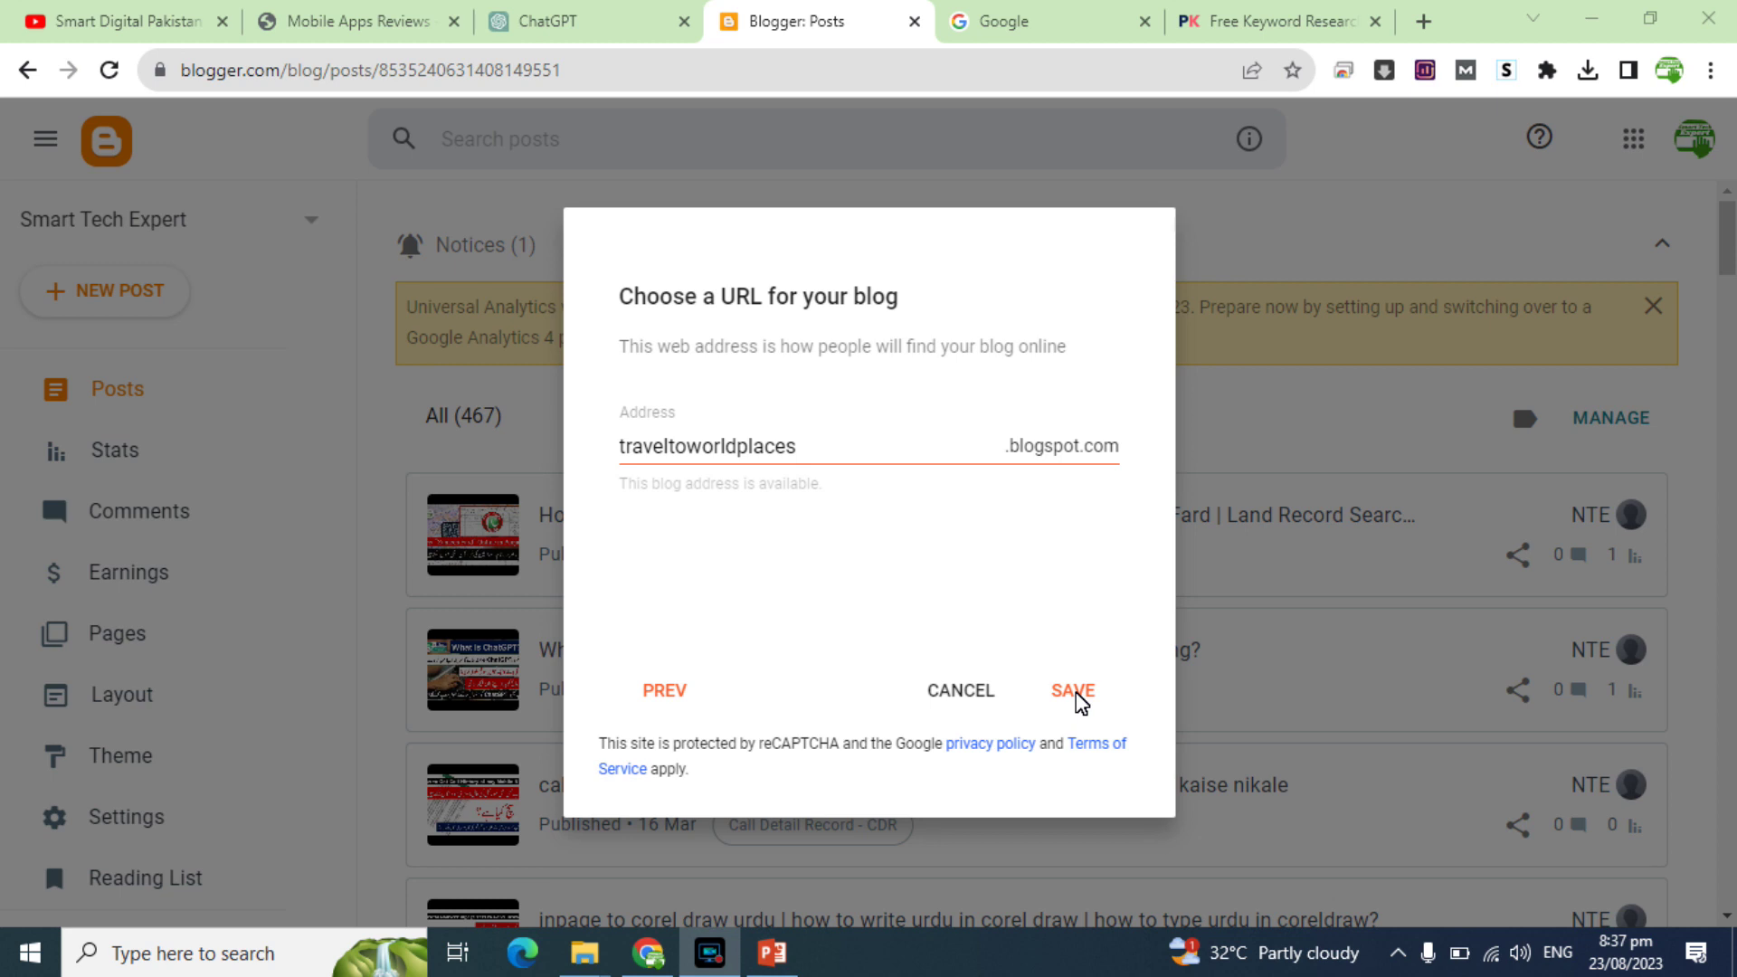
click(1078, 697)
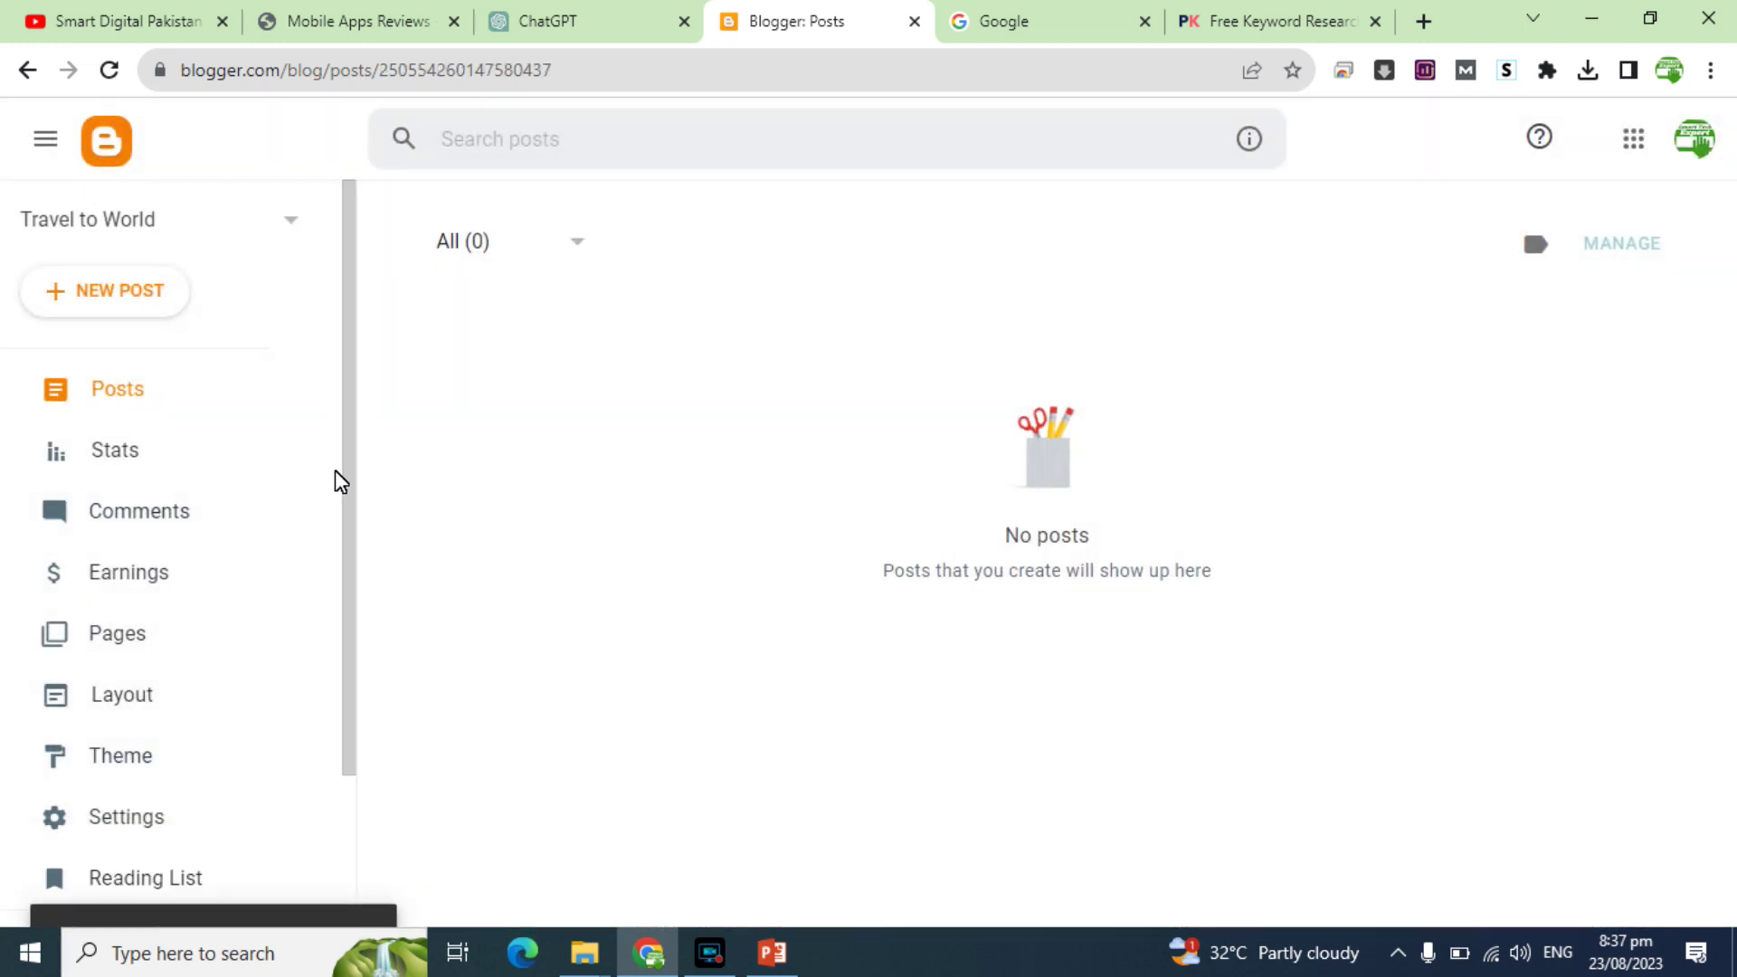
Step: Open the new Travel to World blog in a separate browser tab and view its public page
drag(341, 474, 345, 686)
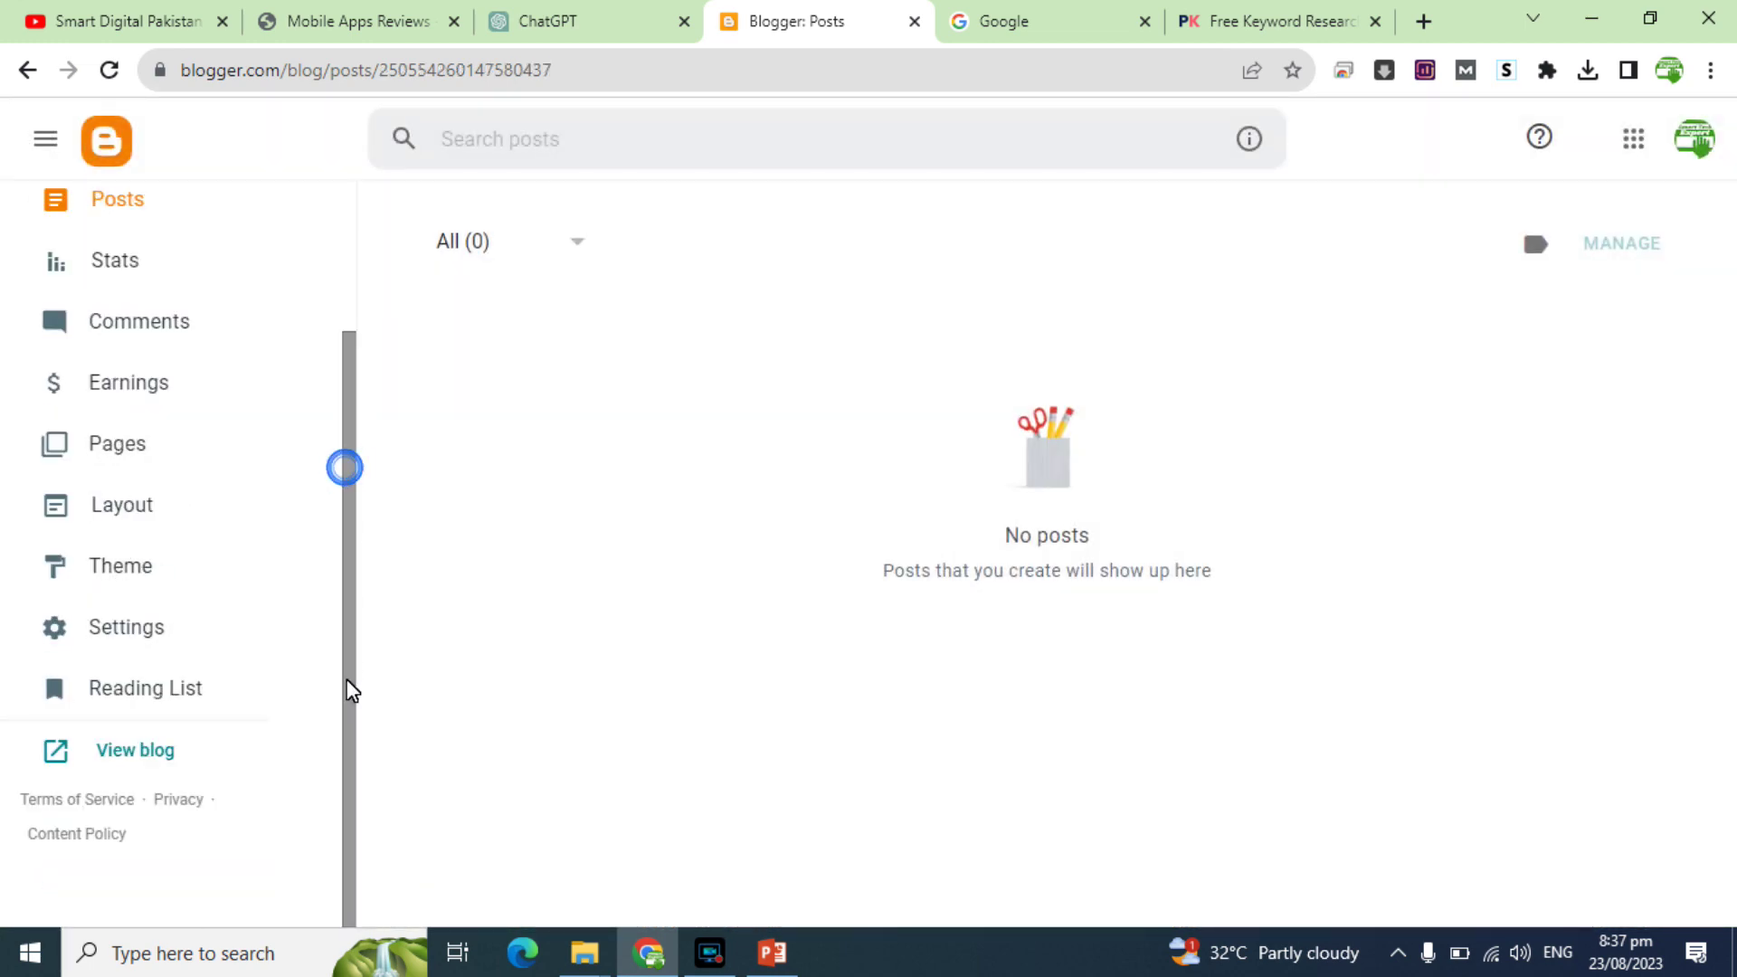
right_click(149, 759)
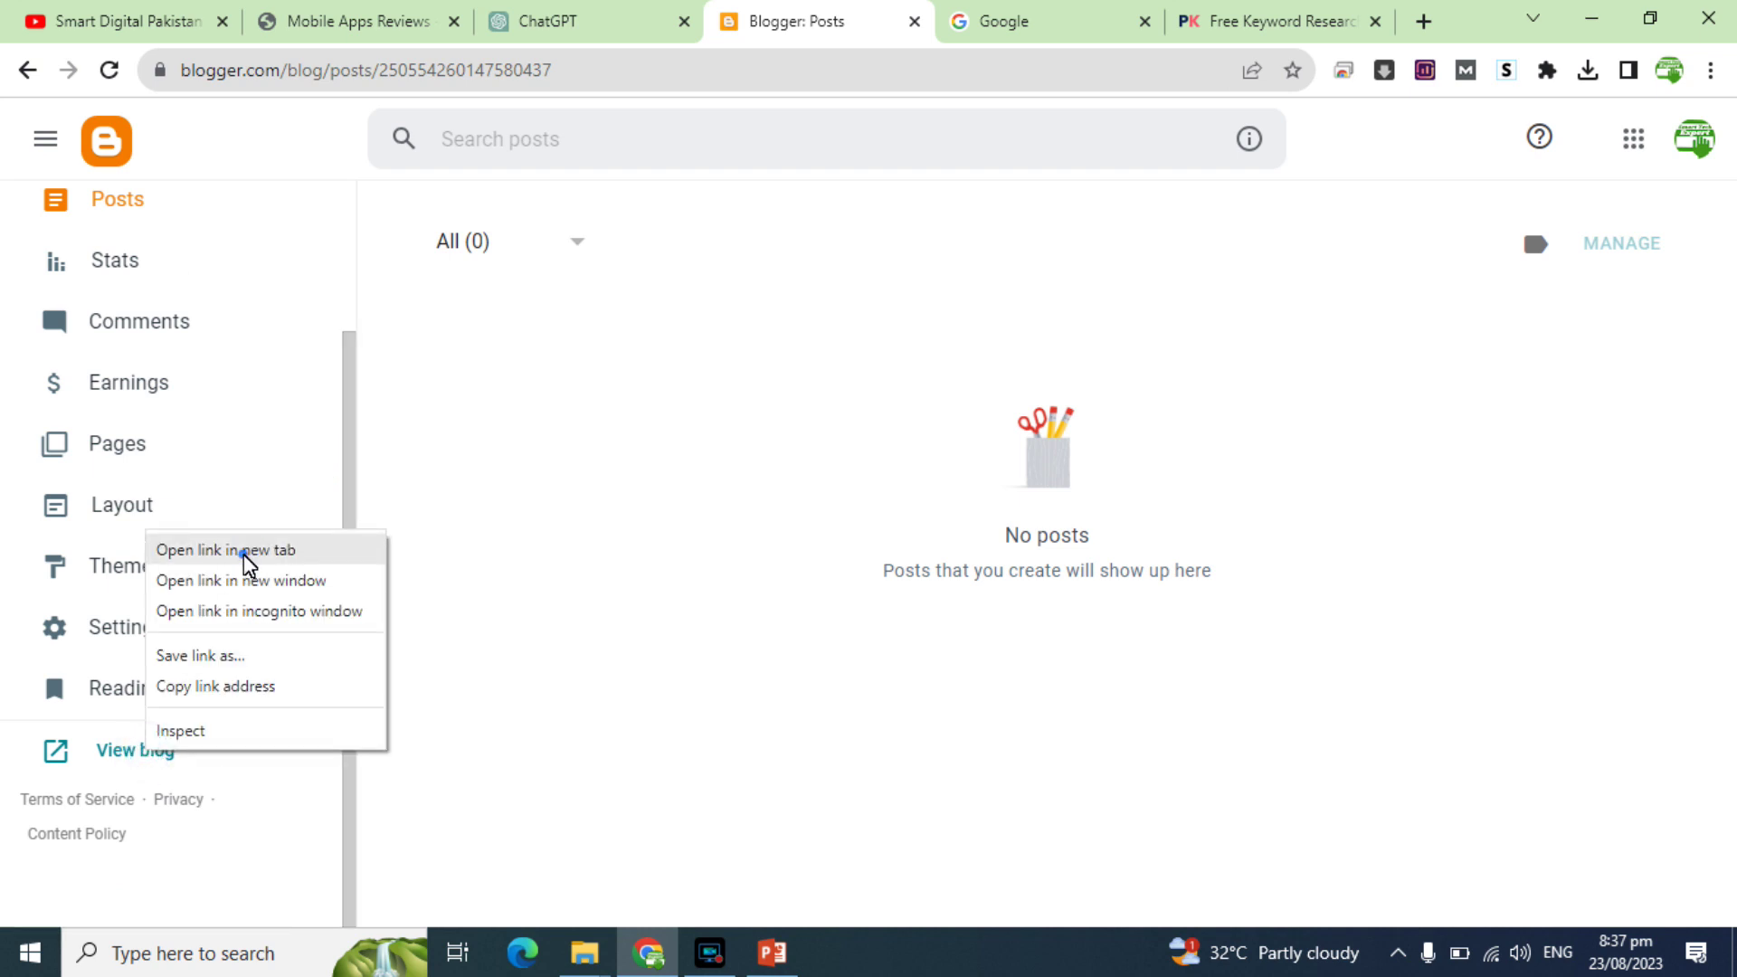
click(243, 554)
click(882, 14)
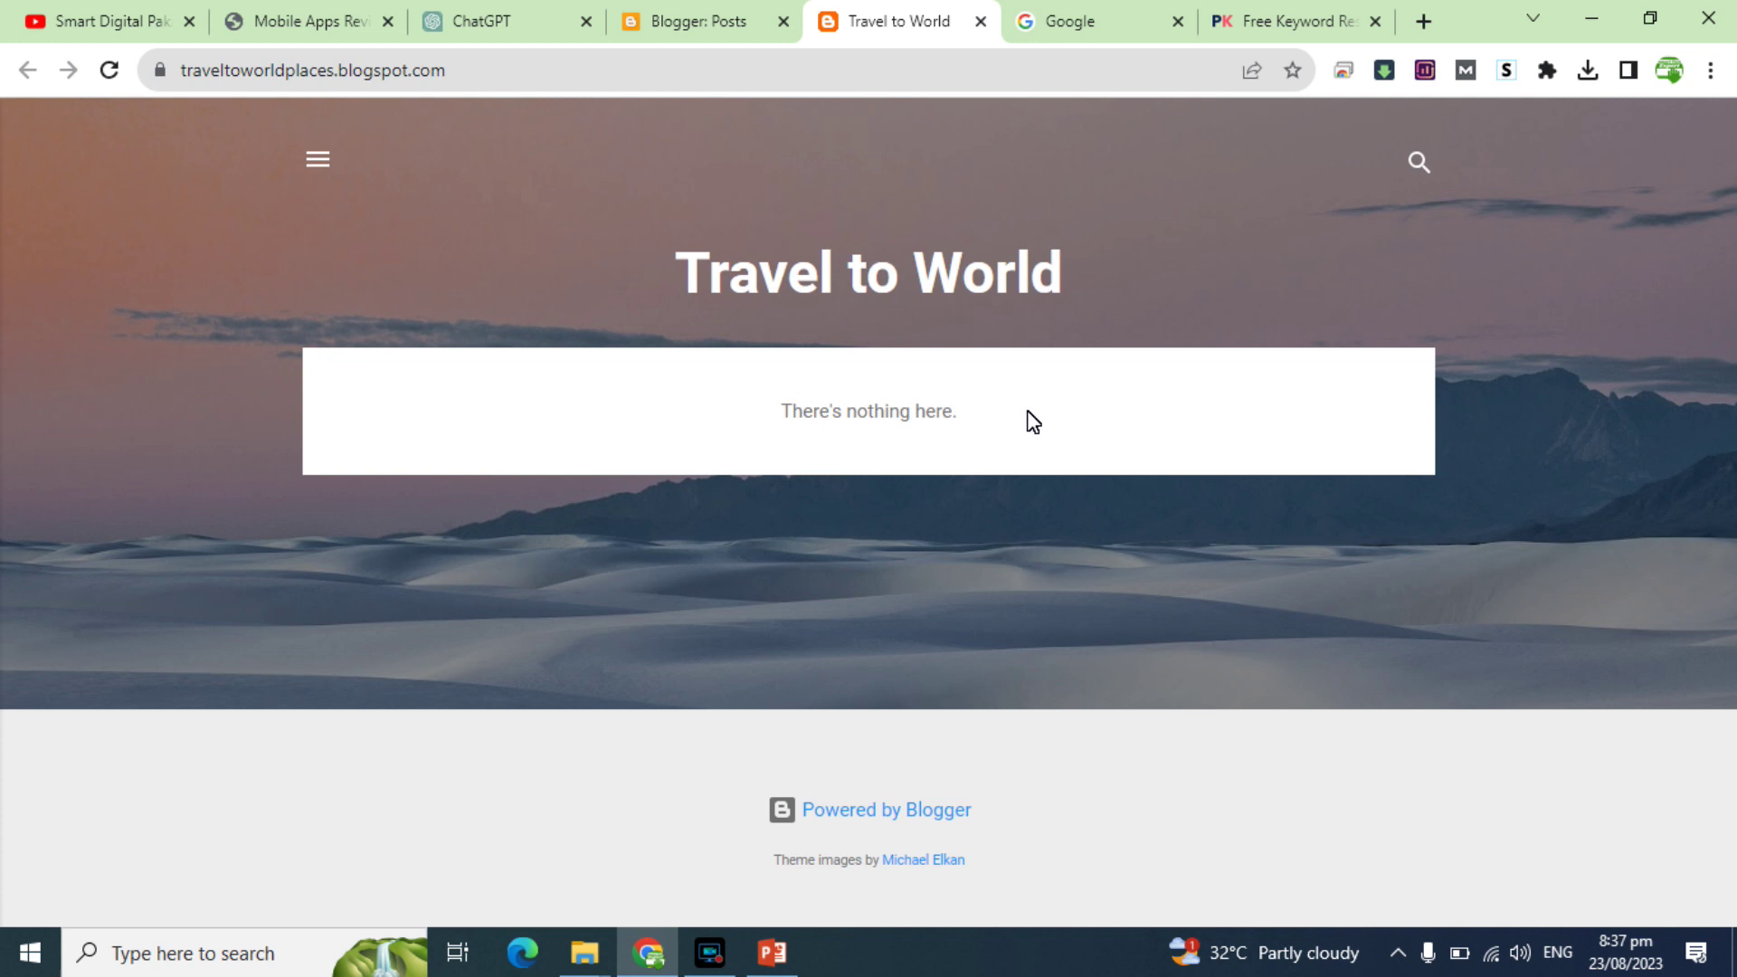
Step: Switch to ChatGPT and draft the message: Please write an article for "Travel from Pakistan to Switzerland by air"
click(573, 9)
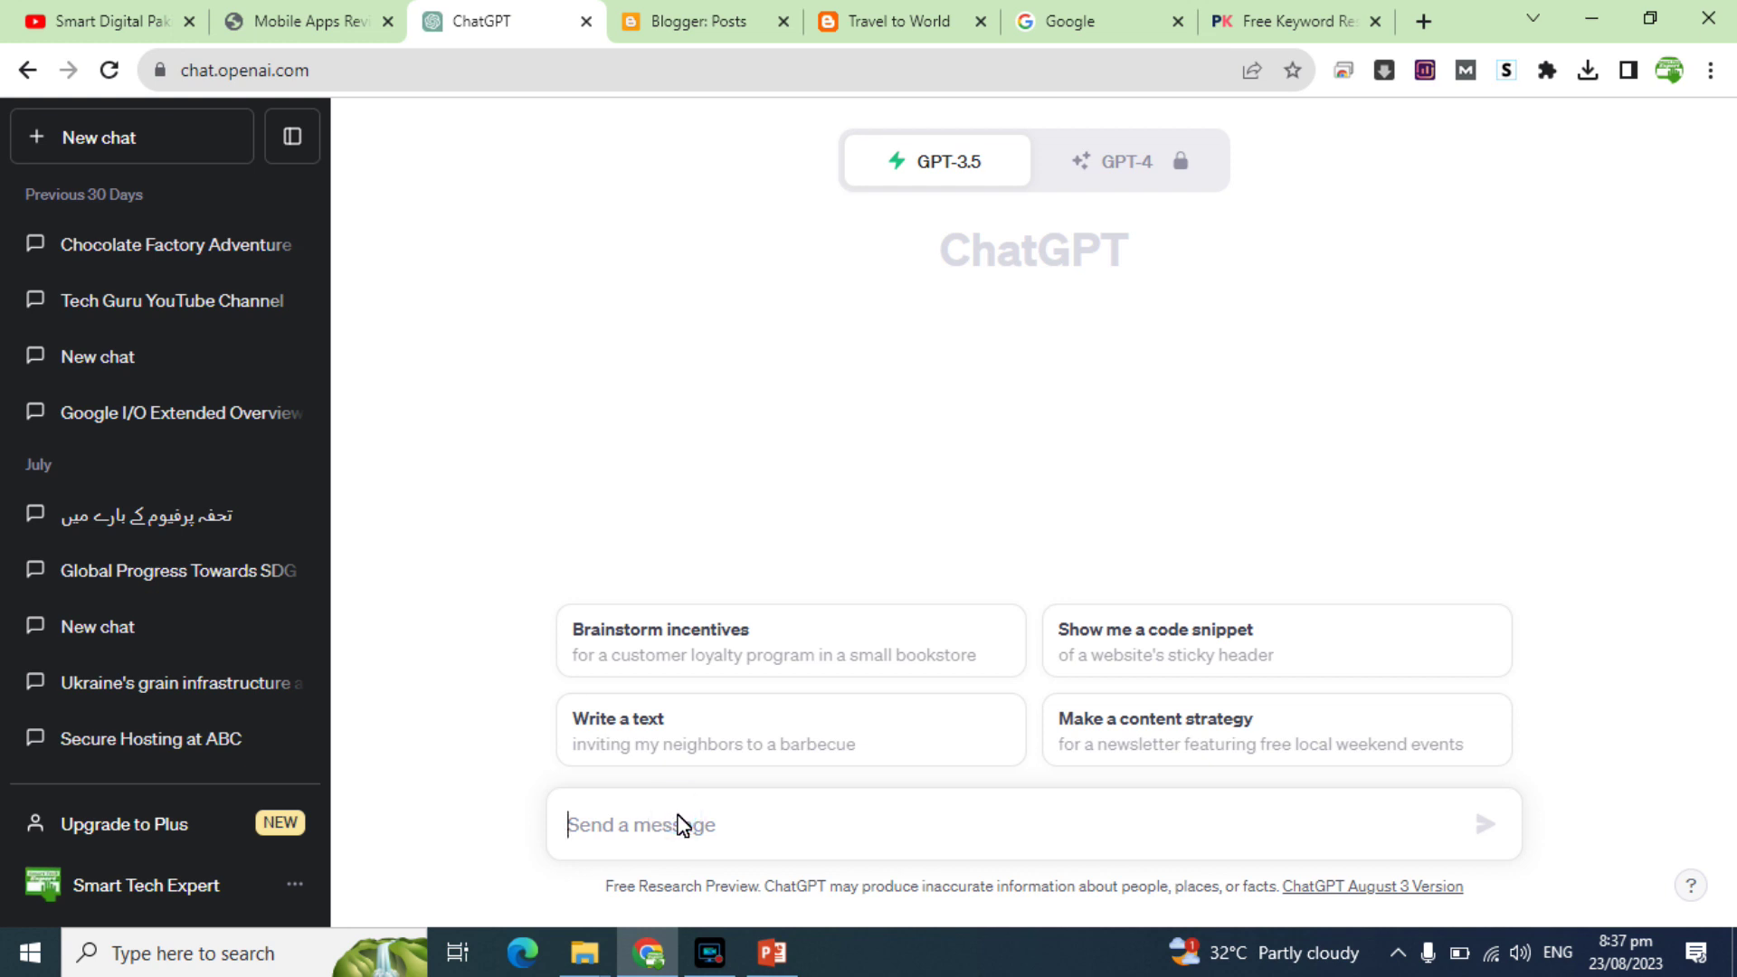
text(P)
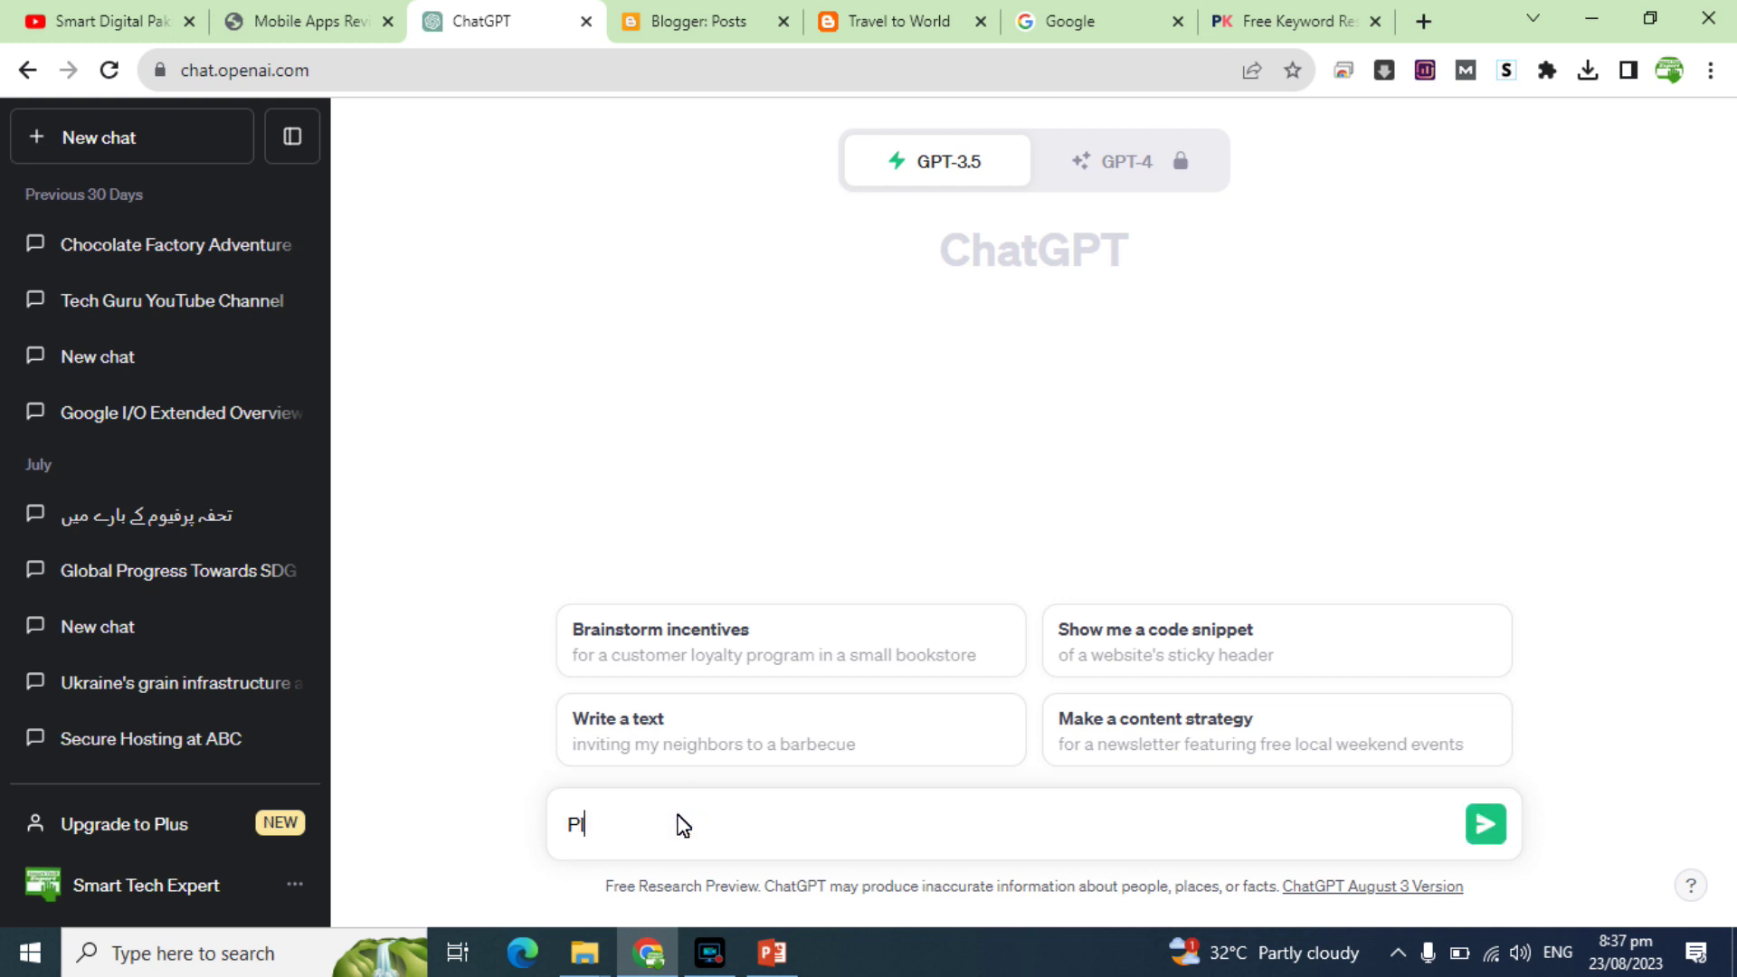
text(lease write an article for)
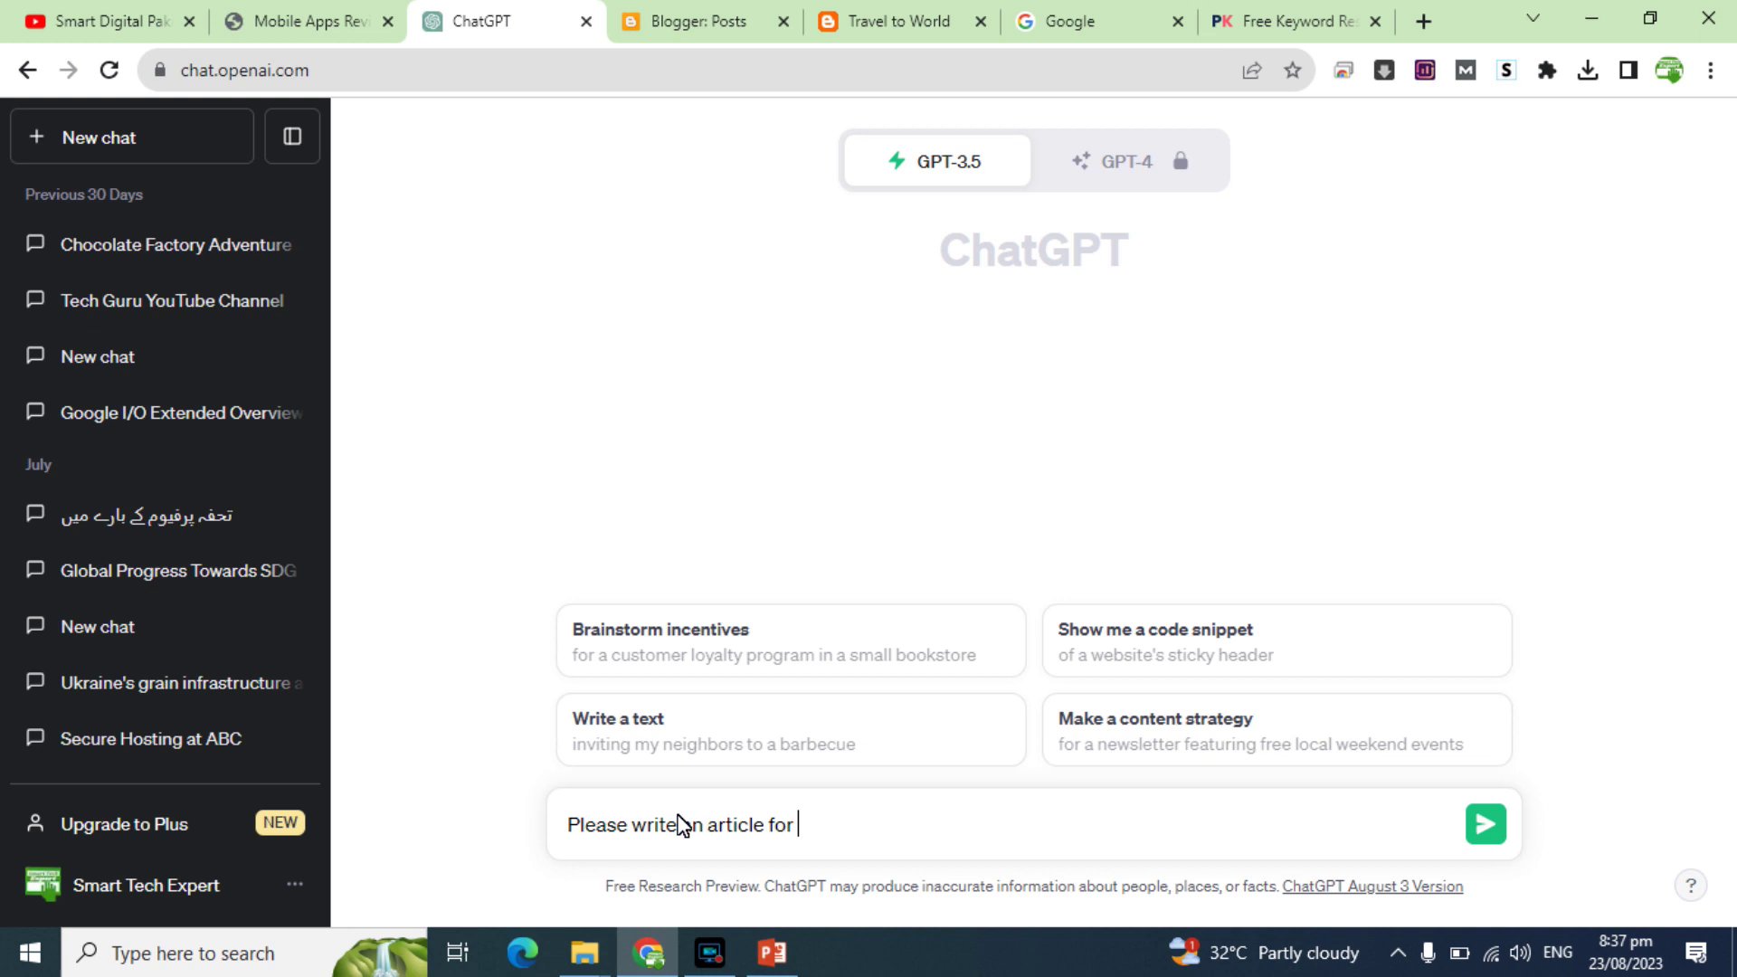
text( "Travel )
text(from Pakistan)
text( to Sing)
key(BackSpace)
key(BackSpace)
key(BackSpace)
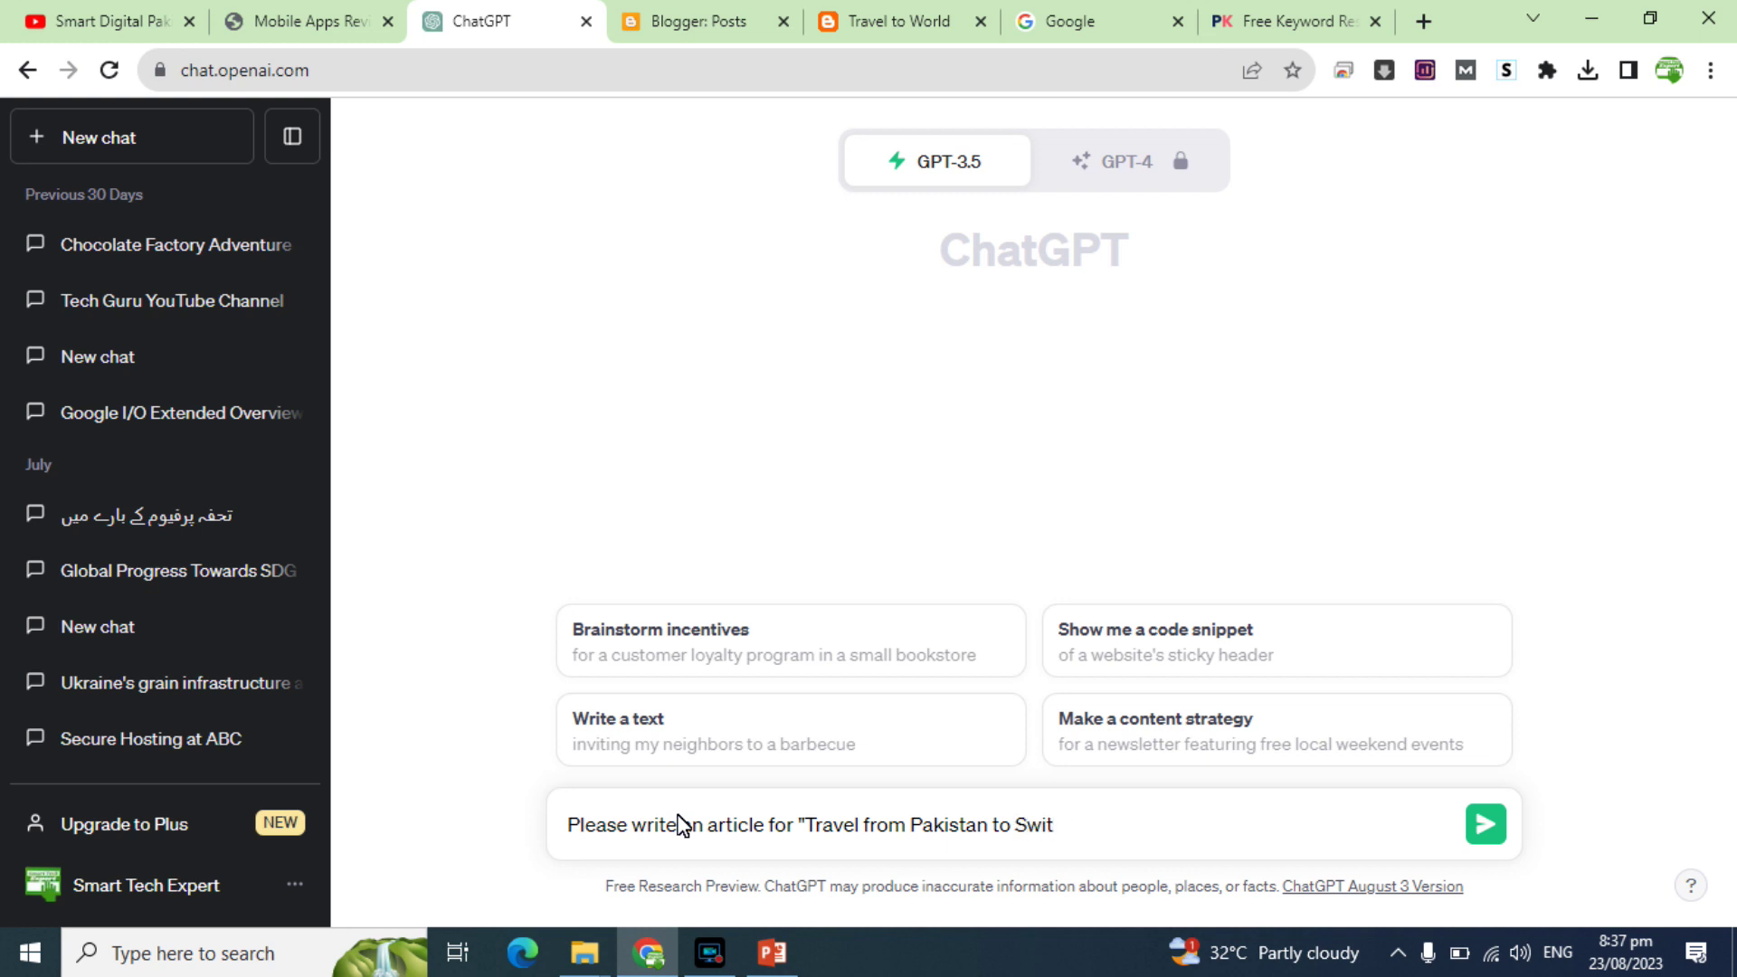
text(nd by air)
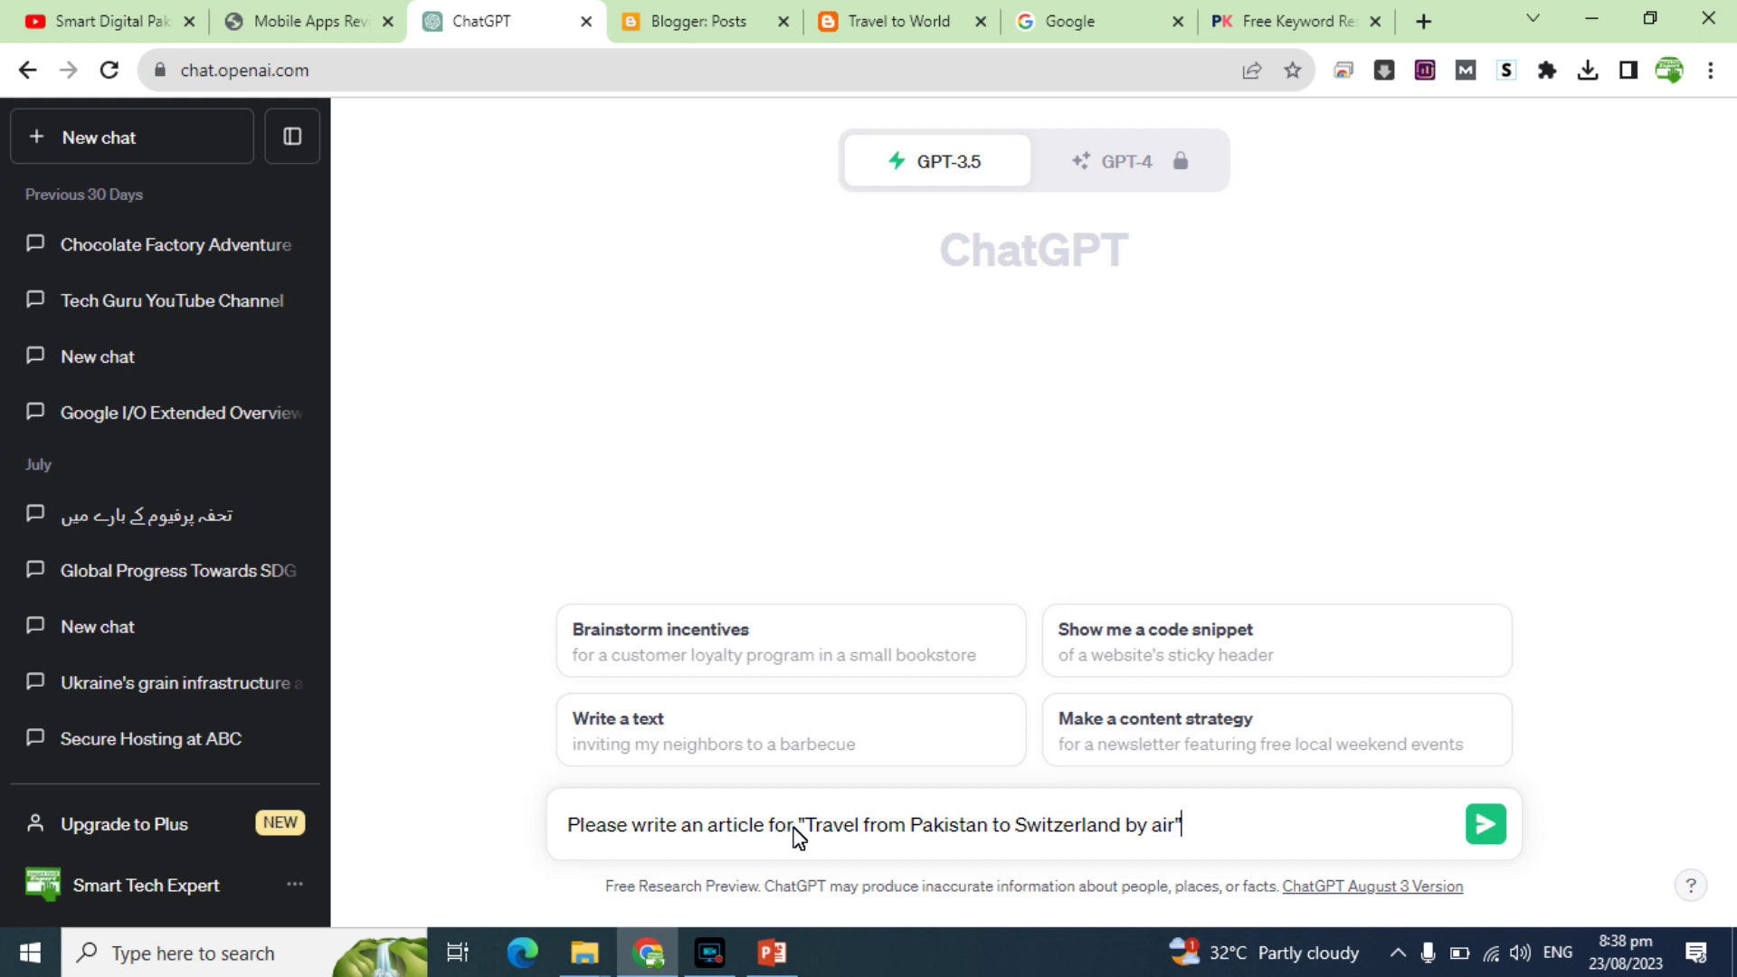
Step: Change the quoted topic to "Travel Step by Step Guide from Pakistan to Switzerland by air" and send the prompt
click(859, 826)
text(Guide)
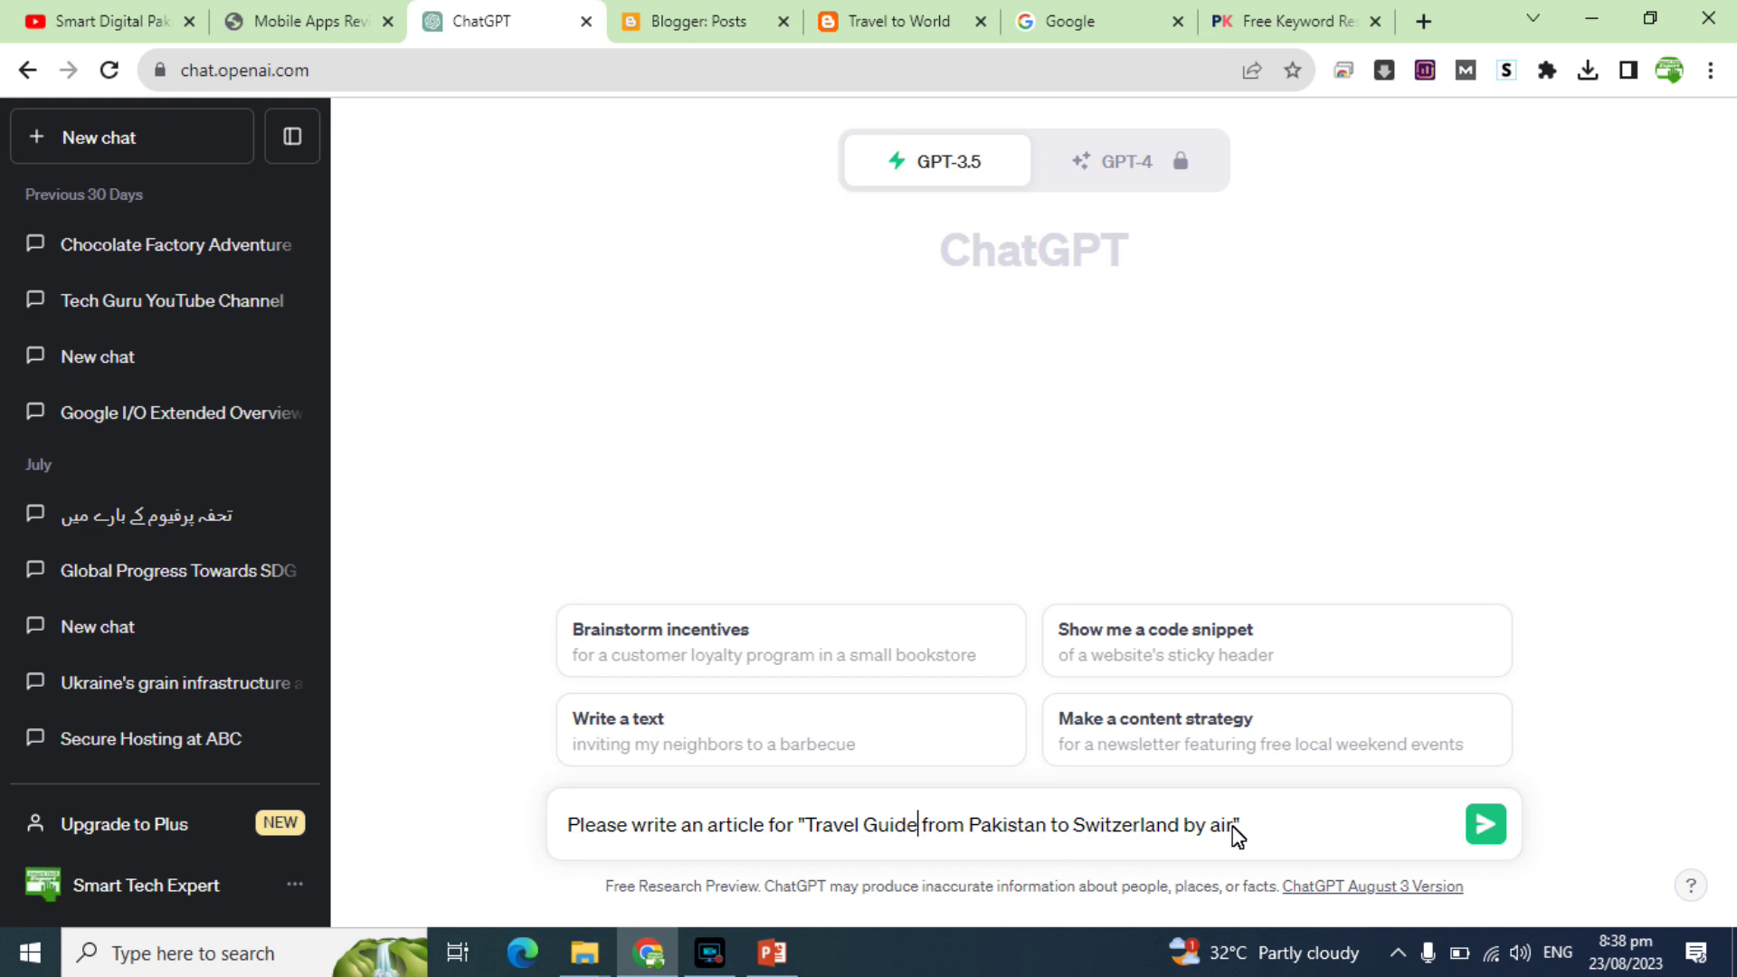
click(865, 830)
text(Step by Step)
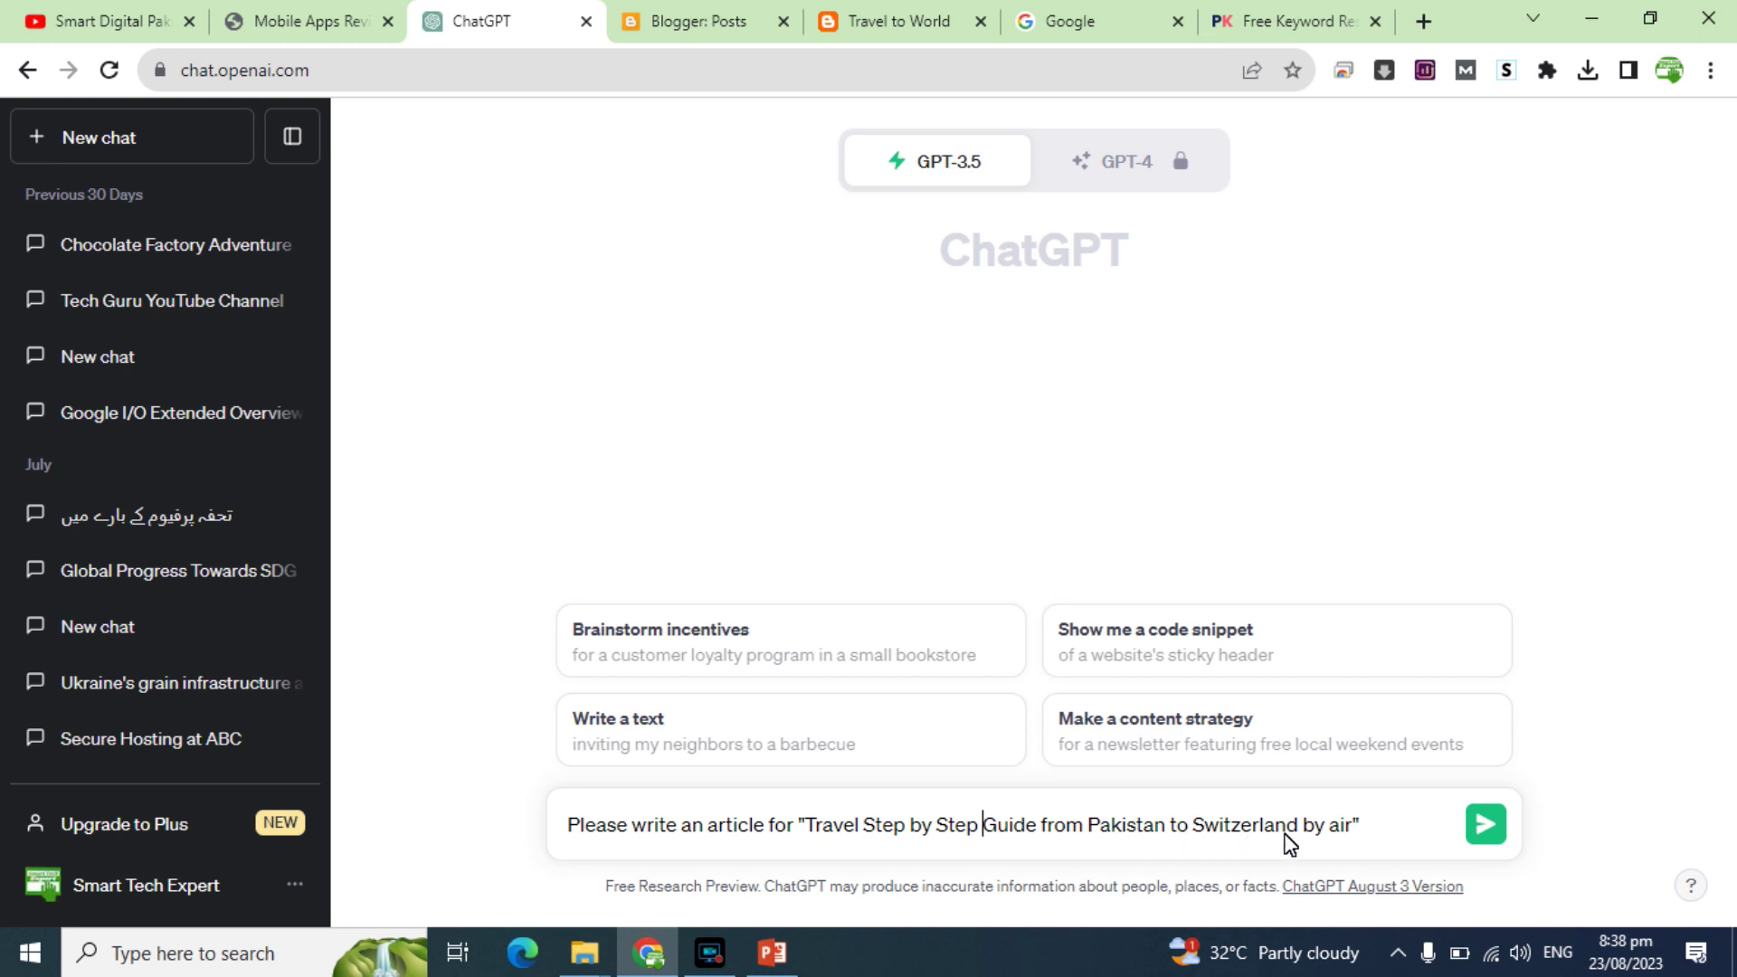
triple_click(920, 838)
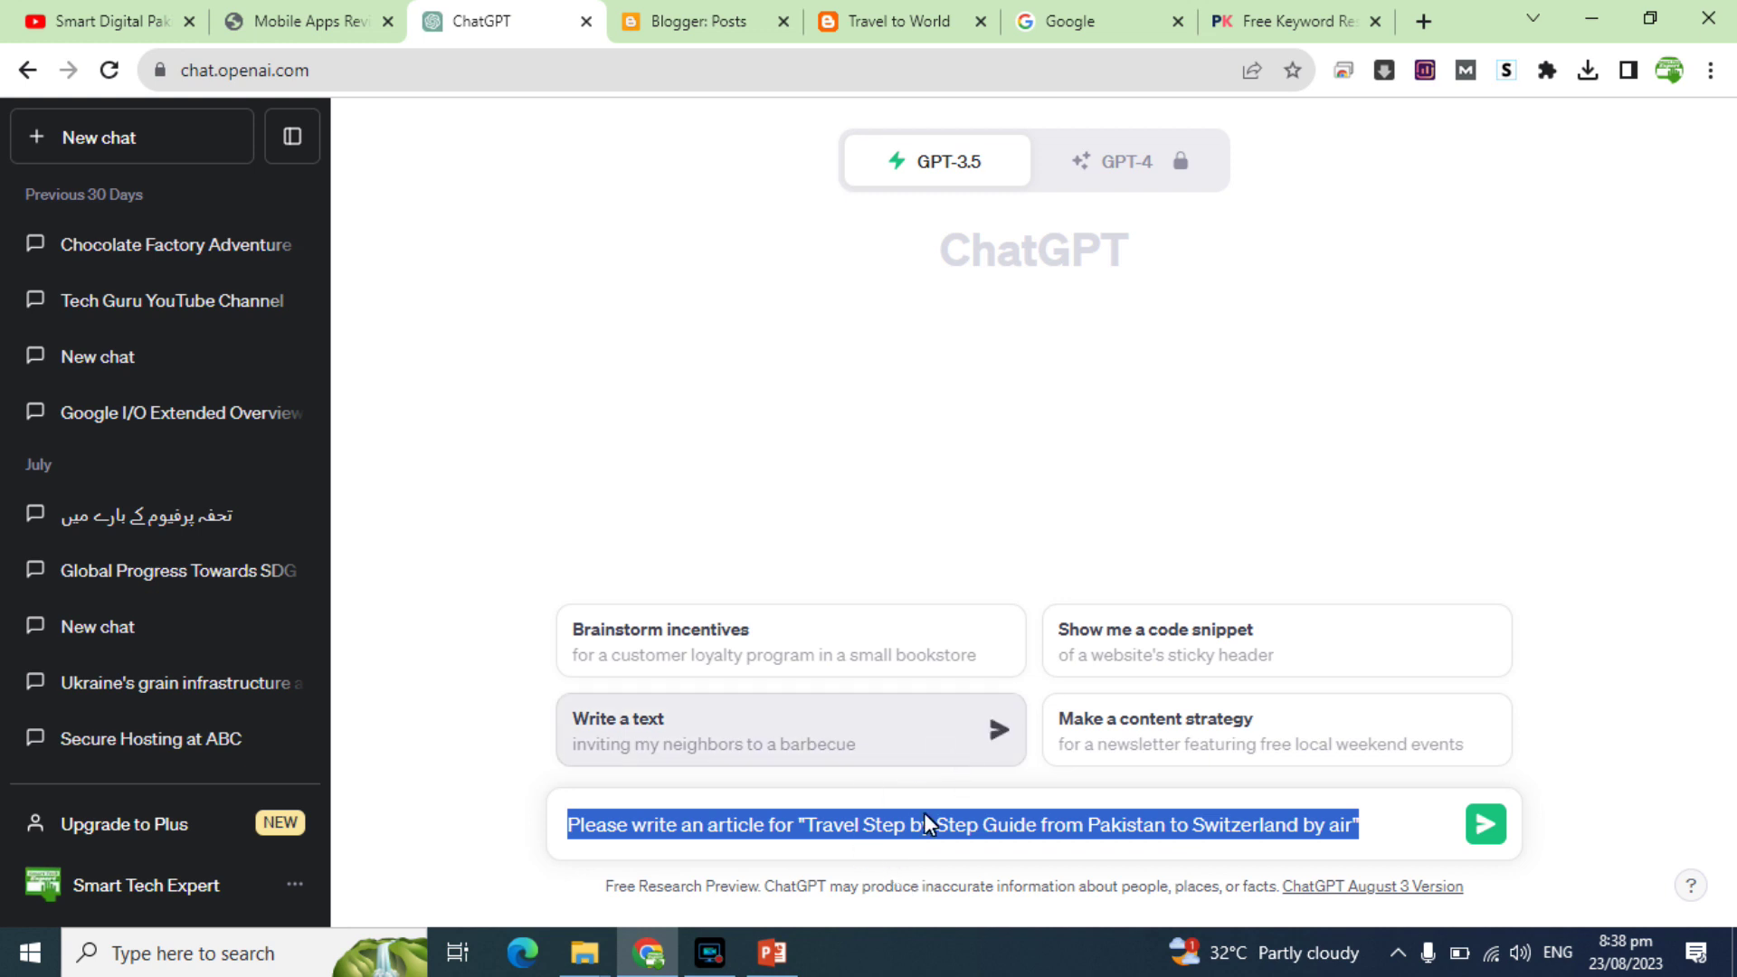
click(1487, 824)
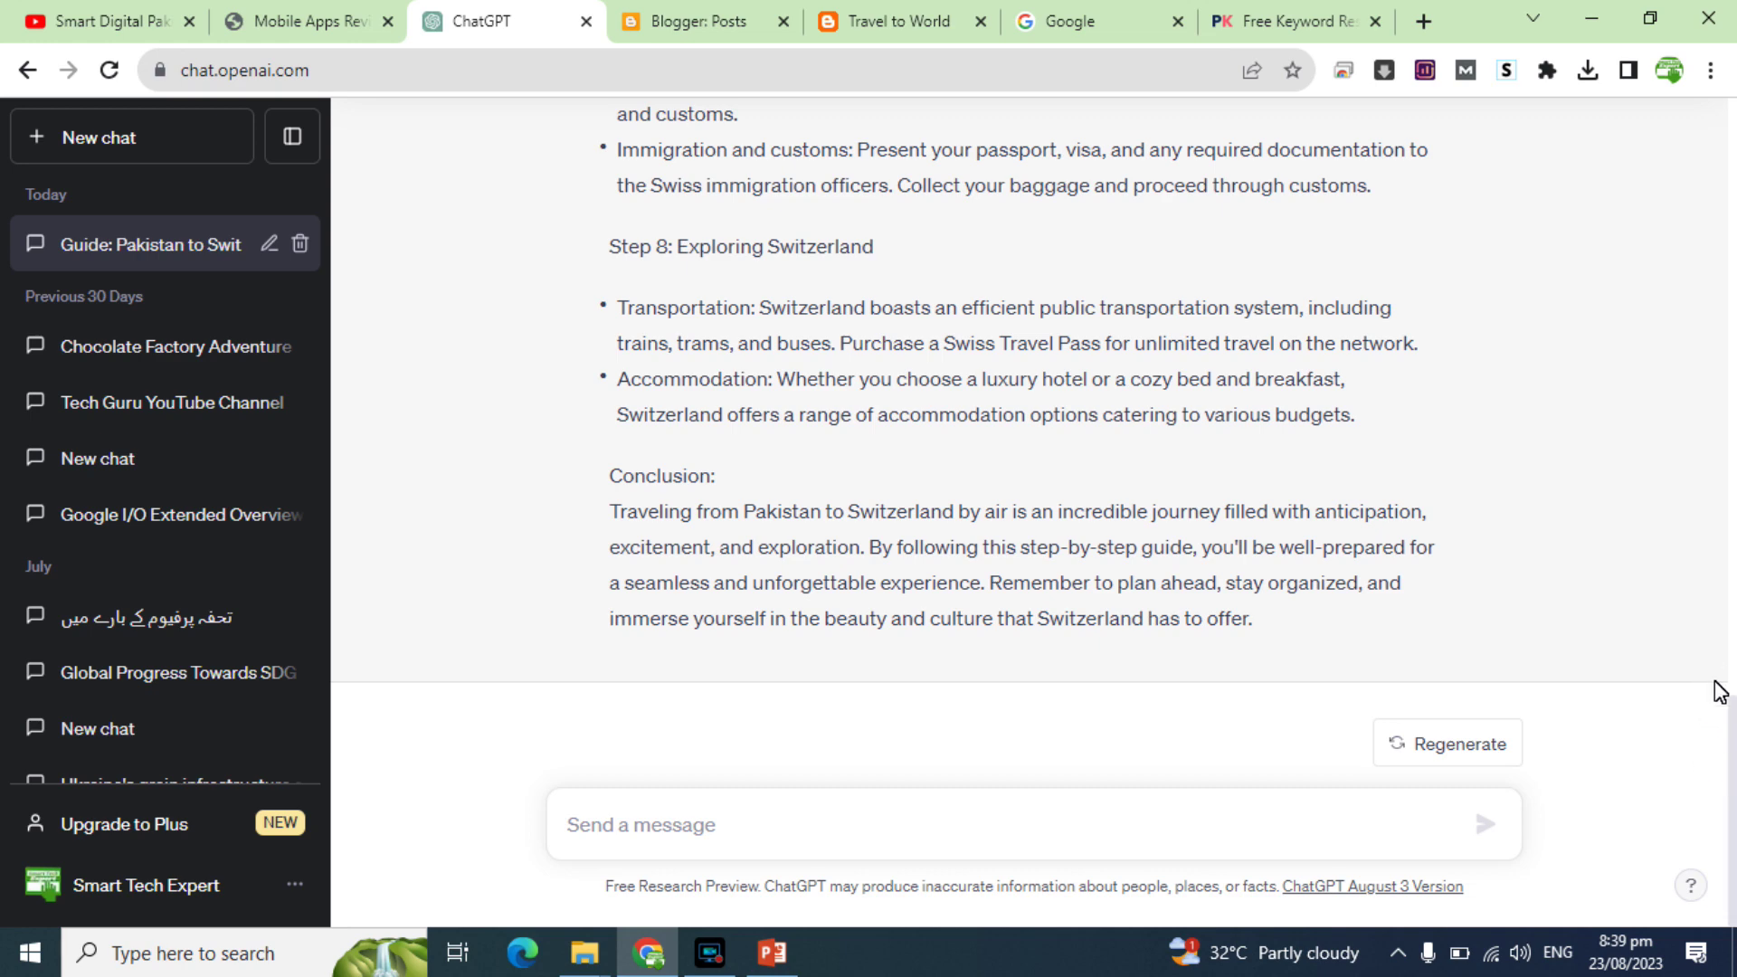
Step: Copy the whole generated Pakistan-to-Switzerland travel article from the ChatGPT response
scroll(1687, 534, up, 3)
scroll(1688, 534, up, 15)
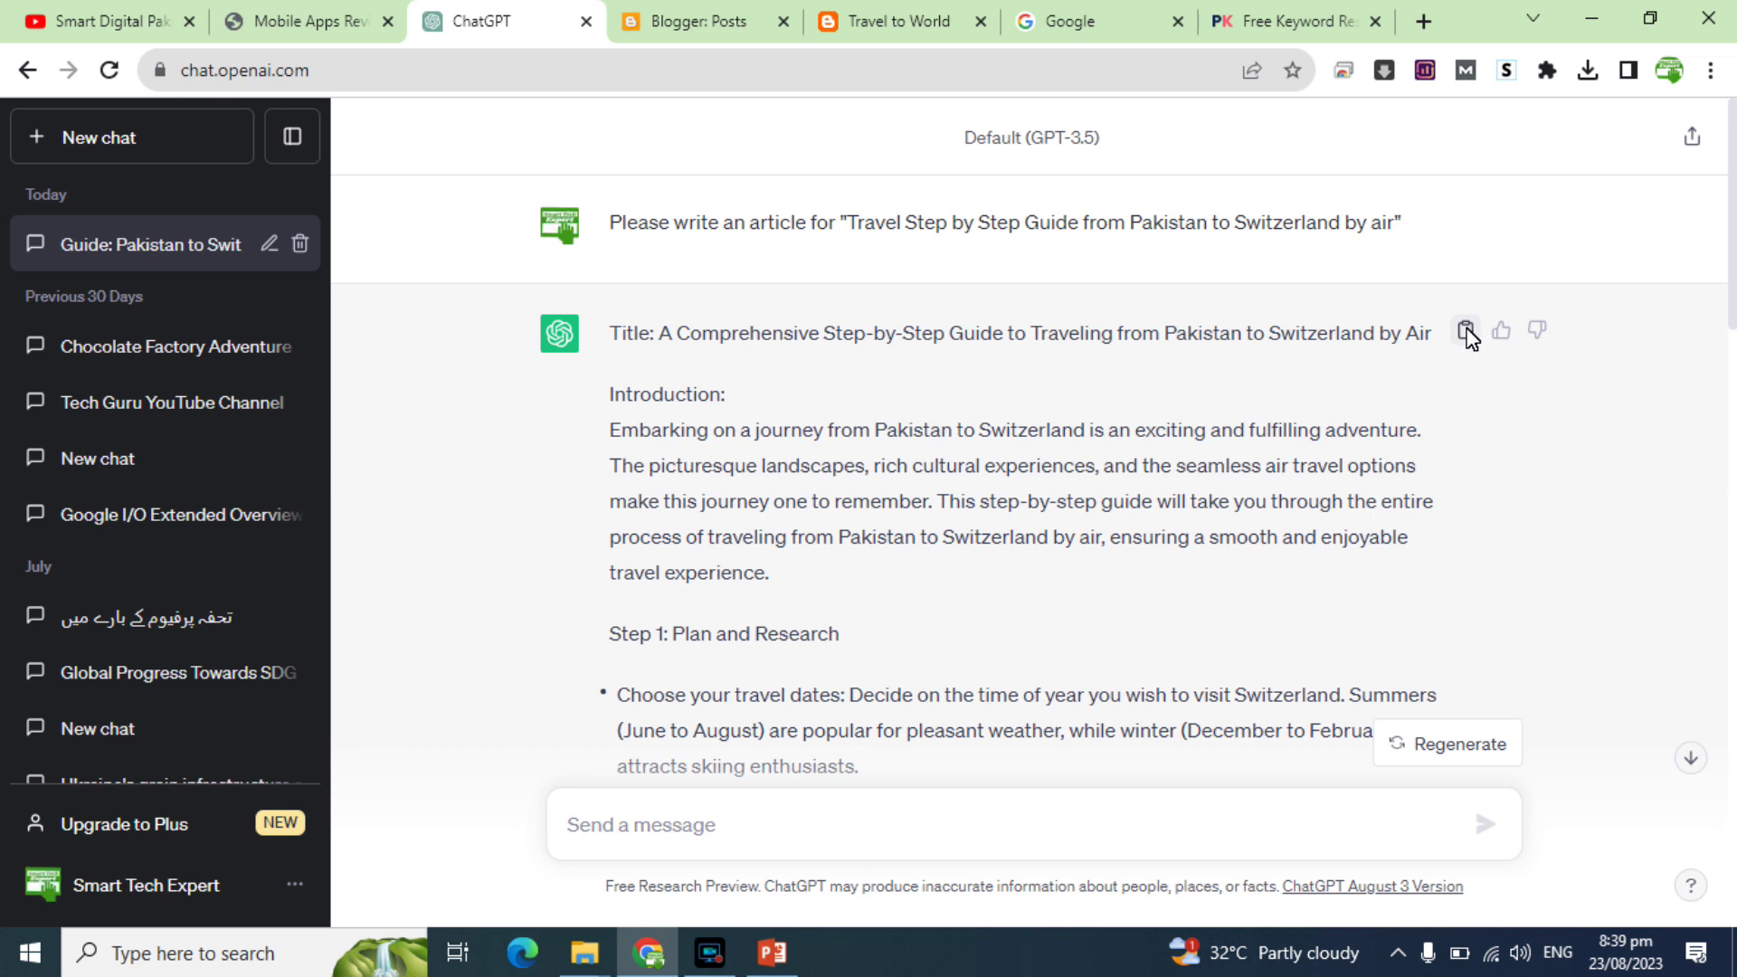
click(1465, 331)
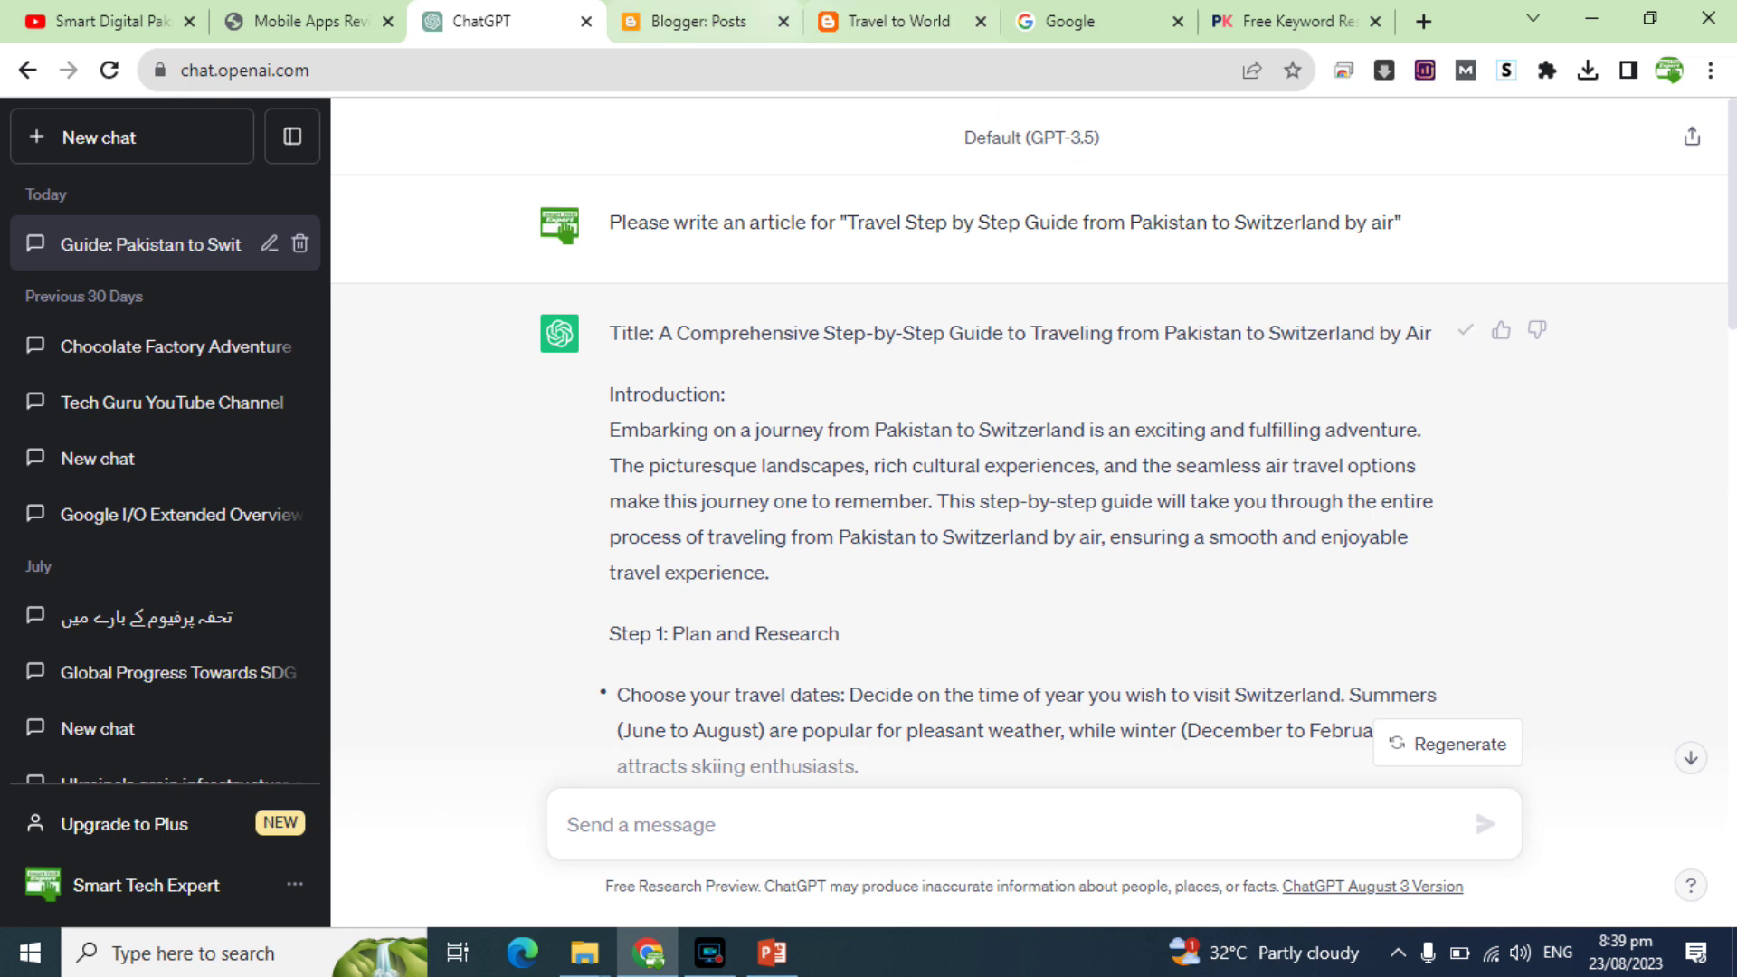
Step: Create a new post in Blogger's Travel to World blog and paste the copied article into its body
click(772, 18)
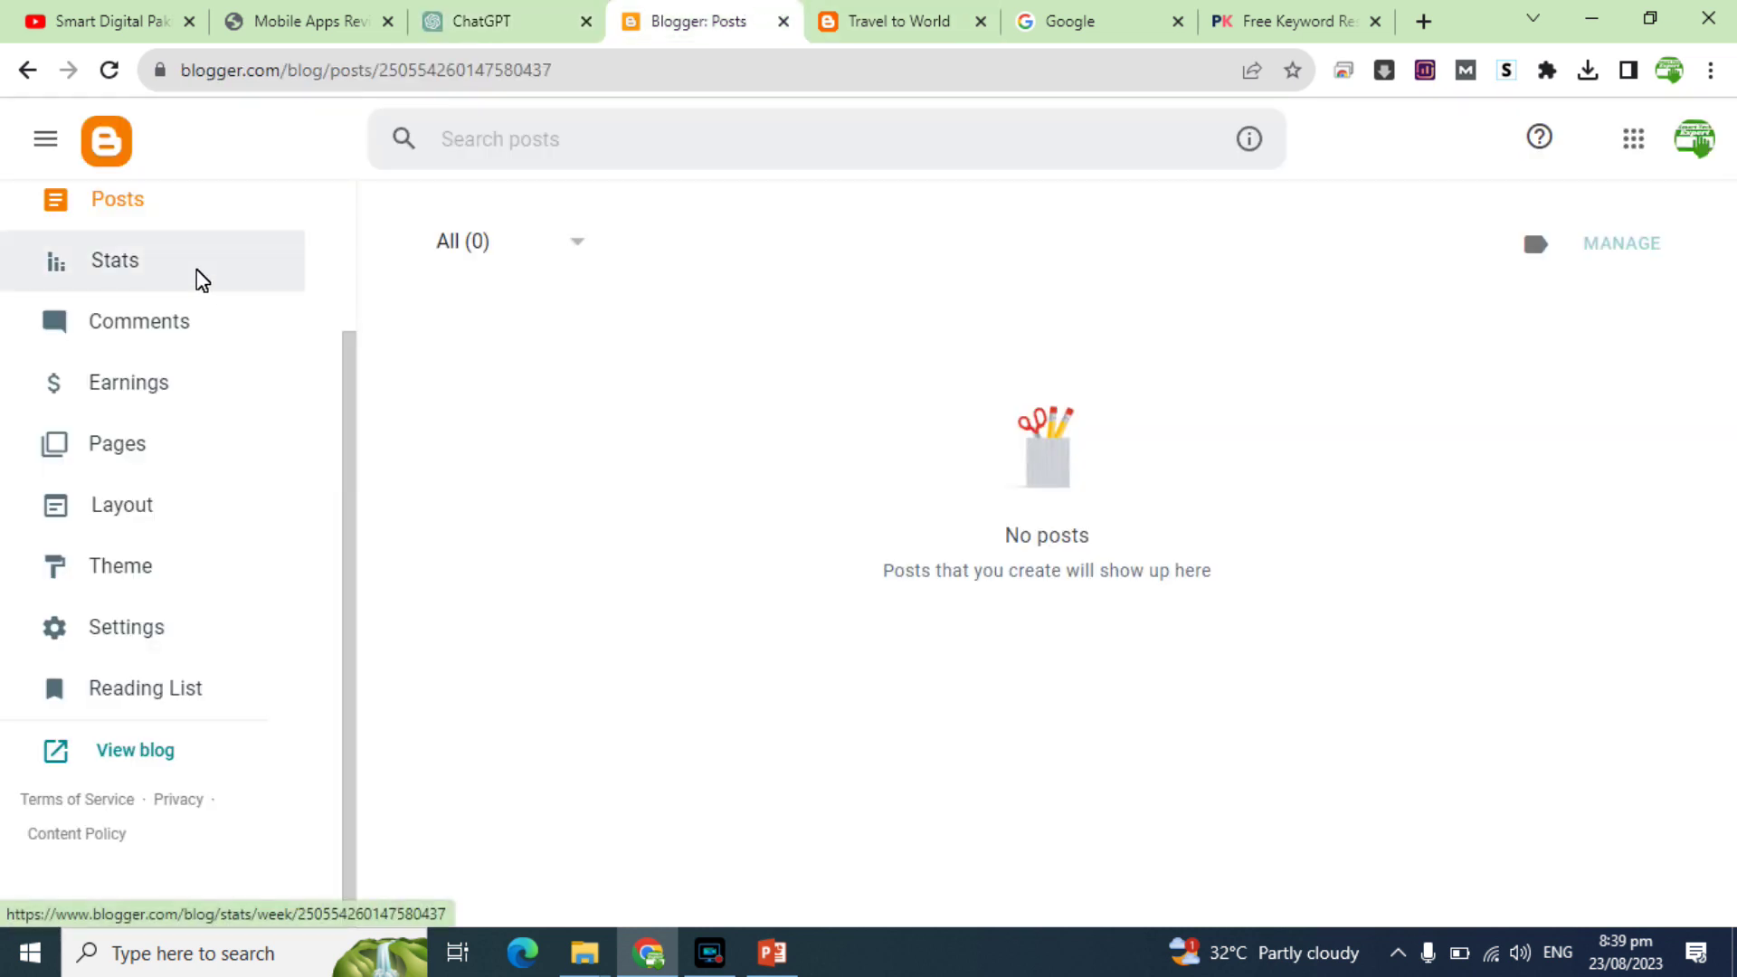
scroll(350, 437, up, 3)
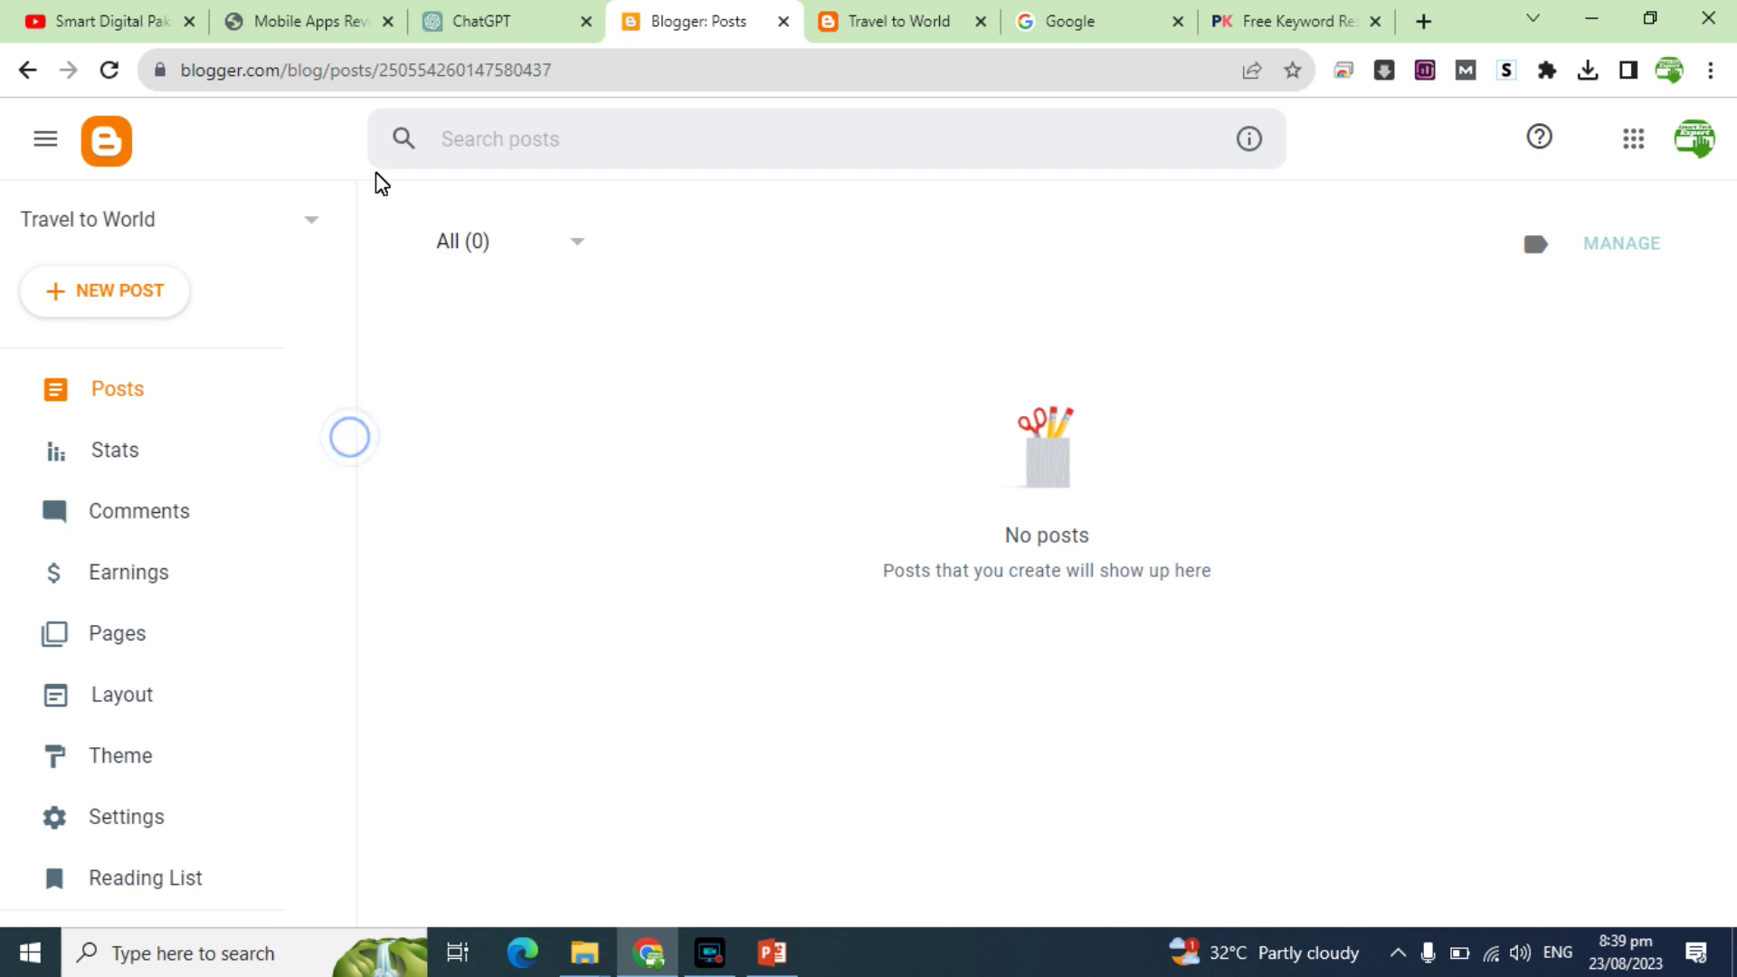
click(121, 283)
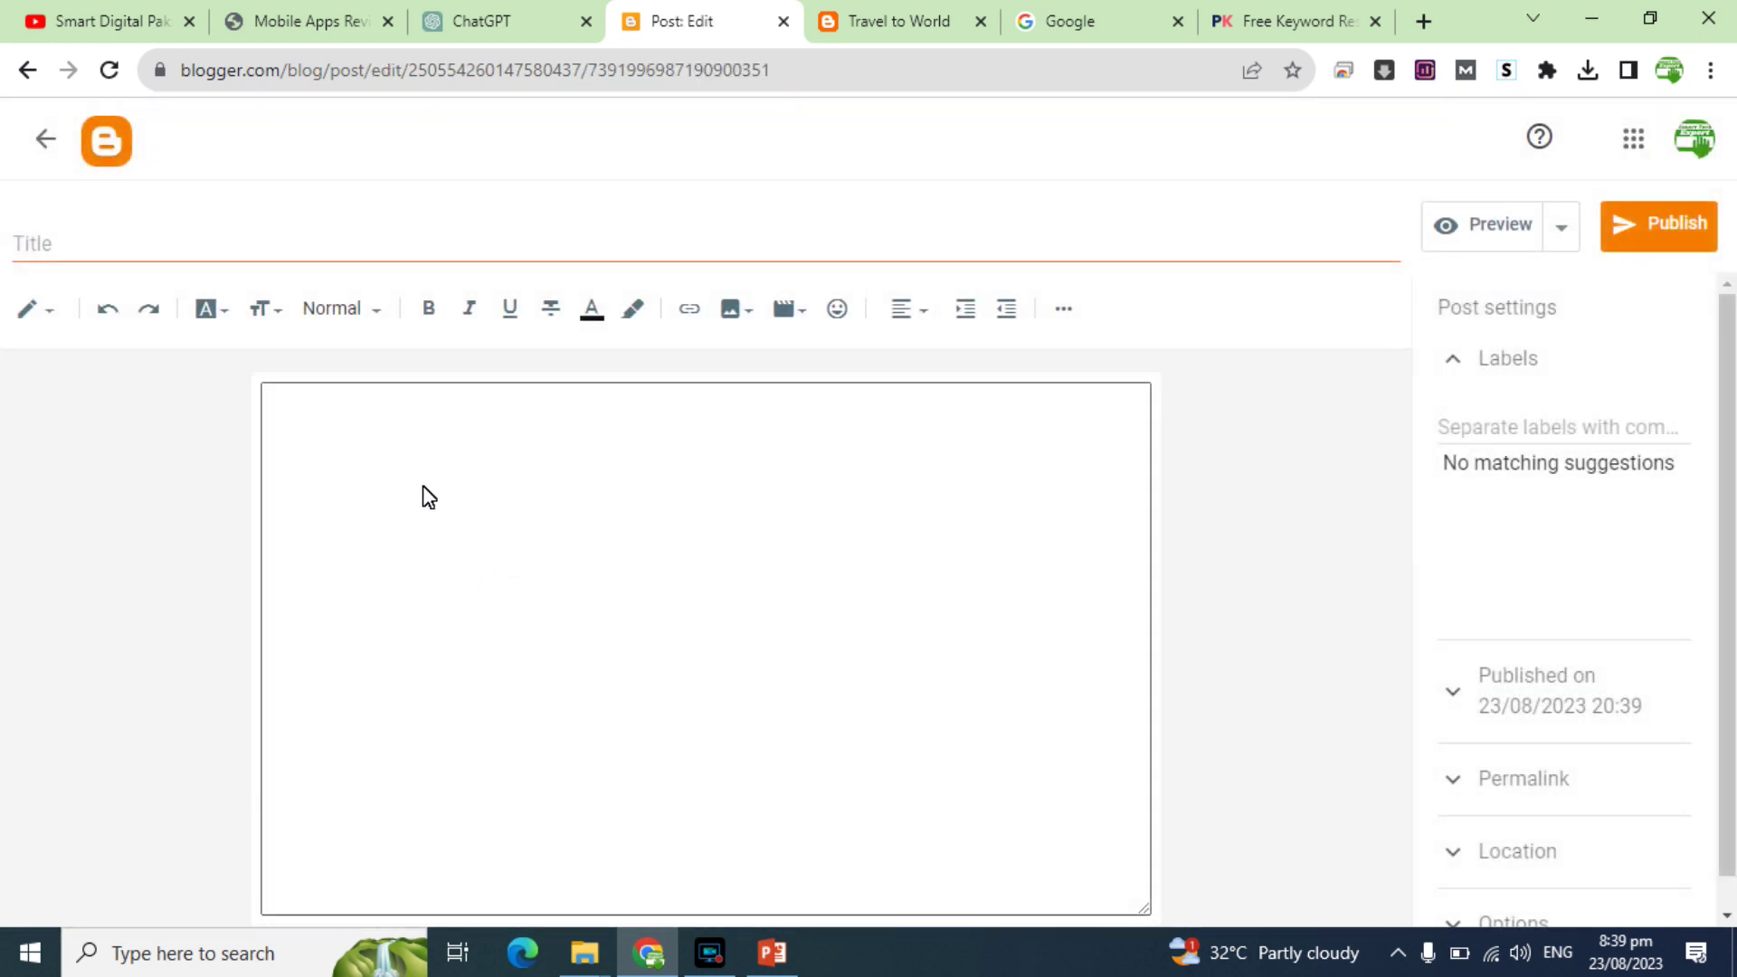
click(420, 479)
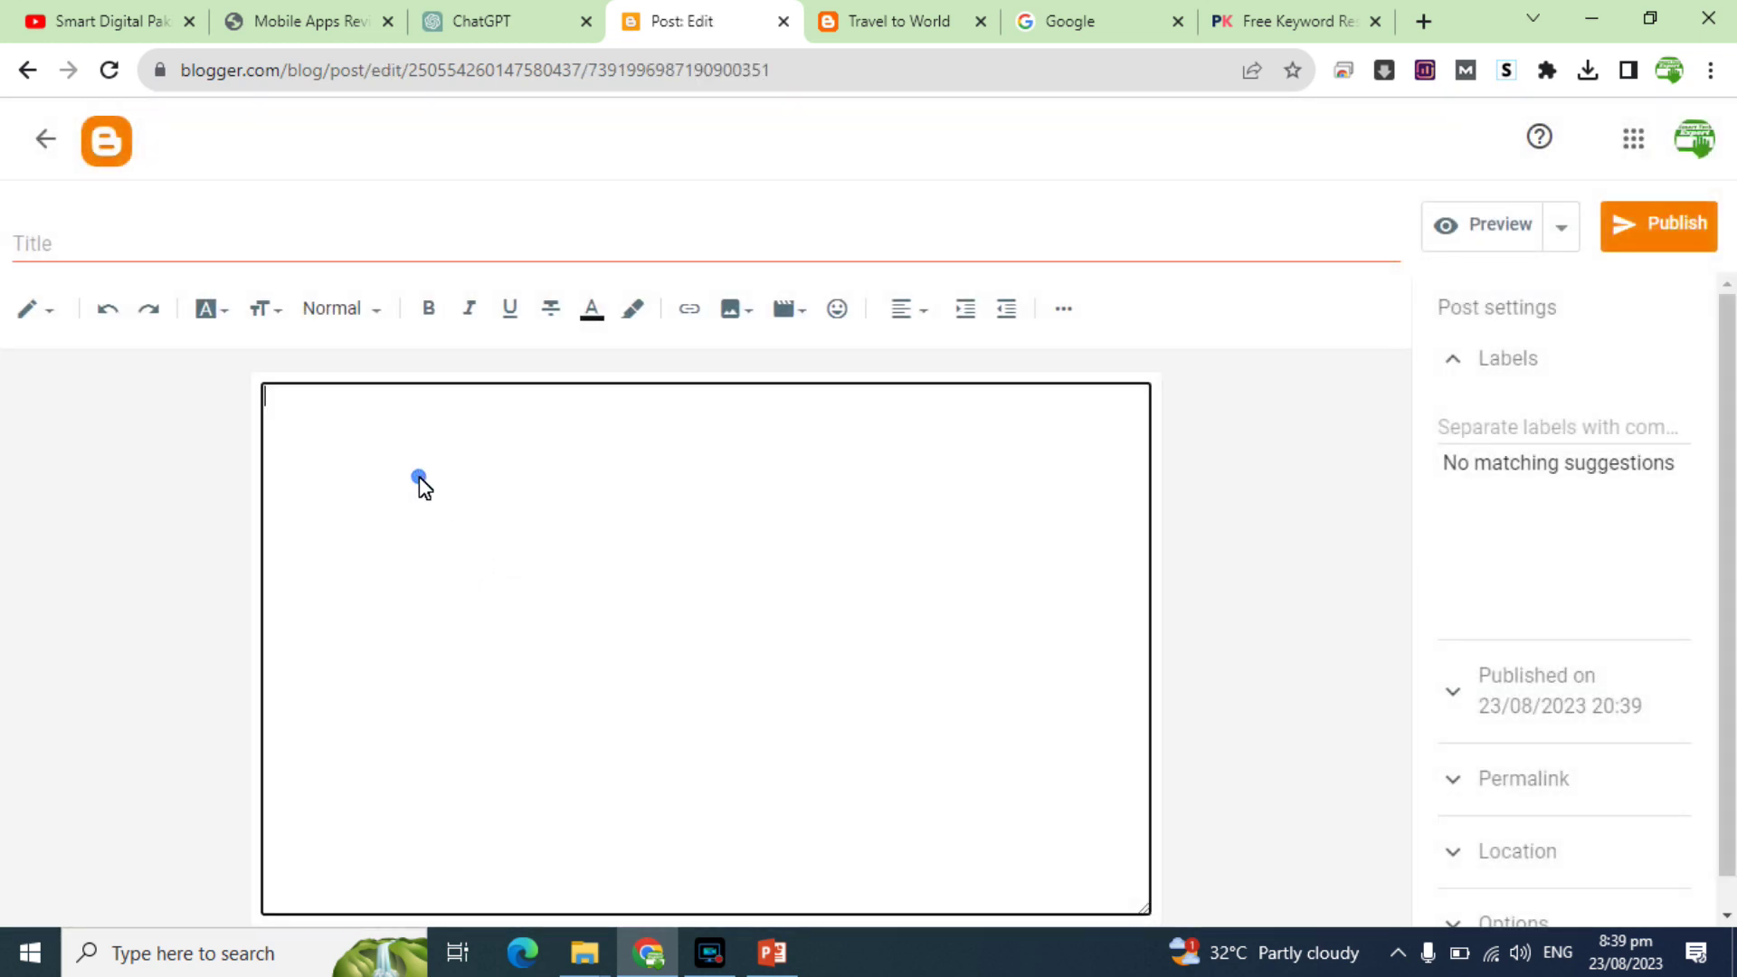
key(ctrl+v)
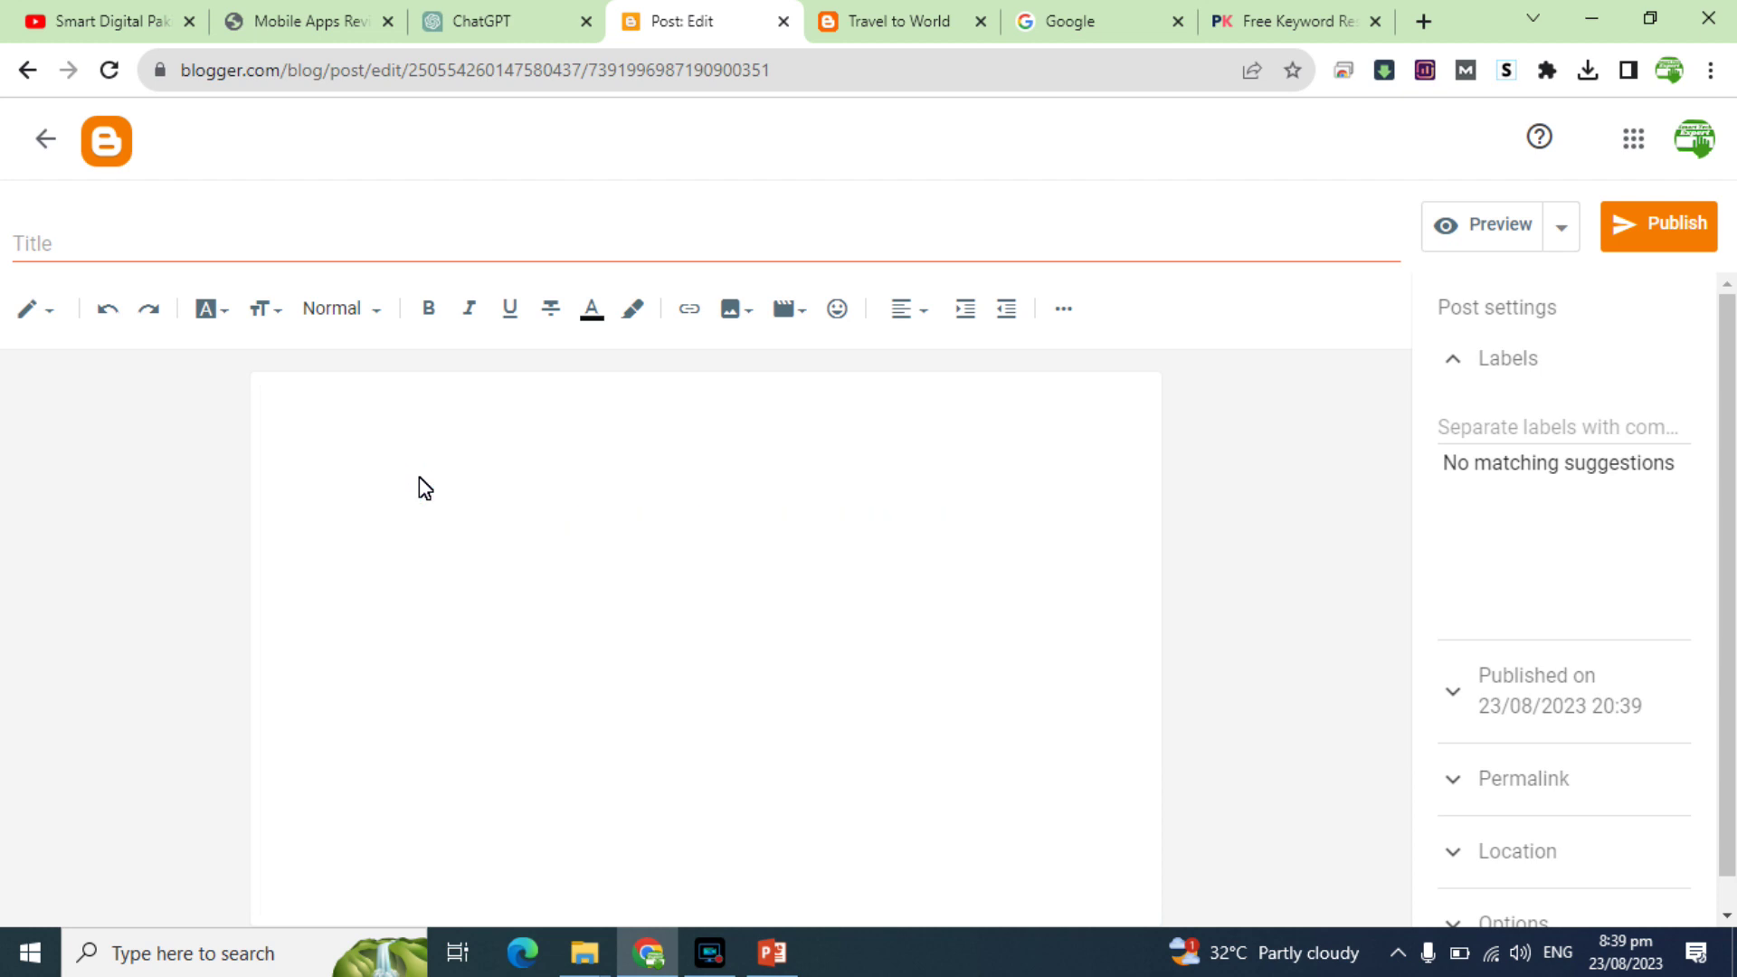
click(454, 479)
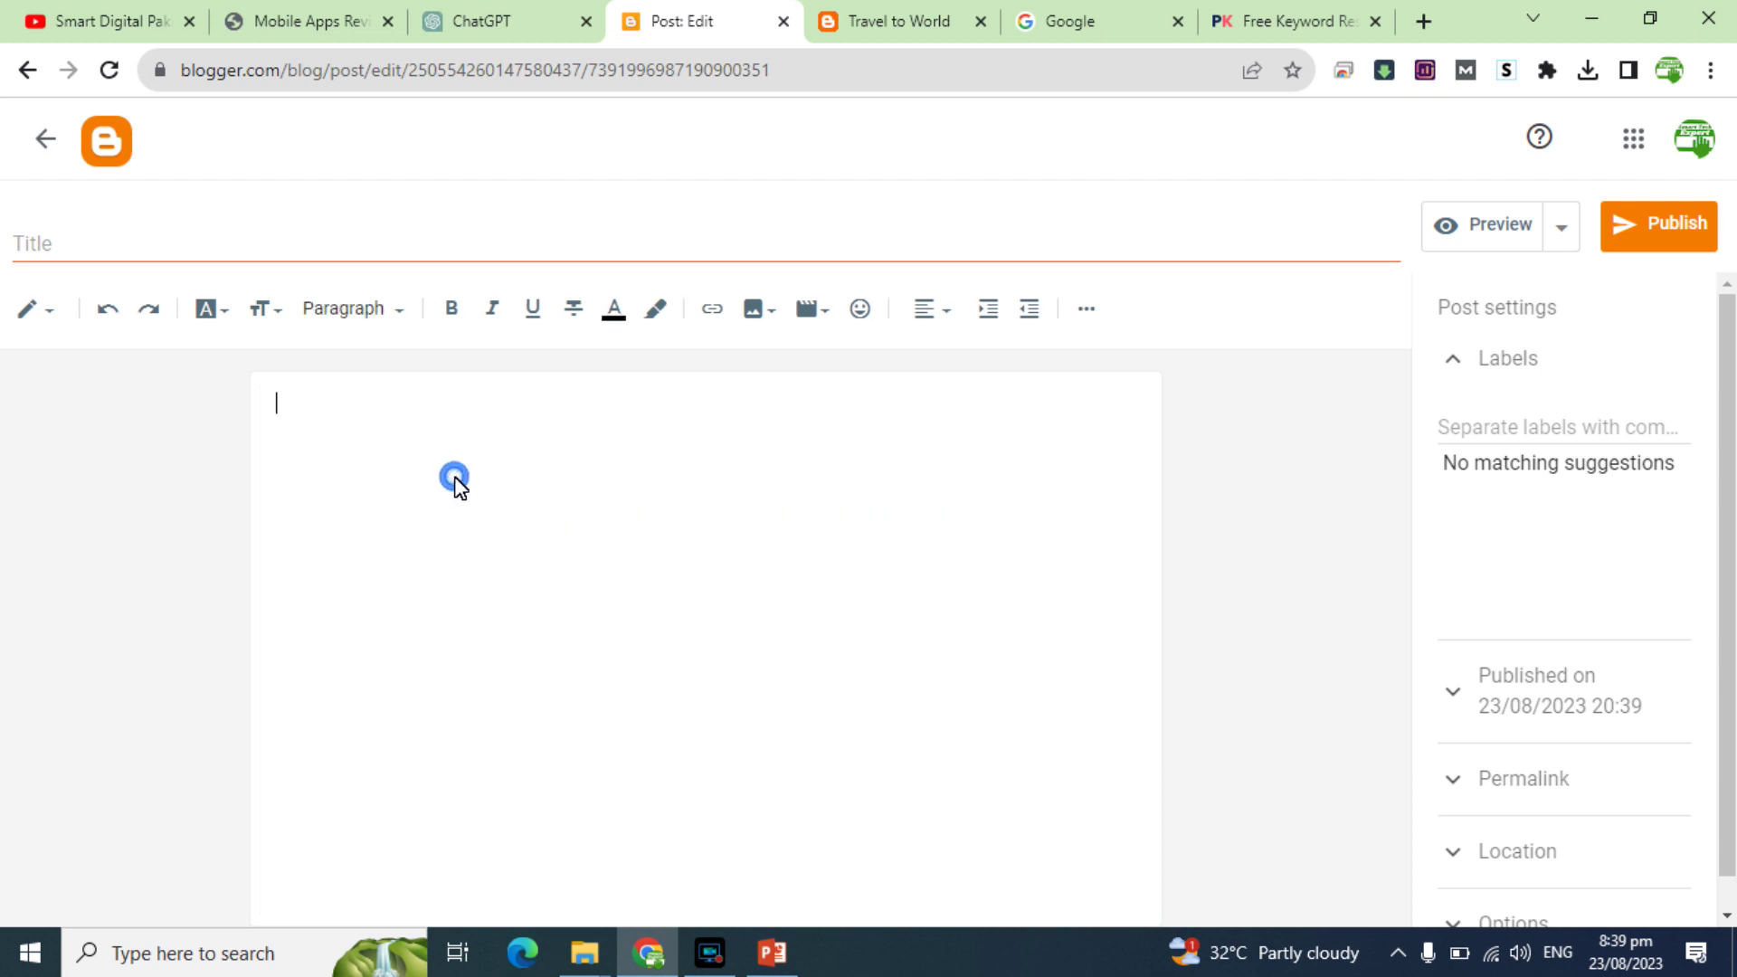
key(ctrl+v)
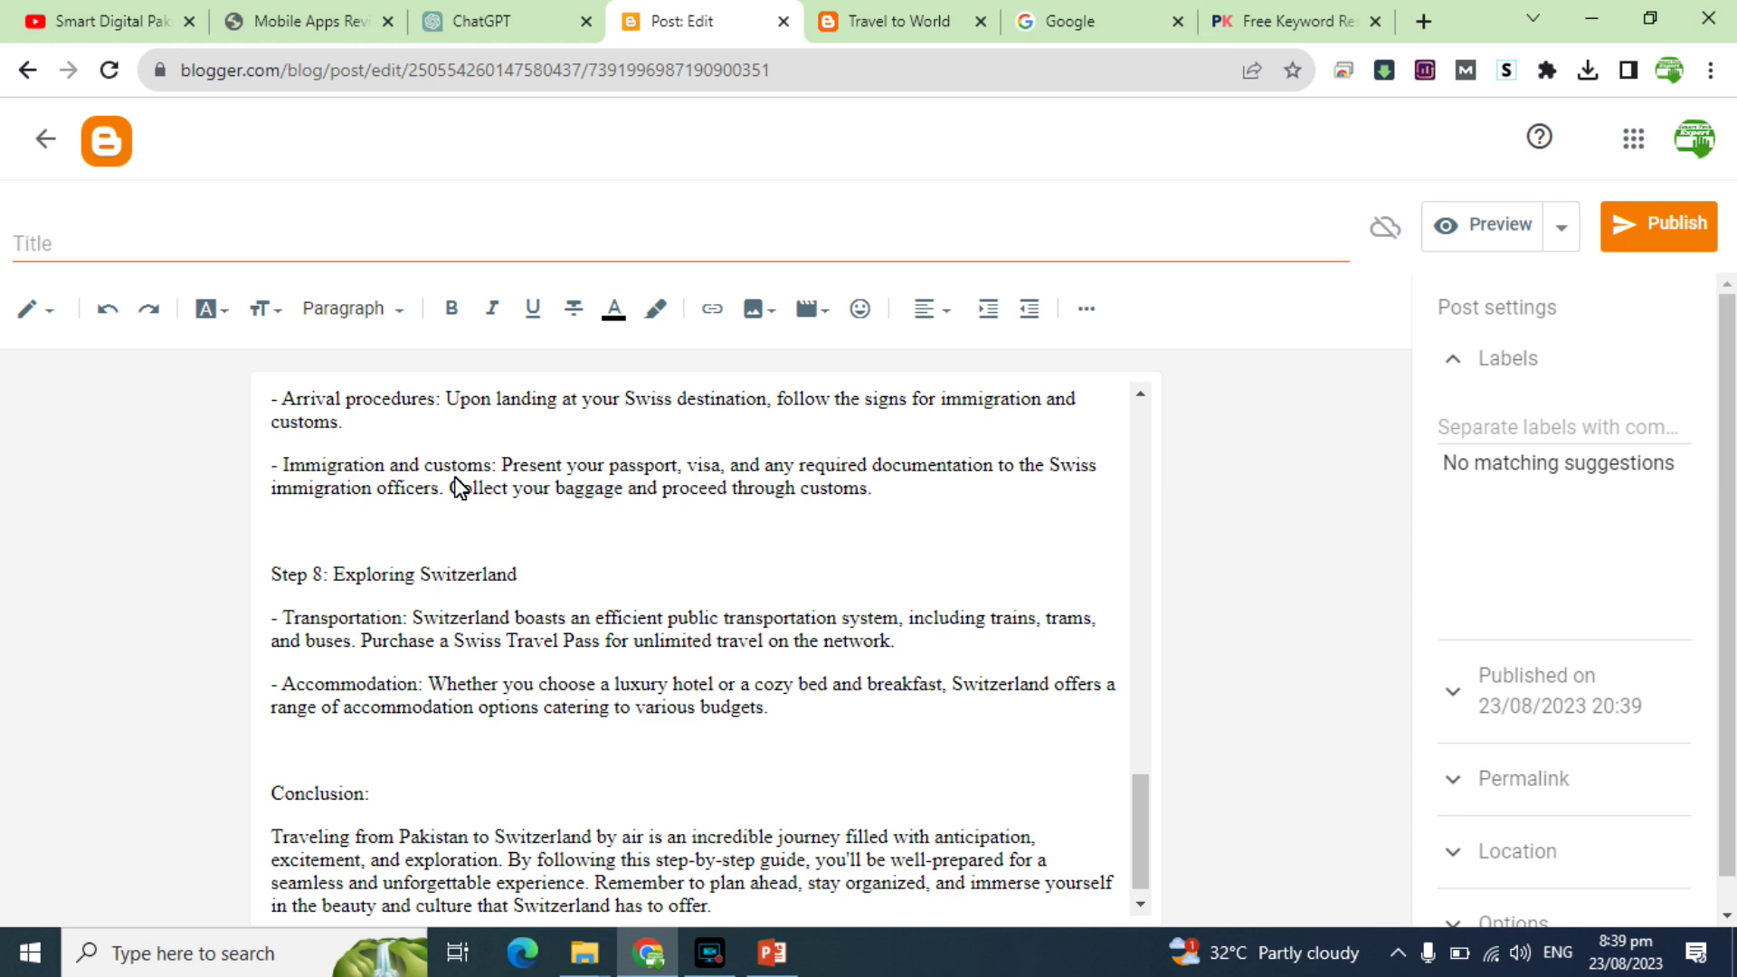
Step: Remove the "Title:" prefix from the first line of the article body
key(ctrl+Home)
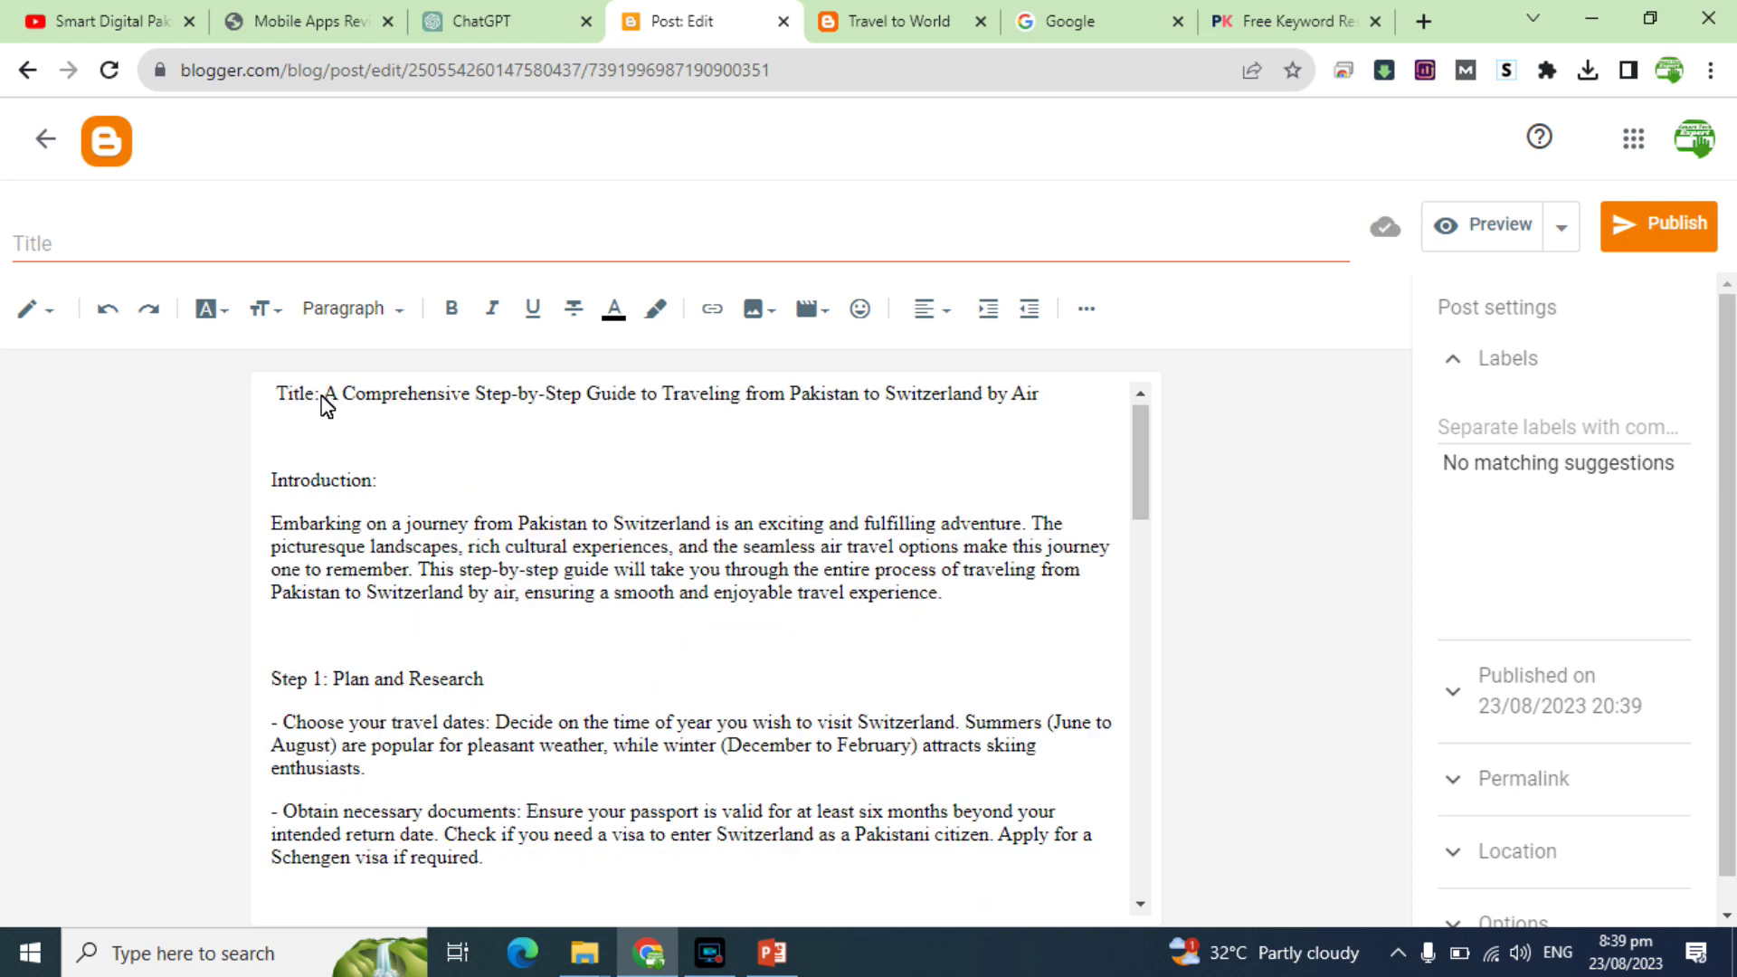
key(BackSpace)
key(BackSpace)
key(BackSpace)
key(BackSpace)
key(BackSpace)
key(BackSpace)
key(BackSpace)
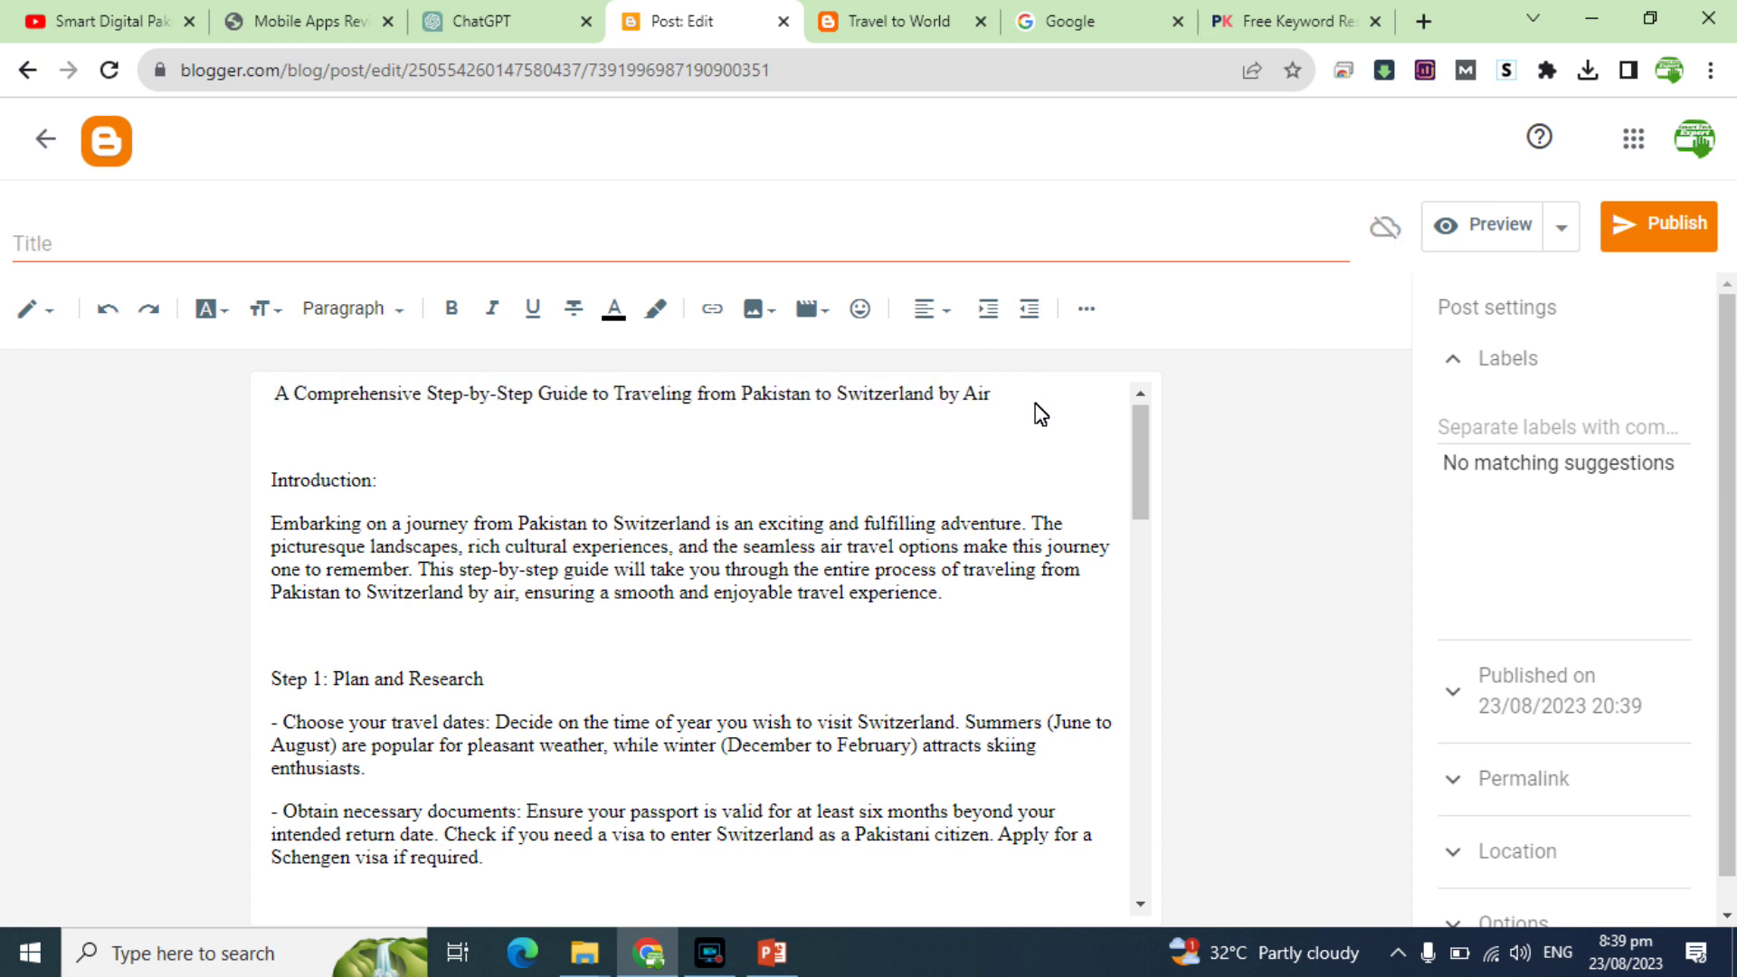
Step: Copy the heading "A Comprehensive Step-by-Step Guide to Traveling from Pakistan to Switzerland by Air" into the post's title
key(shift+Home)
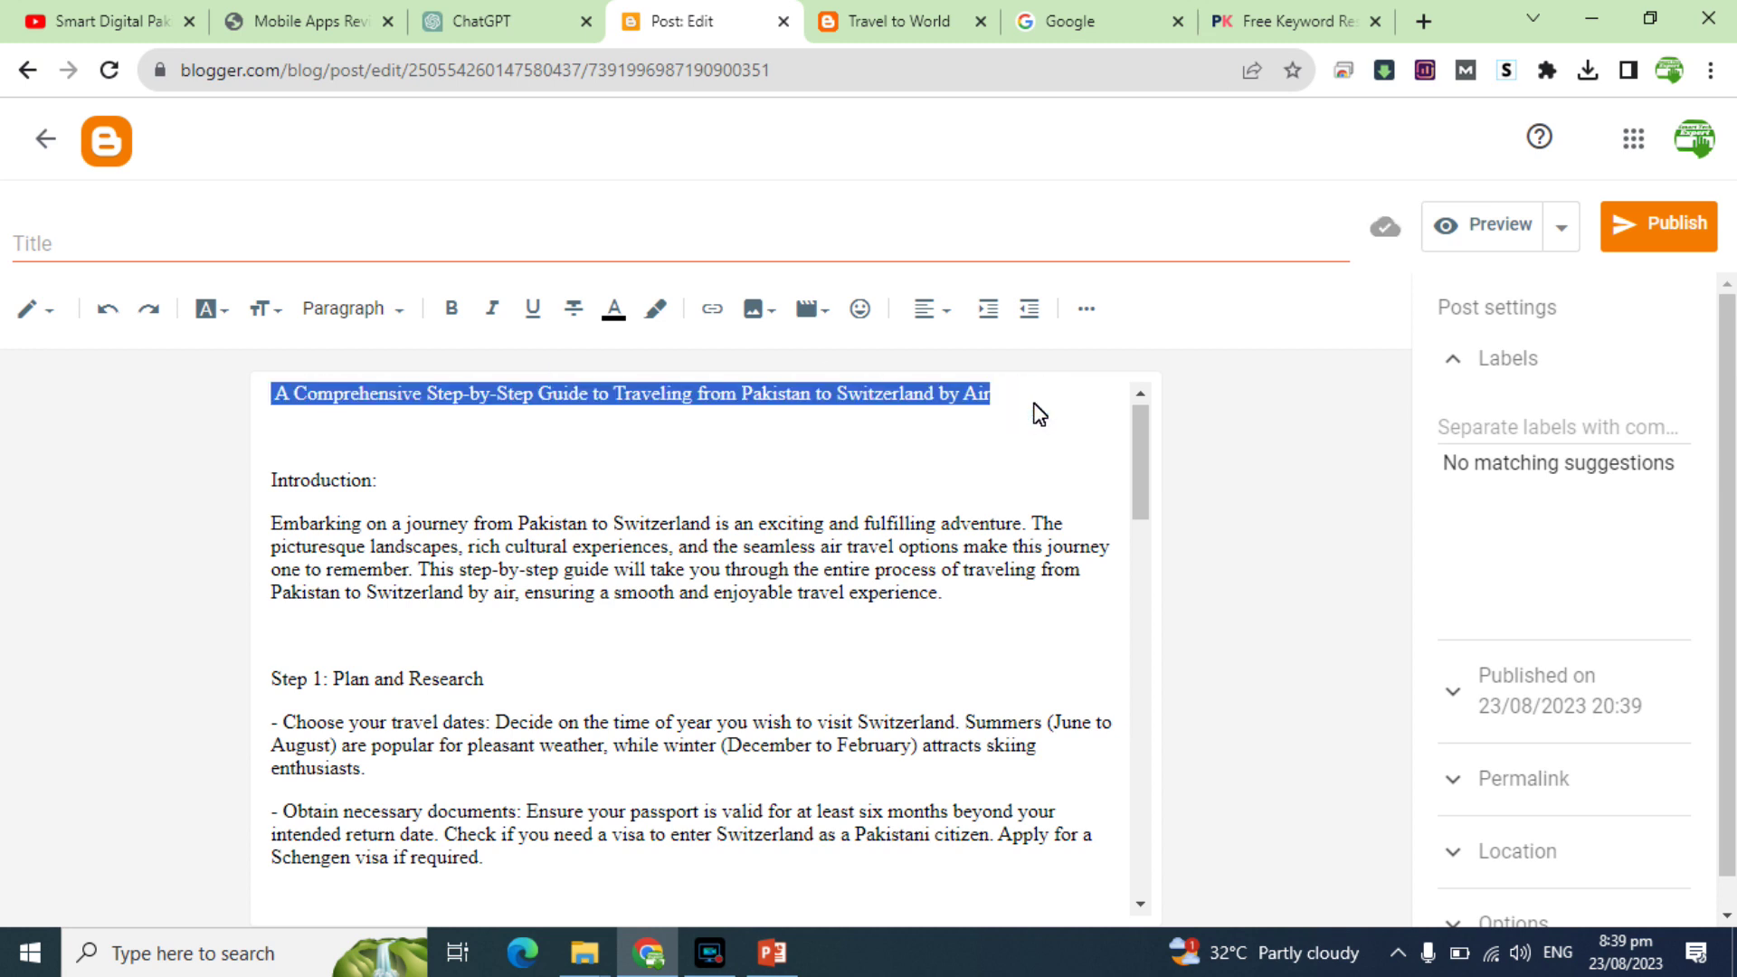
click(851, 237)
key(ctrl+v)
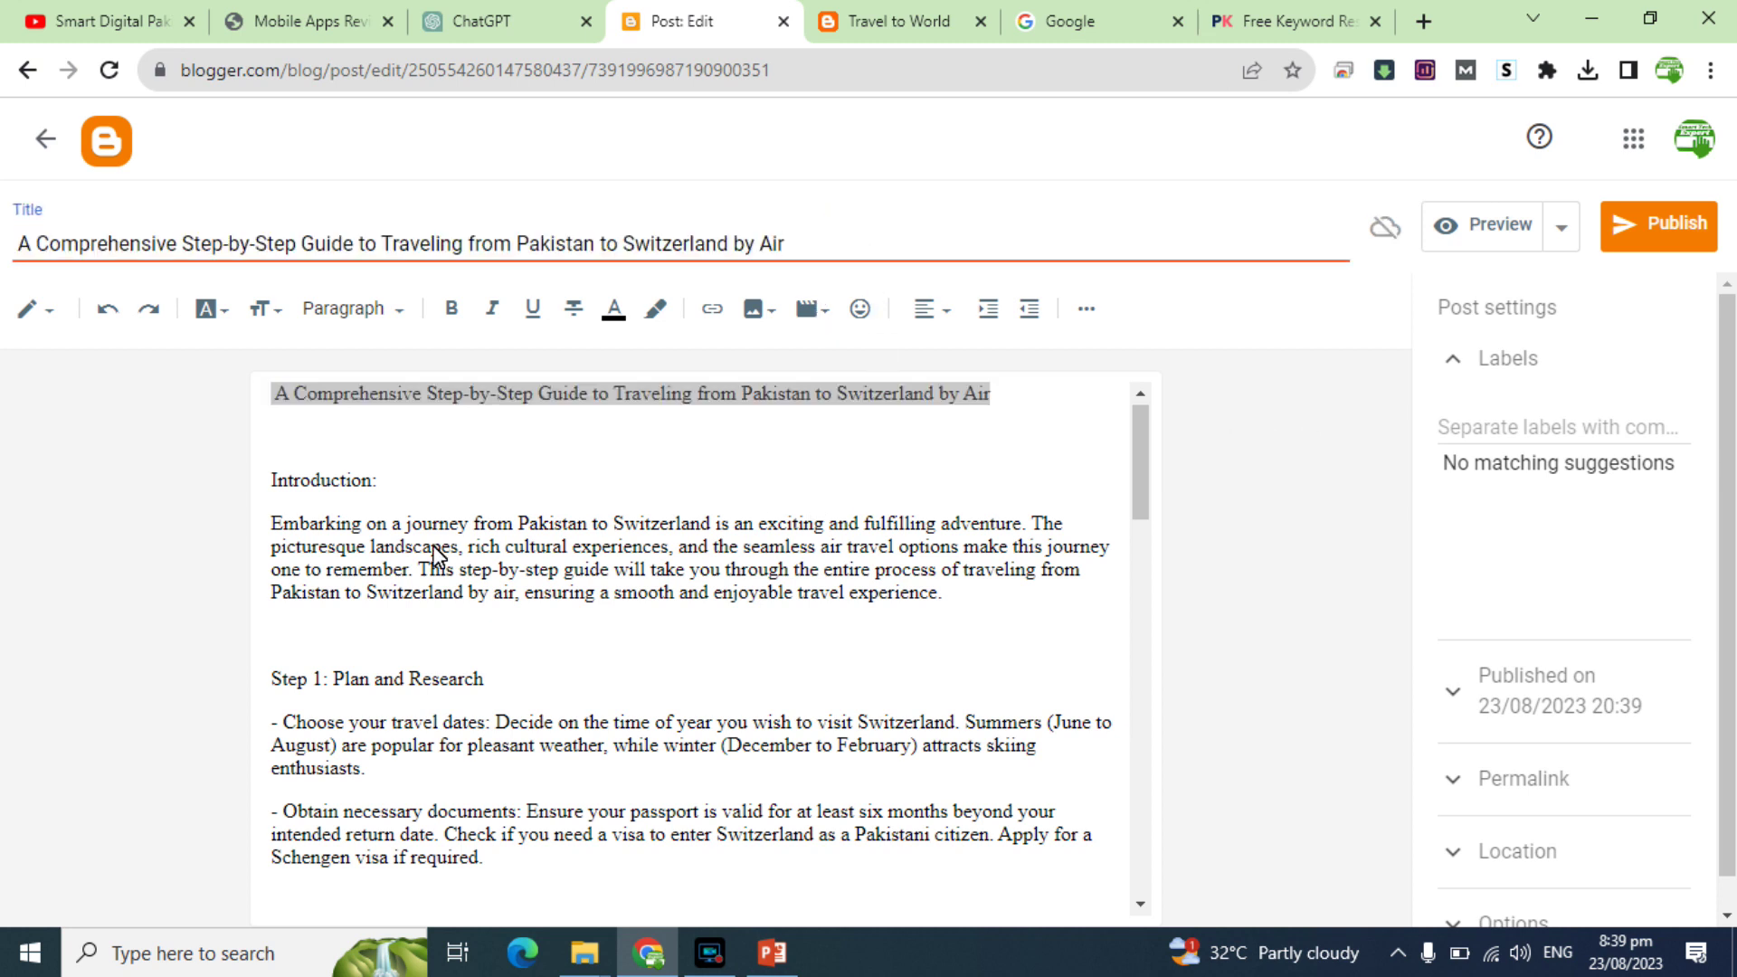
click(500, 683)
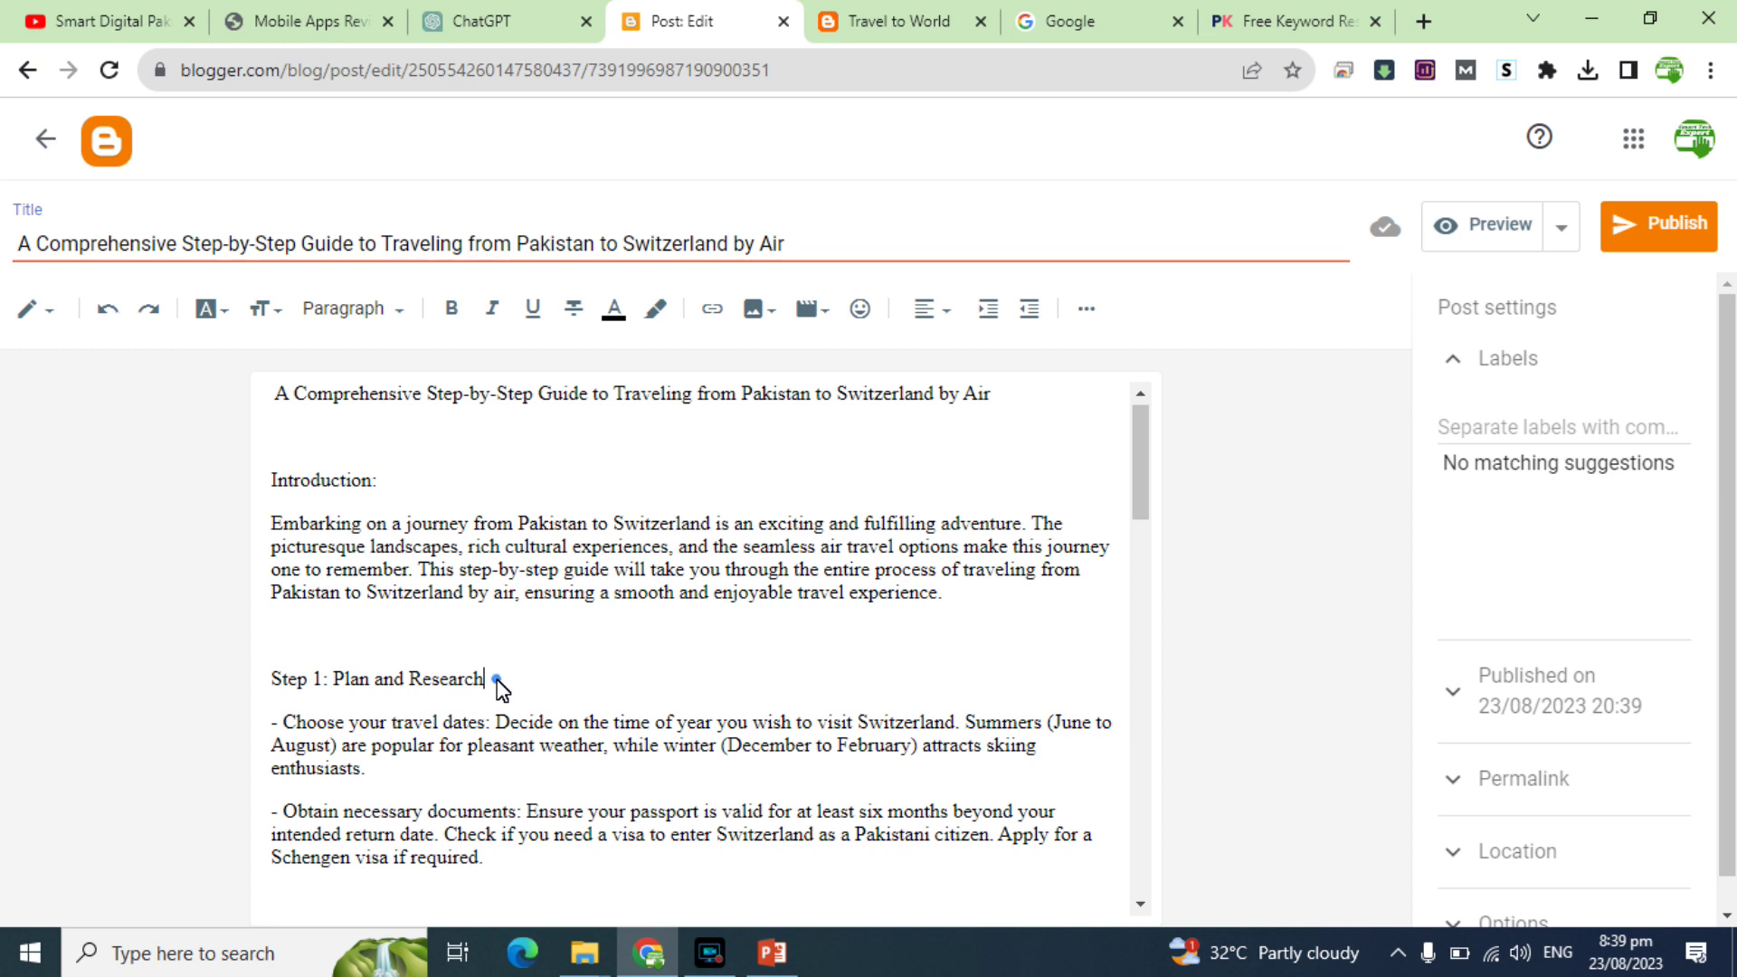
Step: Make the headings "Step 1: Plan and Research" and "Introduction:" bold in the article body
triple_click(500, 683)
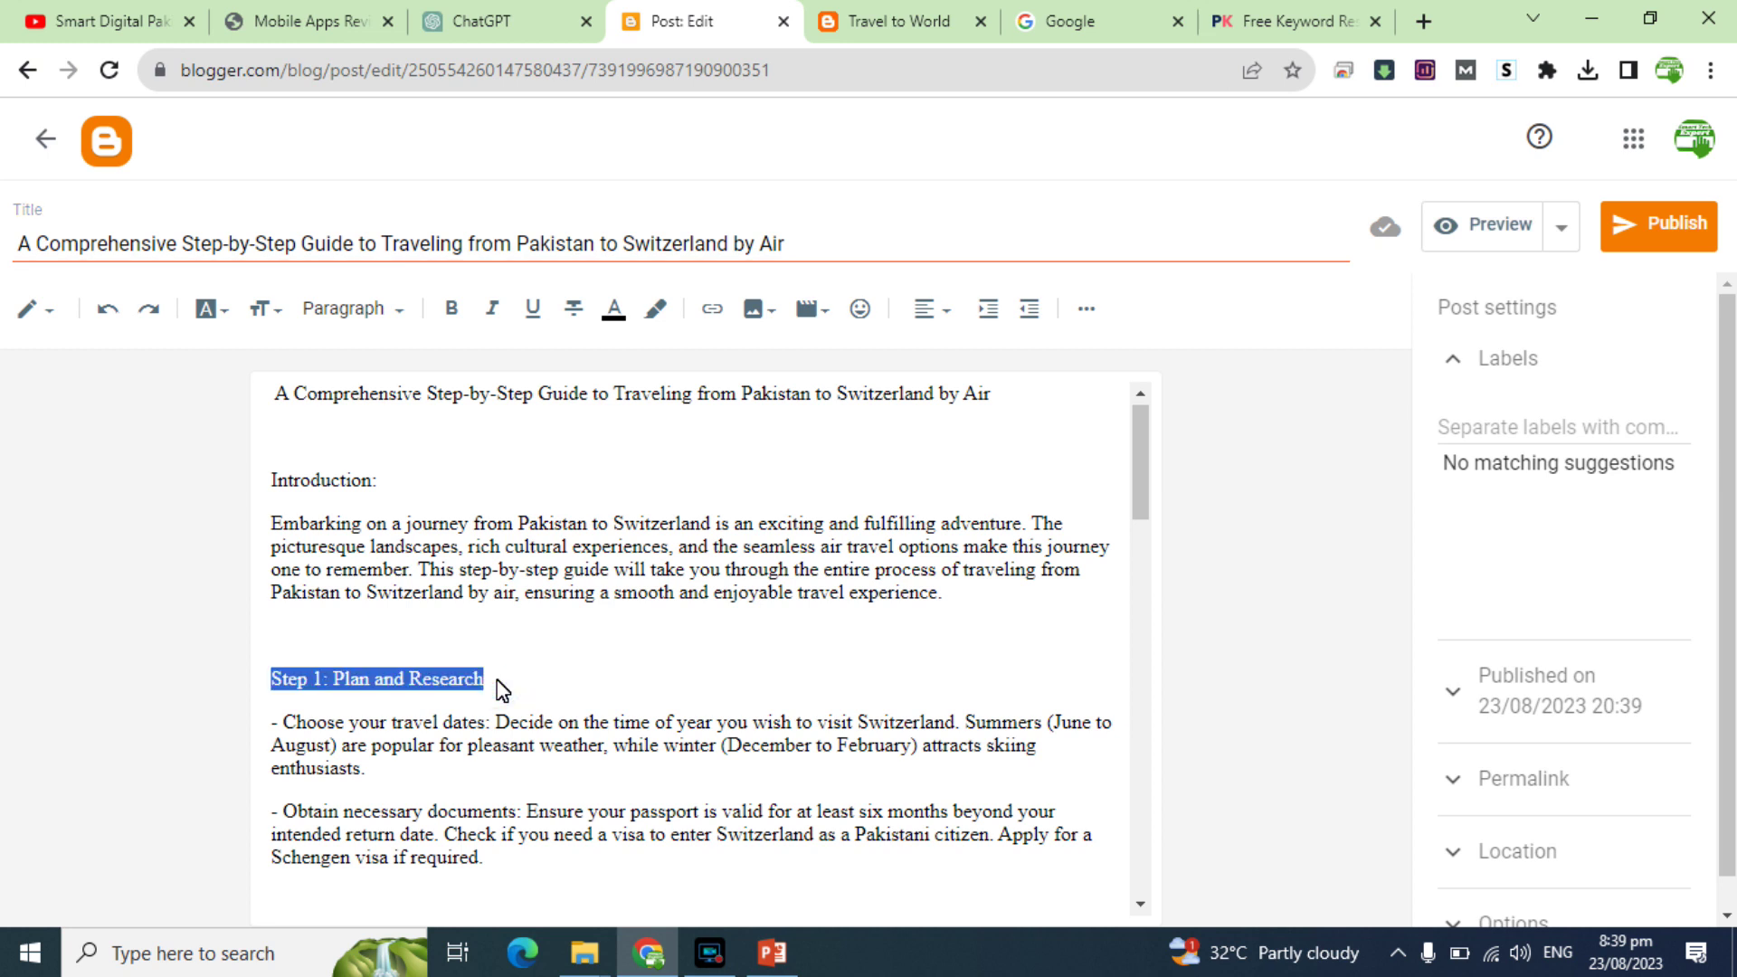
click(452, 309)
click(408, 493)
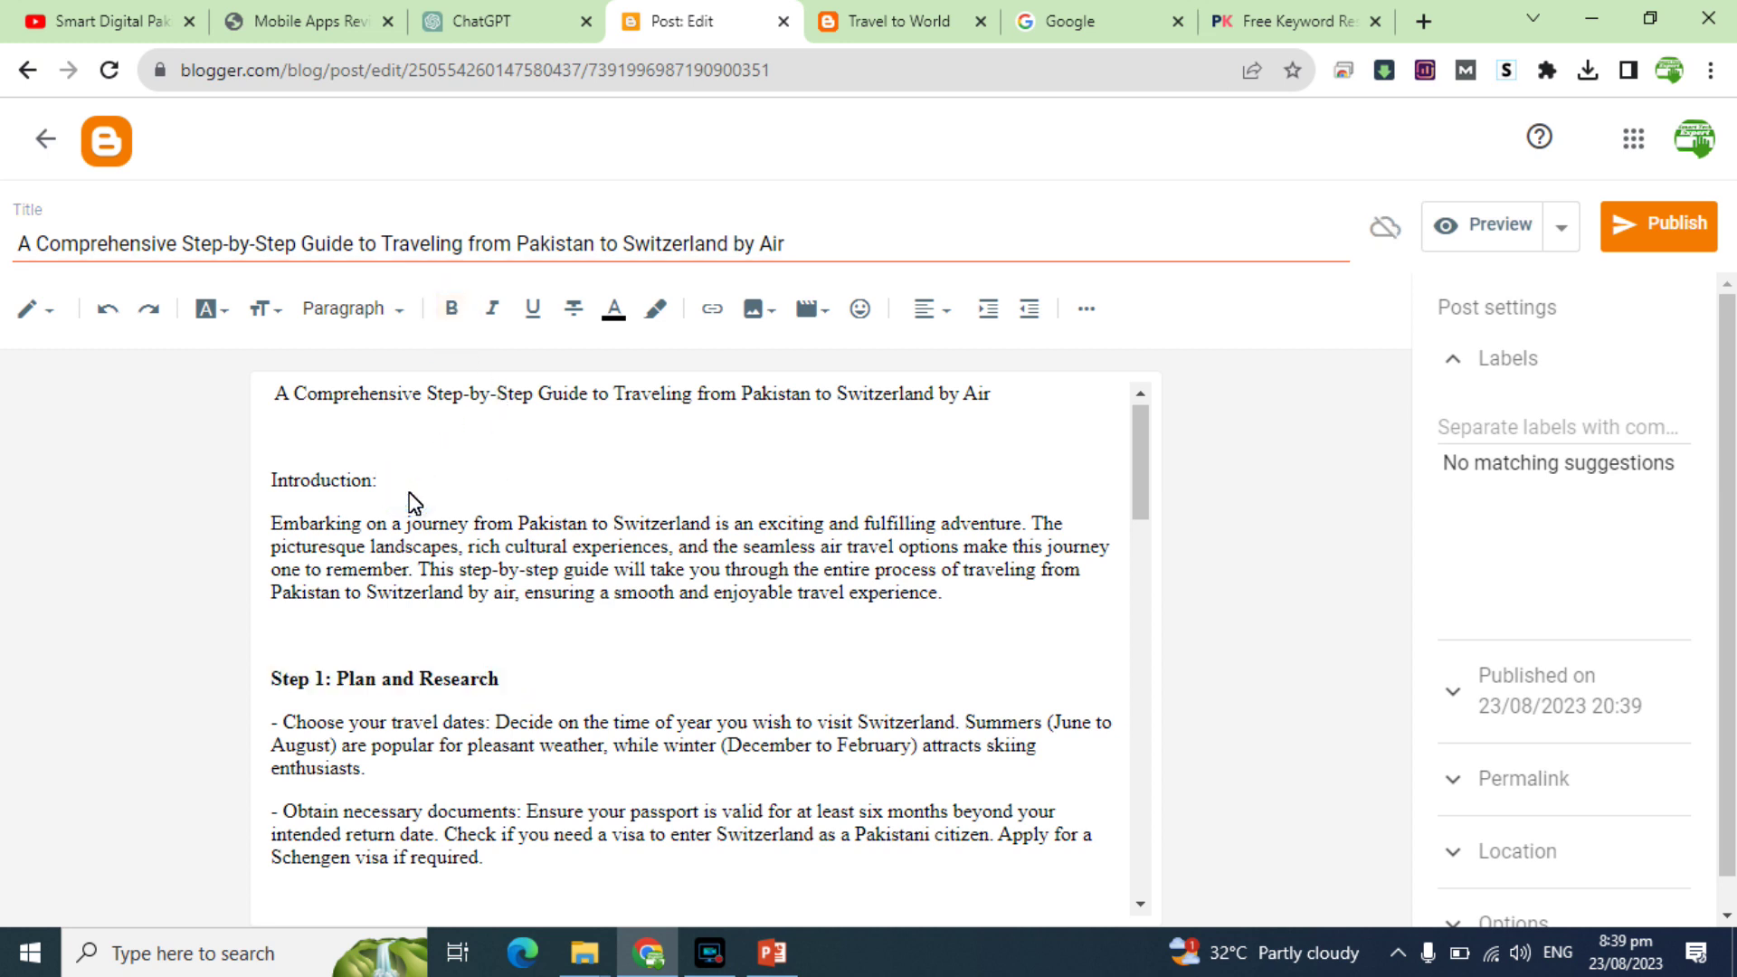
triple_click(408, 493)
click(452, 312)
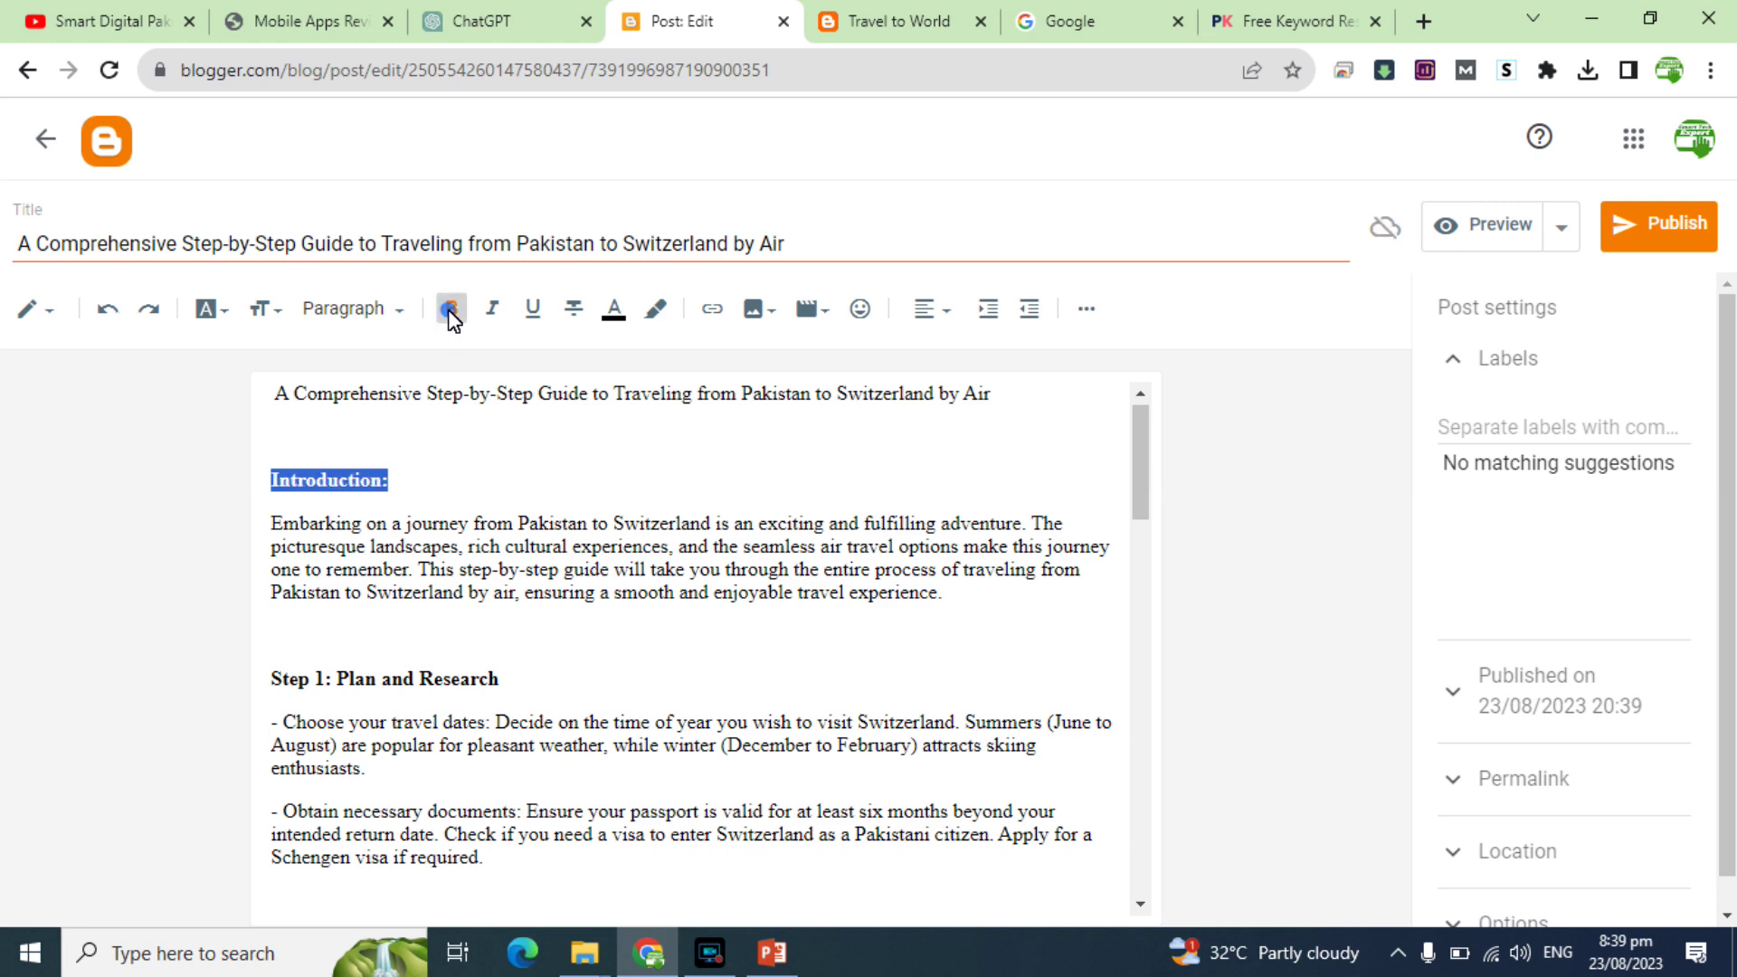
Step: Add the labels travel, travel advisor and travel advisory to the post, taking them from PromoterKit's related keywords
drag(1141, 445, 1139, 491)
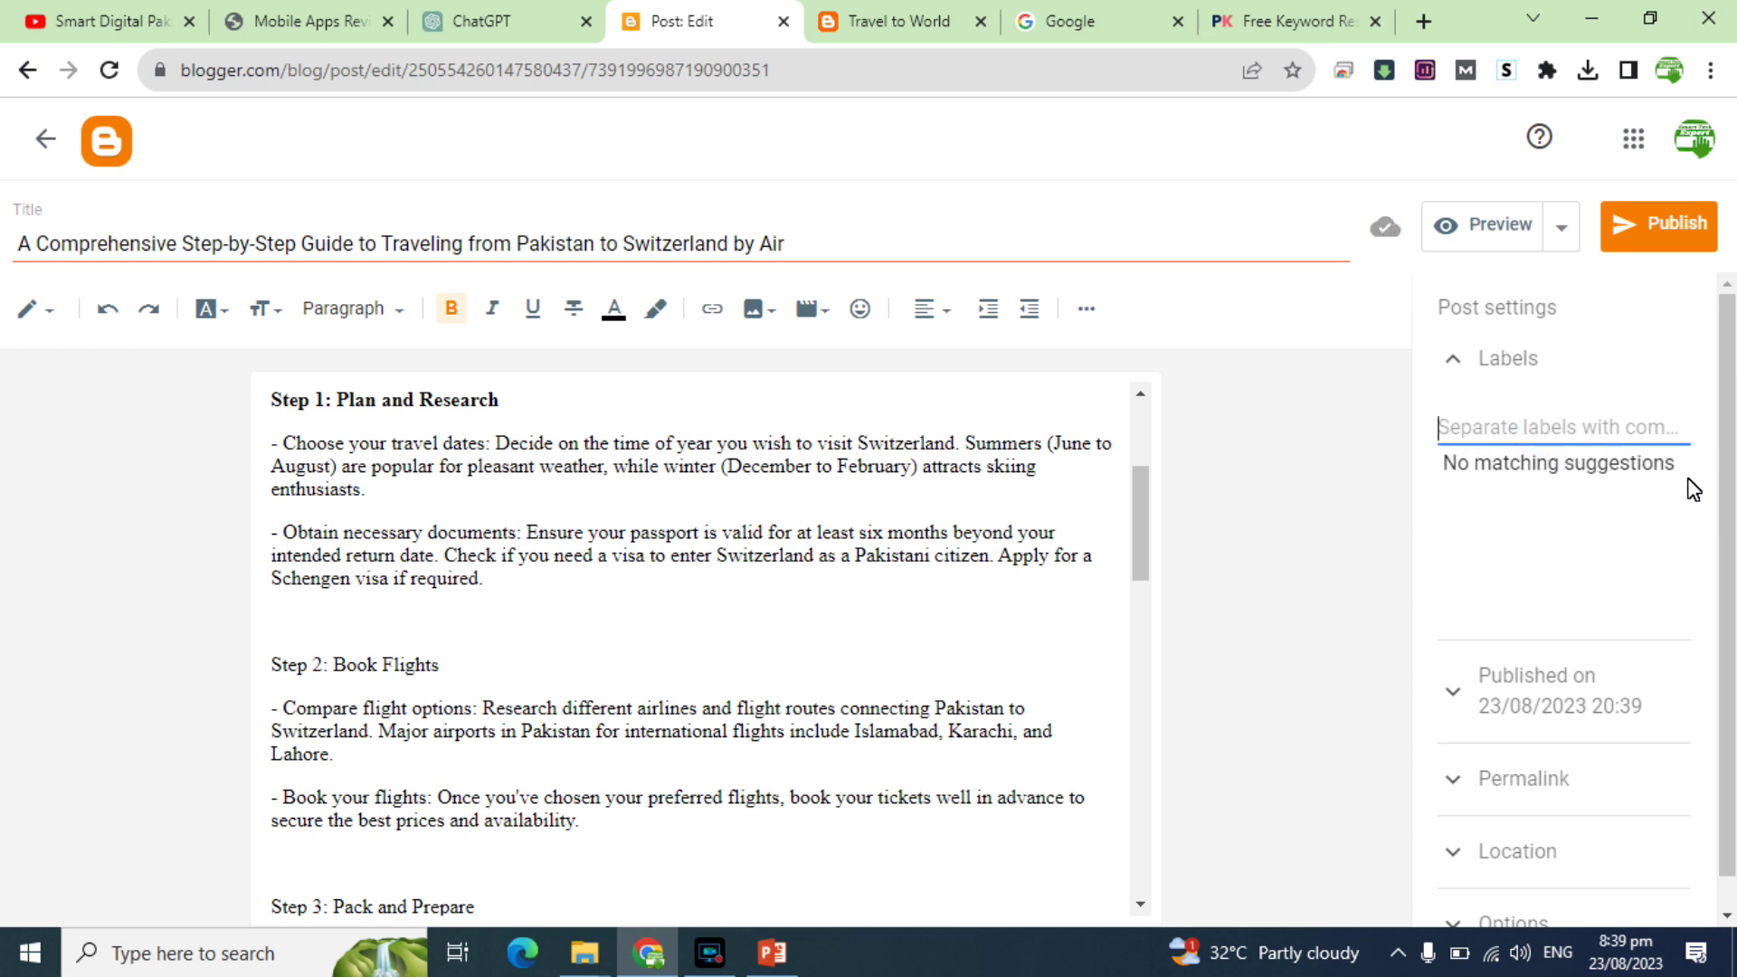
click(1248, 5)
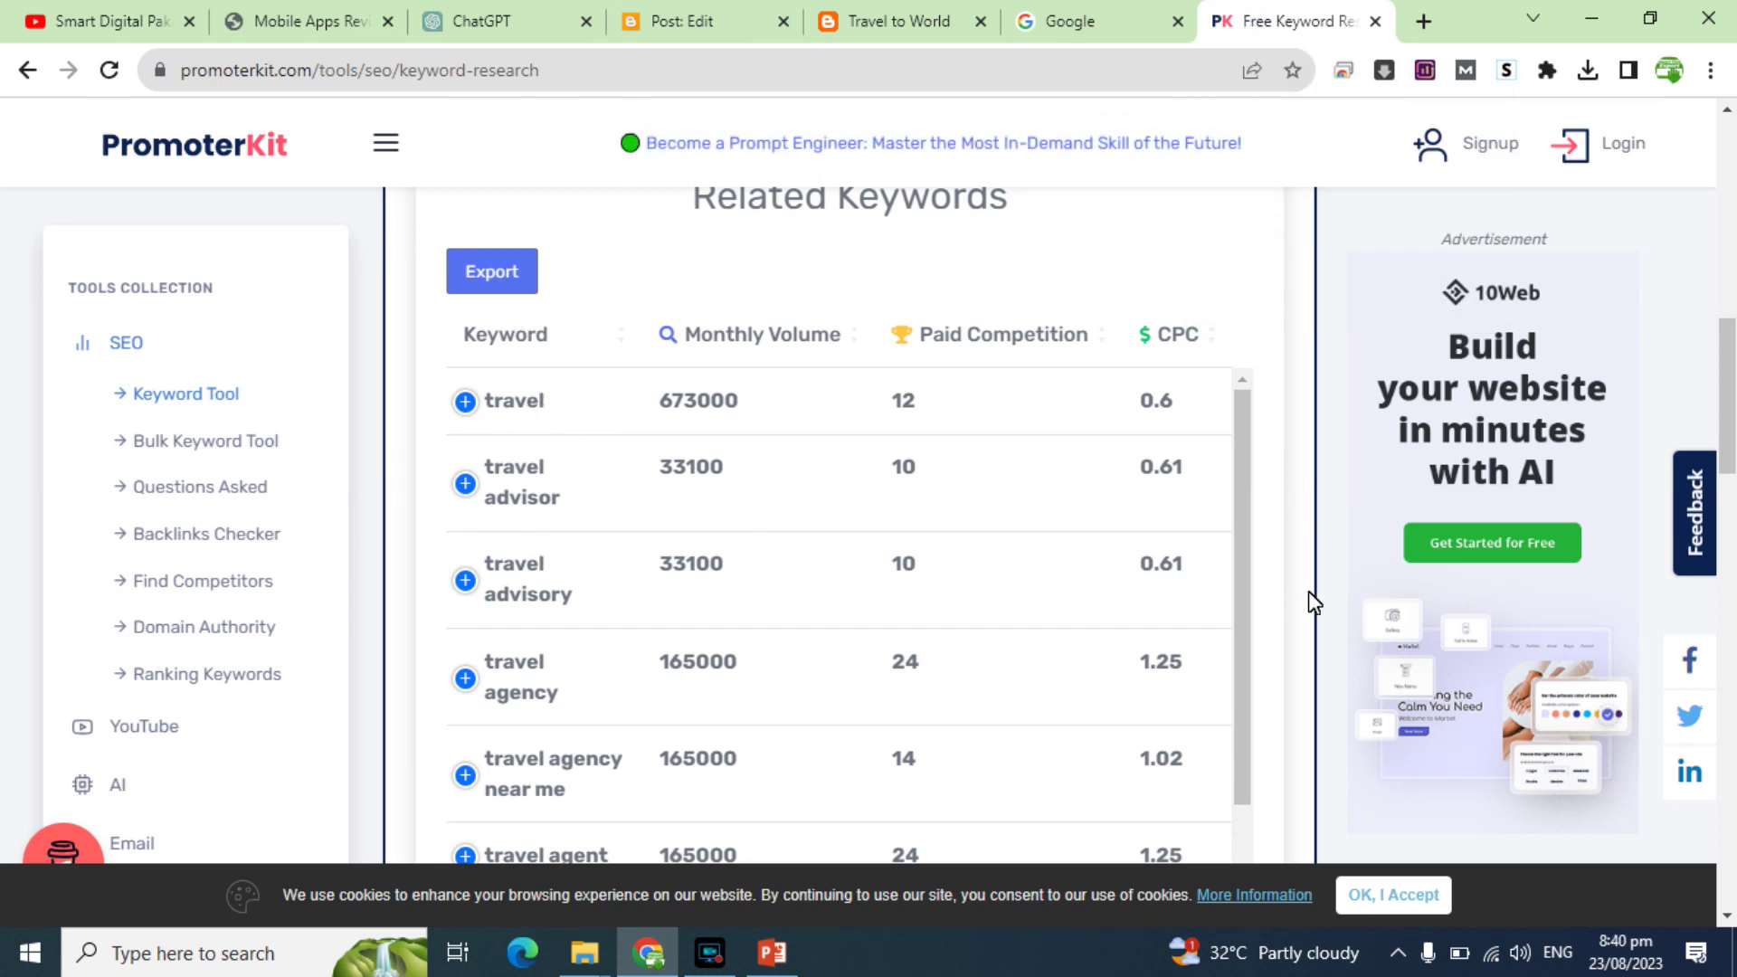
click(740, 20)
text(travel, travel)
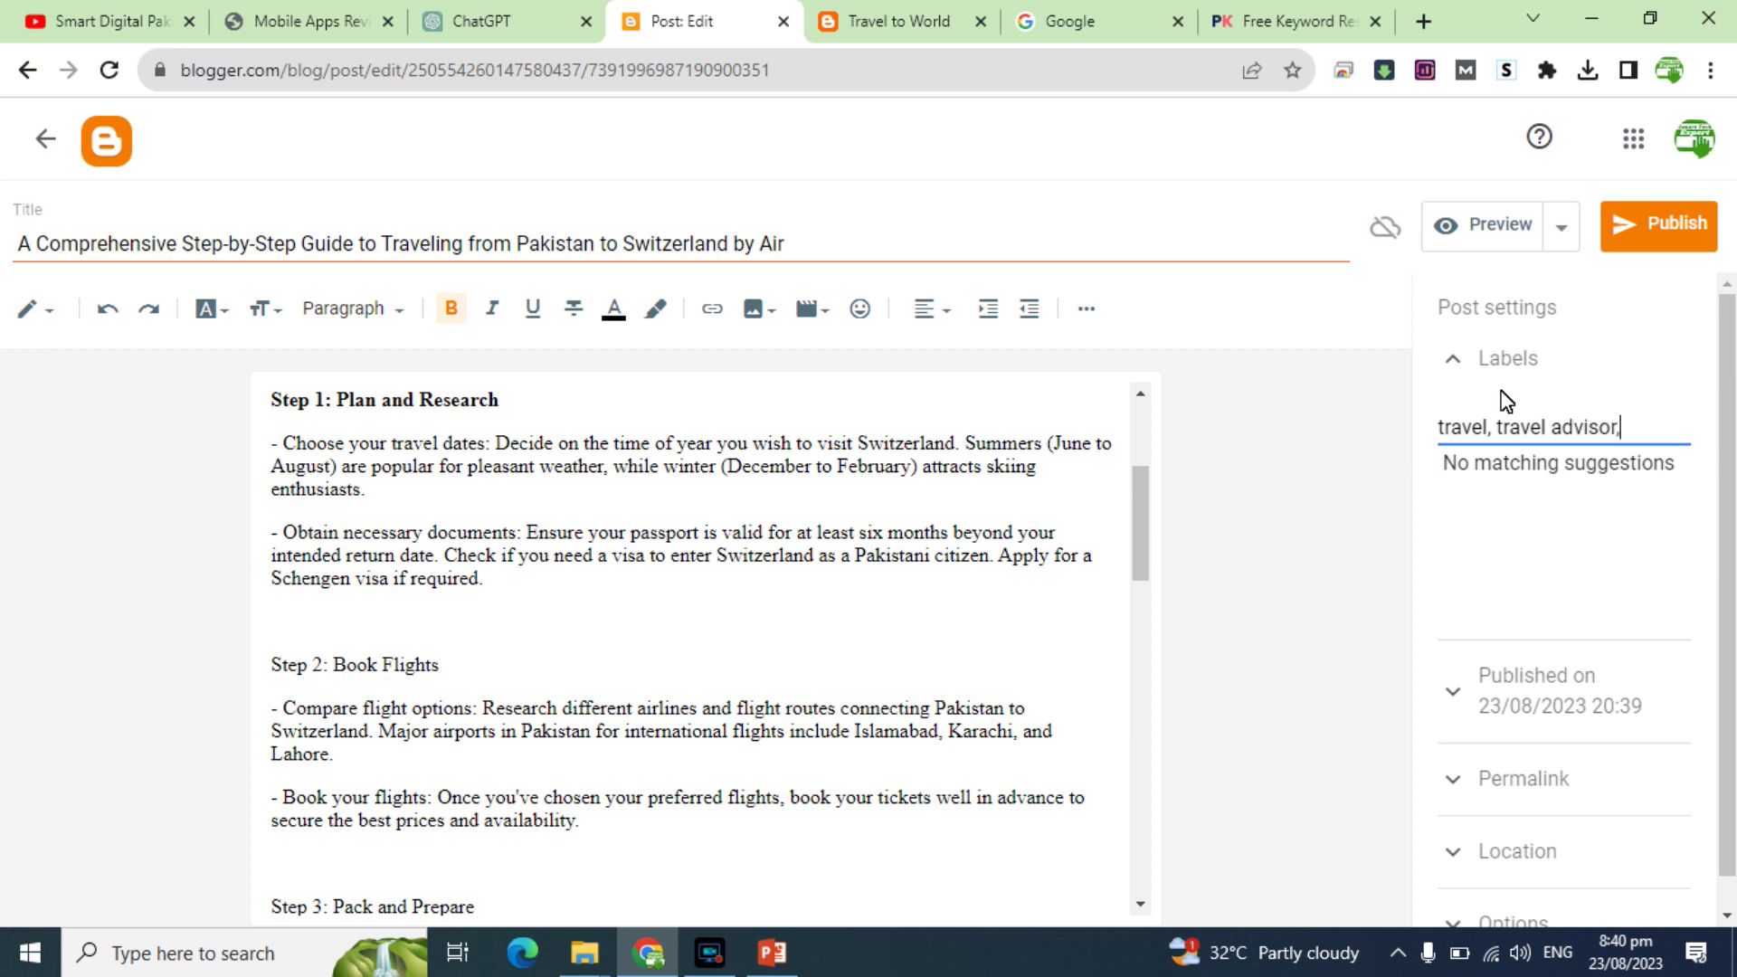
text(advisory,)
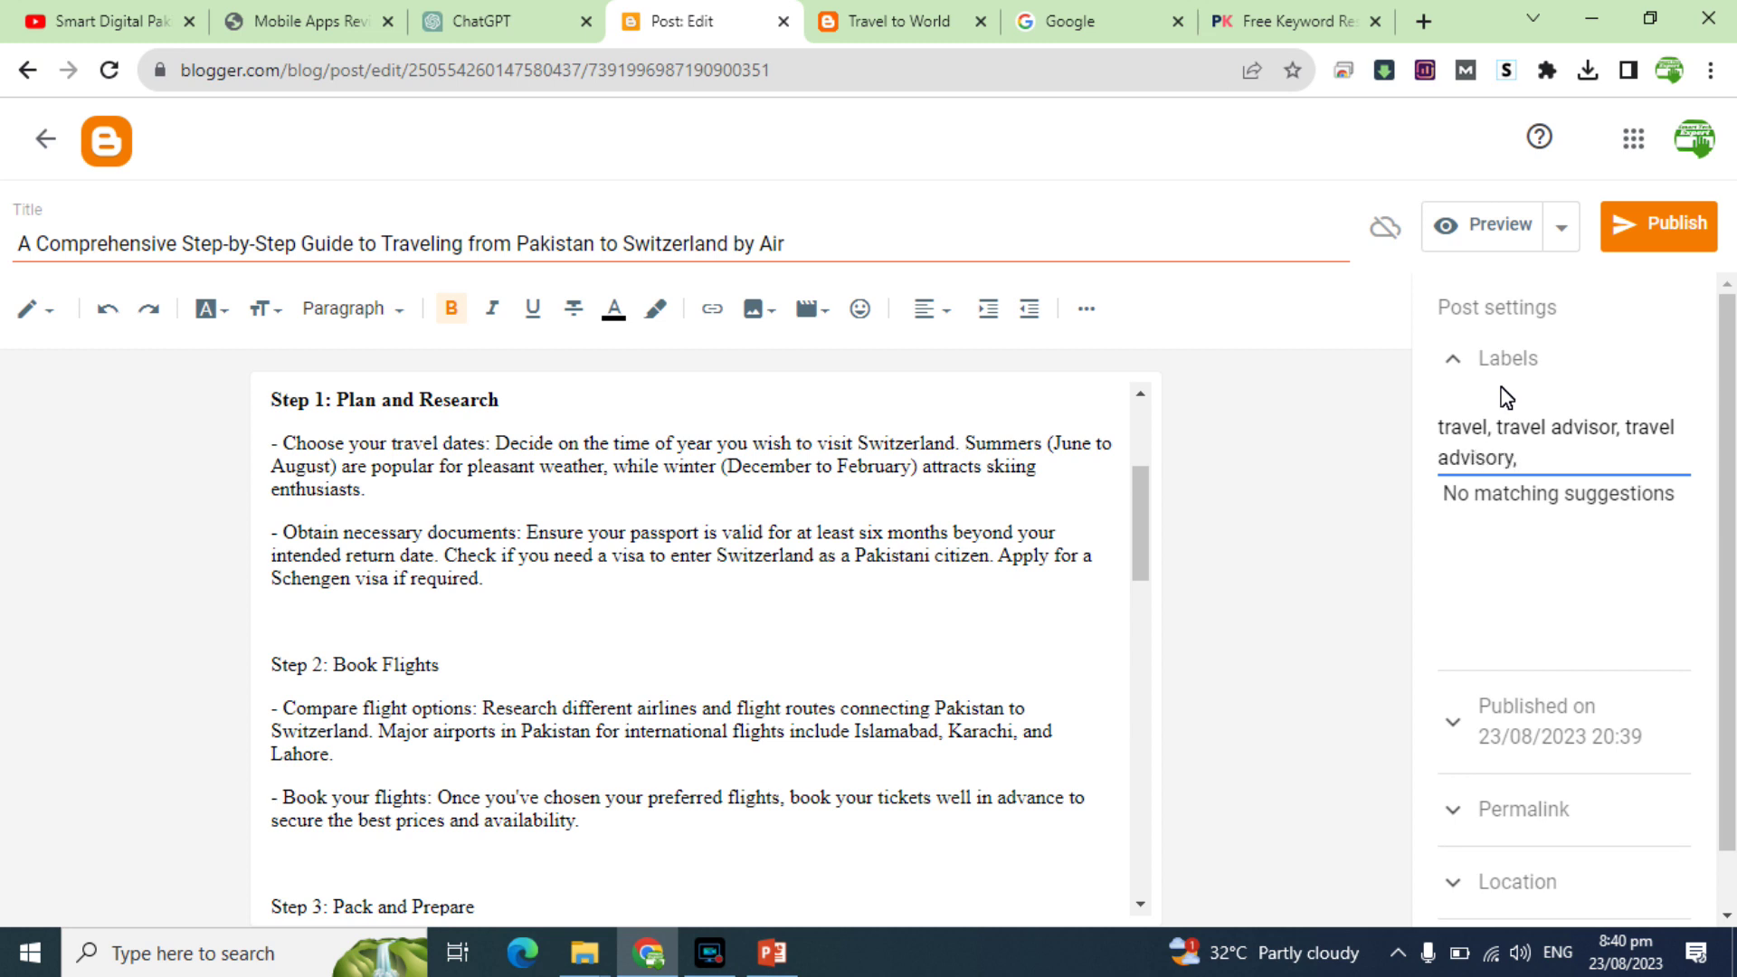
Step: Publish the post and reload the Travel to World blog page to view it
click(1643, 229)
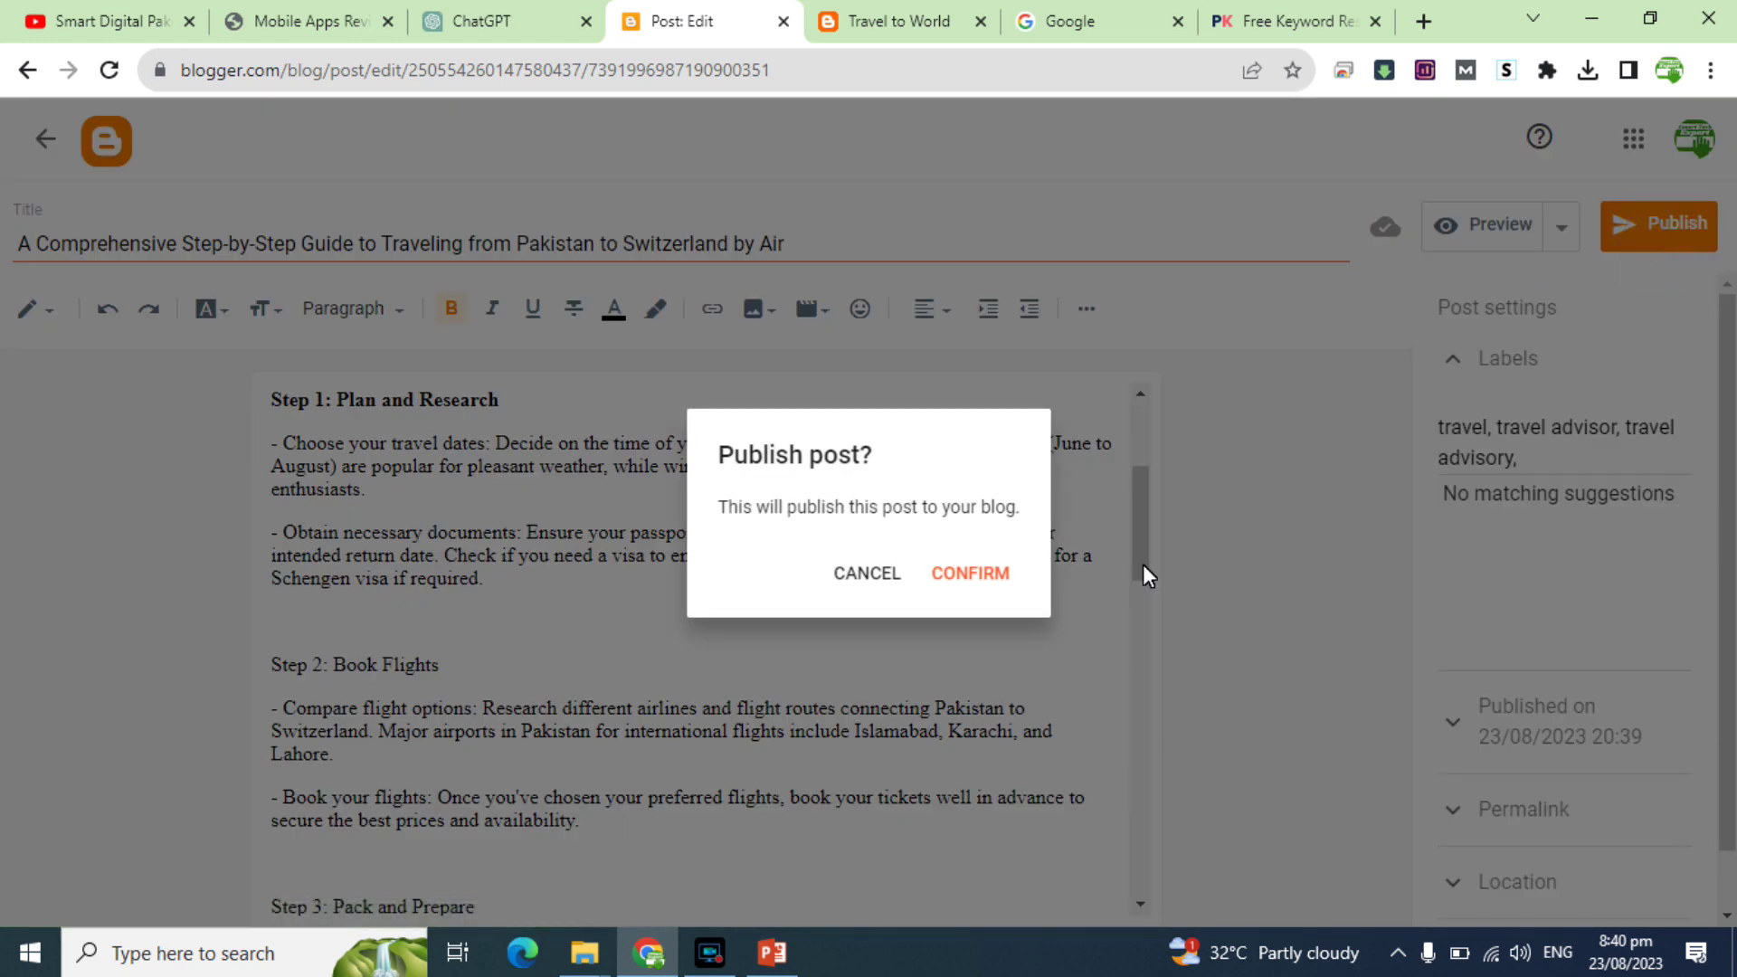
click(989, 590)
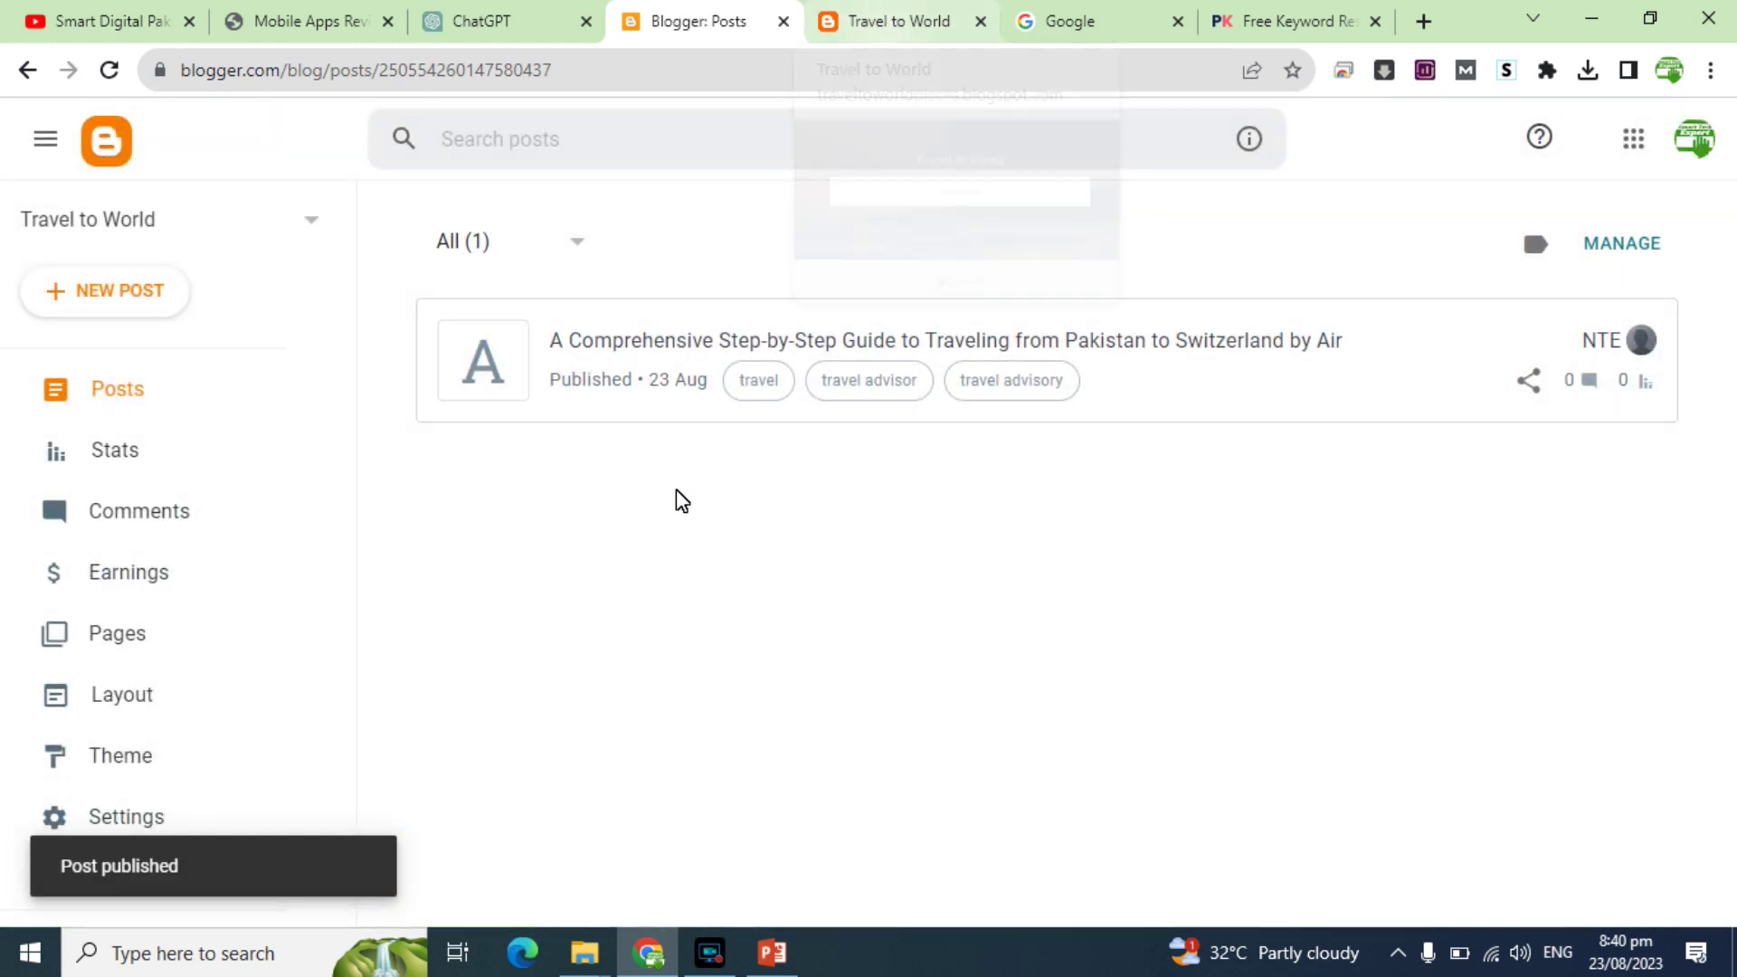
click(896, 21)
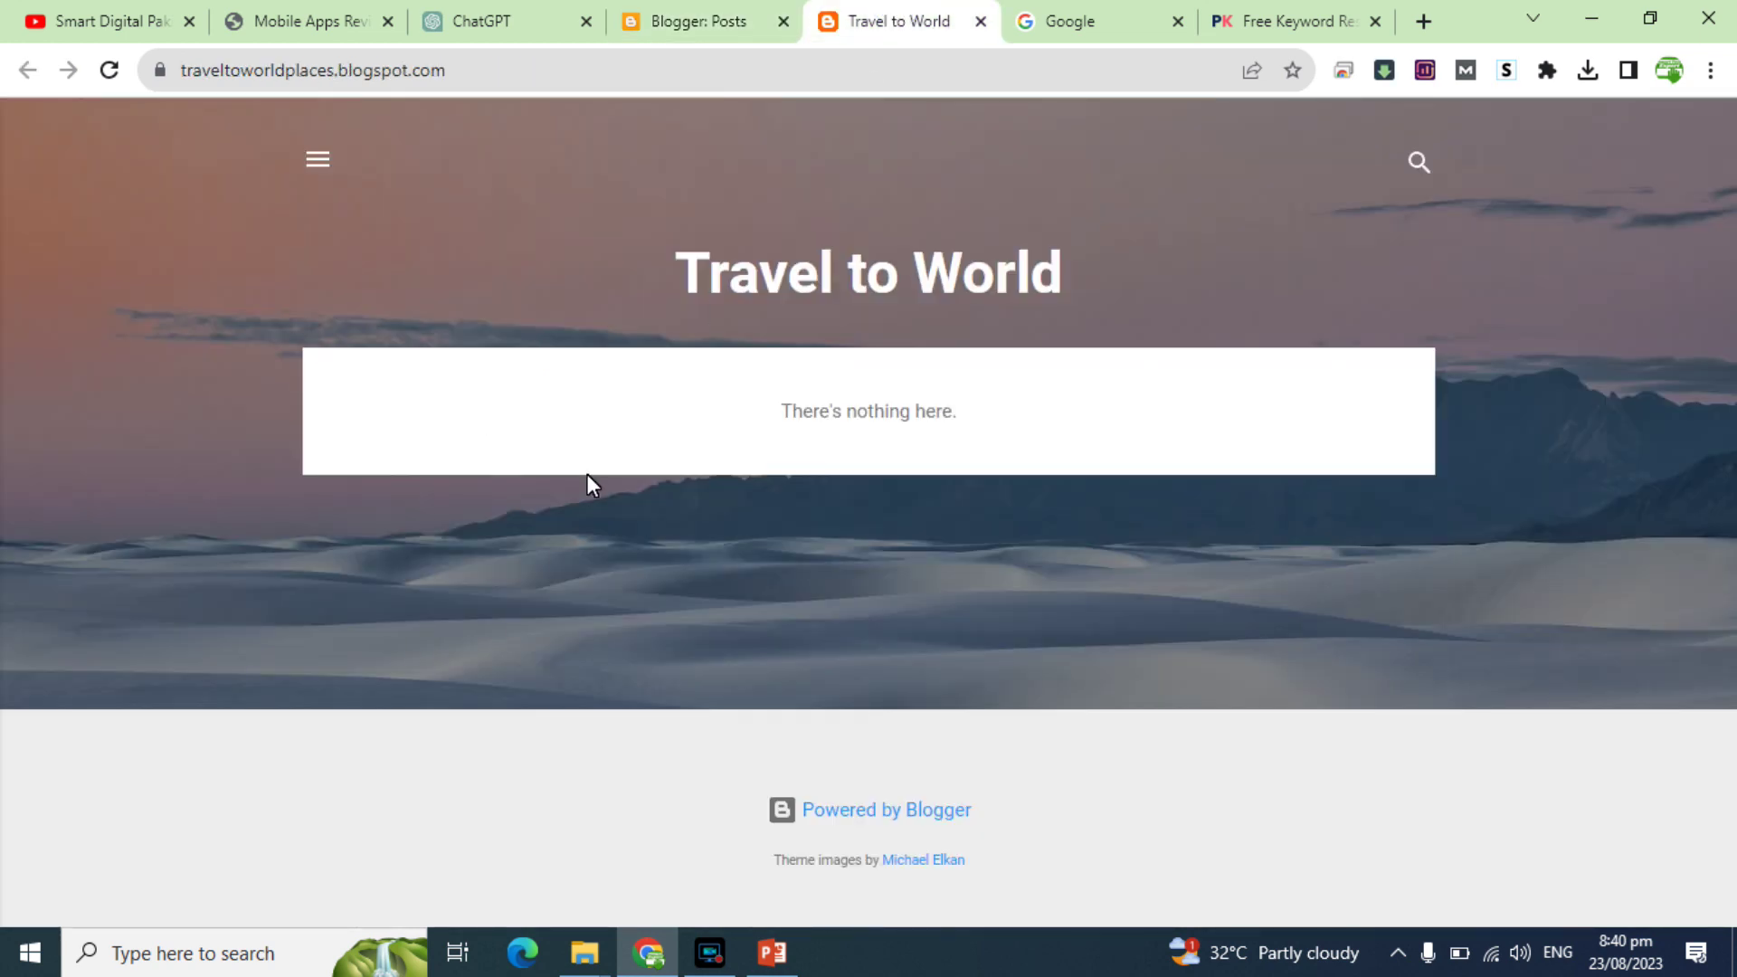
click(106, 72)
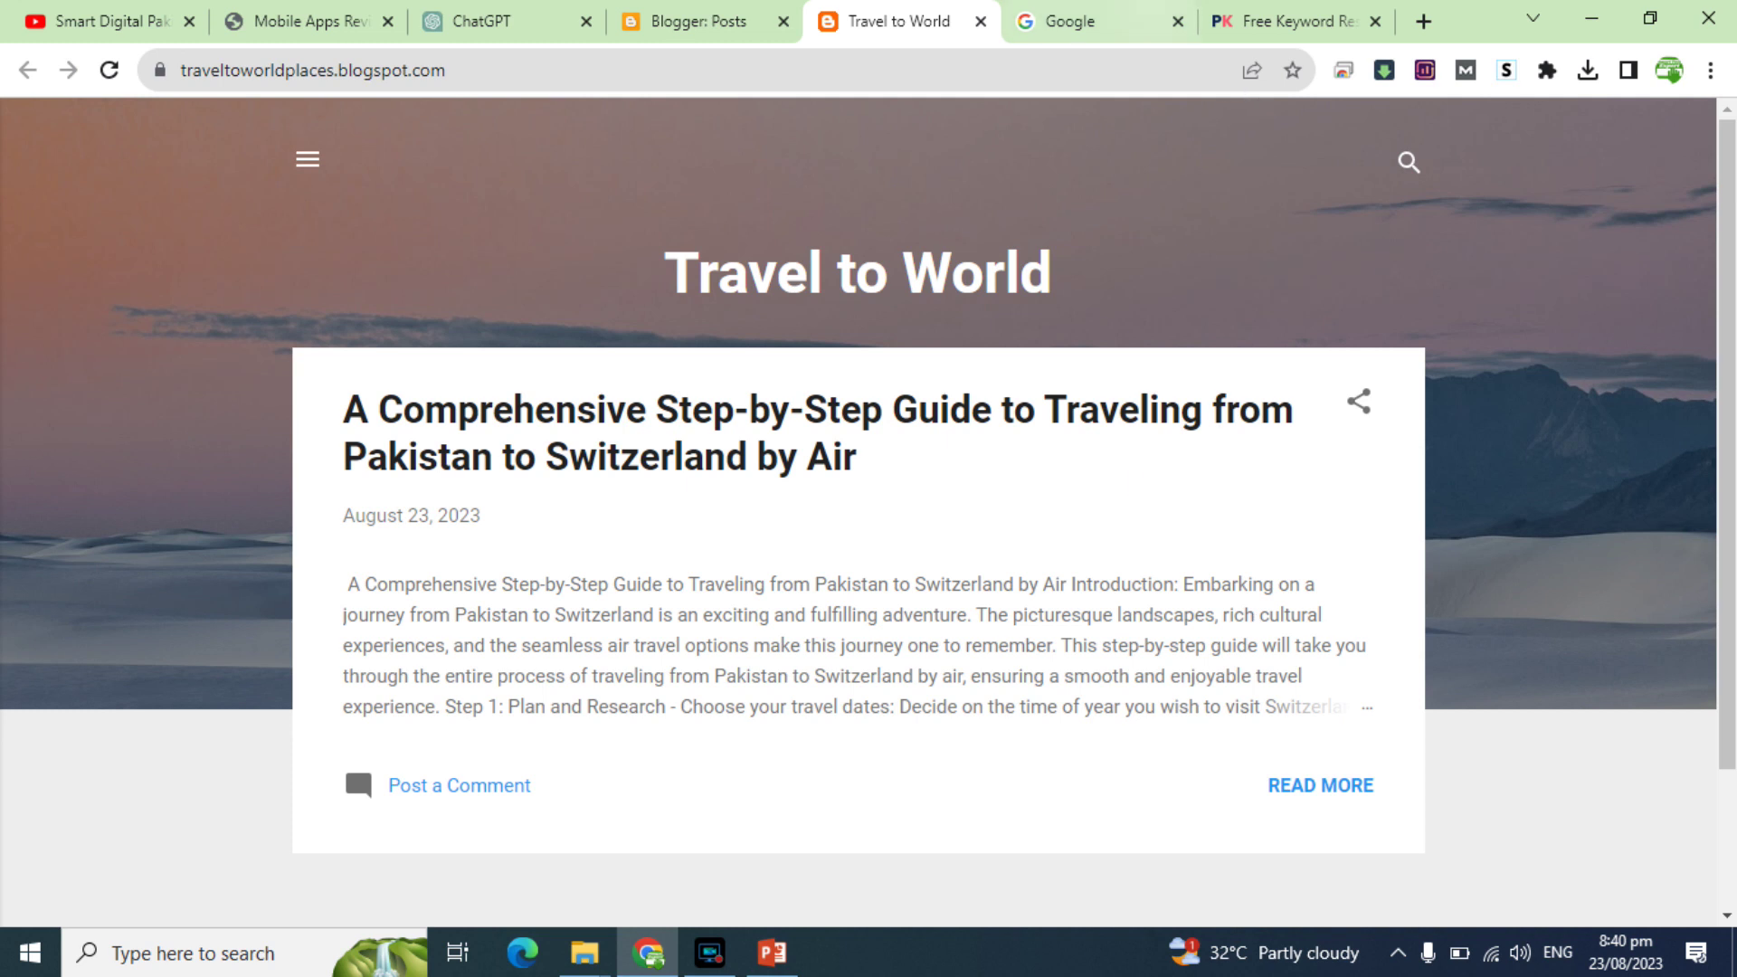
Step: Search Google for "blogspot download theme"
click(1137, 13)
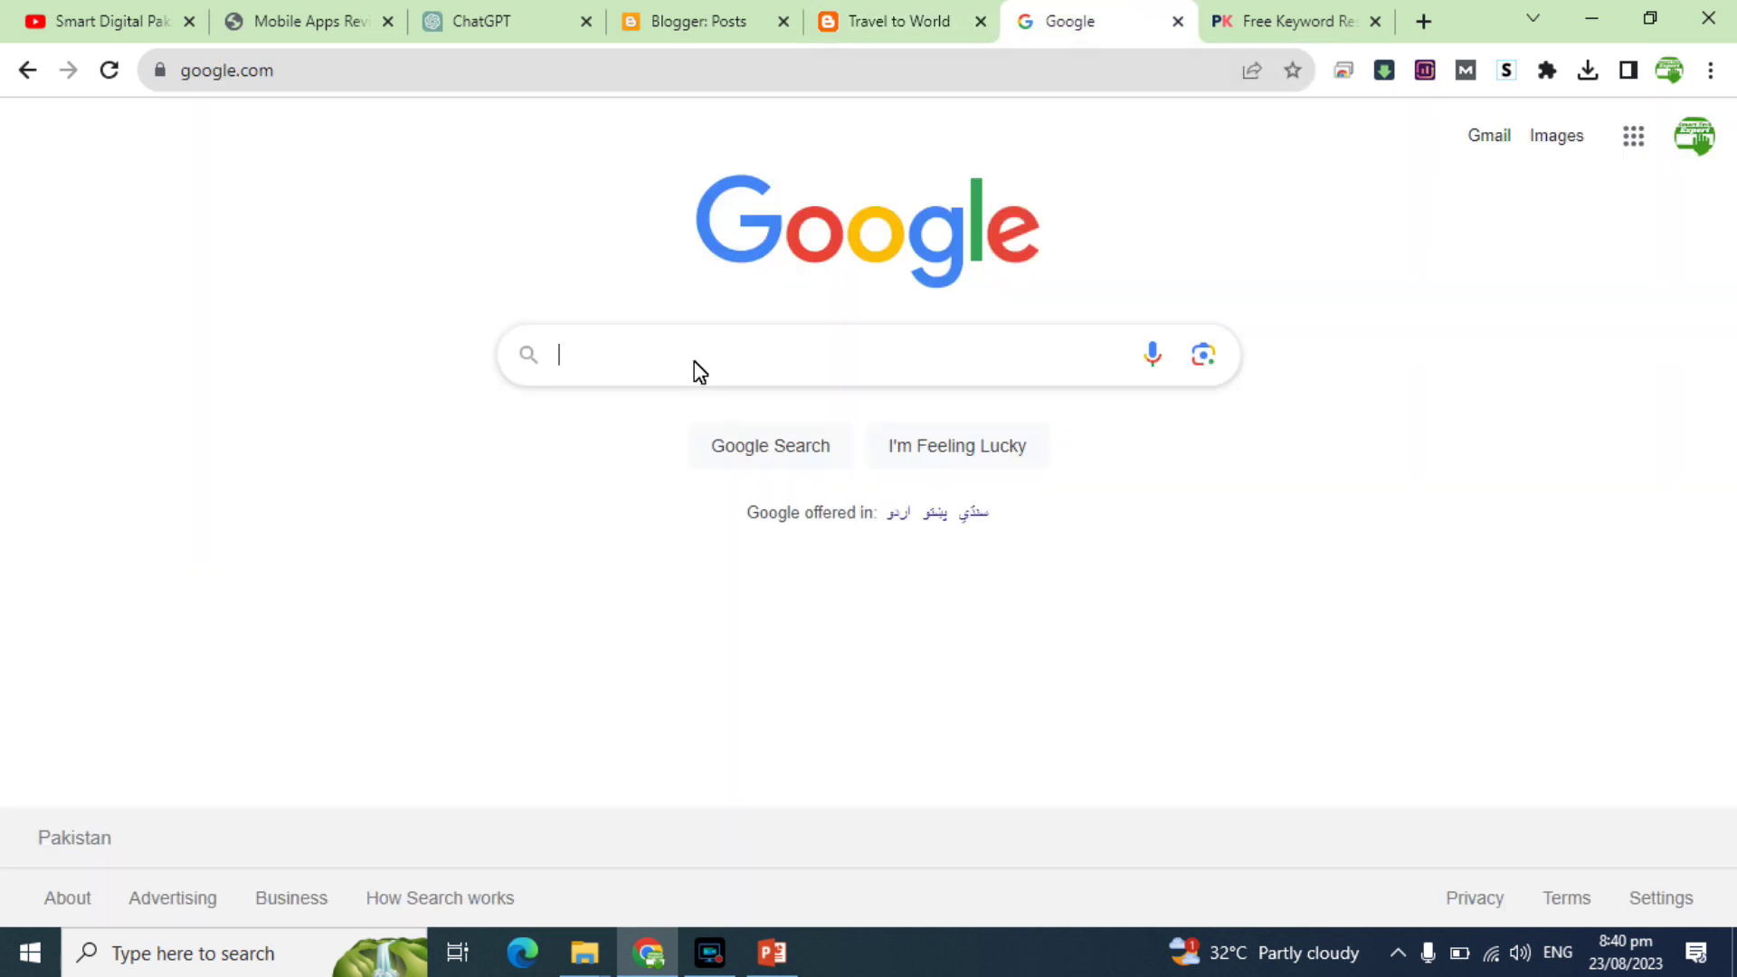
text(blogspot)
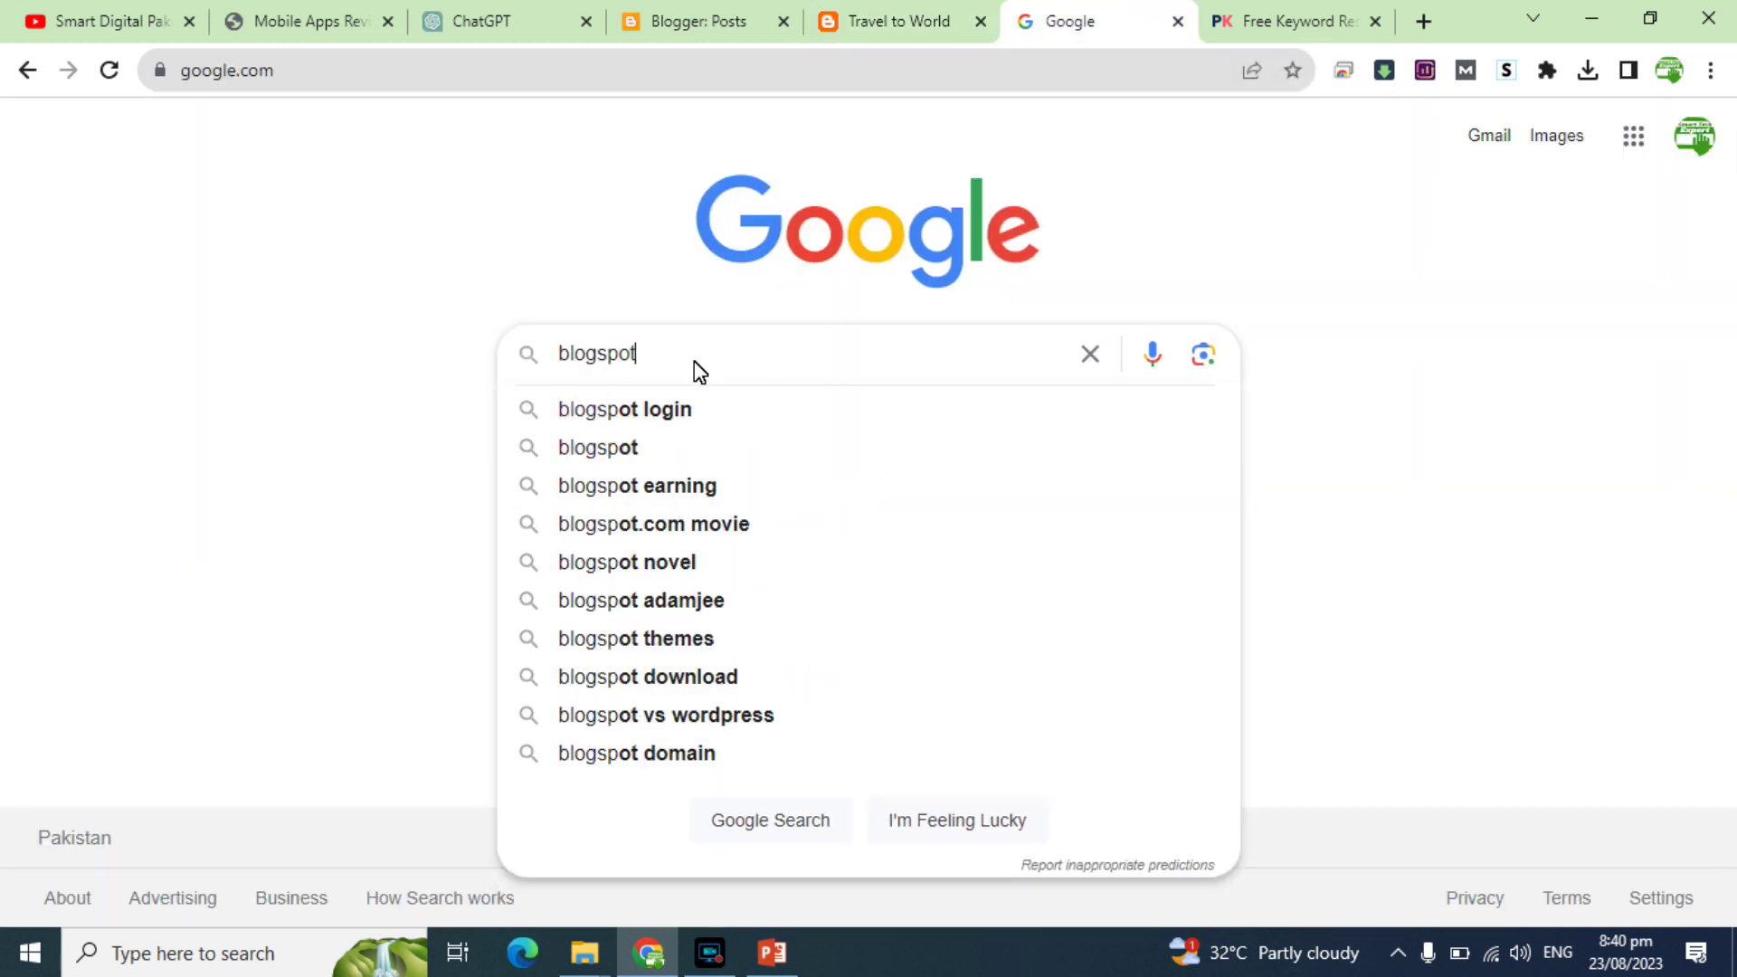
key(Home)
text(download)
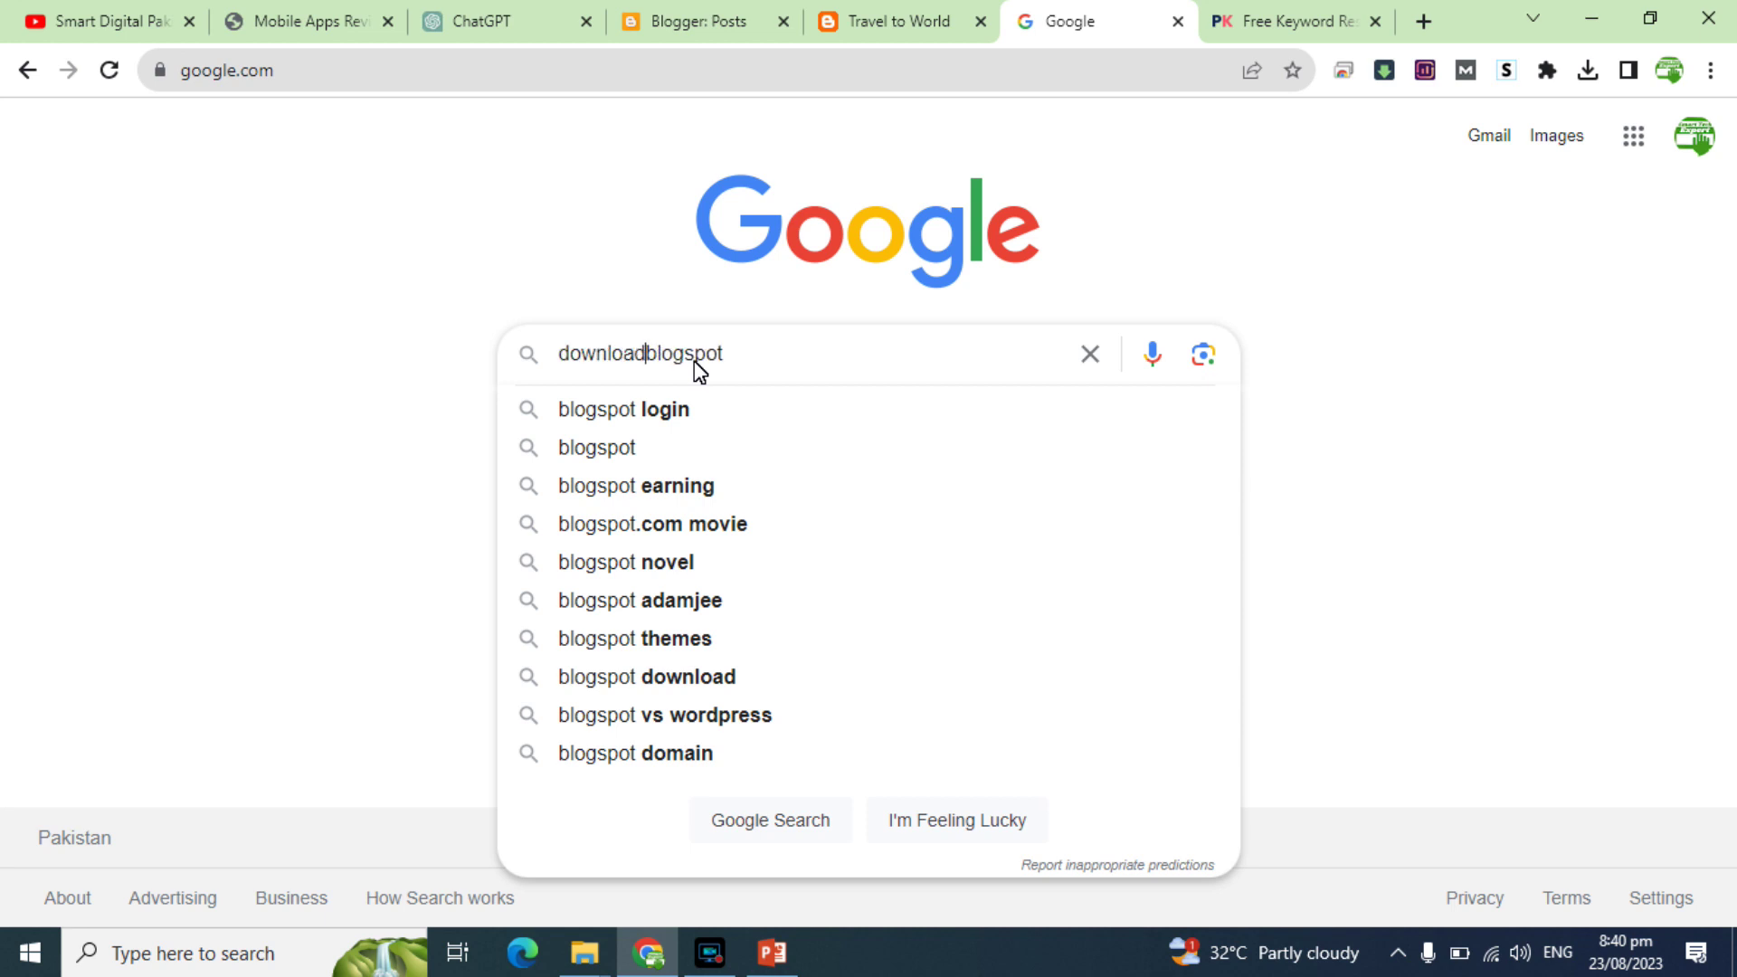
text( blogspot t)
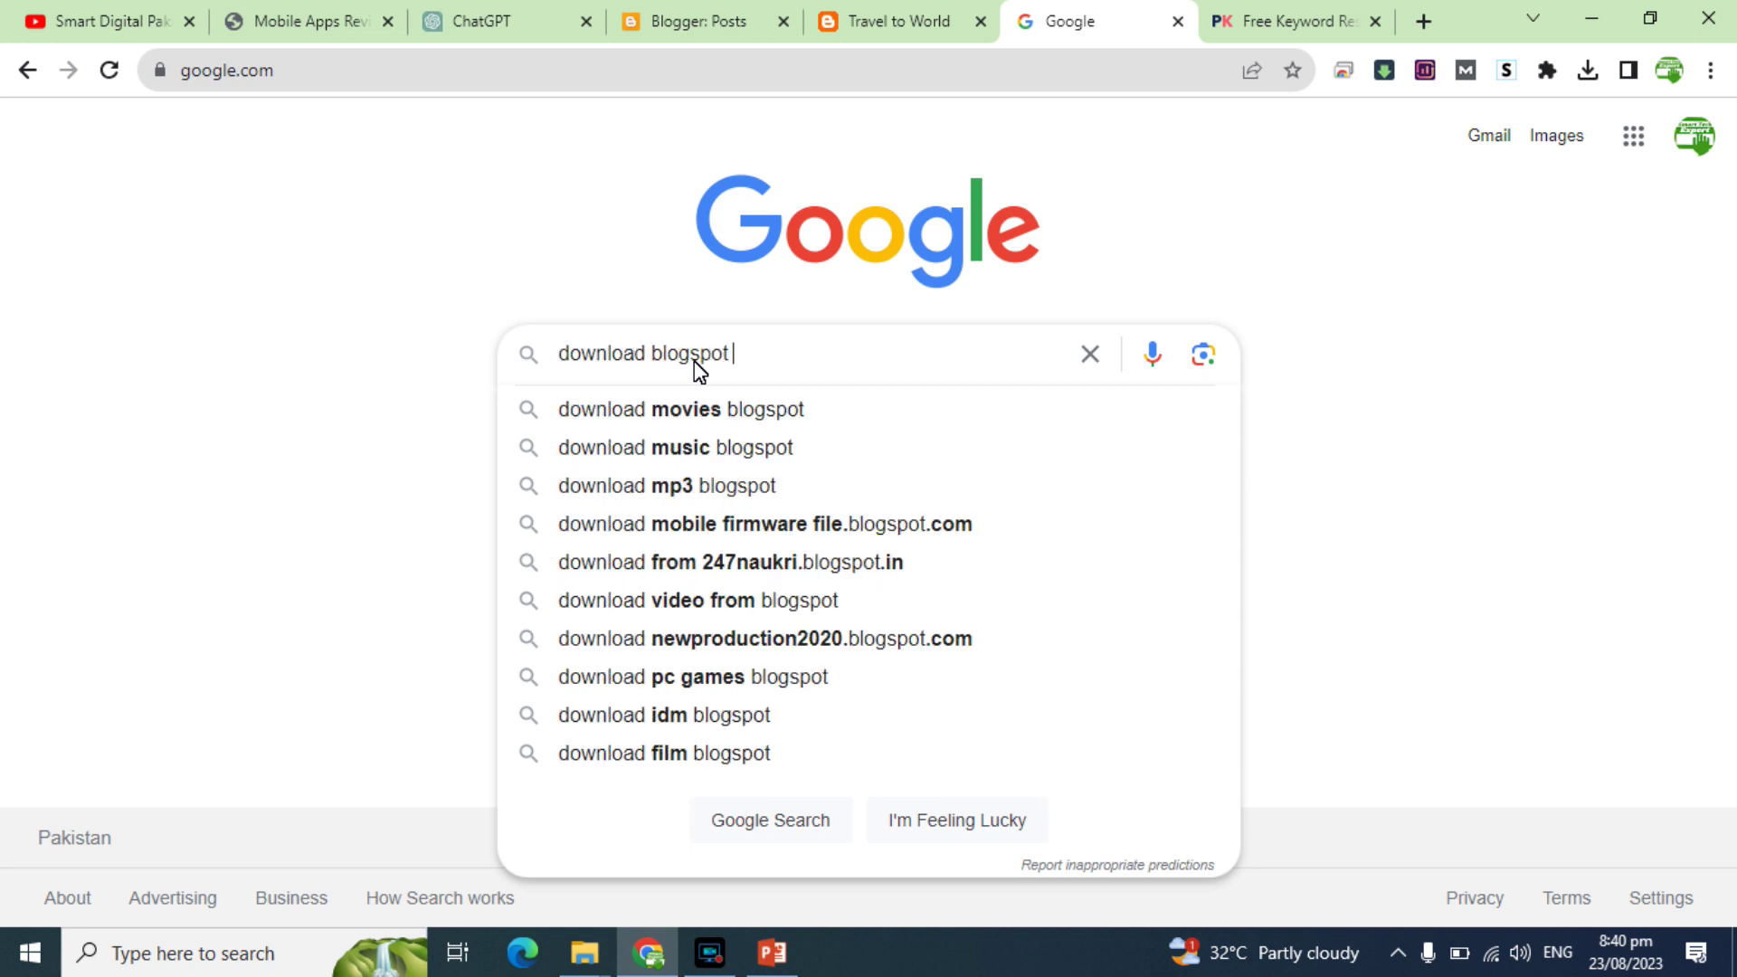
text(hem)
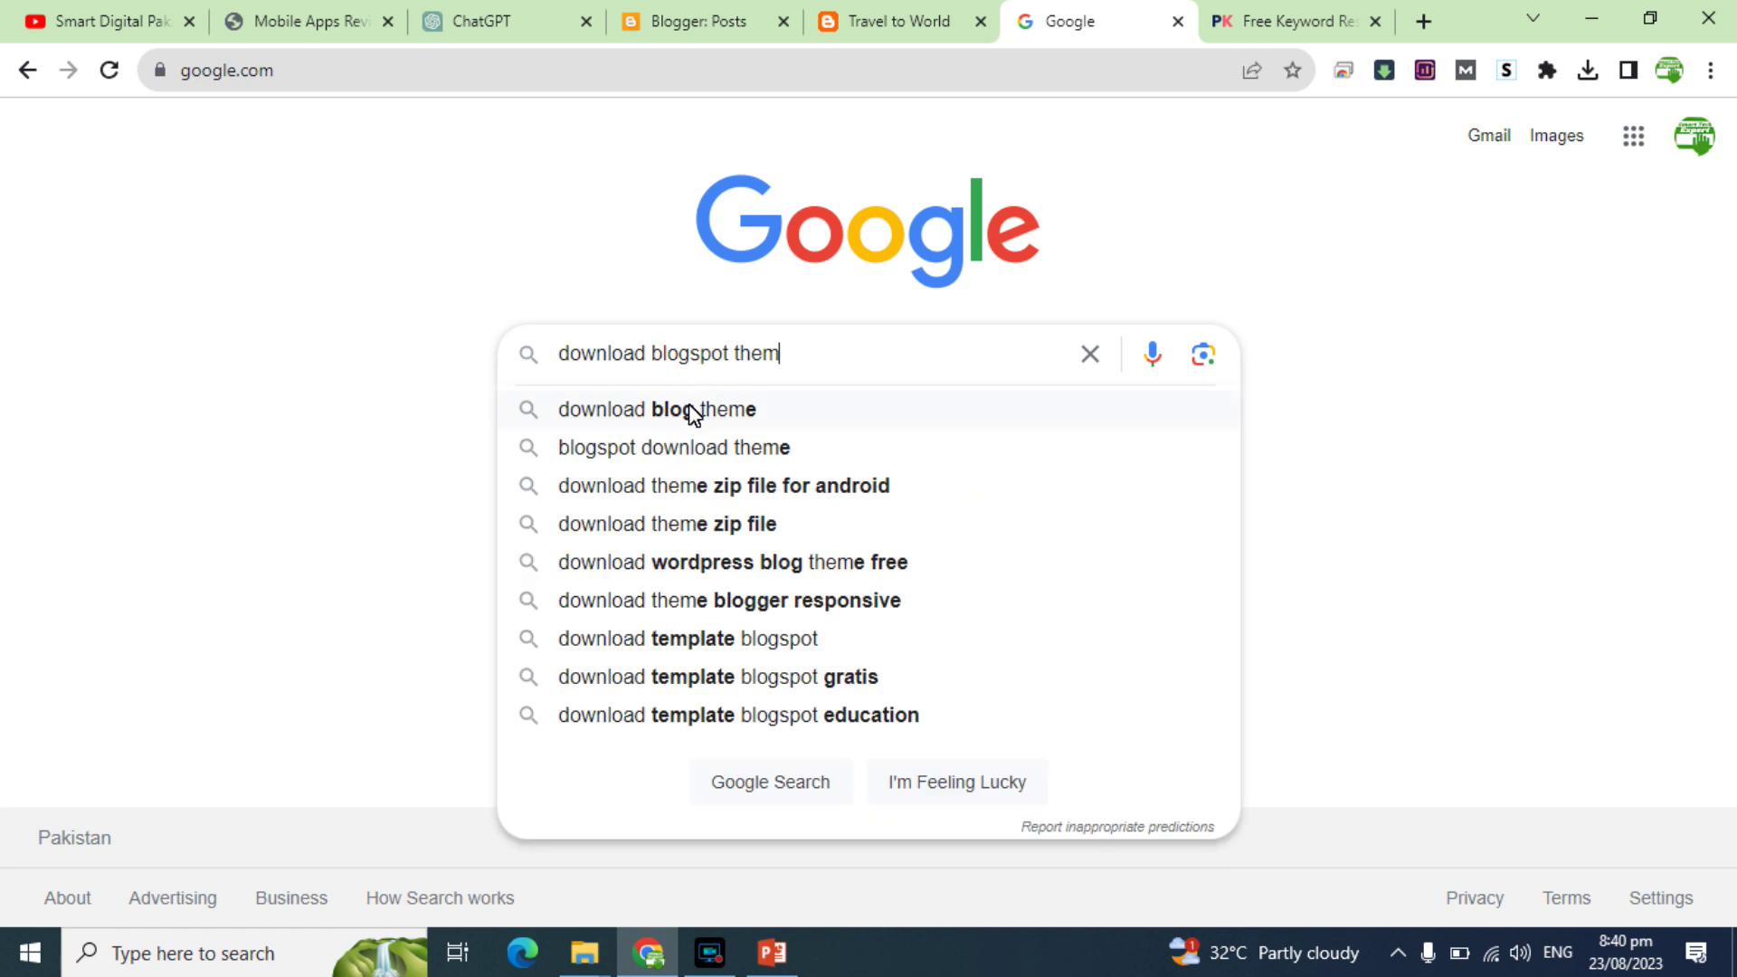
click(680, 448)
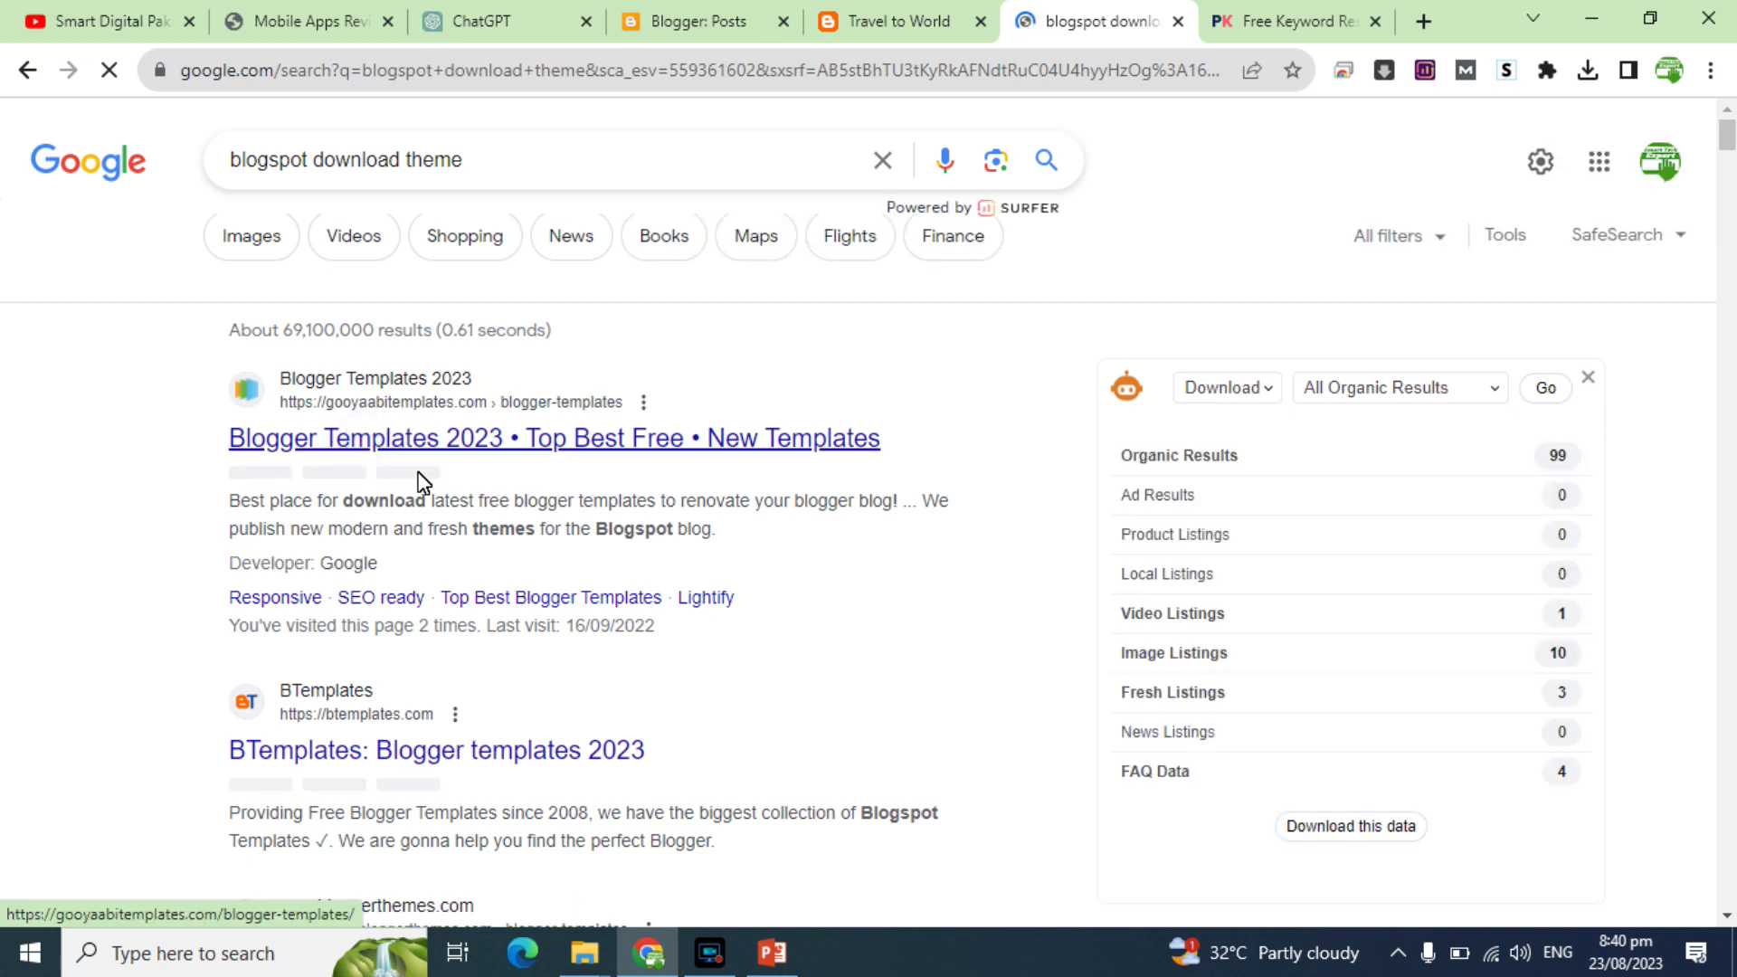
Step: Refine the Google search to "blogspot download theme for travel website"
right_click(366, 447)
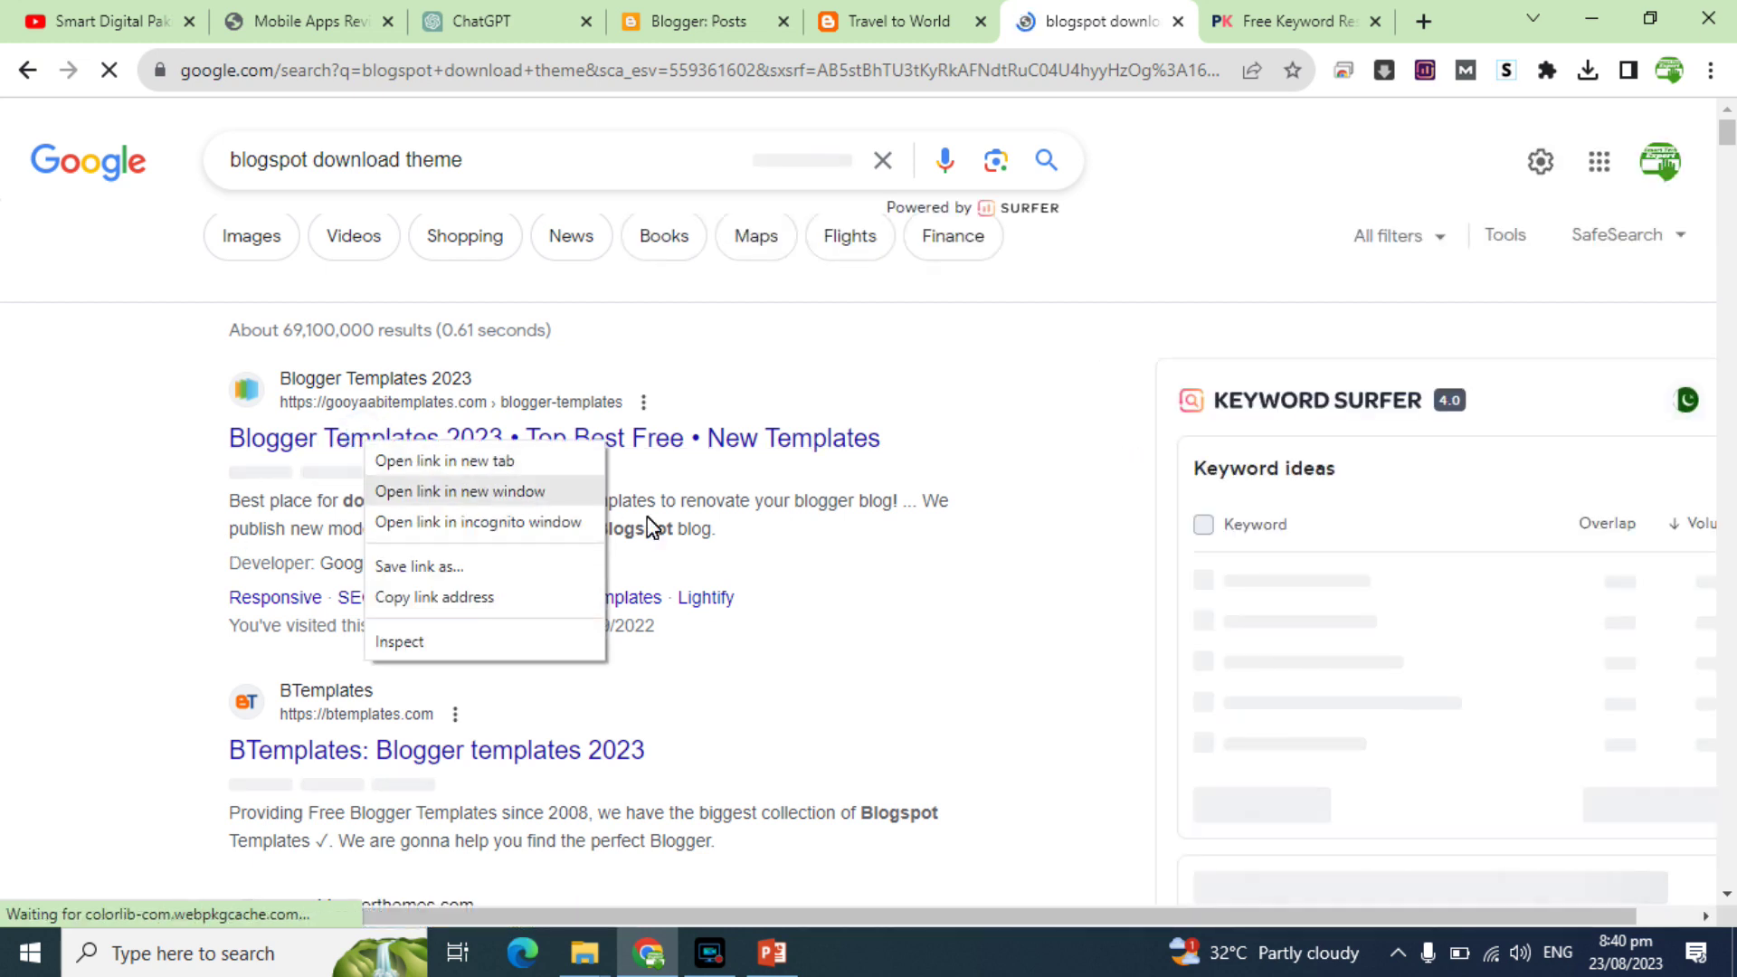
click(302, 165)
click(302, 163)
click(489, 165)
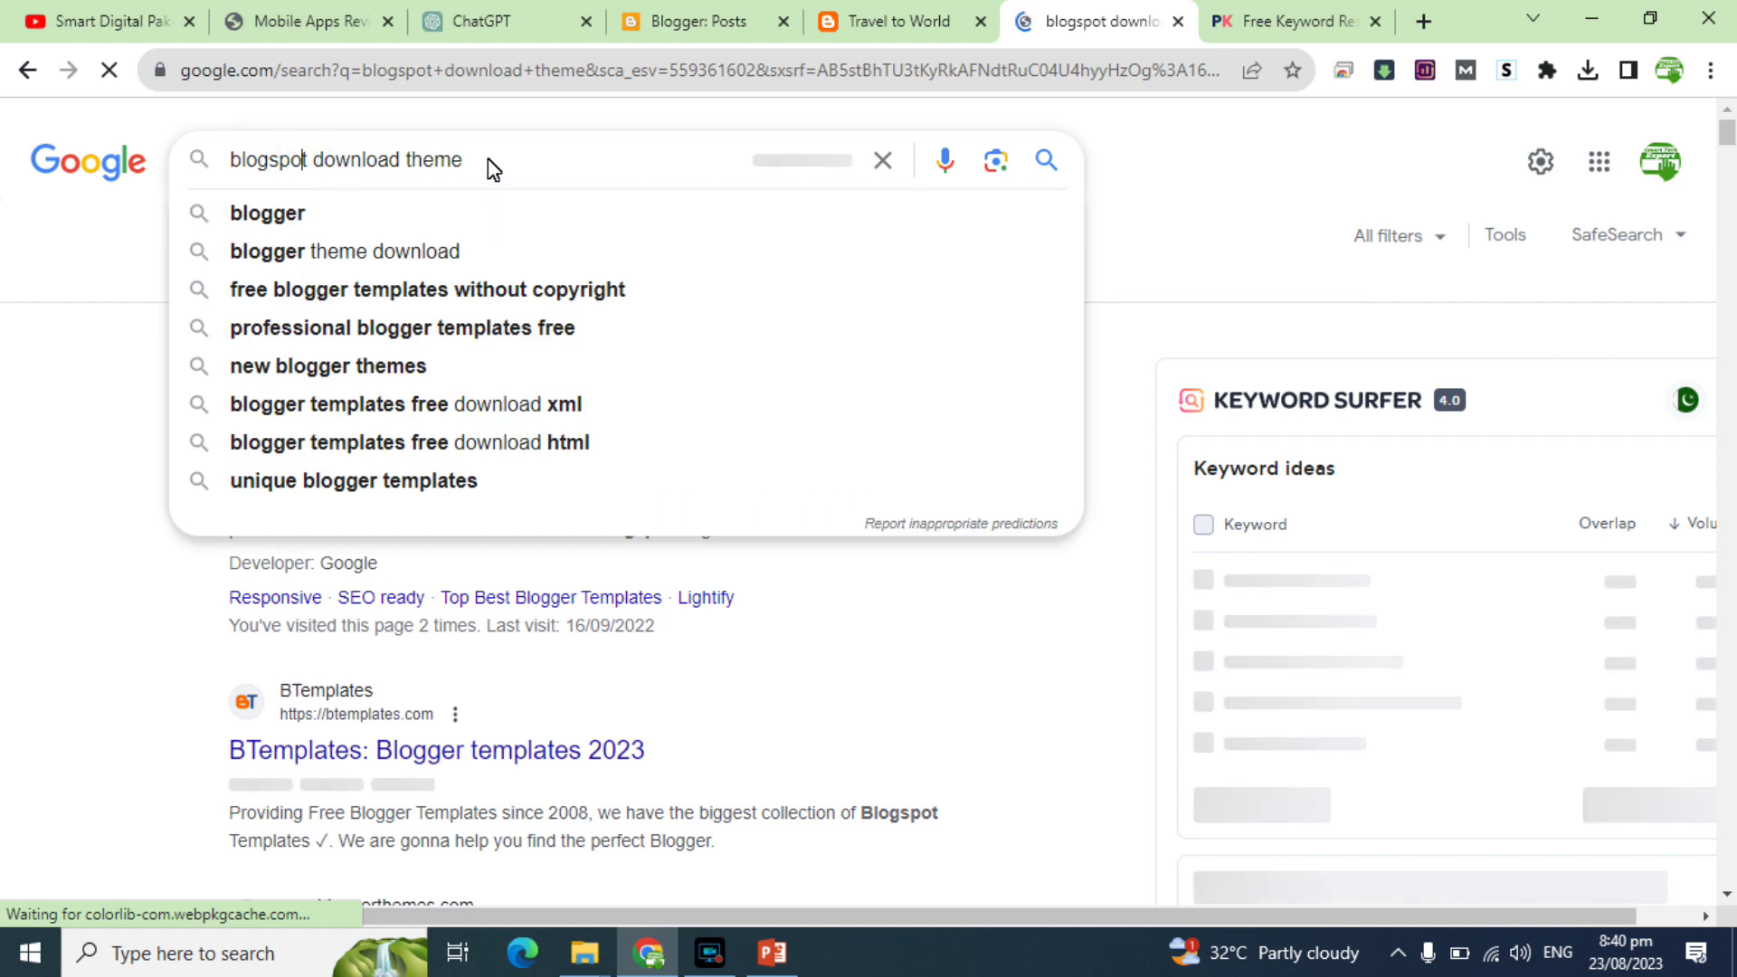
text(for travel)
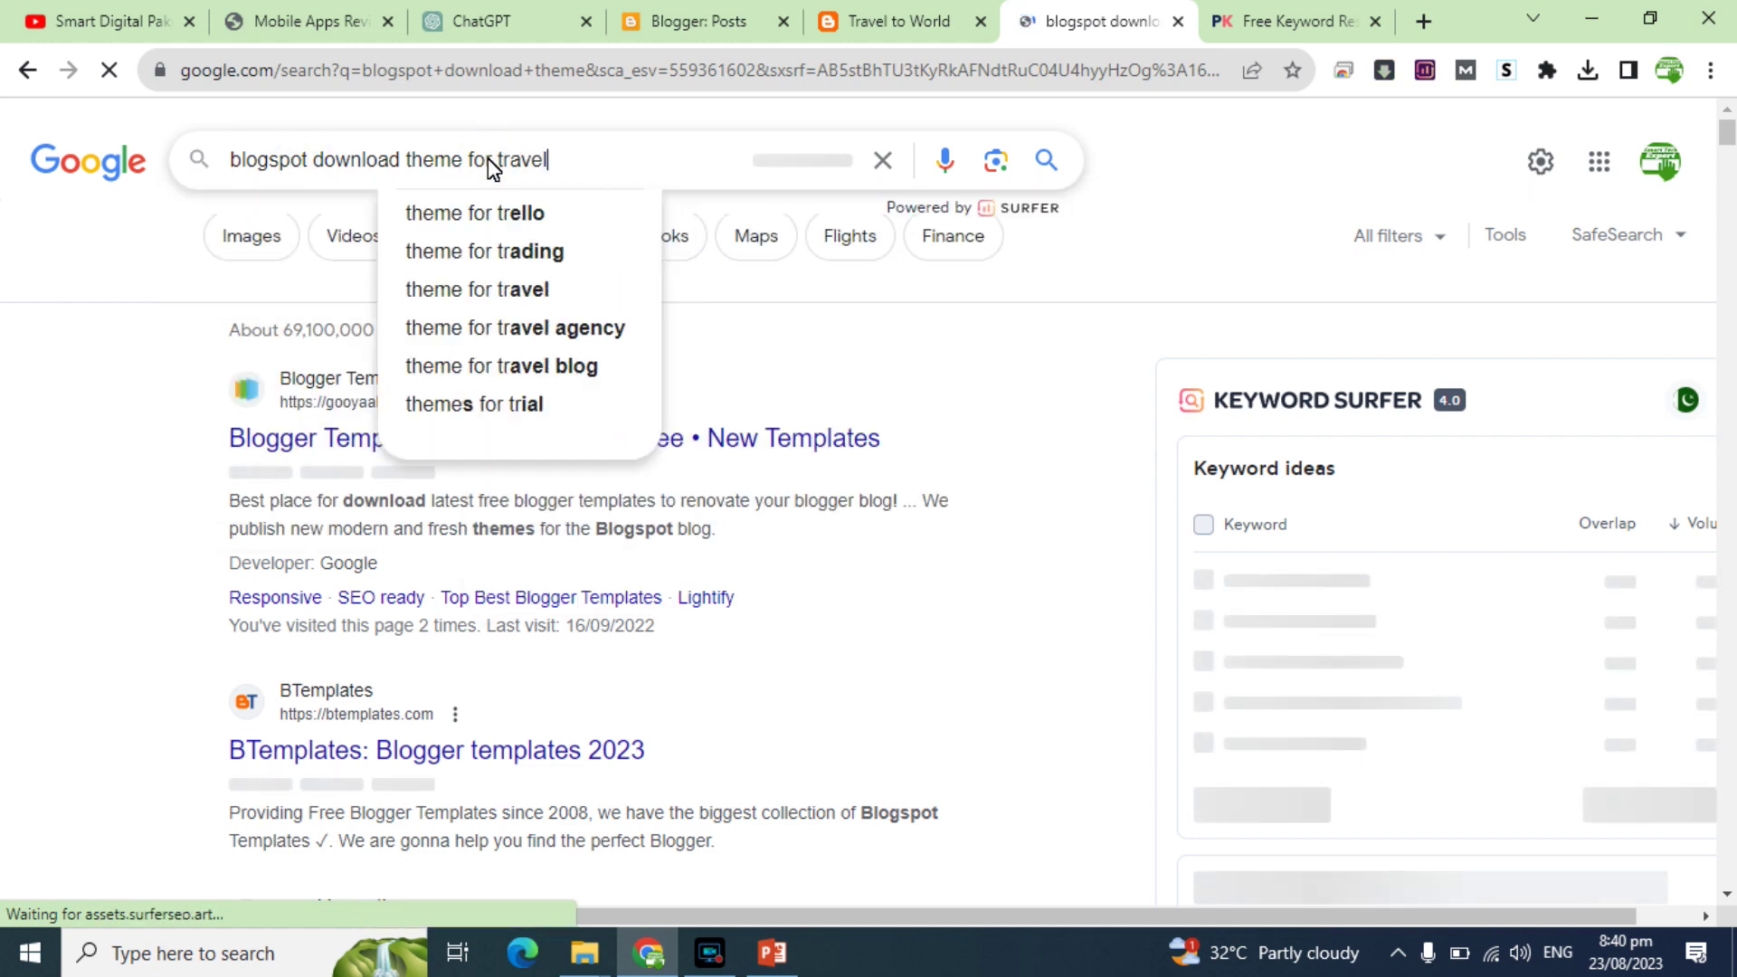
text( website)
key(Return)
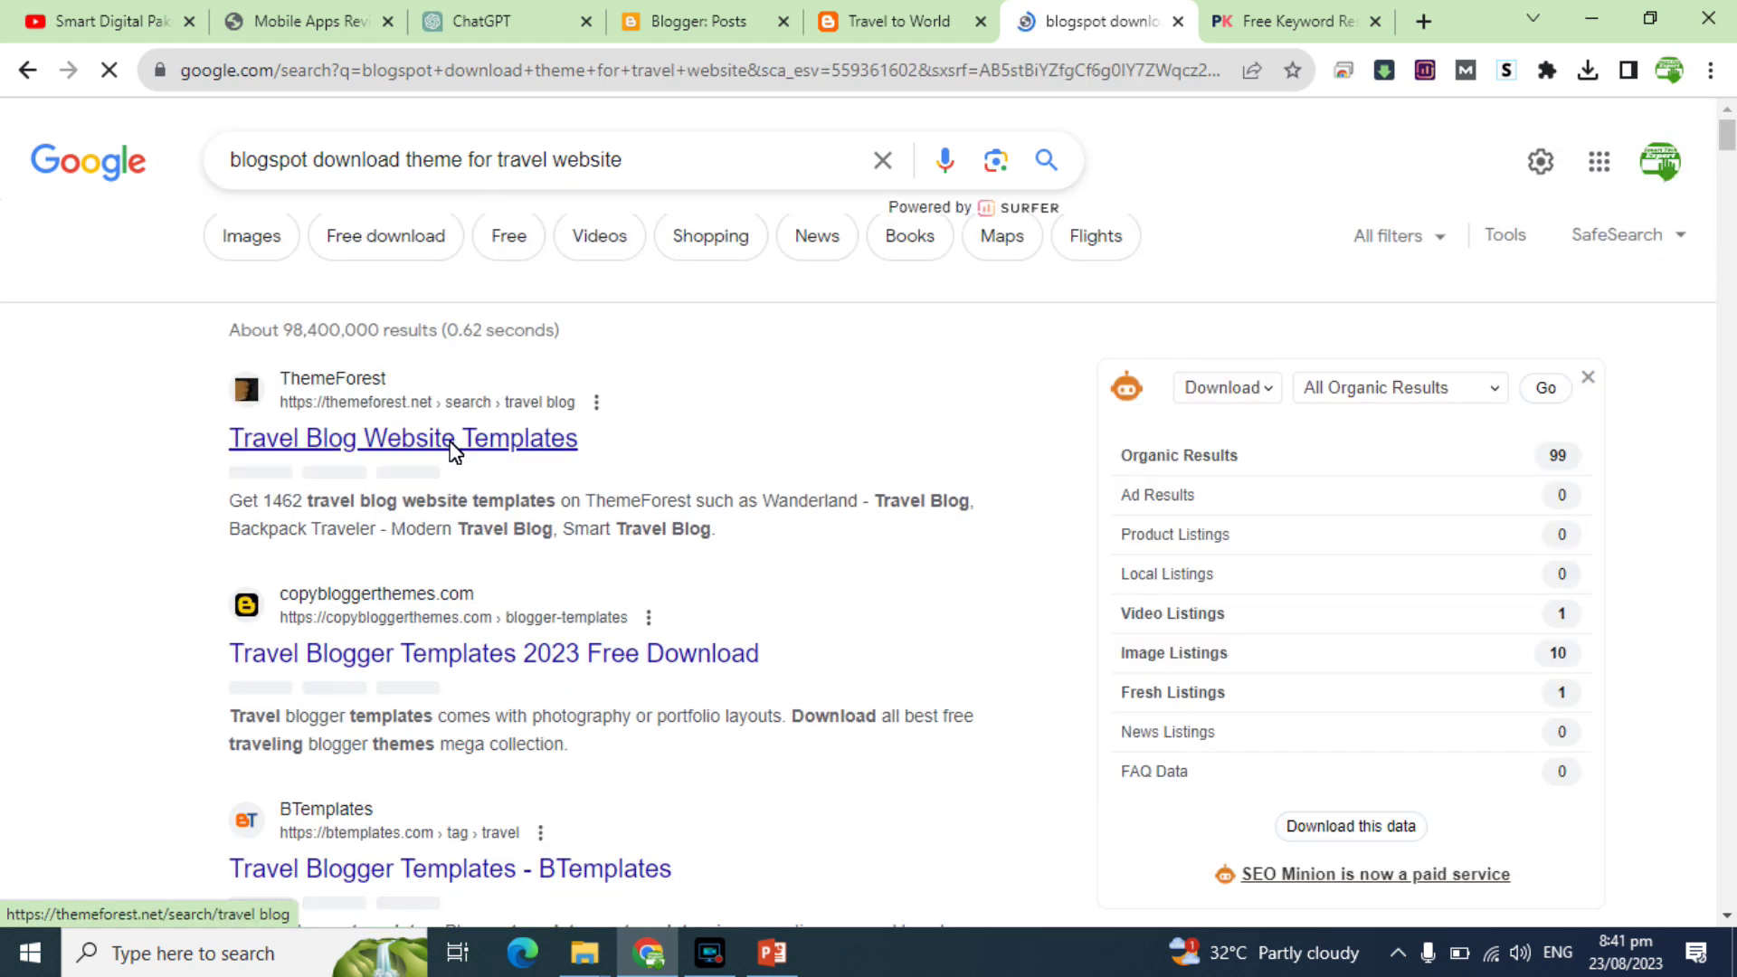
Step: Open the copybloggerthemes.com result "Travel Blogger Templates 2023 Free Download" in a new tab and look through its travel templates
right_click(440, 661)
click(463, 680)
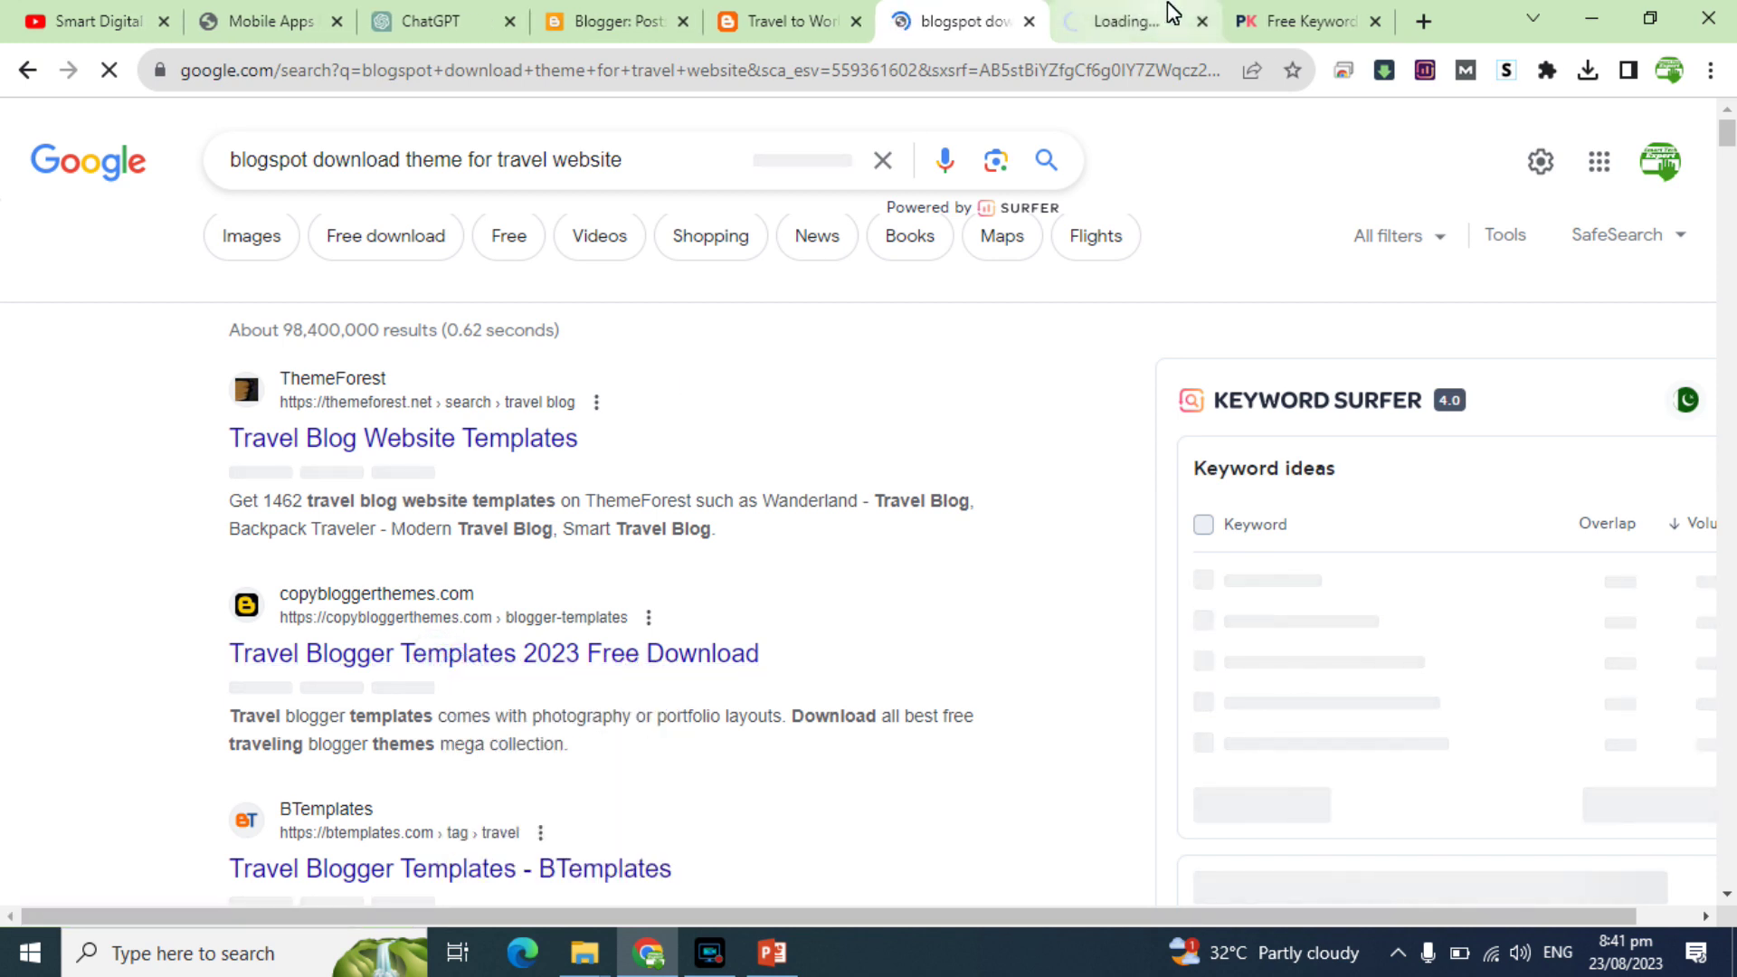
click(1171, 10)
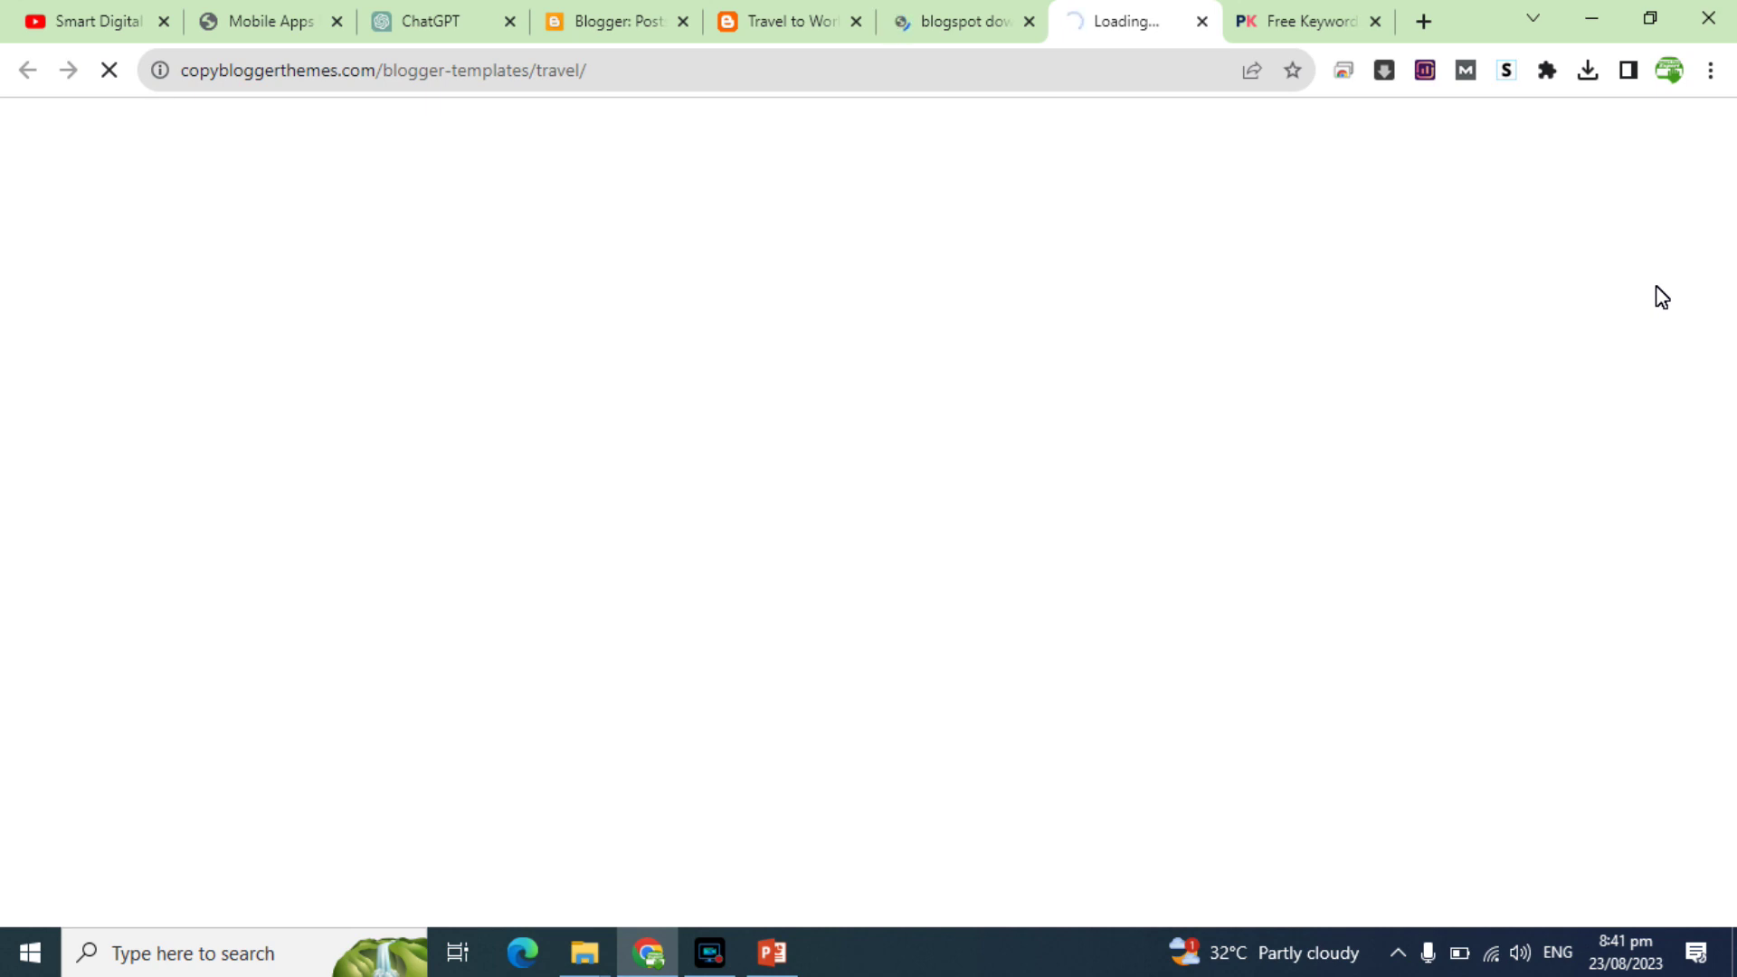
scroll(1660, 296, down, 10)
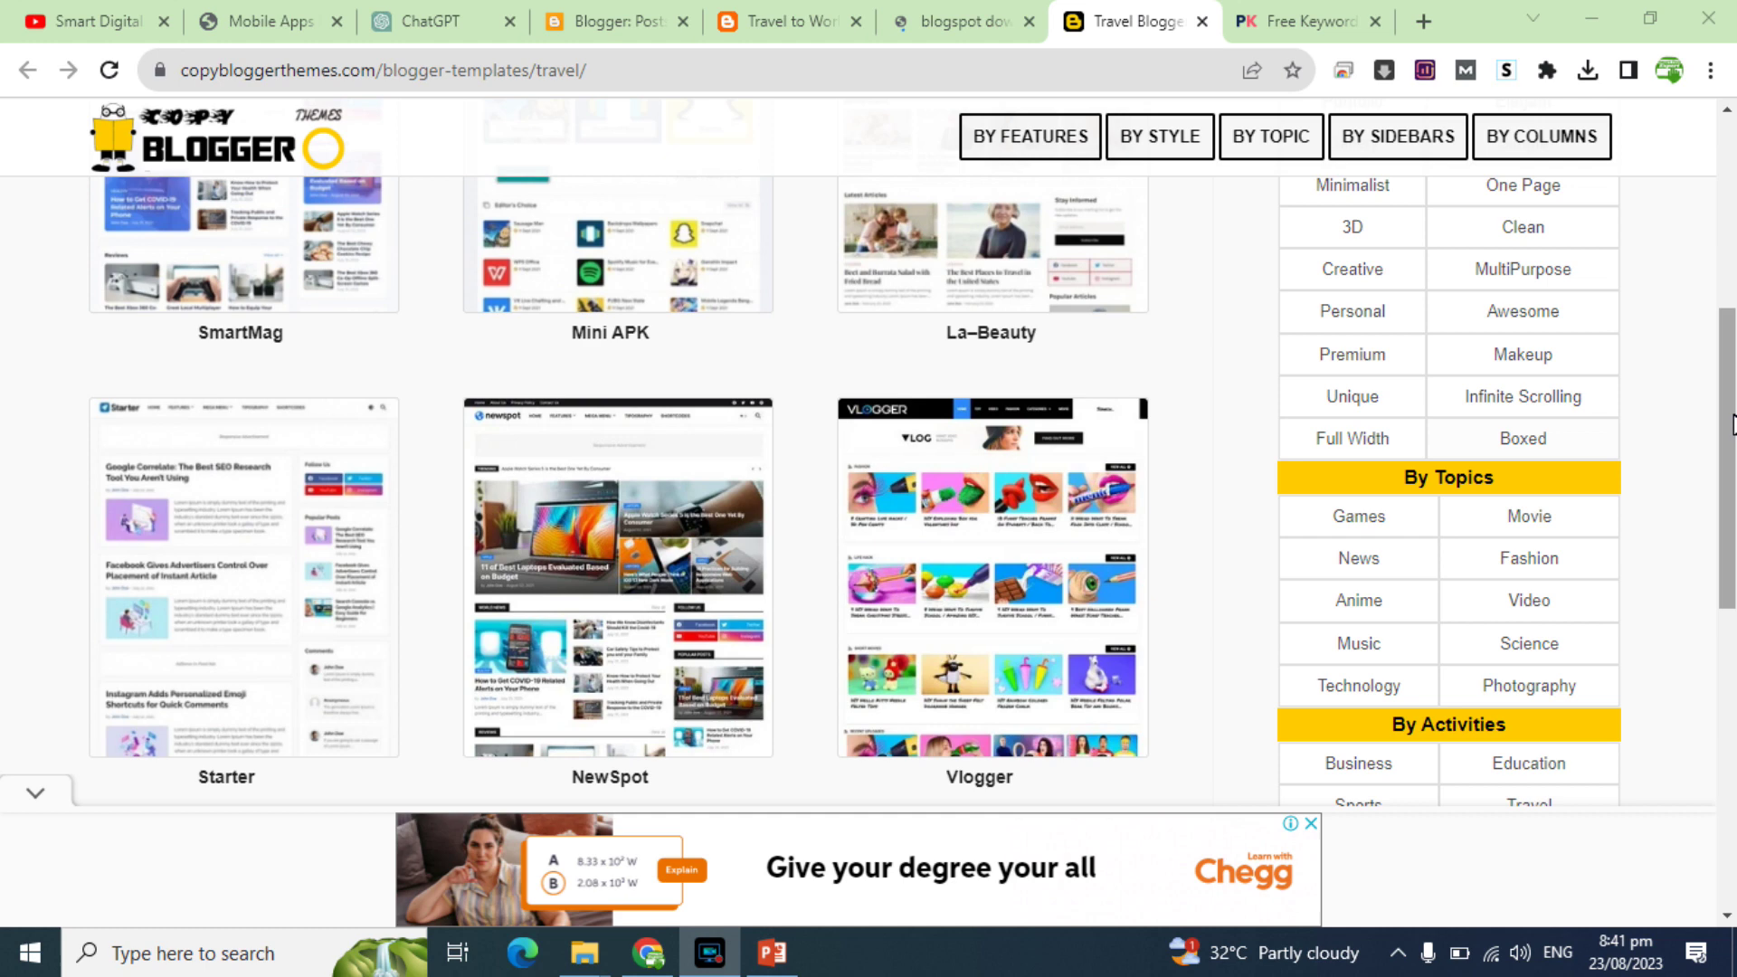
scroll(1731, 423, down, 4)
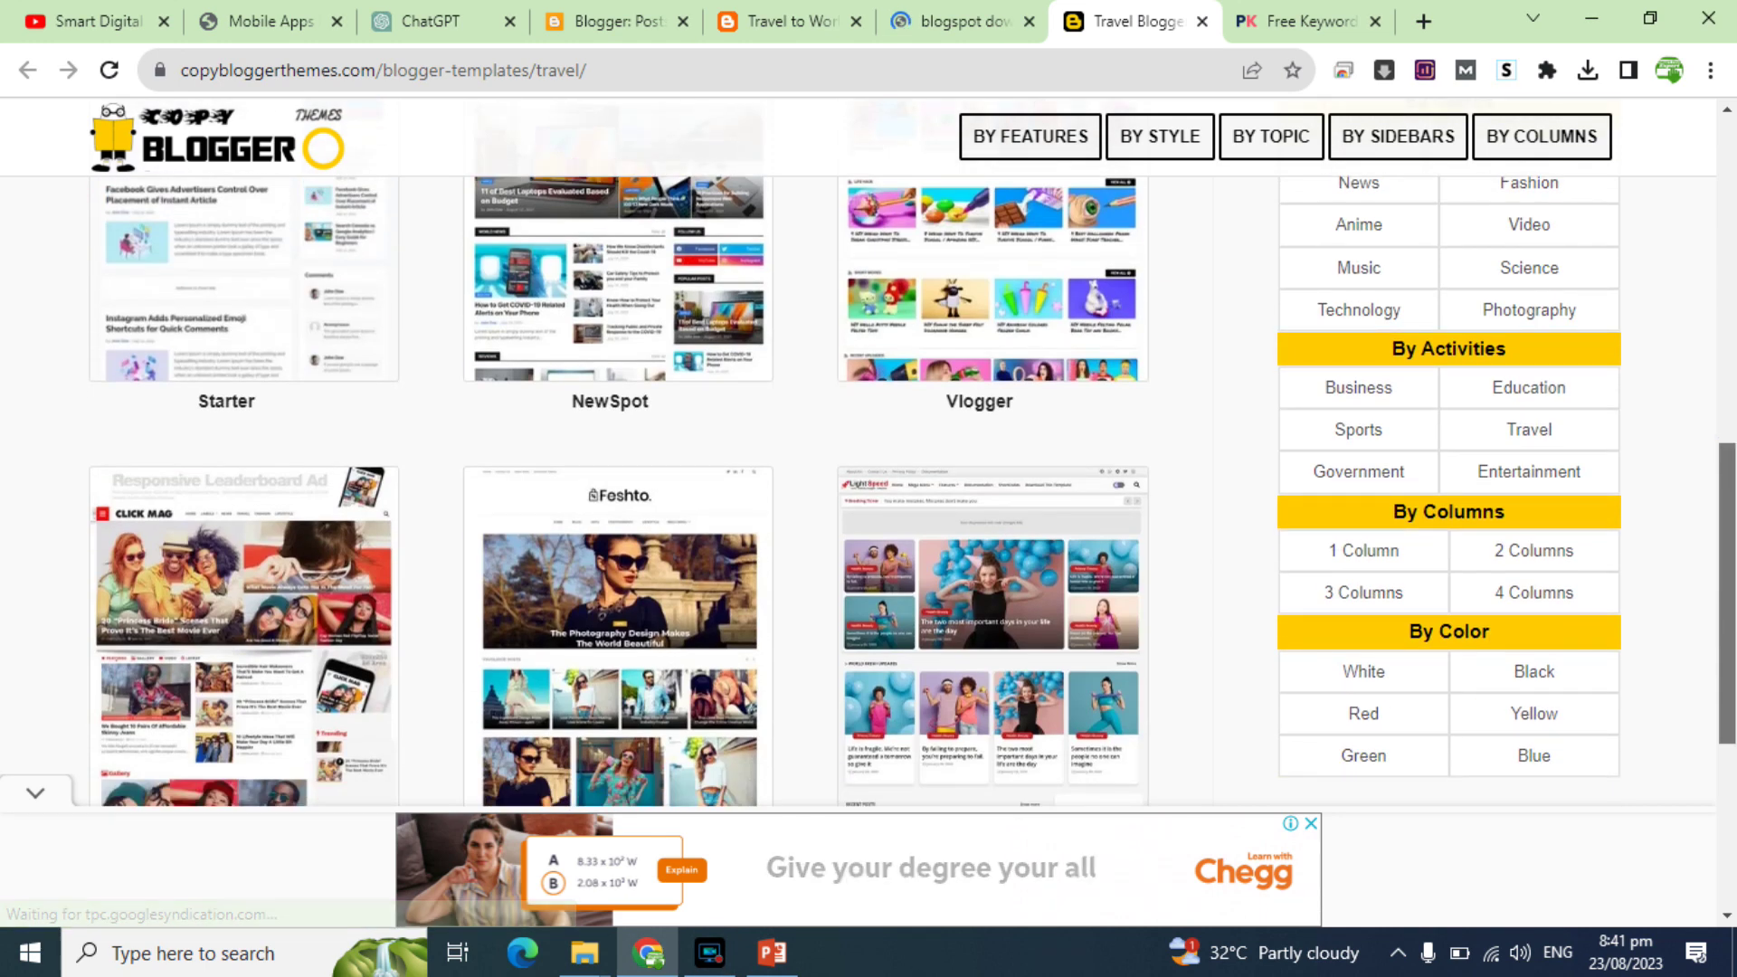
scroll(1731, 627, down, 2)
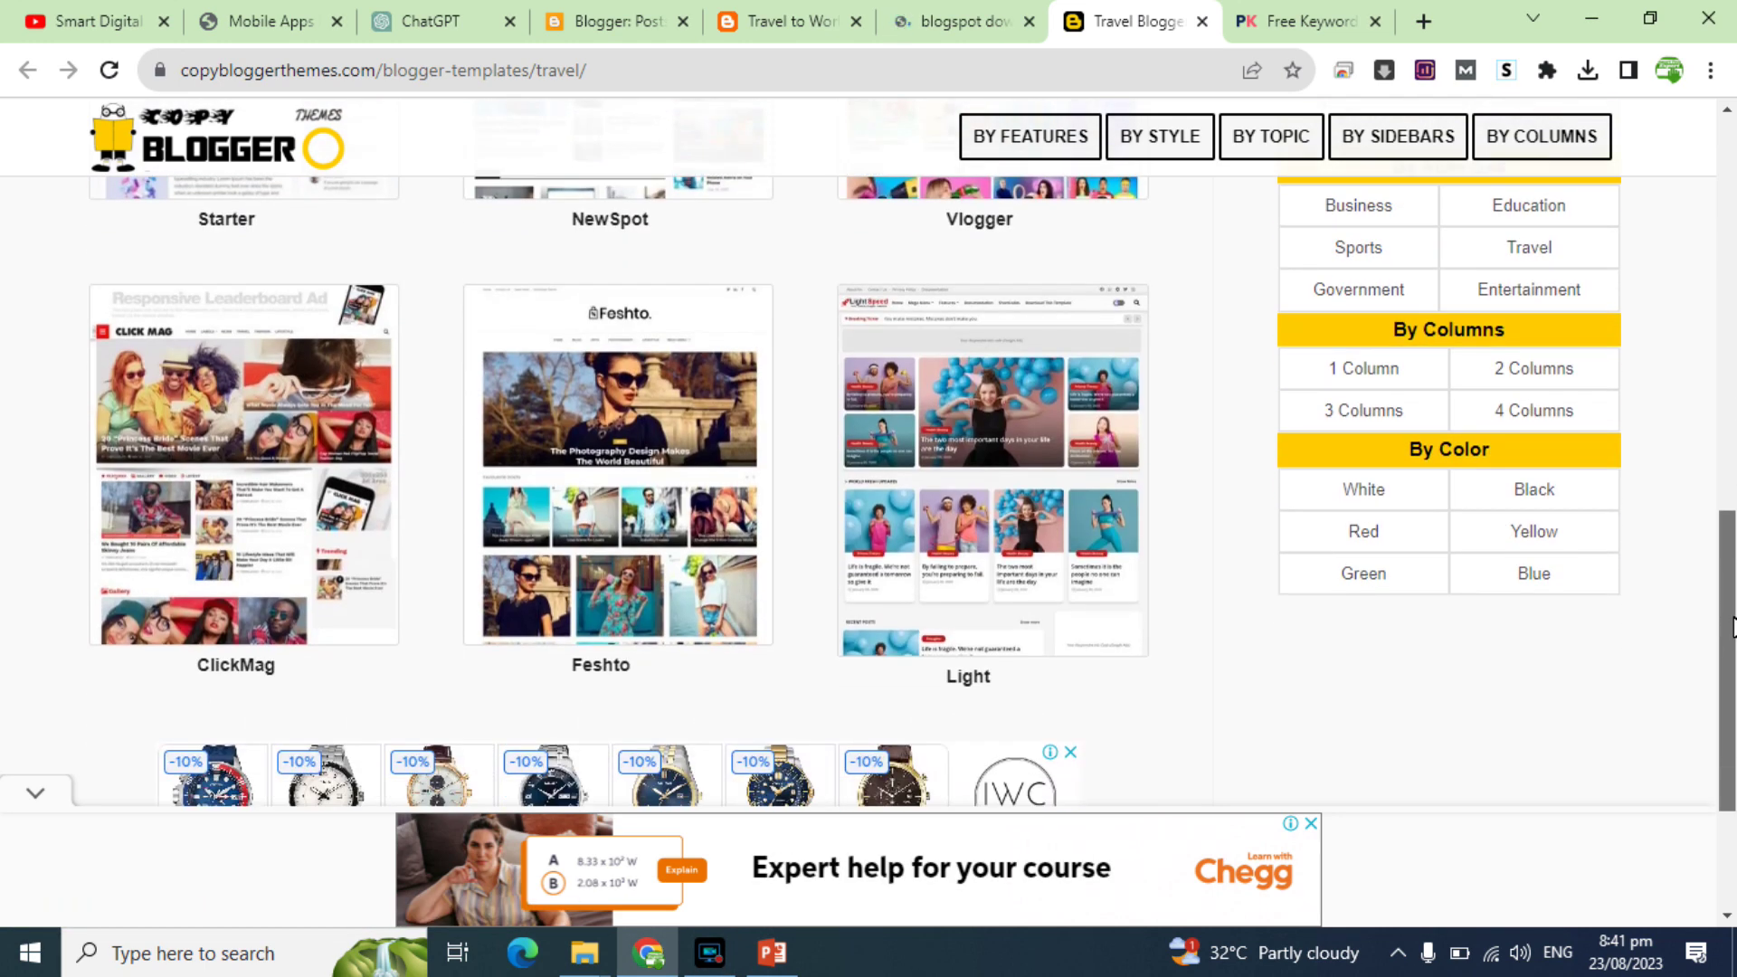
scroll(1731, 627, down, 4)
scroll(1731, 627, up, 20)
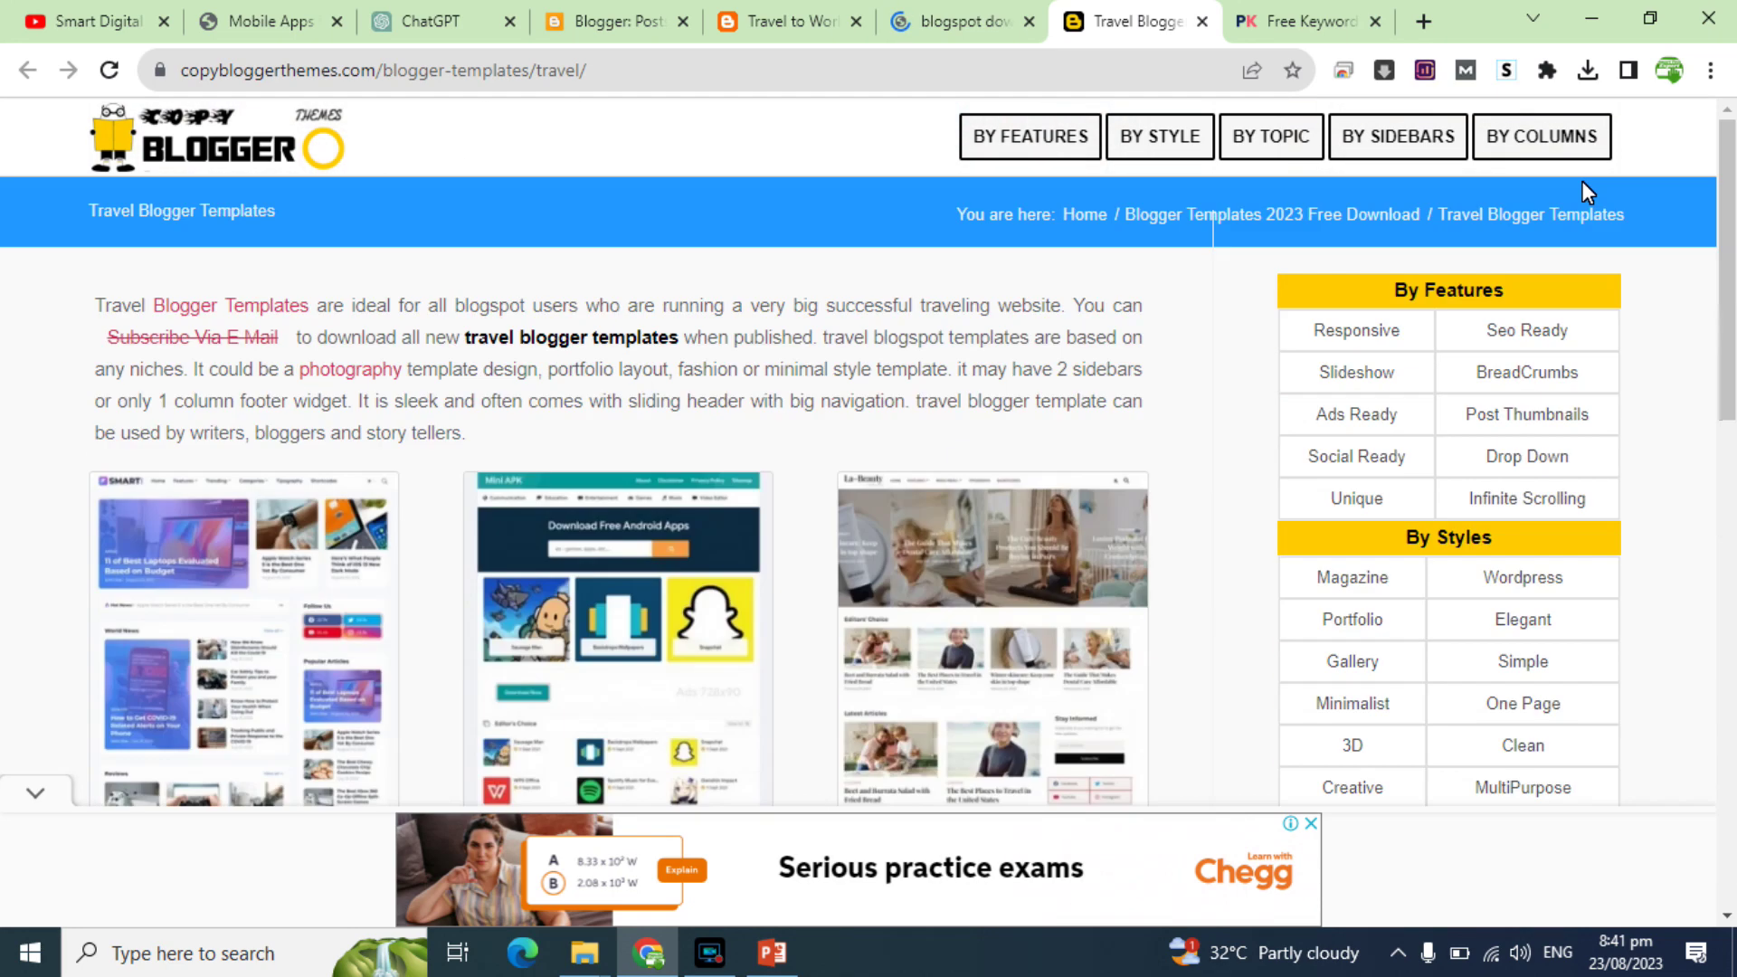
Step: Open the search results "Travel Blog Website Templates" from ThemeForest and "Travel Blogger Templates - BTemplates" in new tabs
click(960, 21)
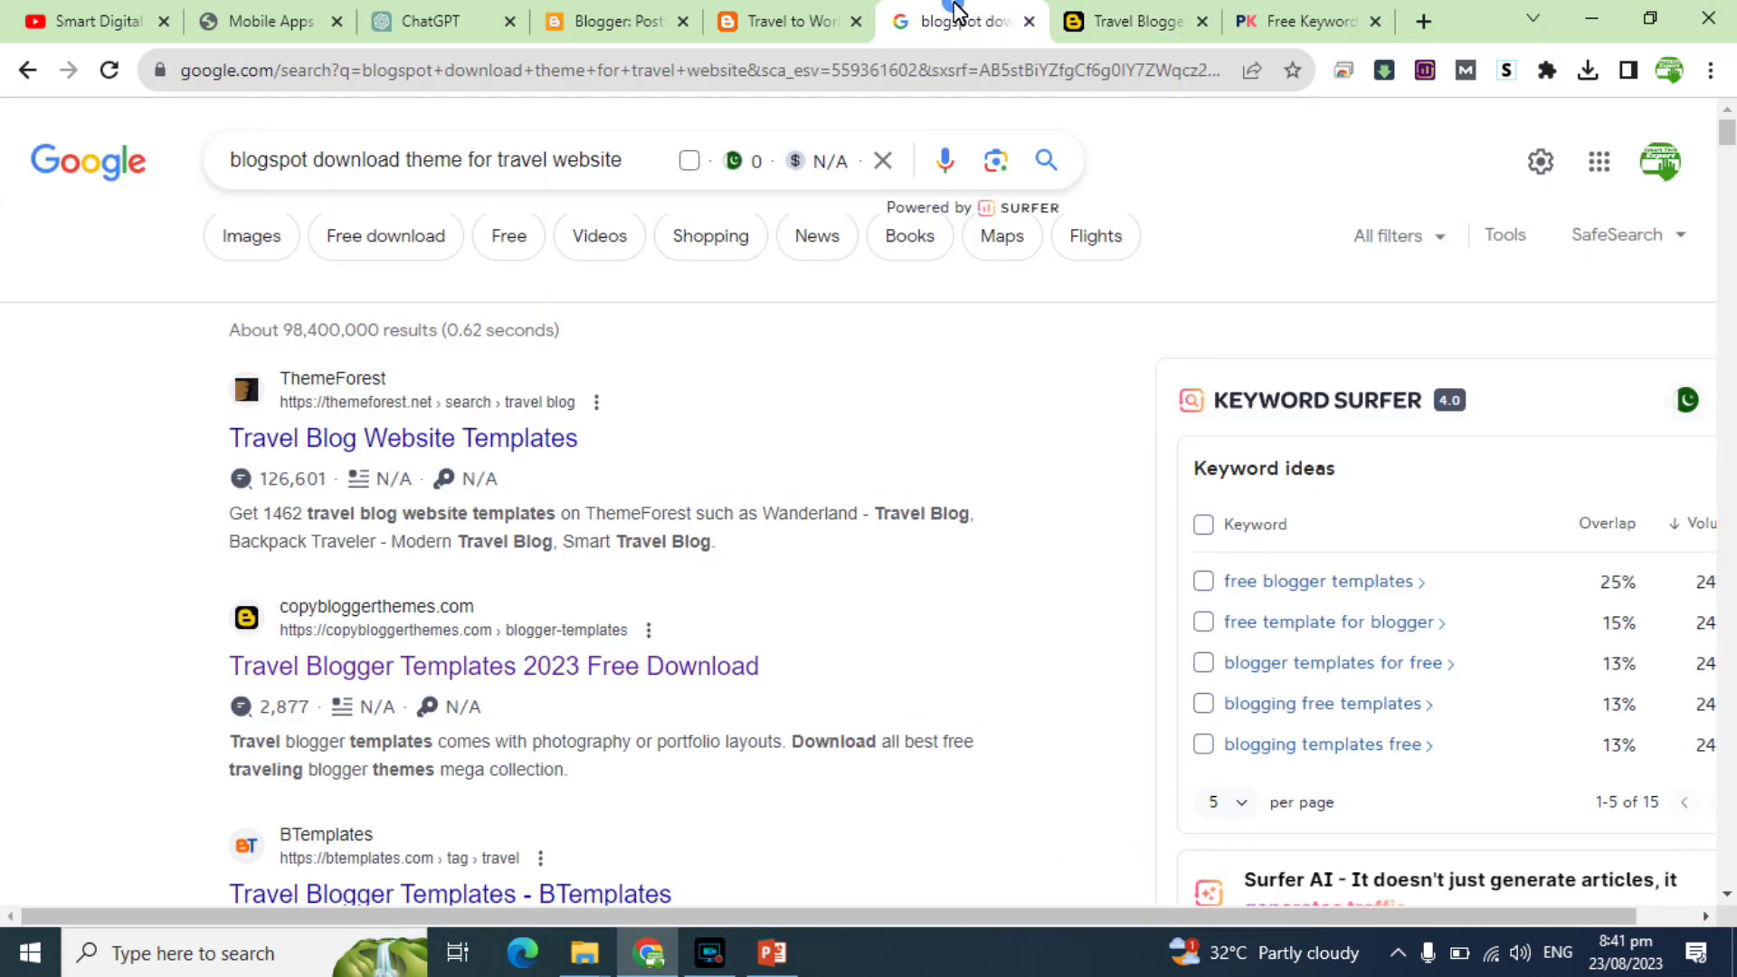
right_click(472, 431)
click(498, 434)
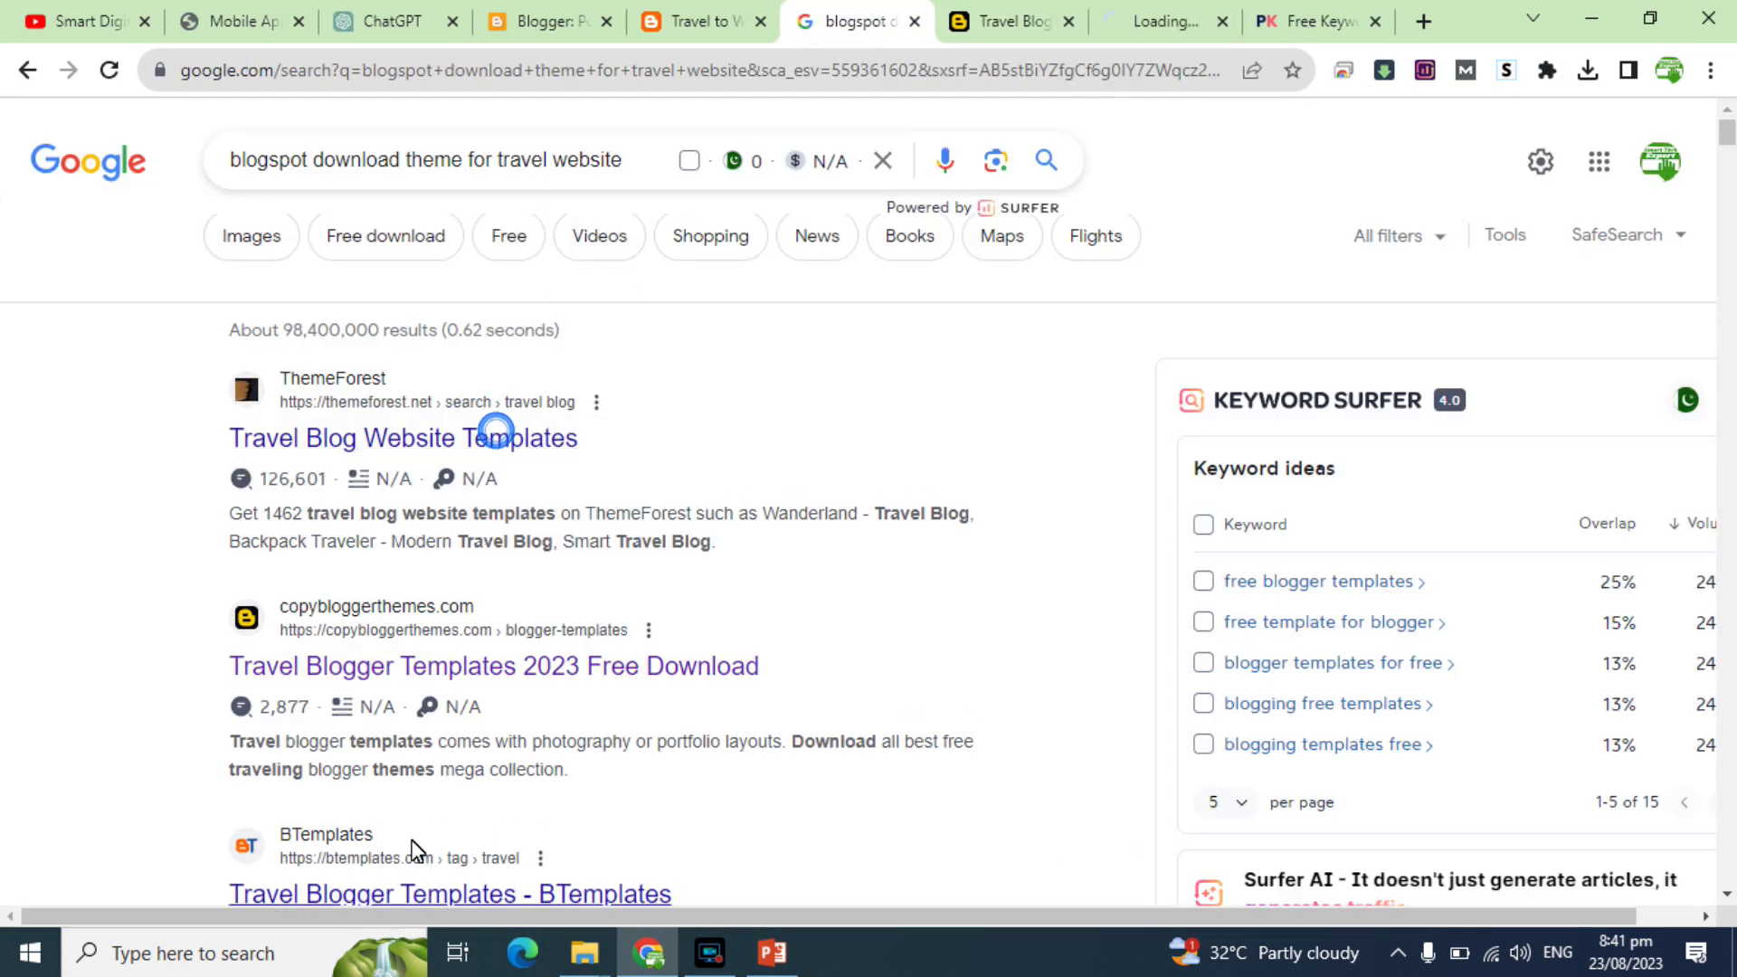
right_click(398, 896)
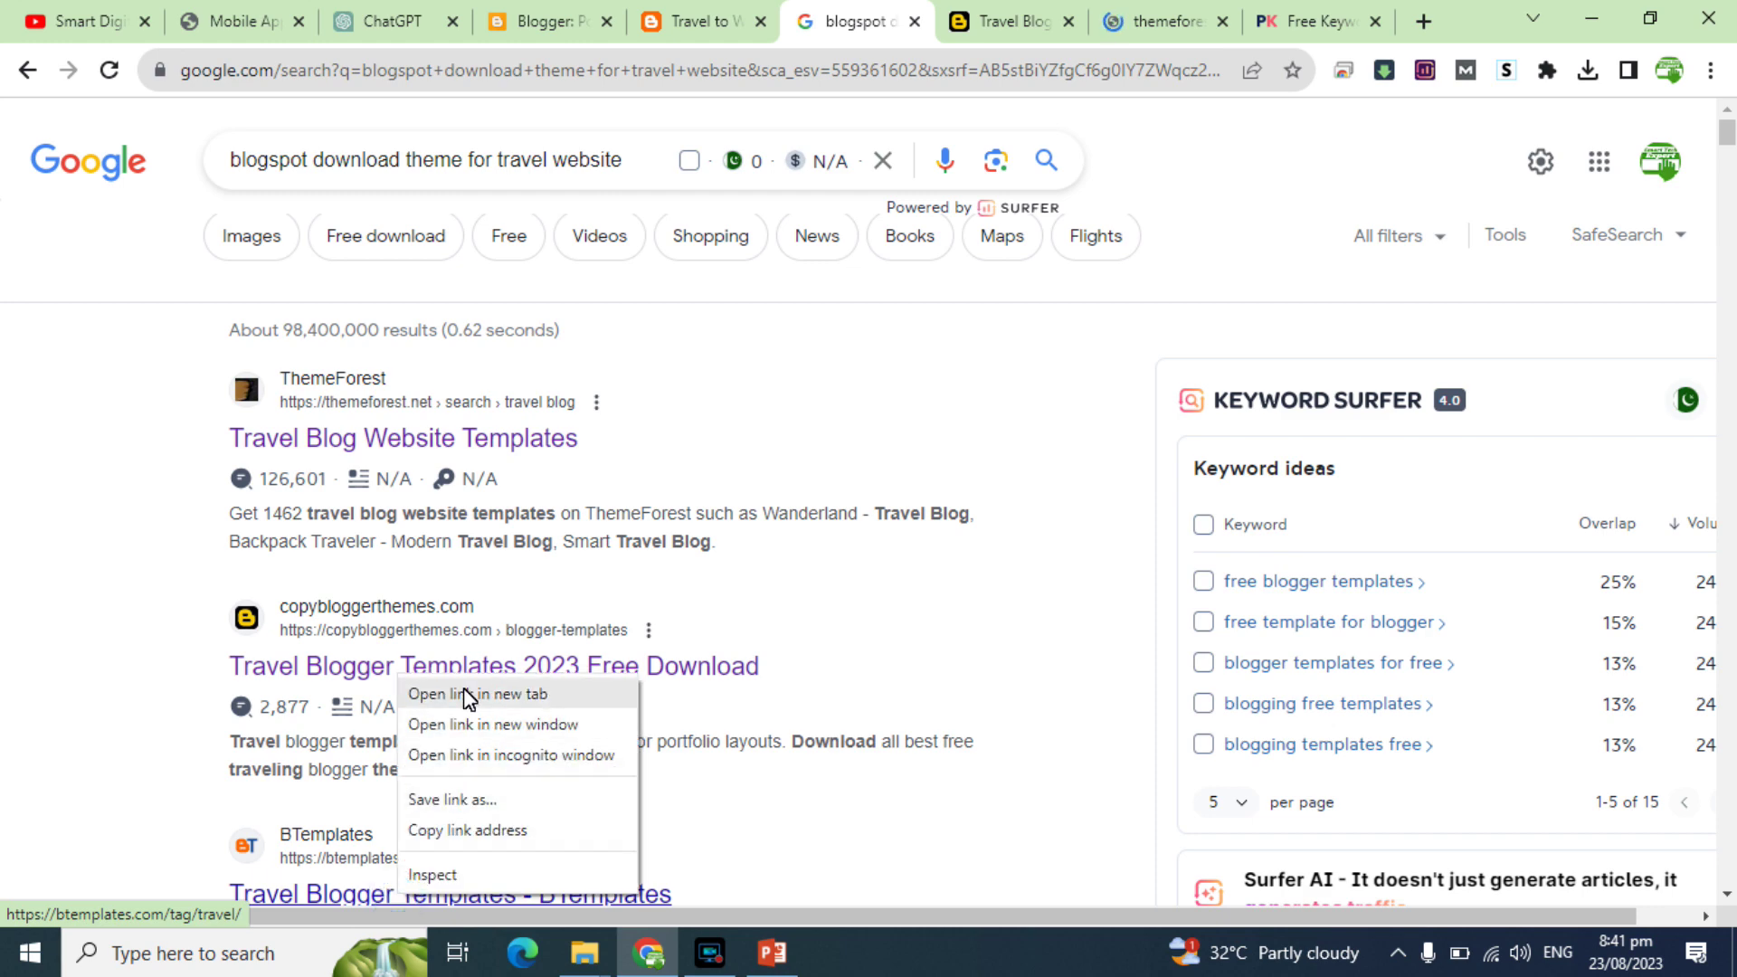
click(468, 695)
Step: Browse the travel blog themes on ThemeForest and the travel Blogger templates on BTemplates
click(1027, 15)
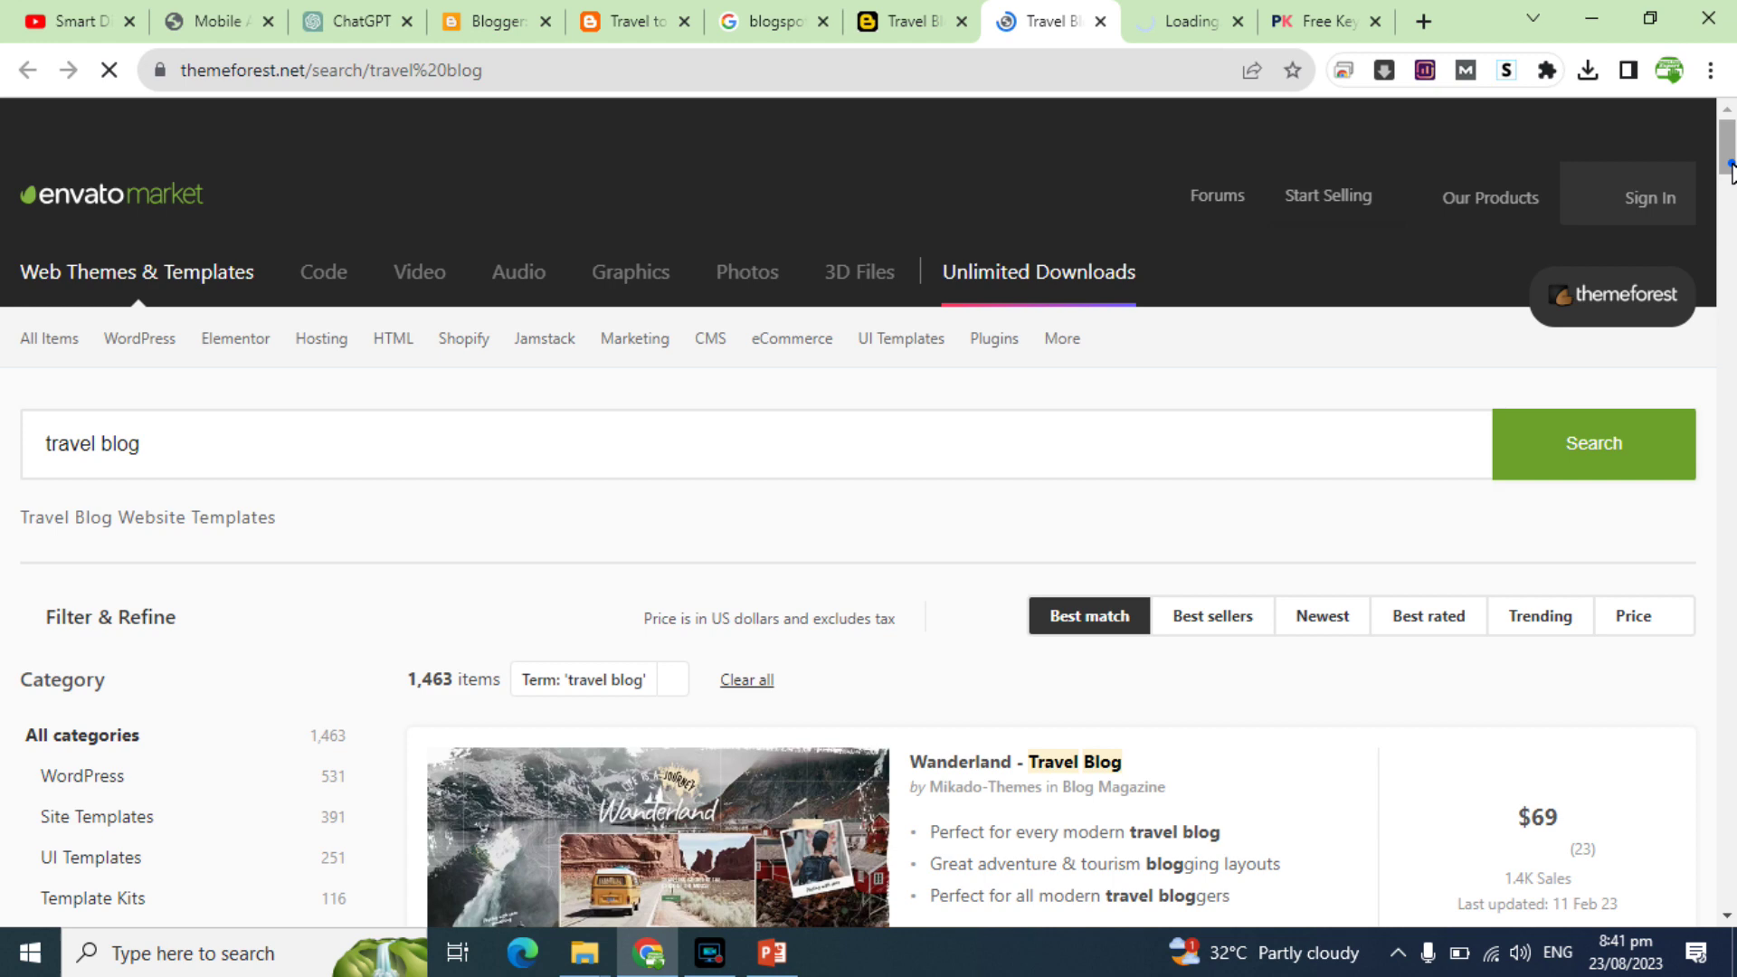
scroll(1731, 170, down, 3)
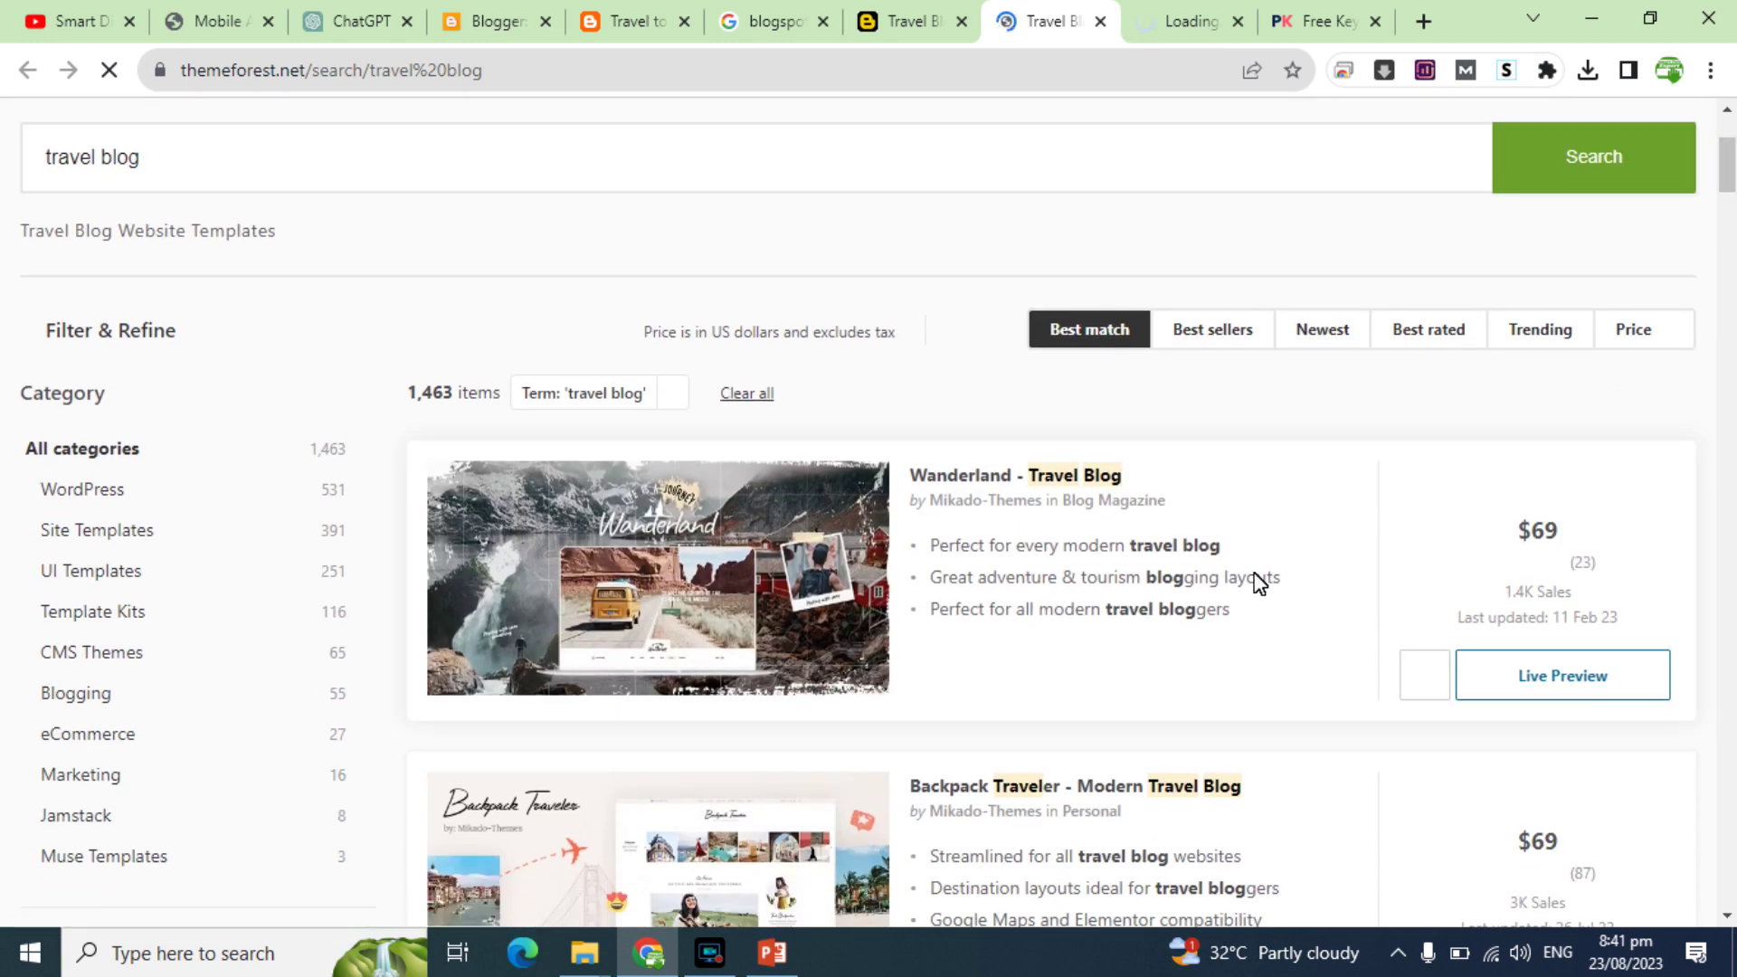
drag(1725, 185, 1725, 261)
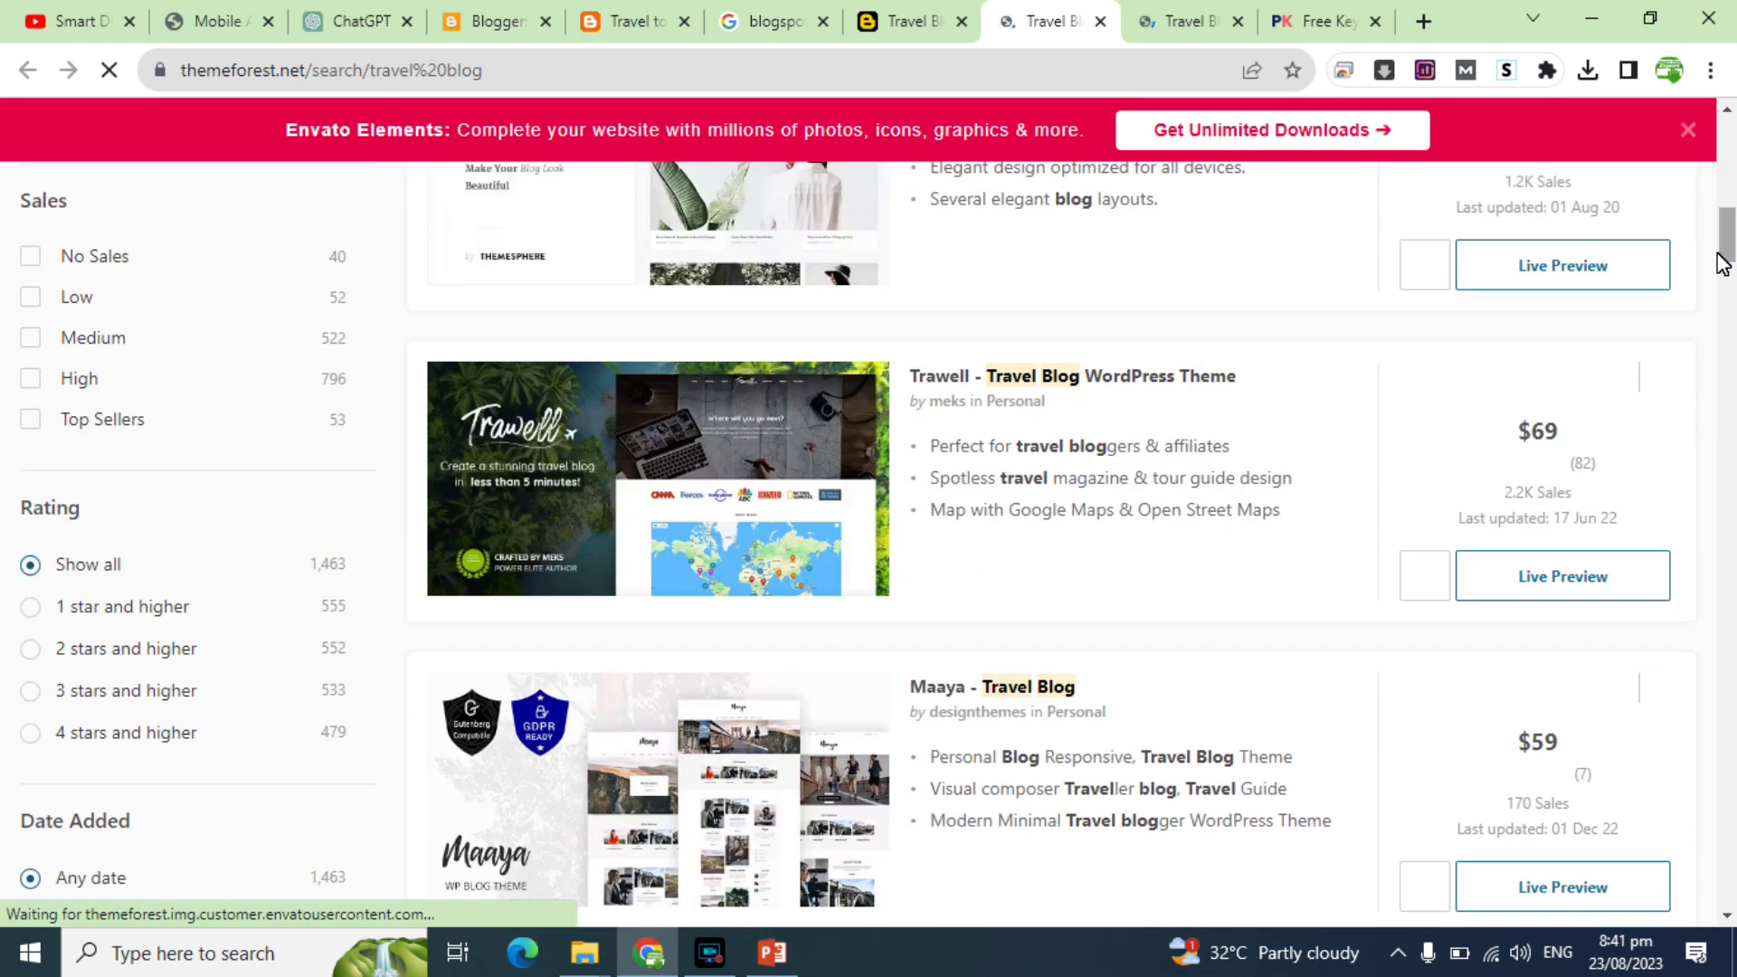
click(1186, 20)
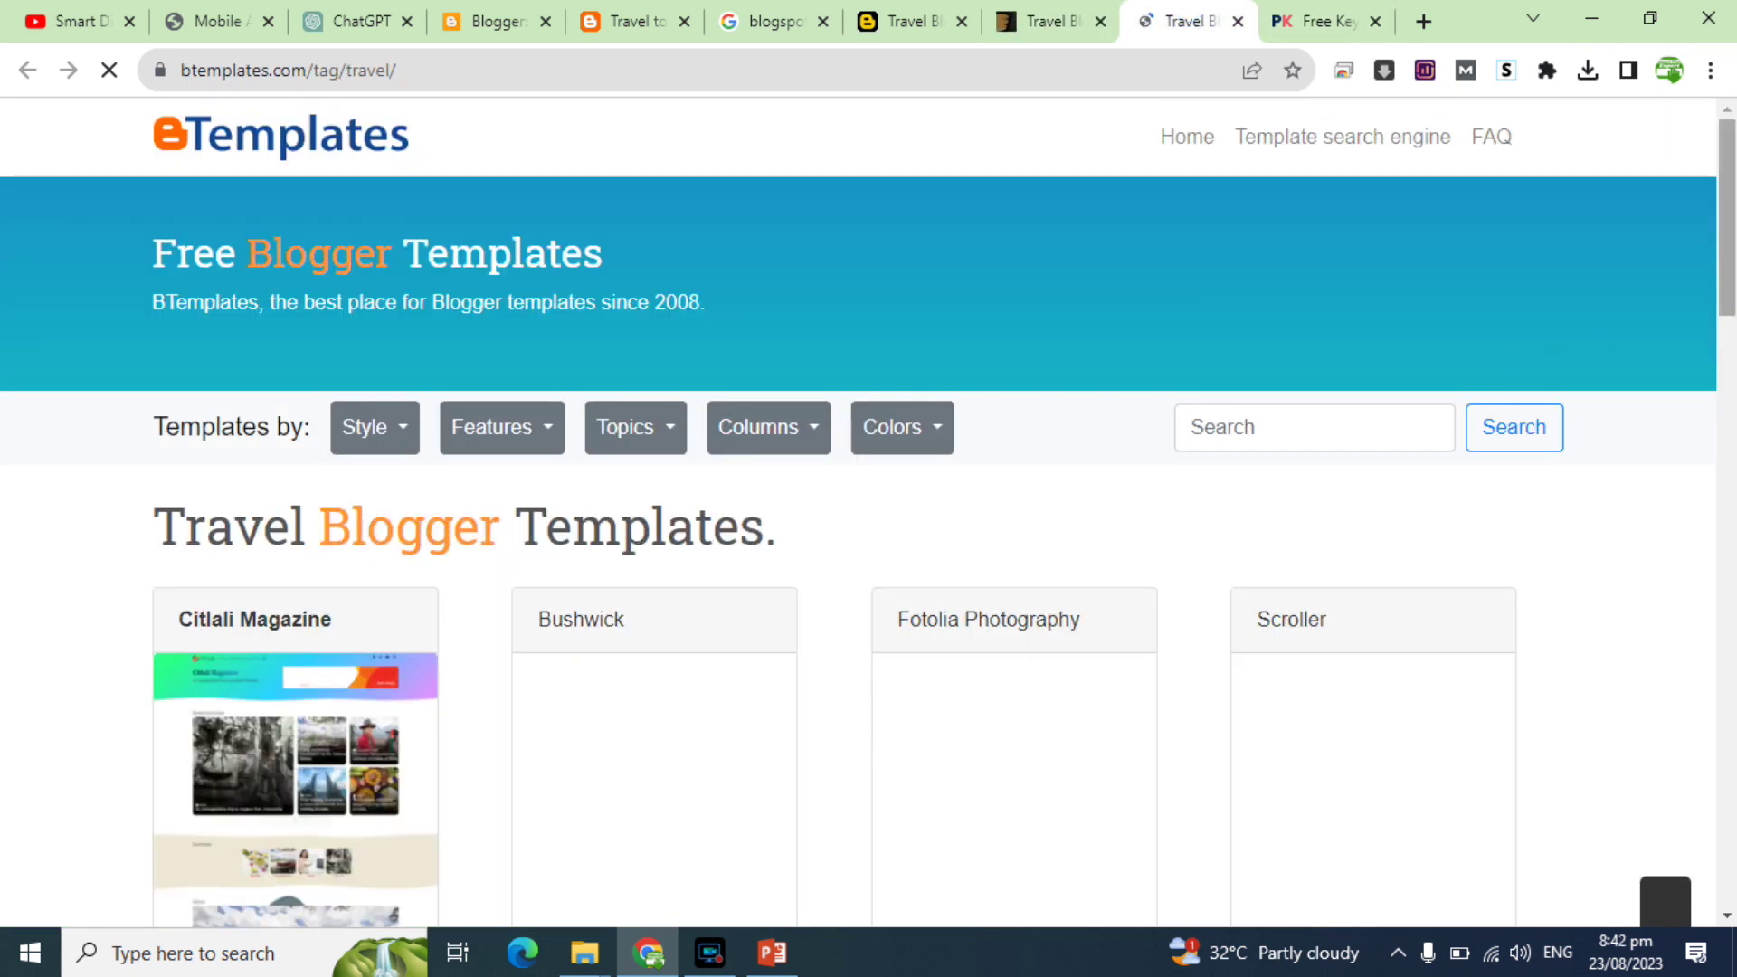
drag(1730, 172, 1729, 261)
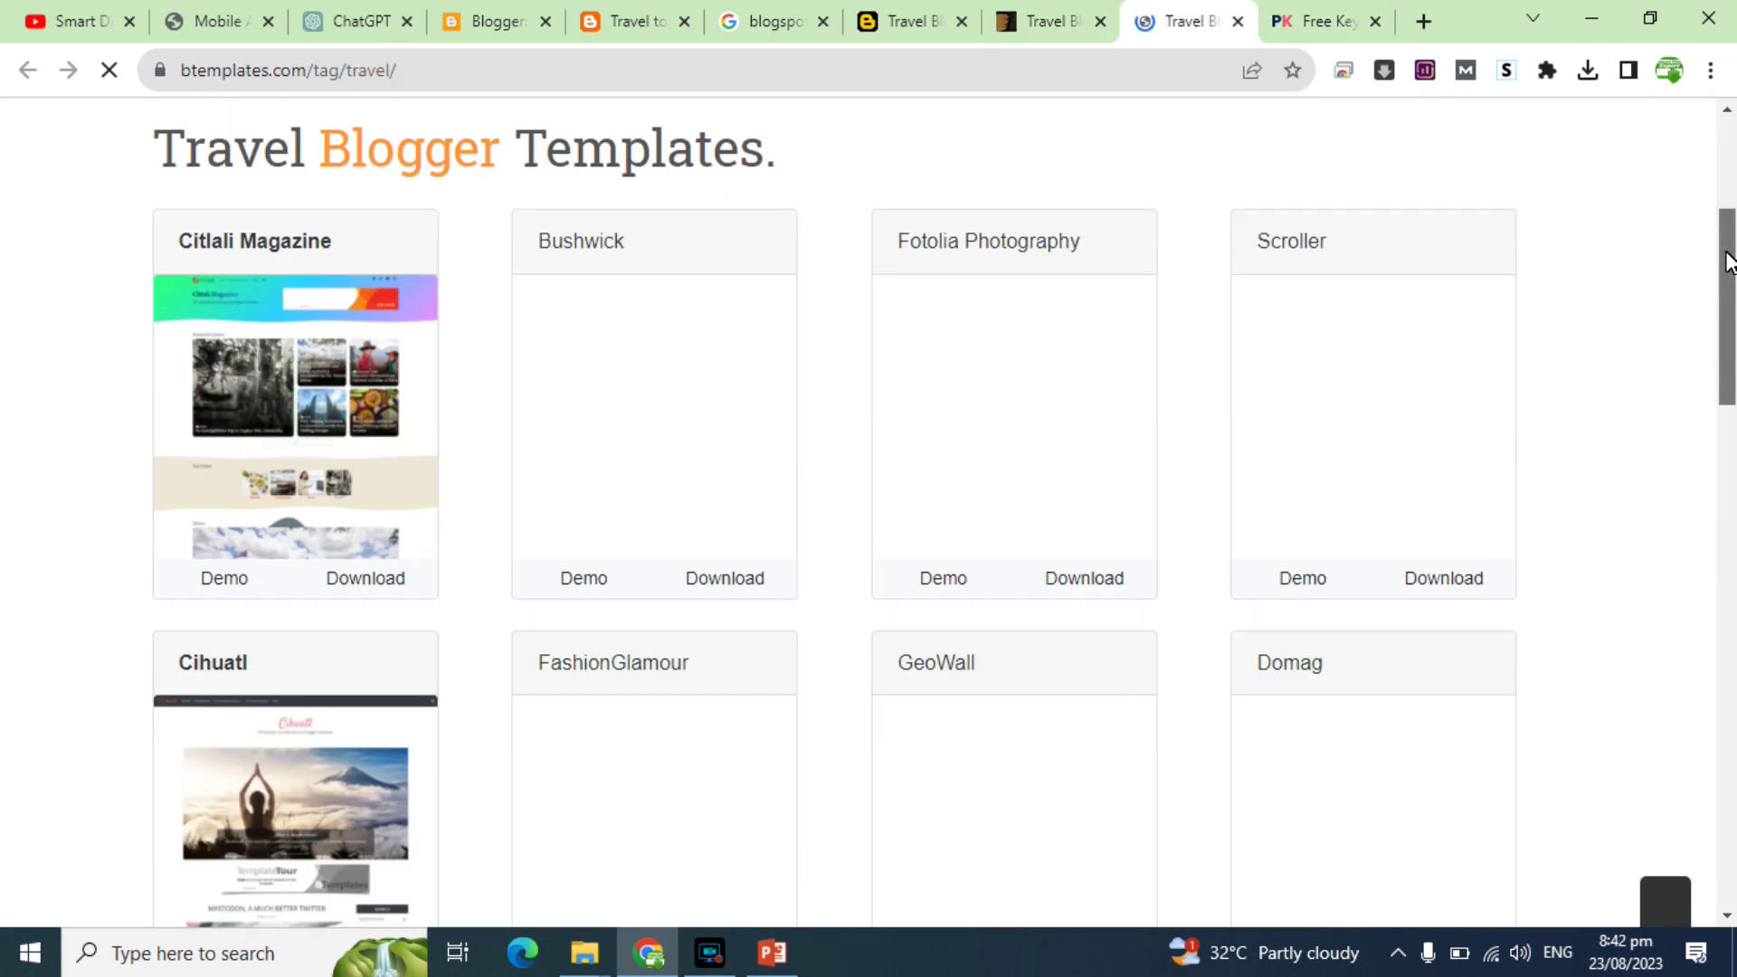
Step: Open the Maya template among the BTemplates travel templates and download its free version
drag(1730, 260, 1729, 420)
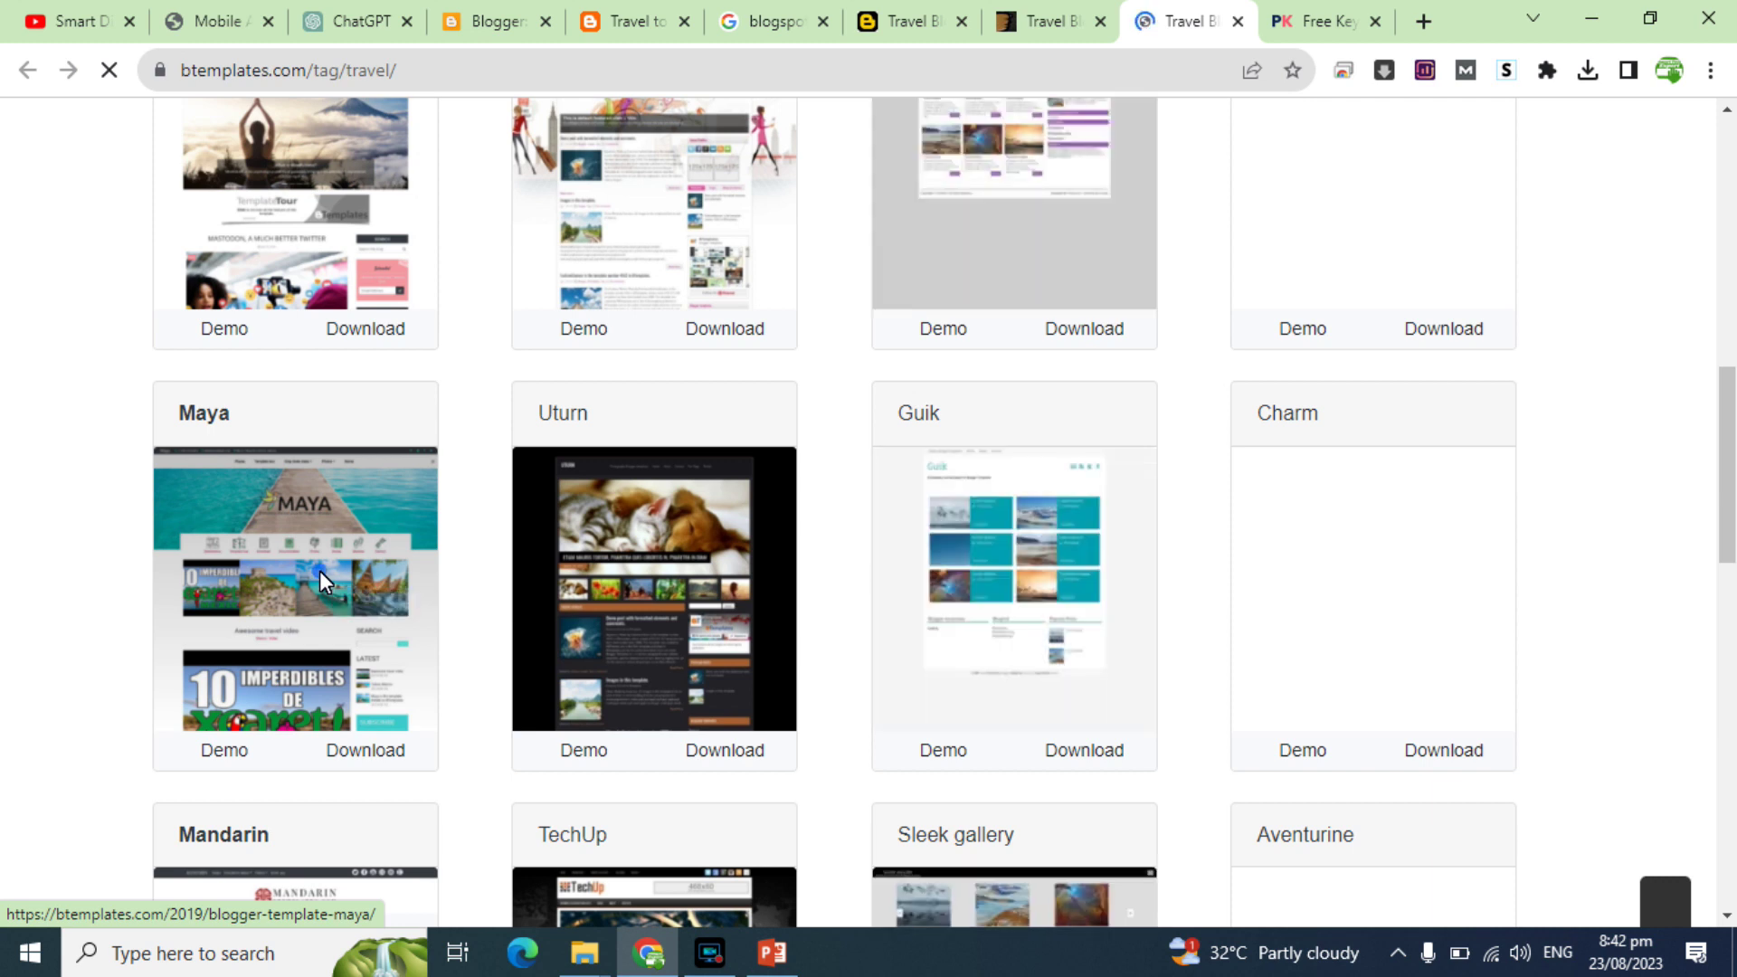
click(362, 751)
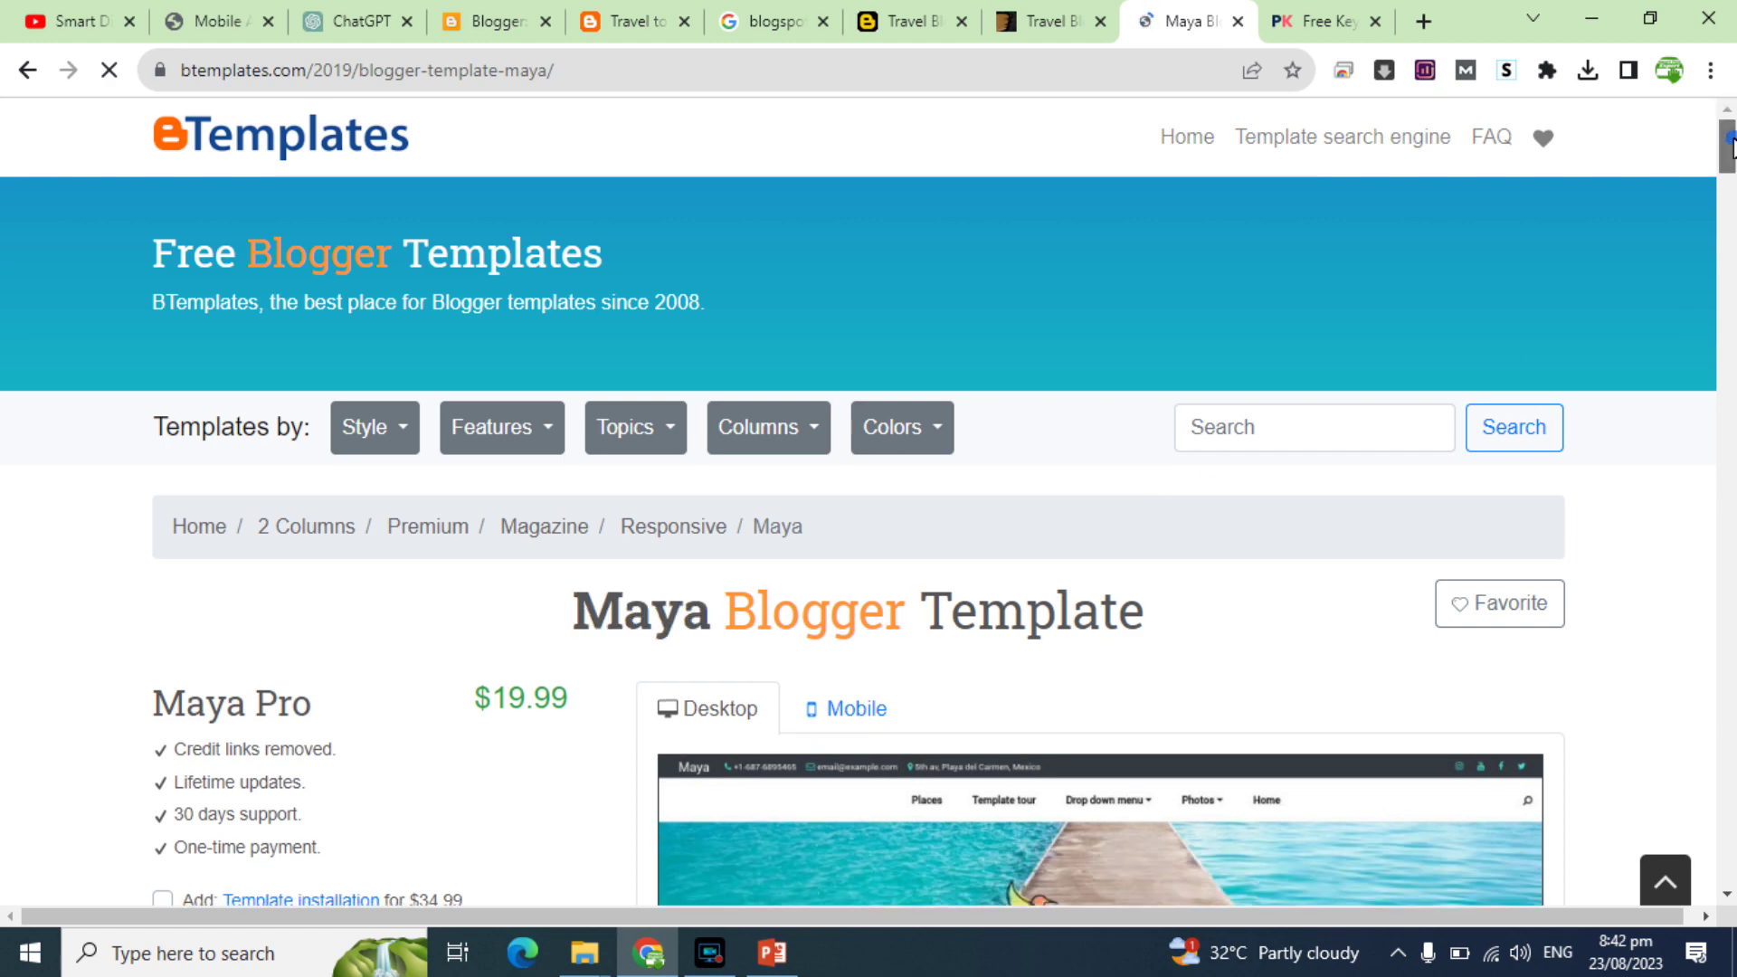
drag(1731, 145, 1731, 195)
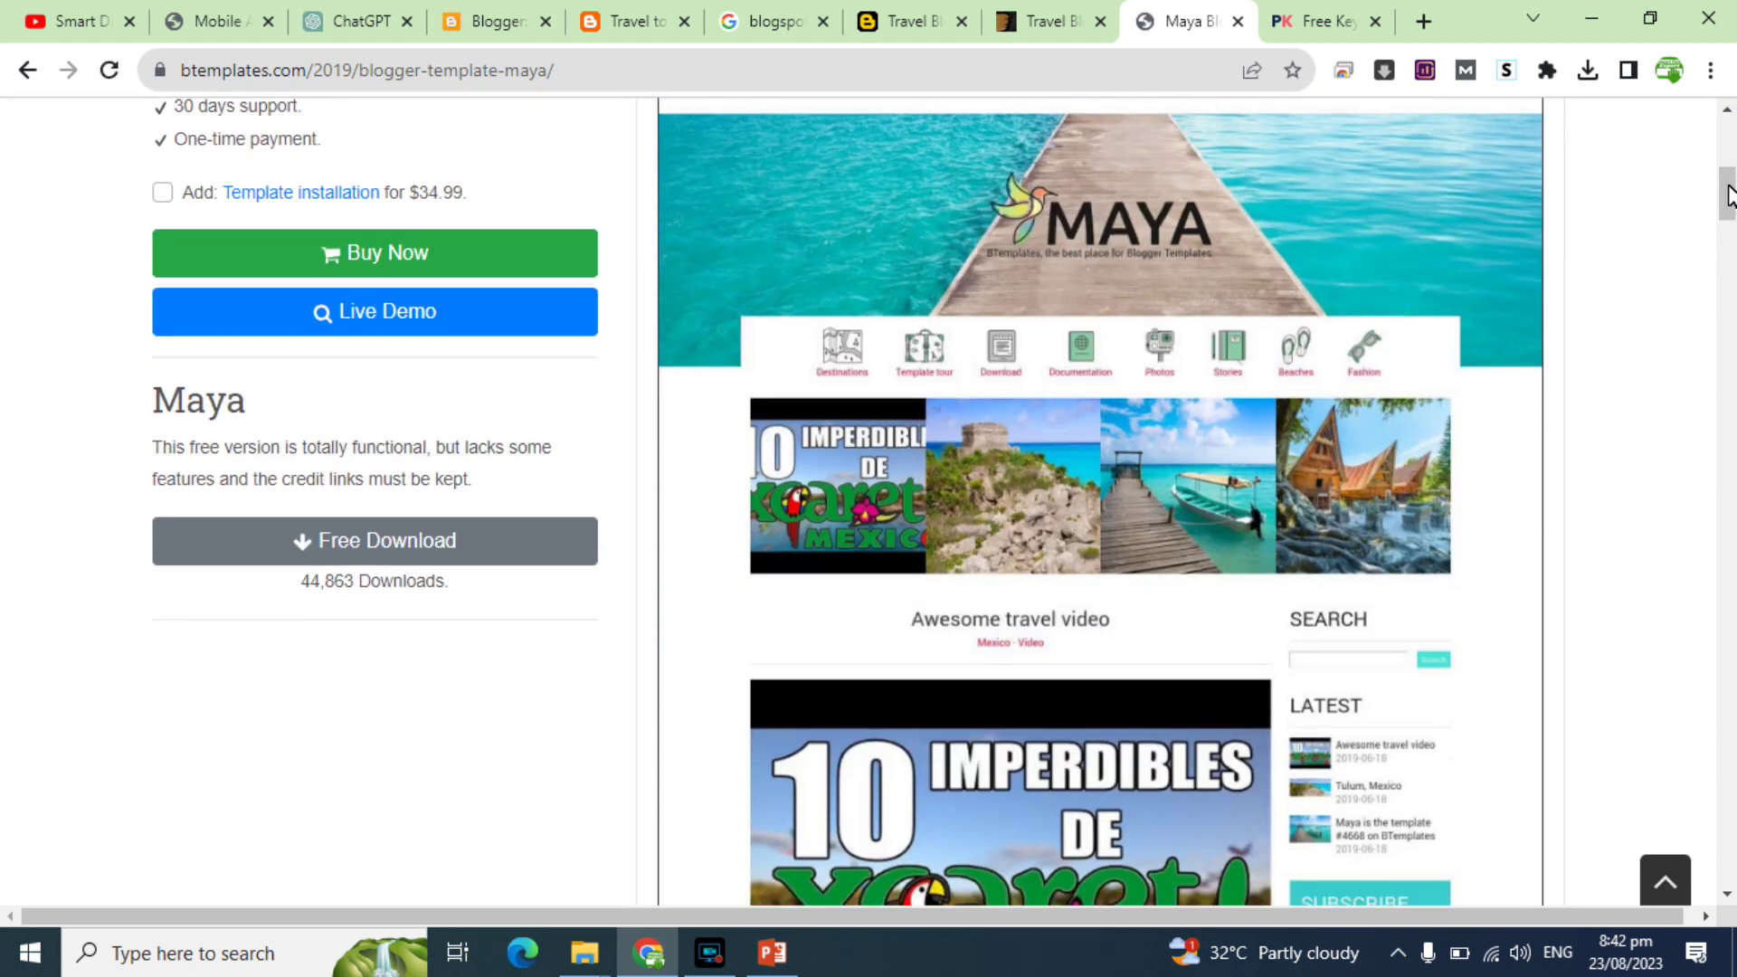
click(404, 541)
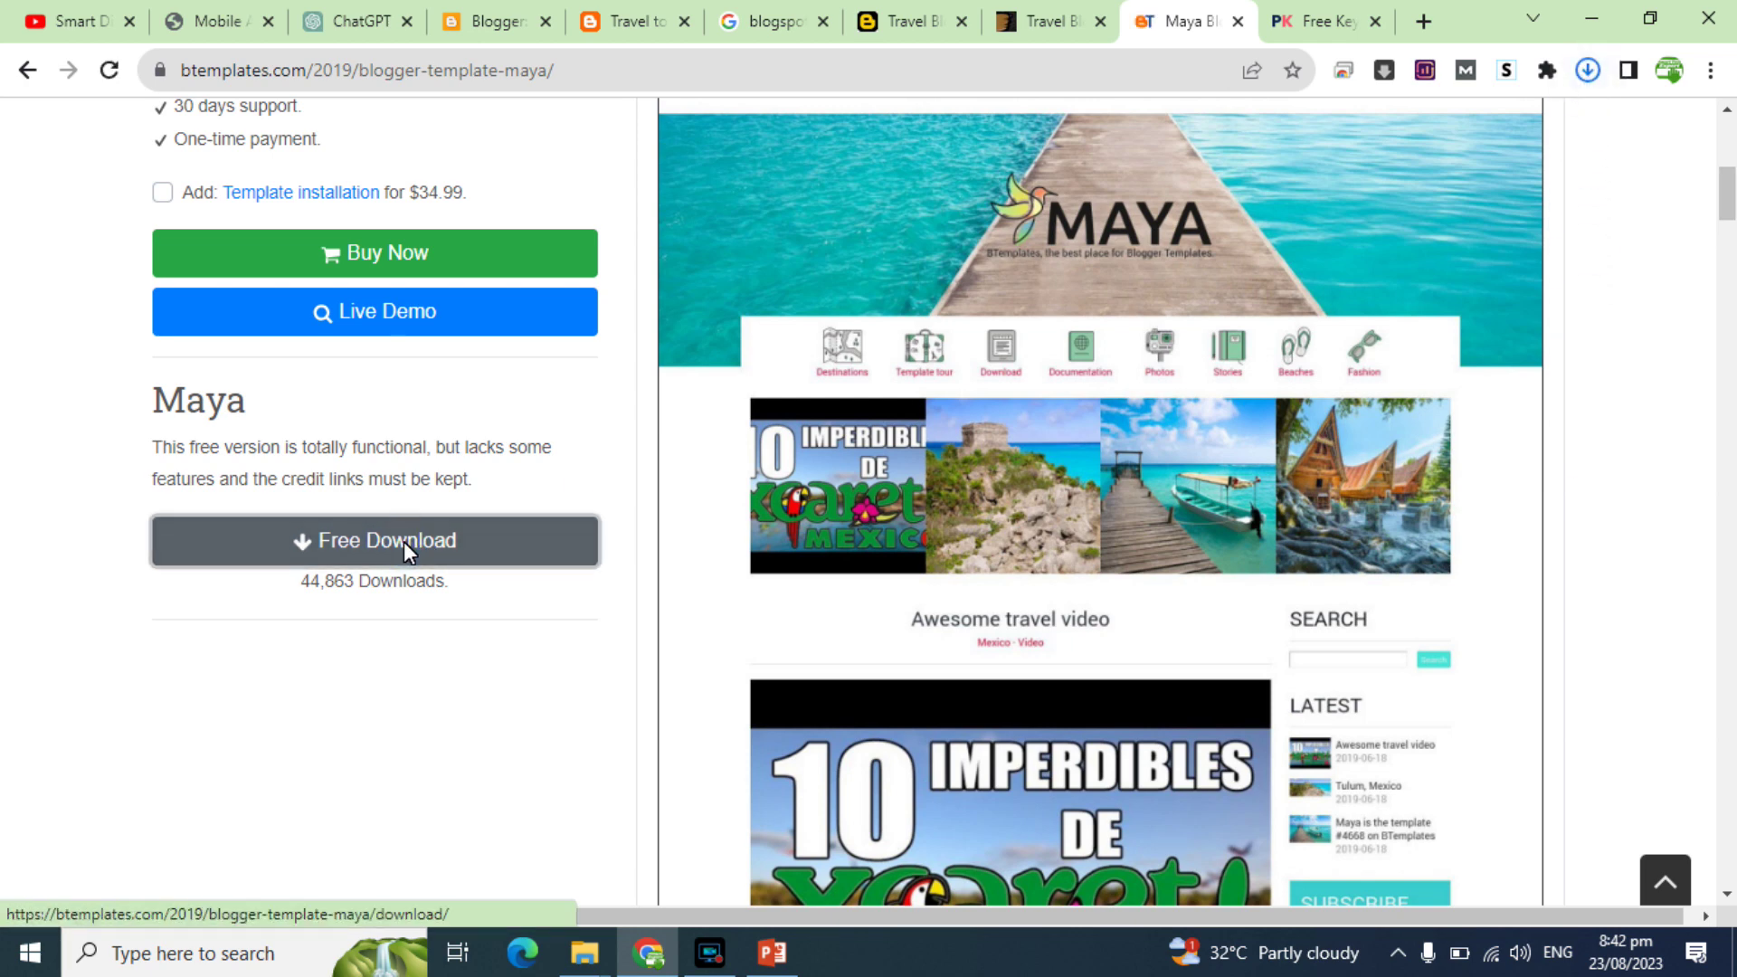
Step: Show the downloaded maya-free.zip in its folder and extract it to a maya-free folder
click(1586, 70)
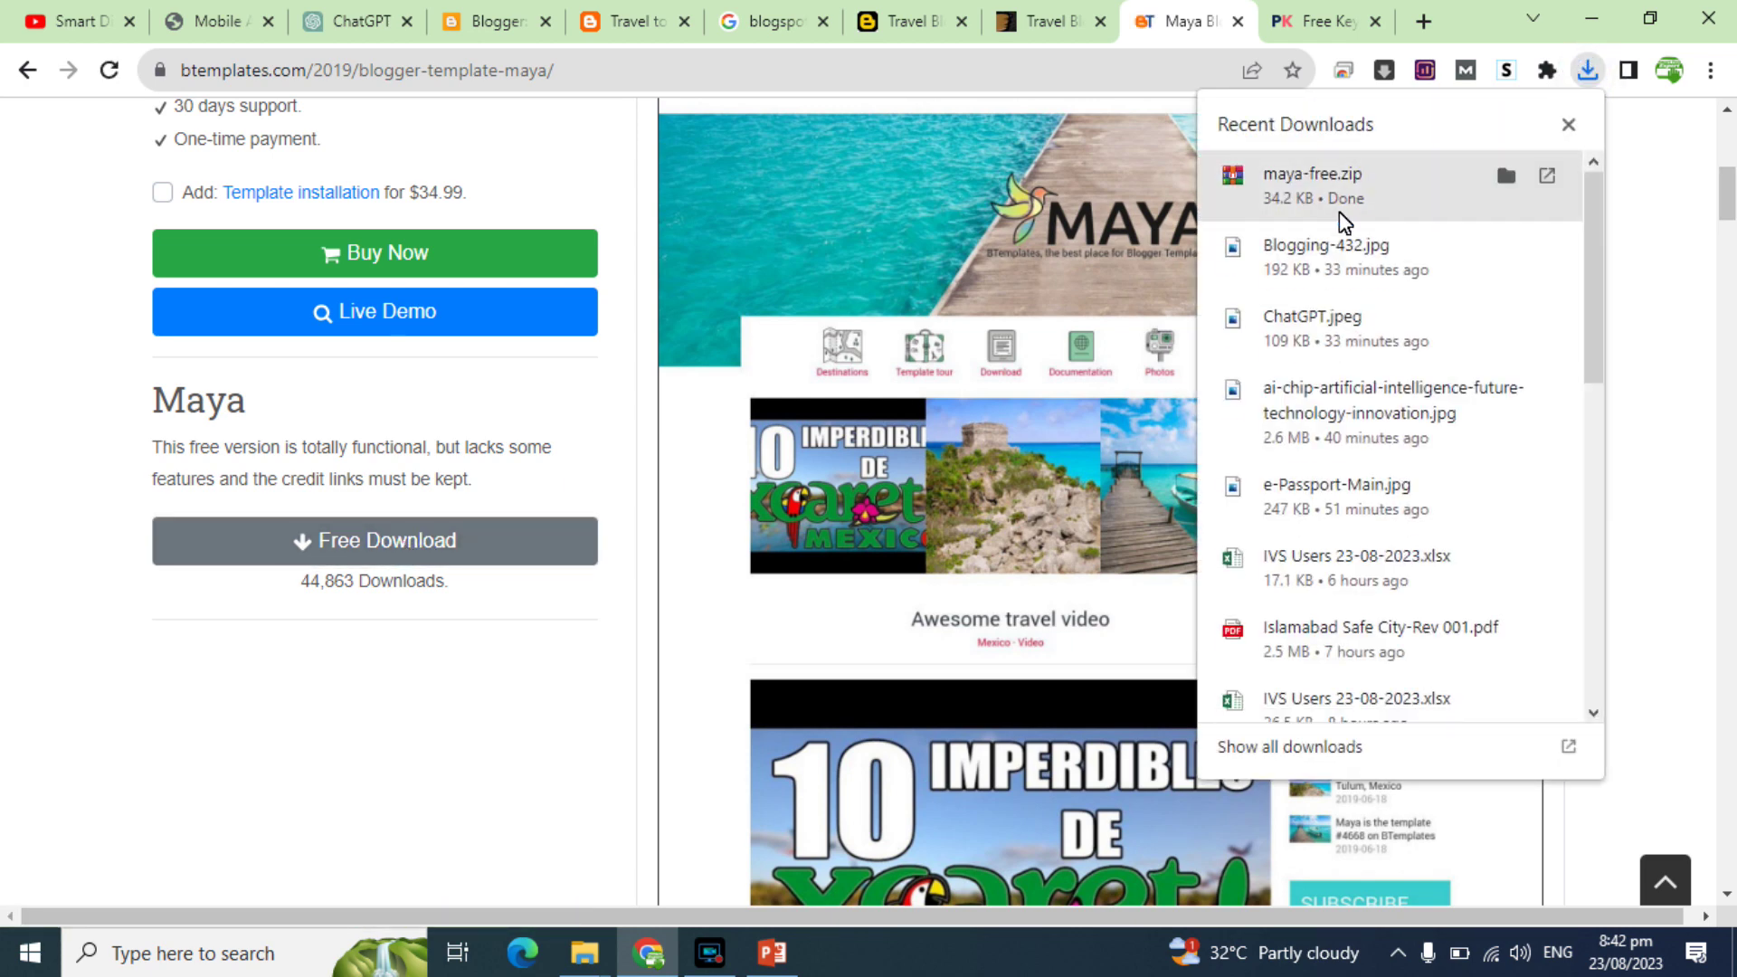
click(1505, 176)
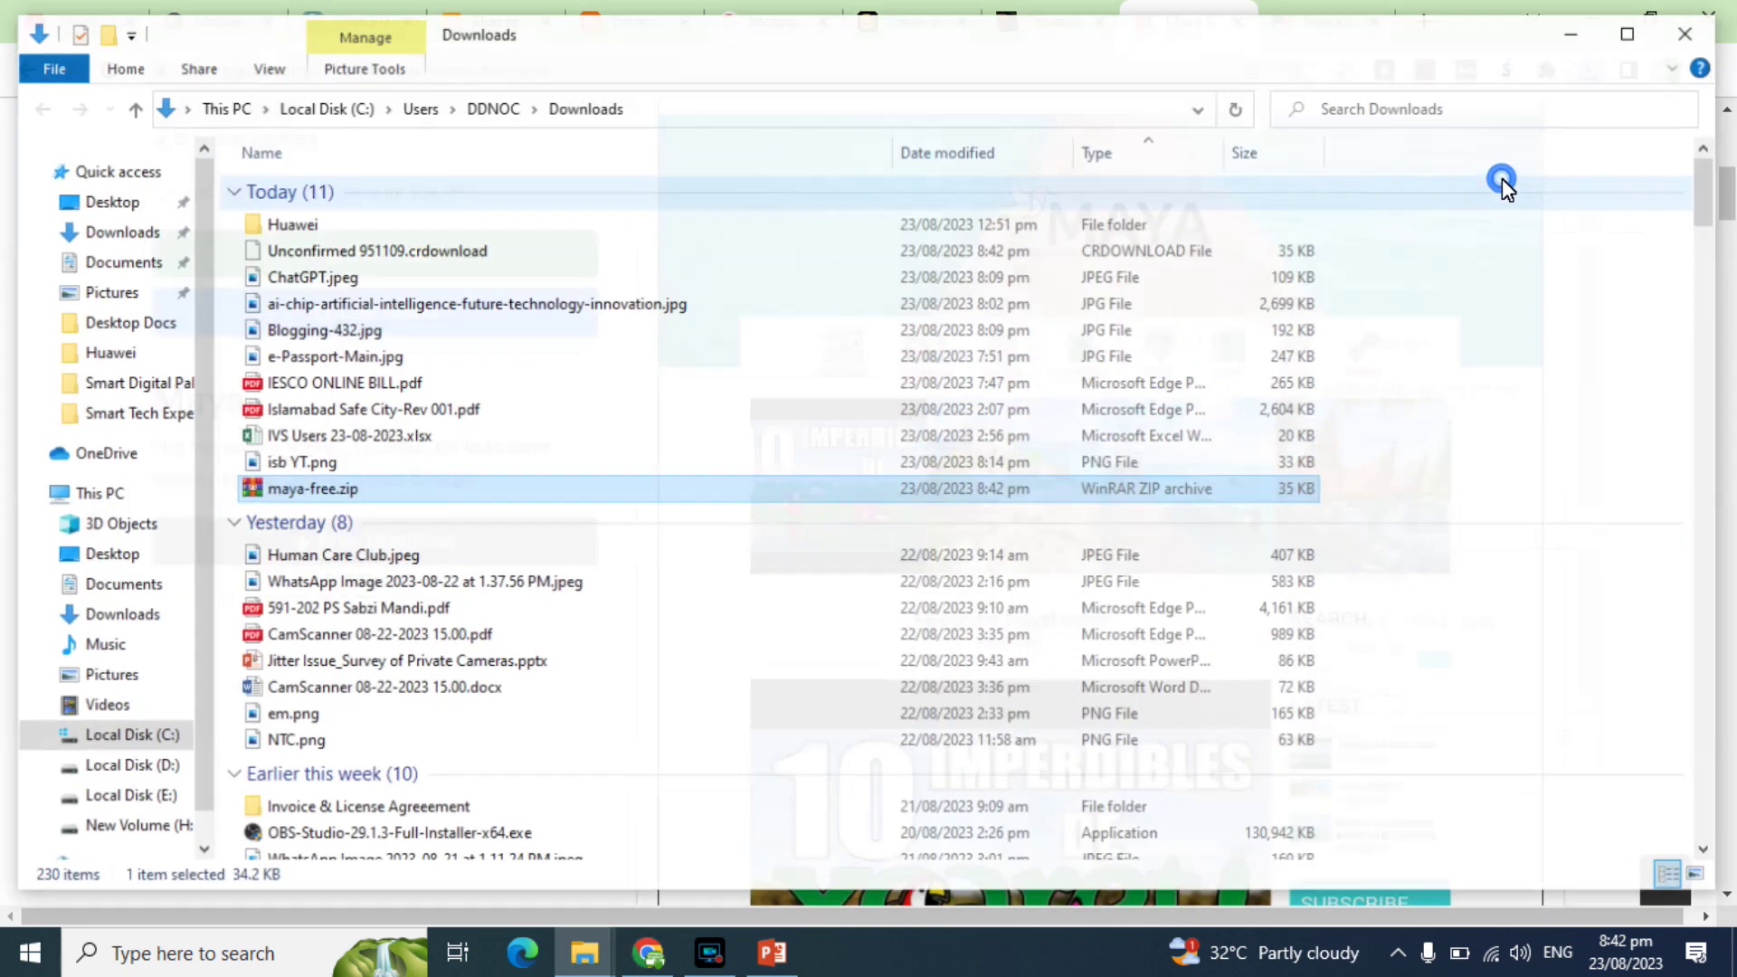
right_click(309, 479)
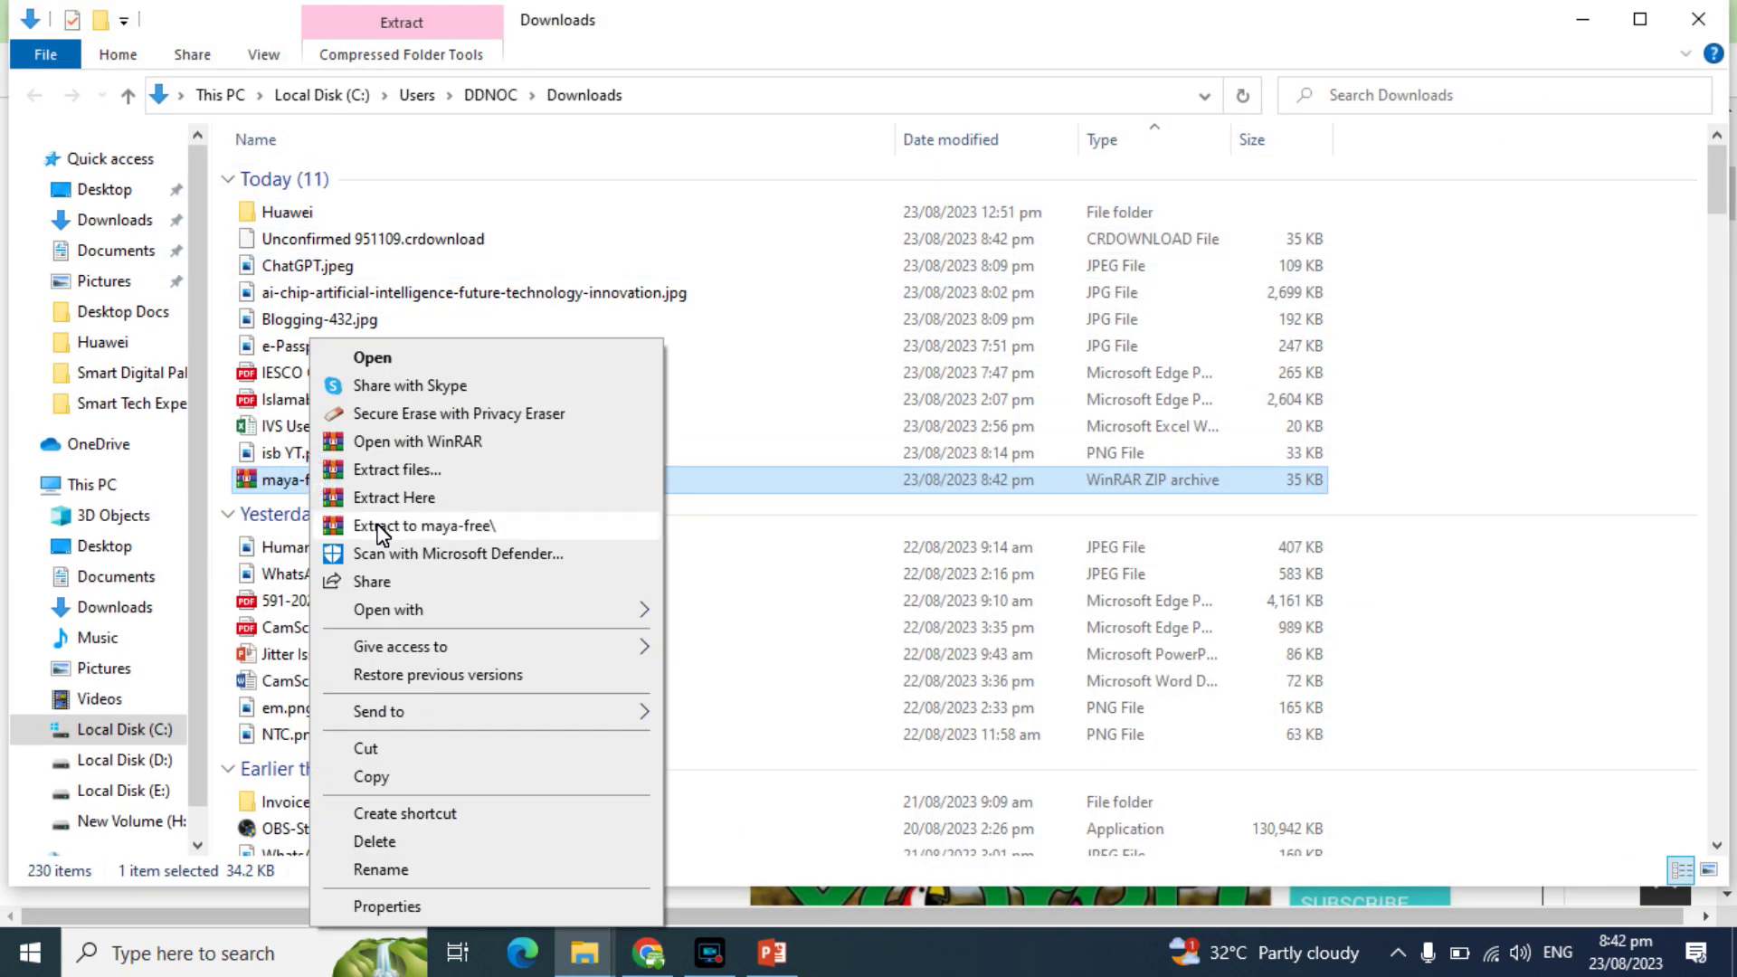
click(377, 473)
key(Return)
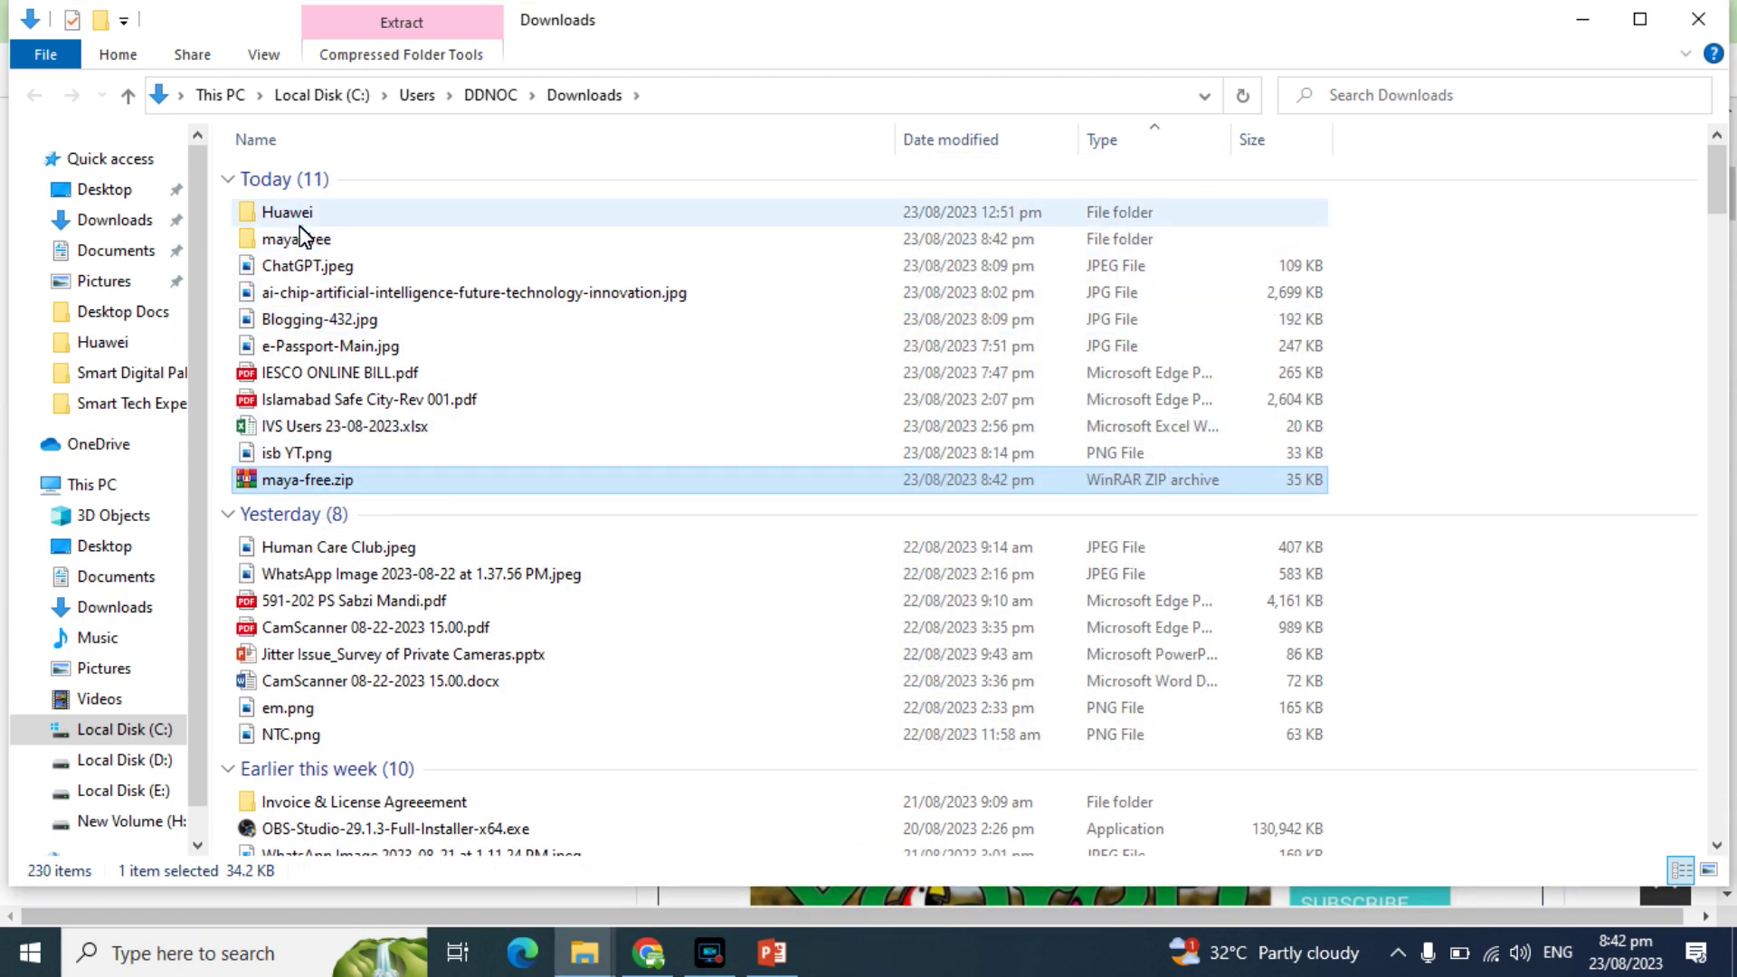
Step: Open maya-free-blogger-template.xml from the extracted Maya Free folder in Notepad and copy all of its code
double_click(303, 239)
double_click(348, 177)
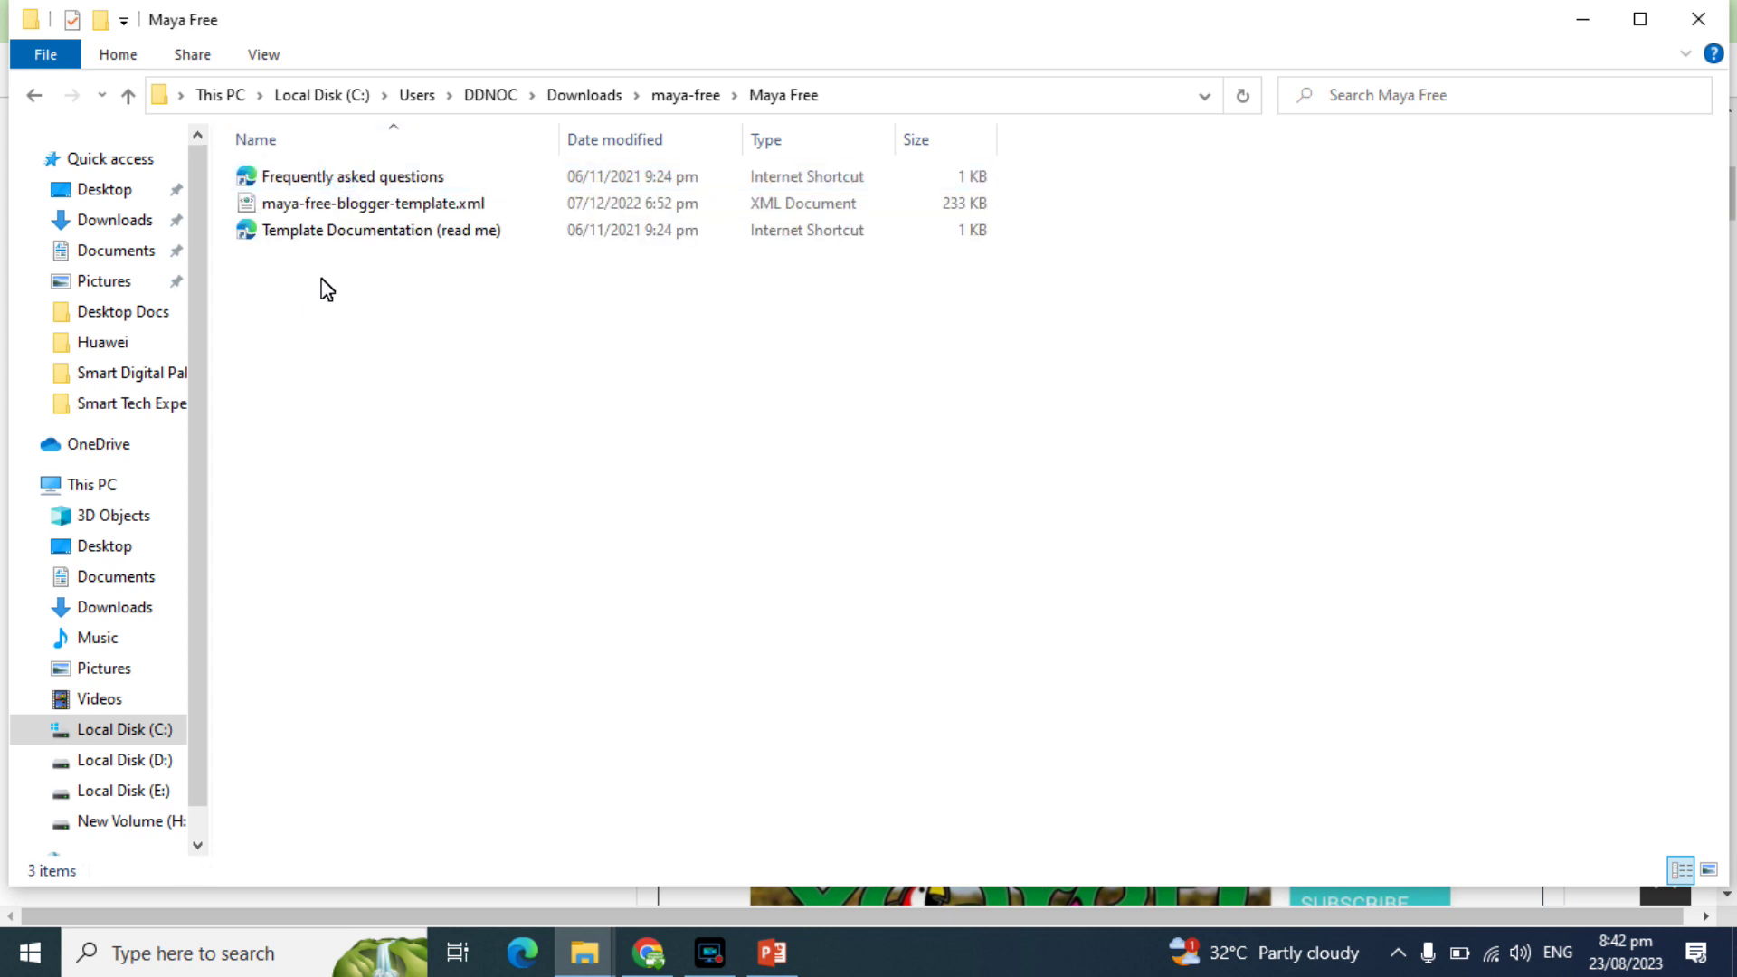
click(334, 209)
right_click(334, 209)
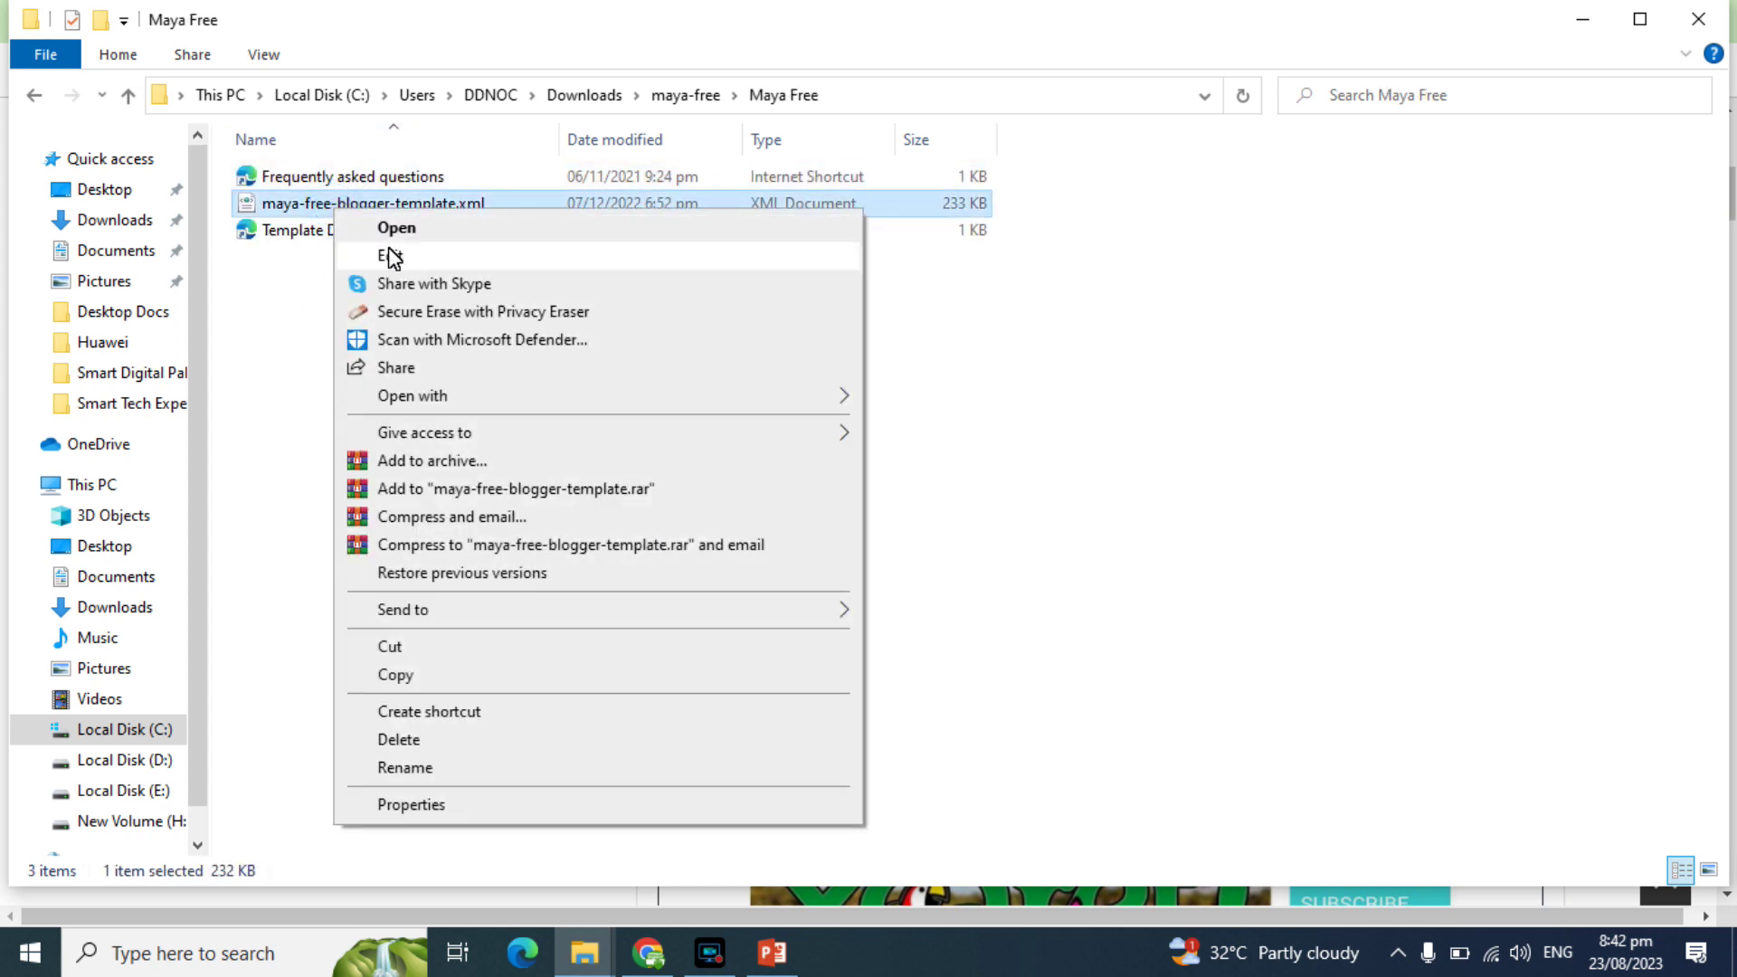
mouse_move(827, 393)
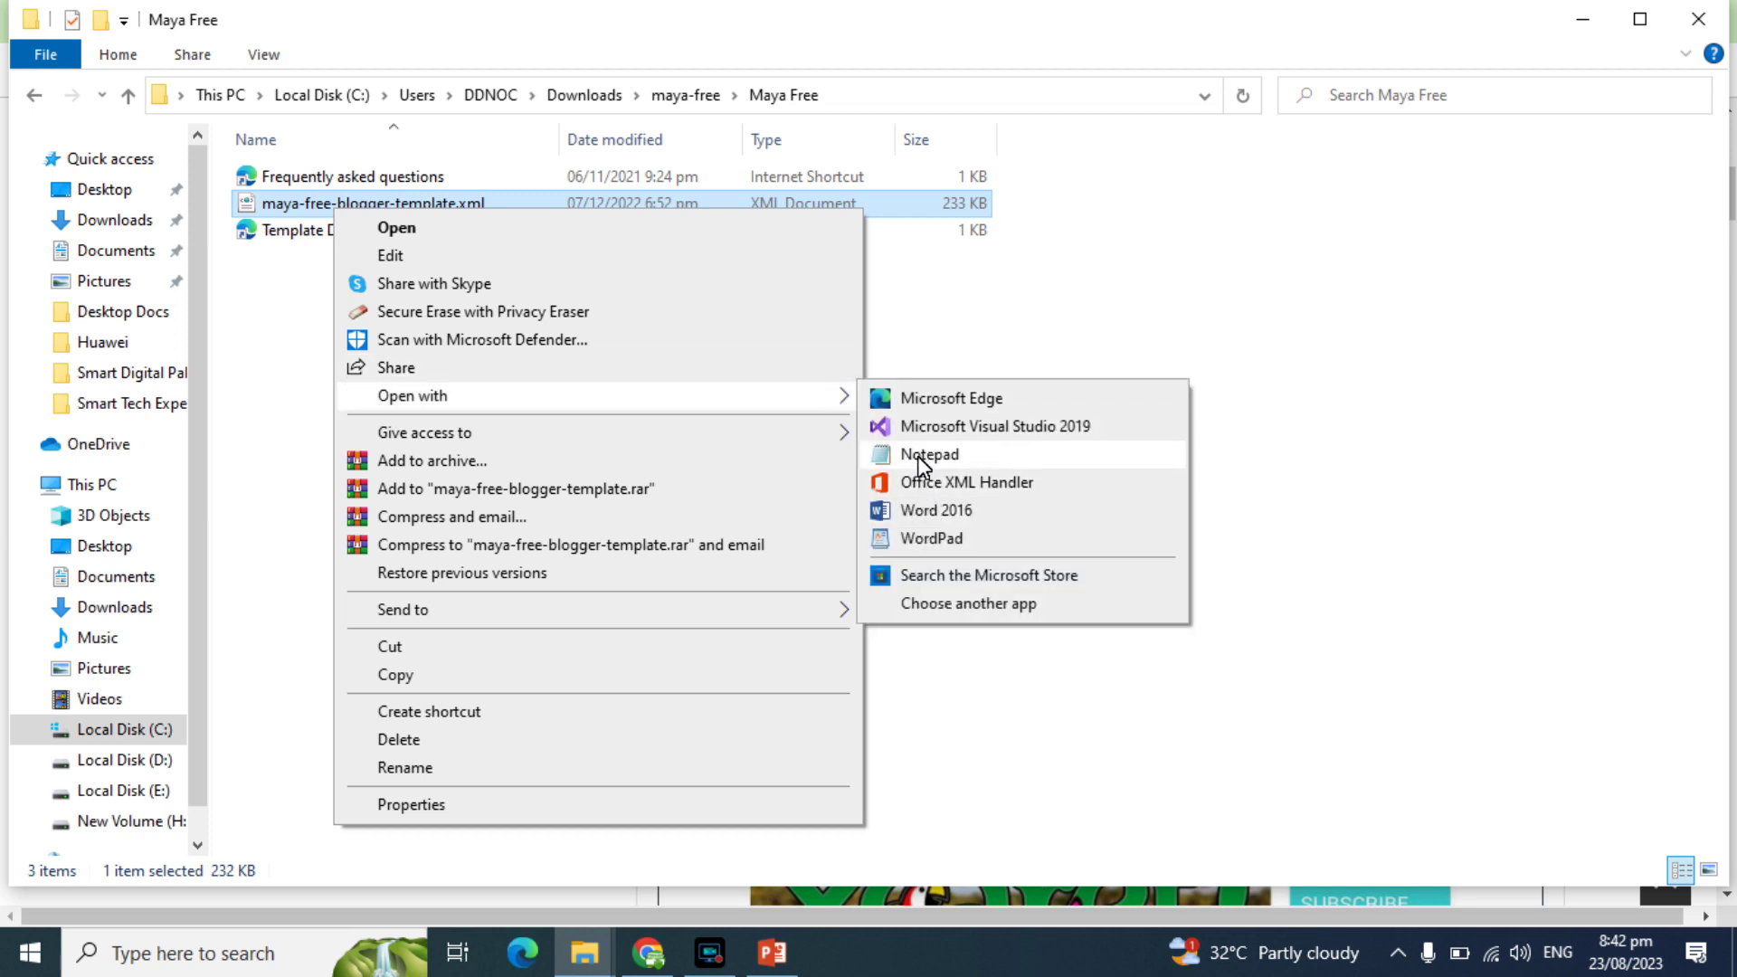
click(918, 456)
click(1164, 443)
key(ctrl+a)
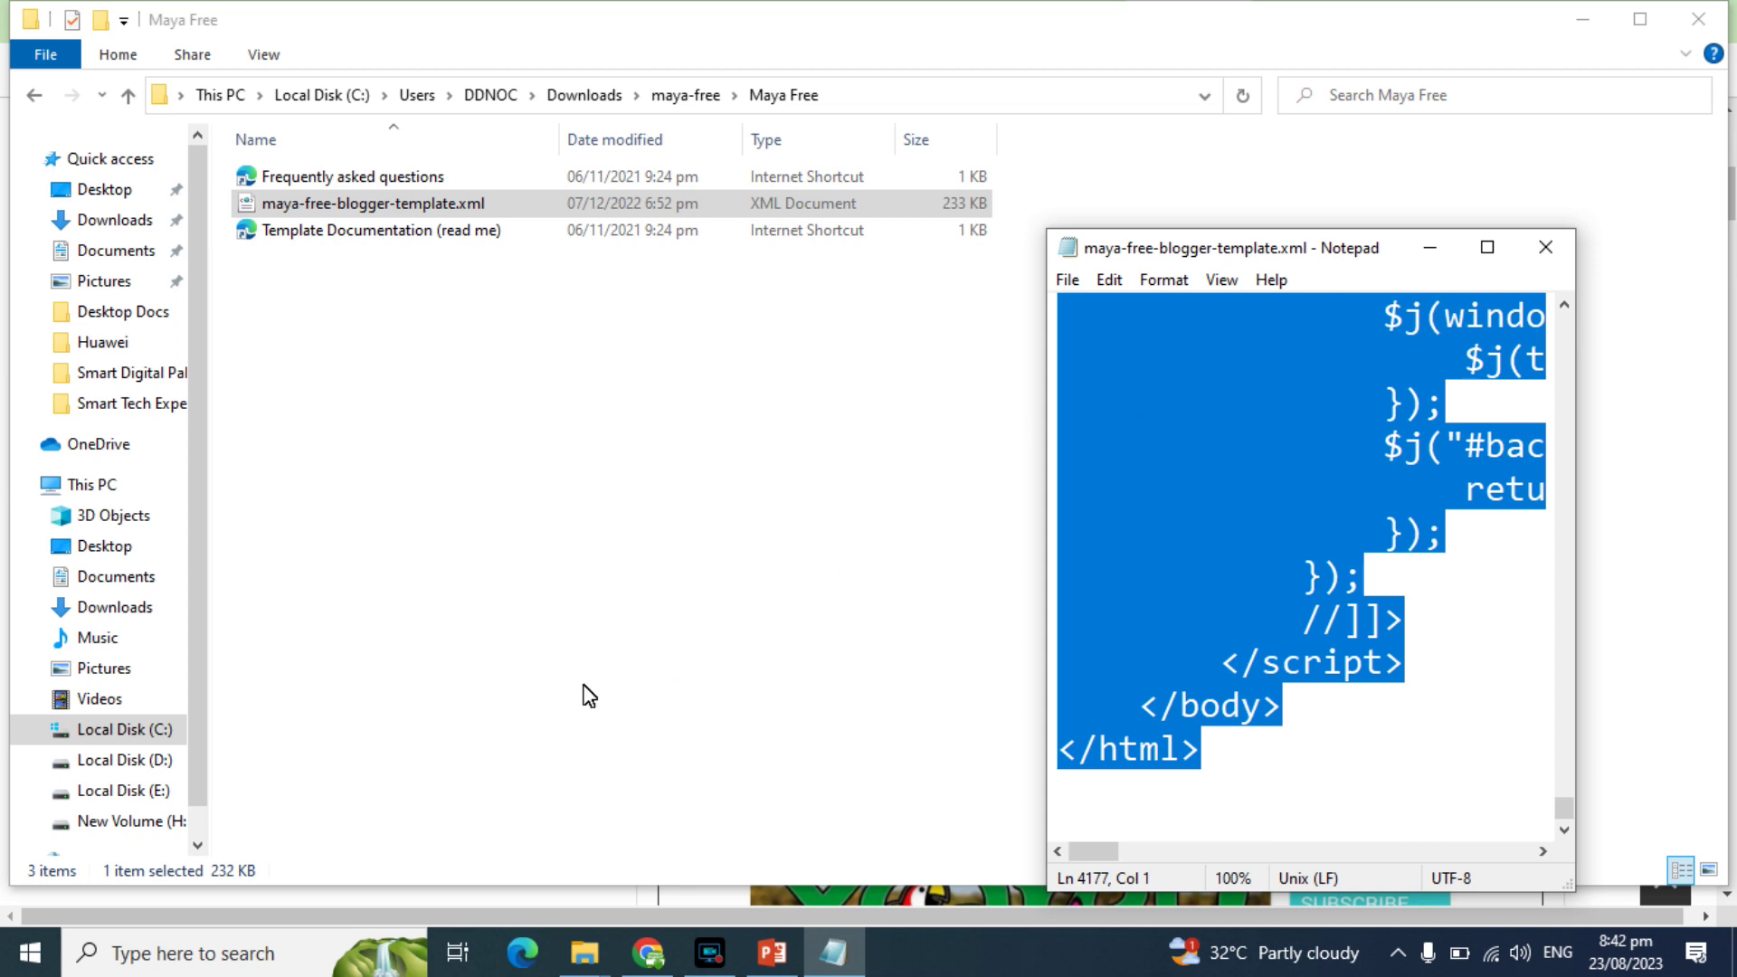
Step: Return to the Travel to World blog in Blogger and open its current theme's HTML for editing
click(648, 952)
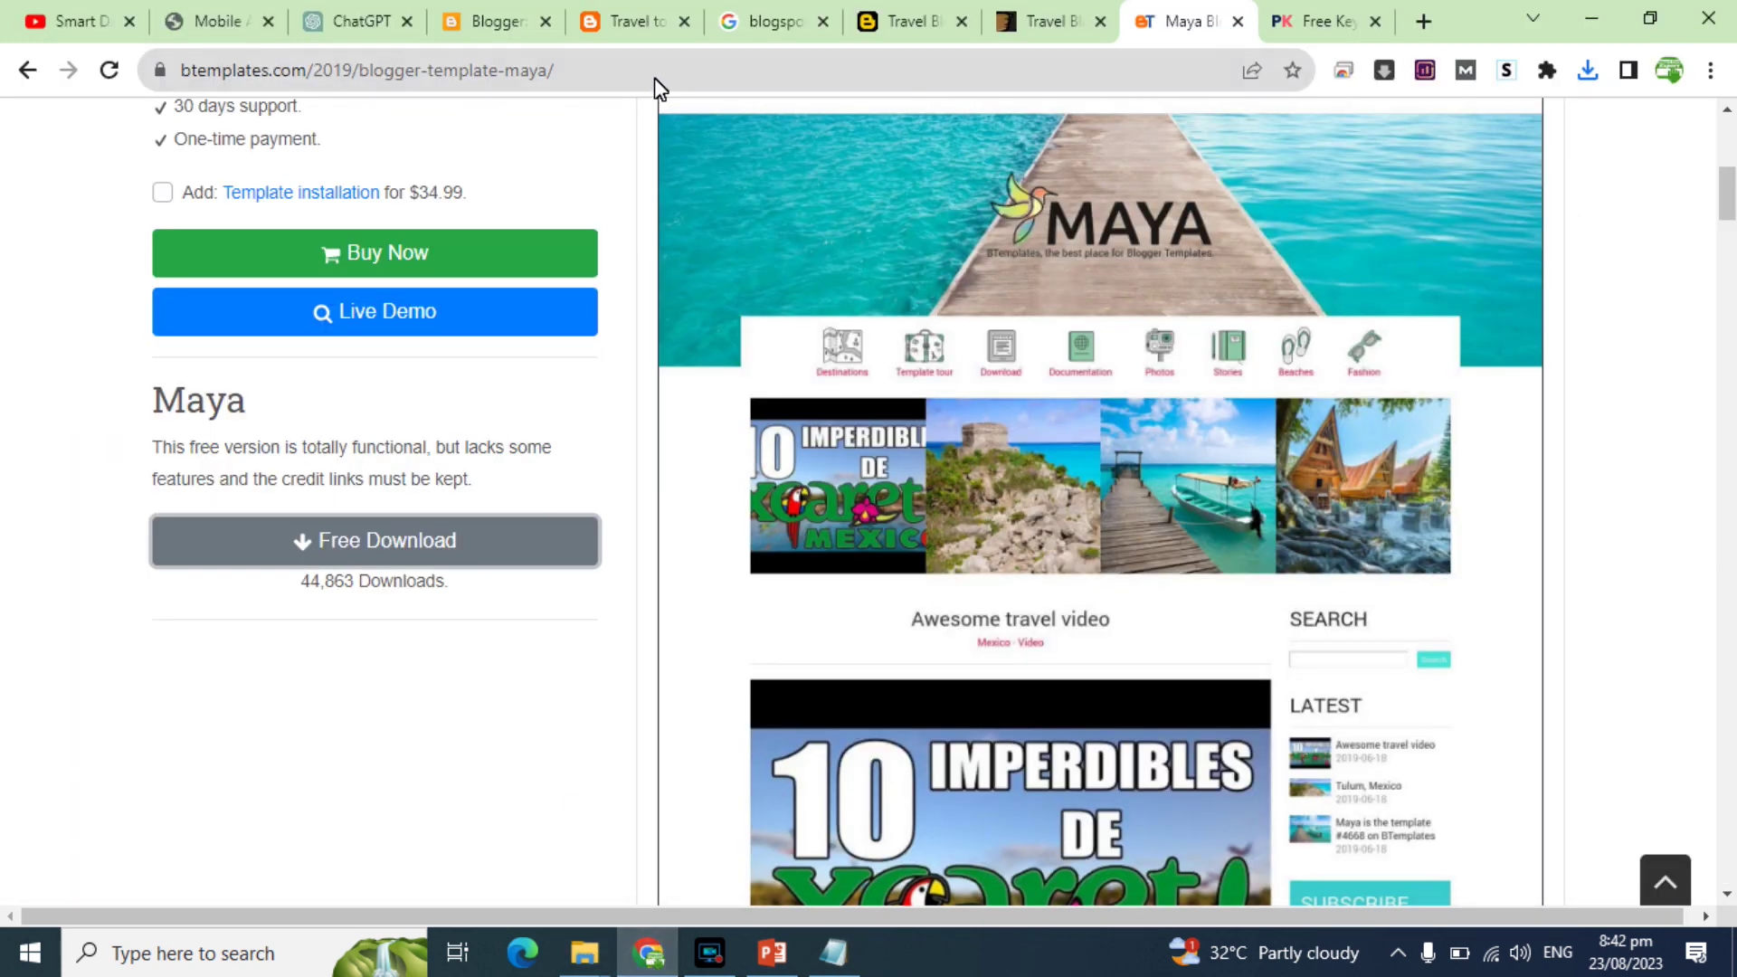
click(634, 21)
click(489, 21)
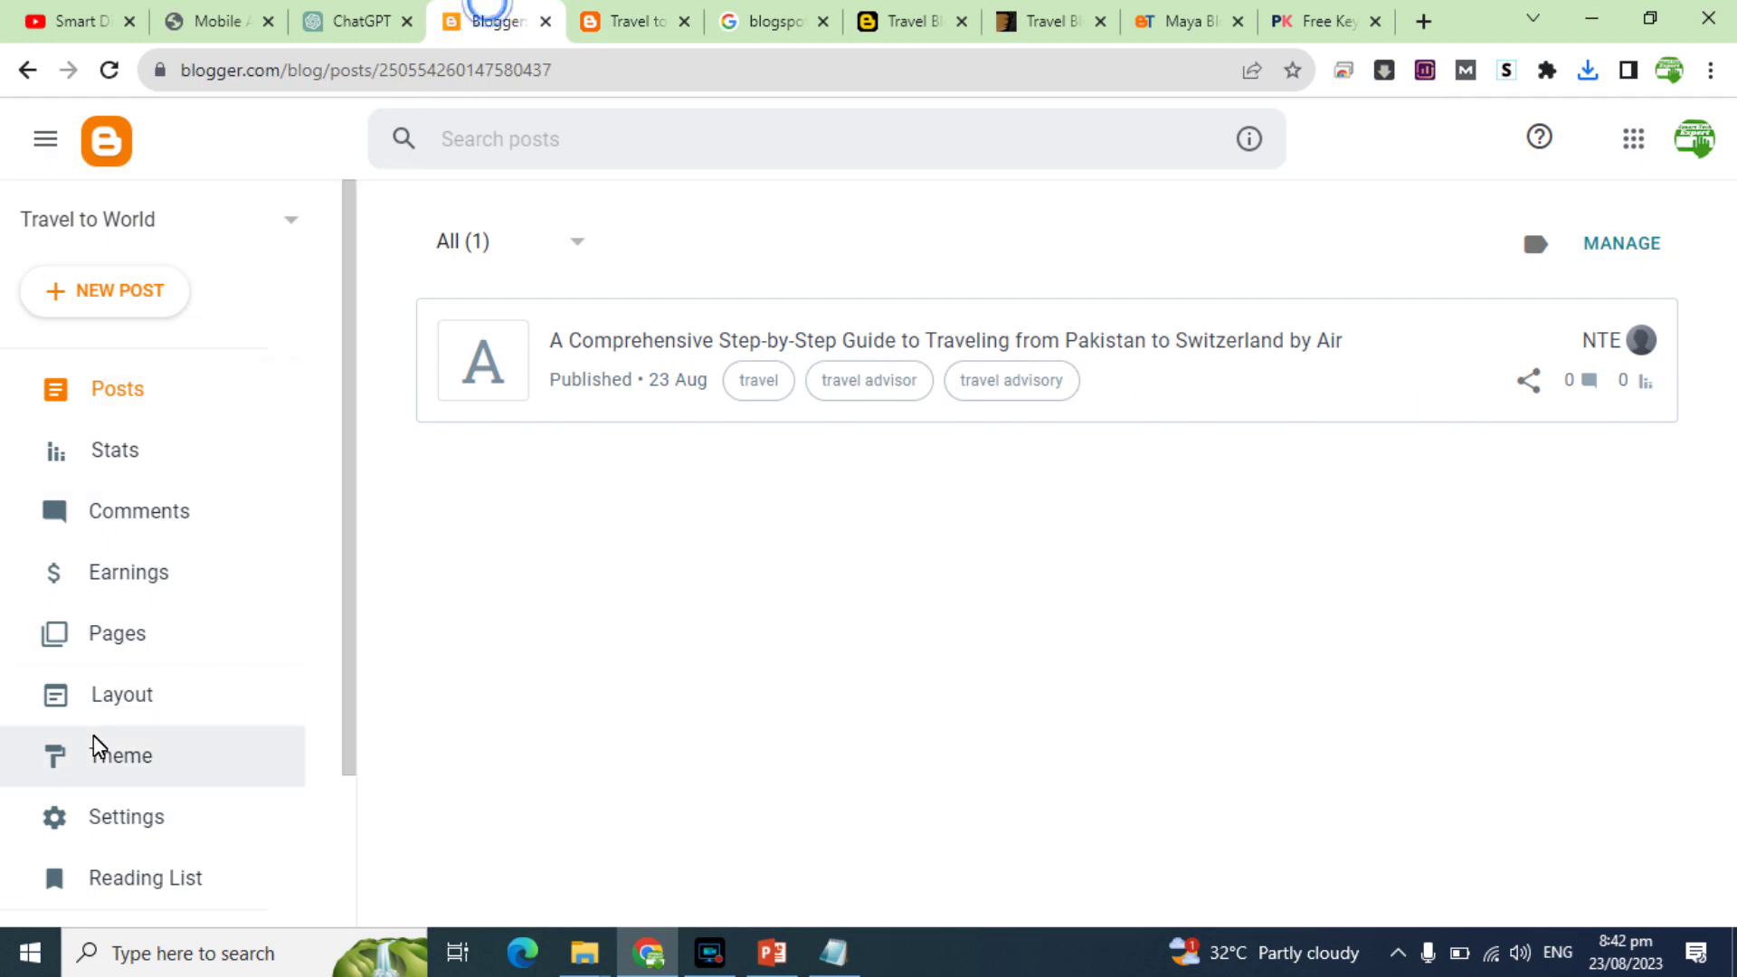
click(132, 765)
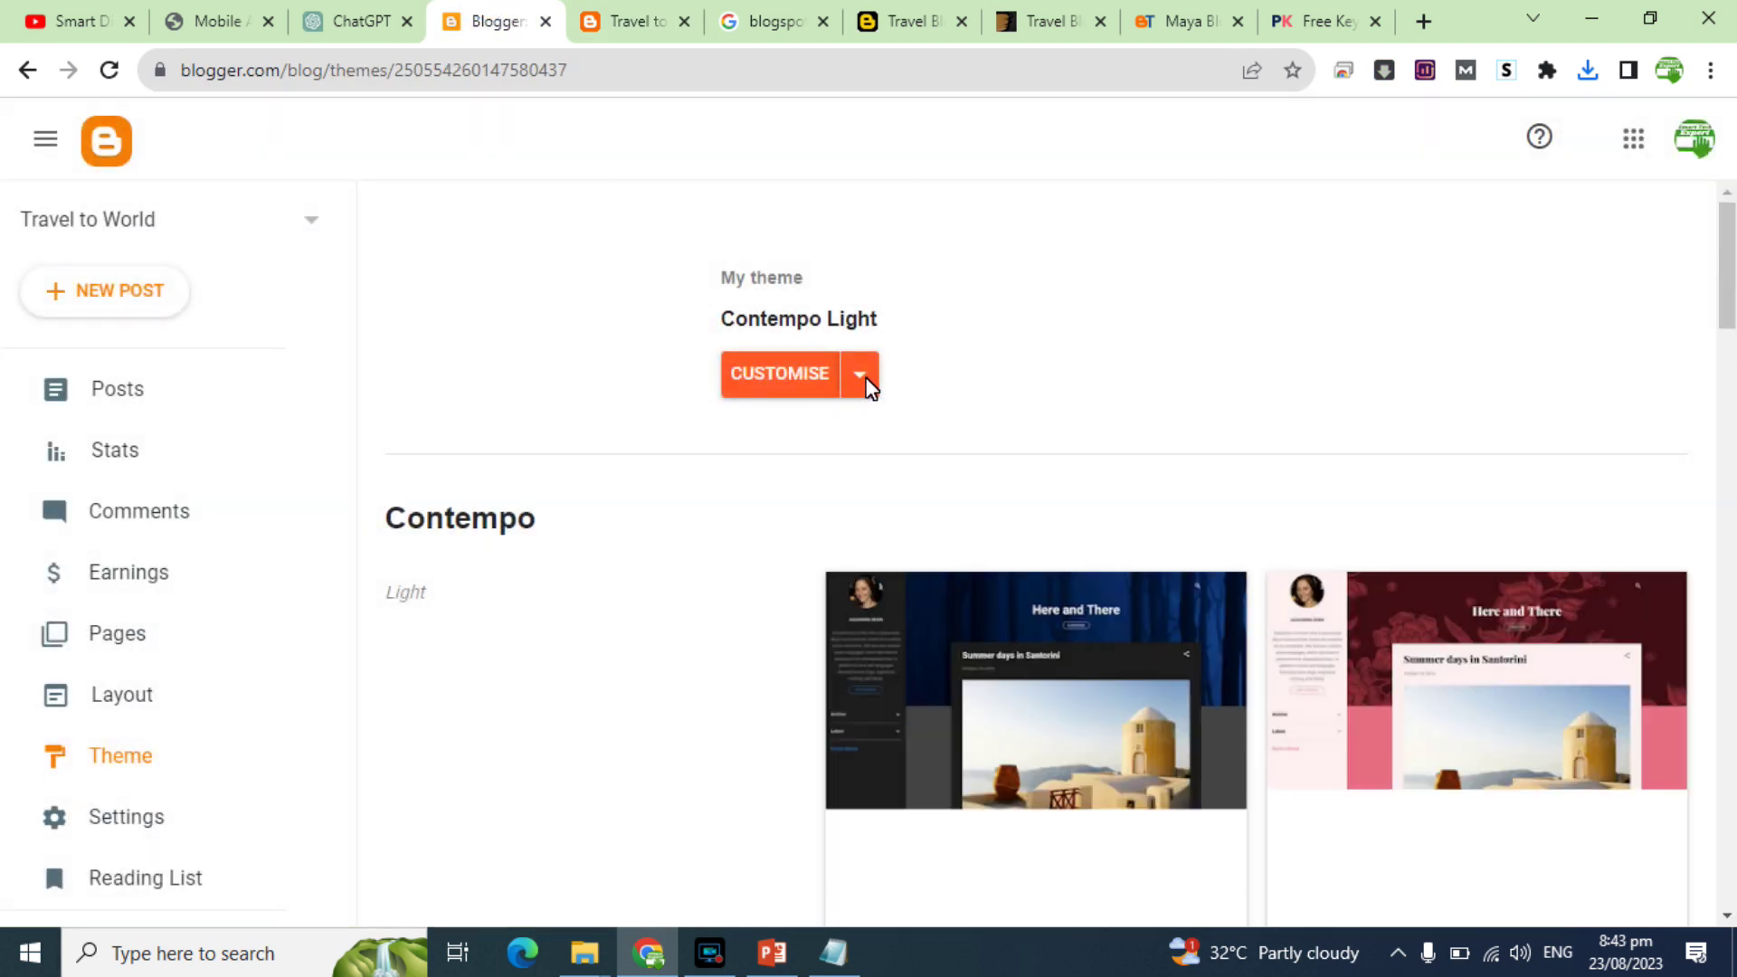
click(860, 379)
click(551, 585)
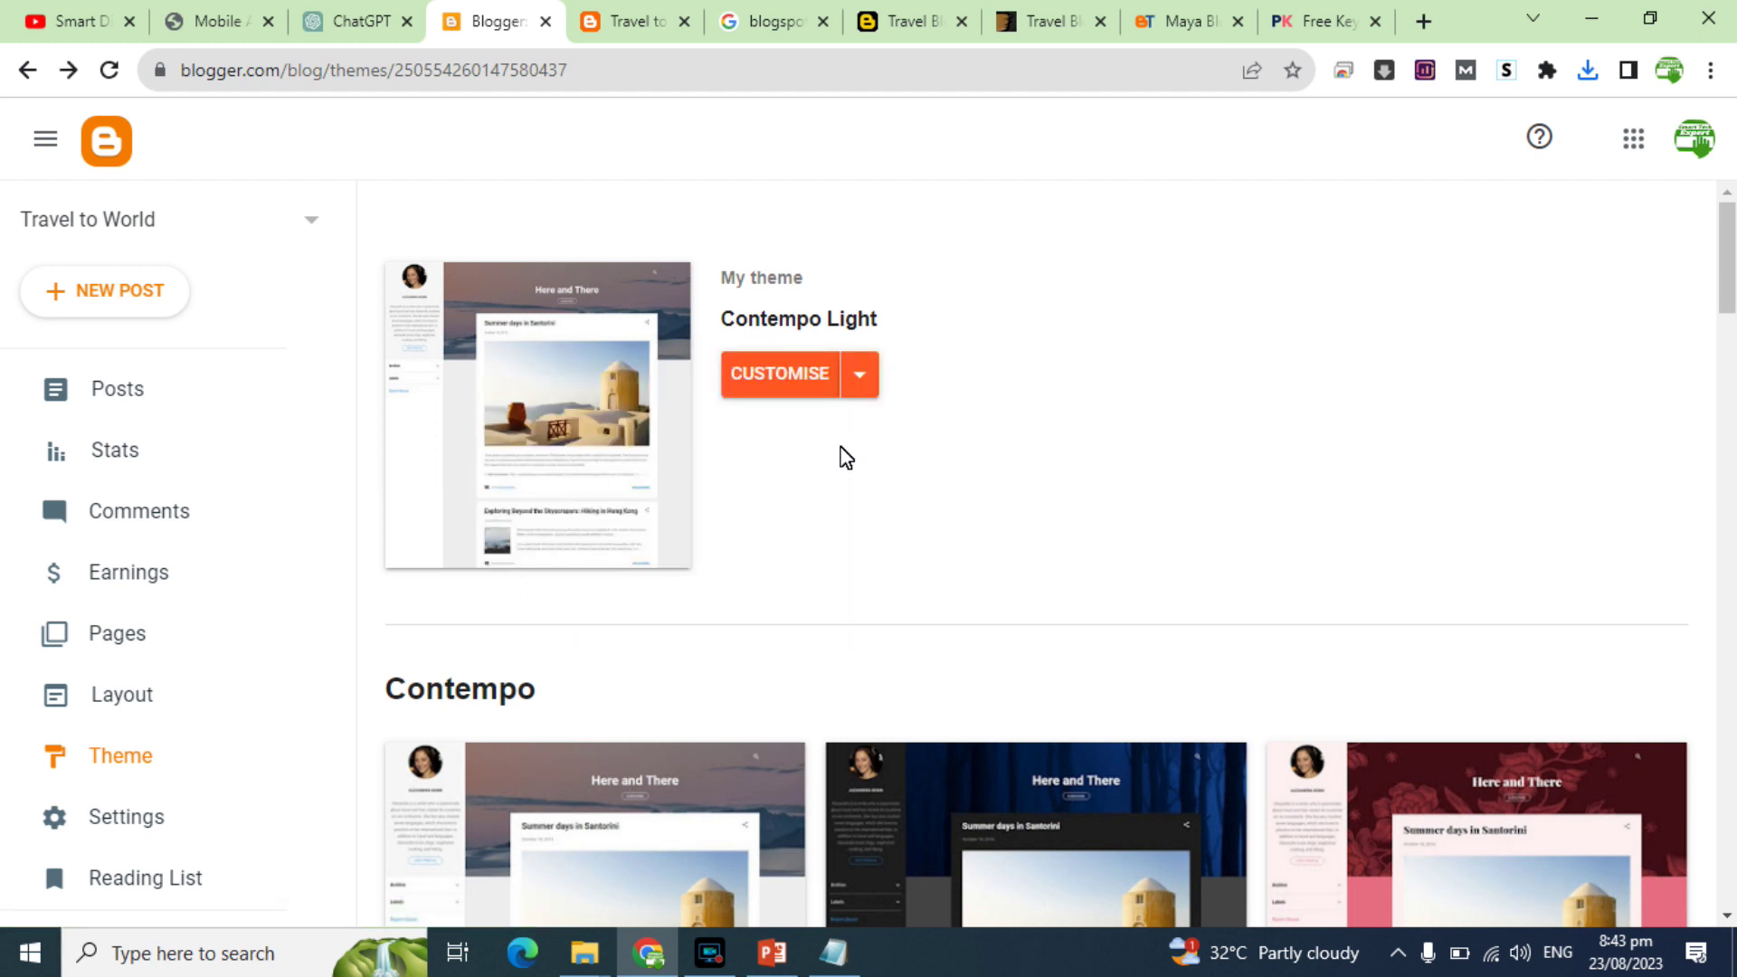
click(860, 378)
click(533, 583)
Step: Replace the entire theme HTML with the copied Maya template code and save the theme
click(1224, 527)
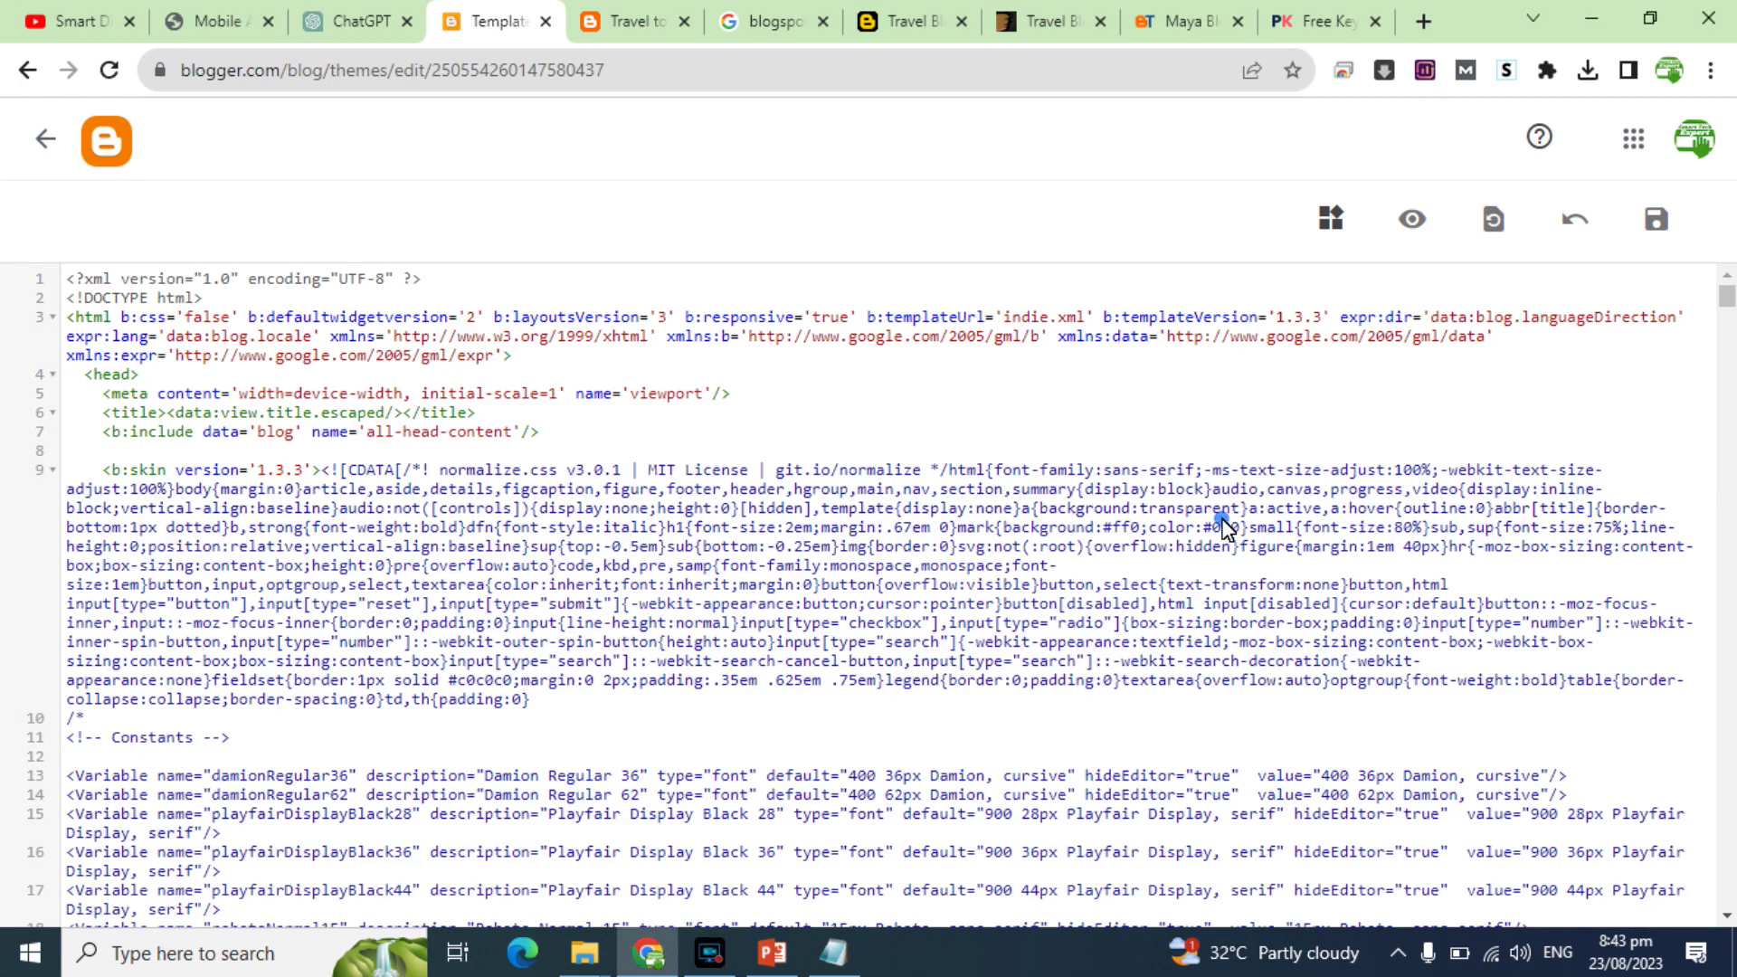
key(ctrl+a)
key(ctrl+v)
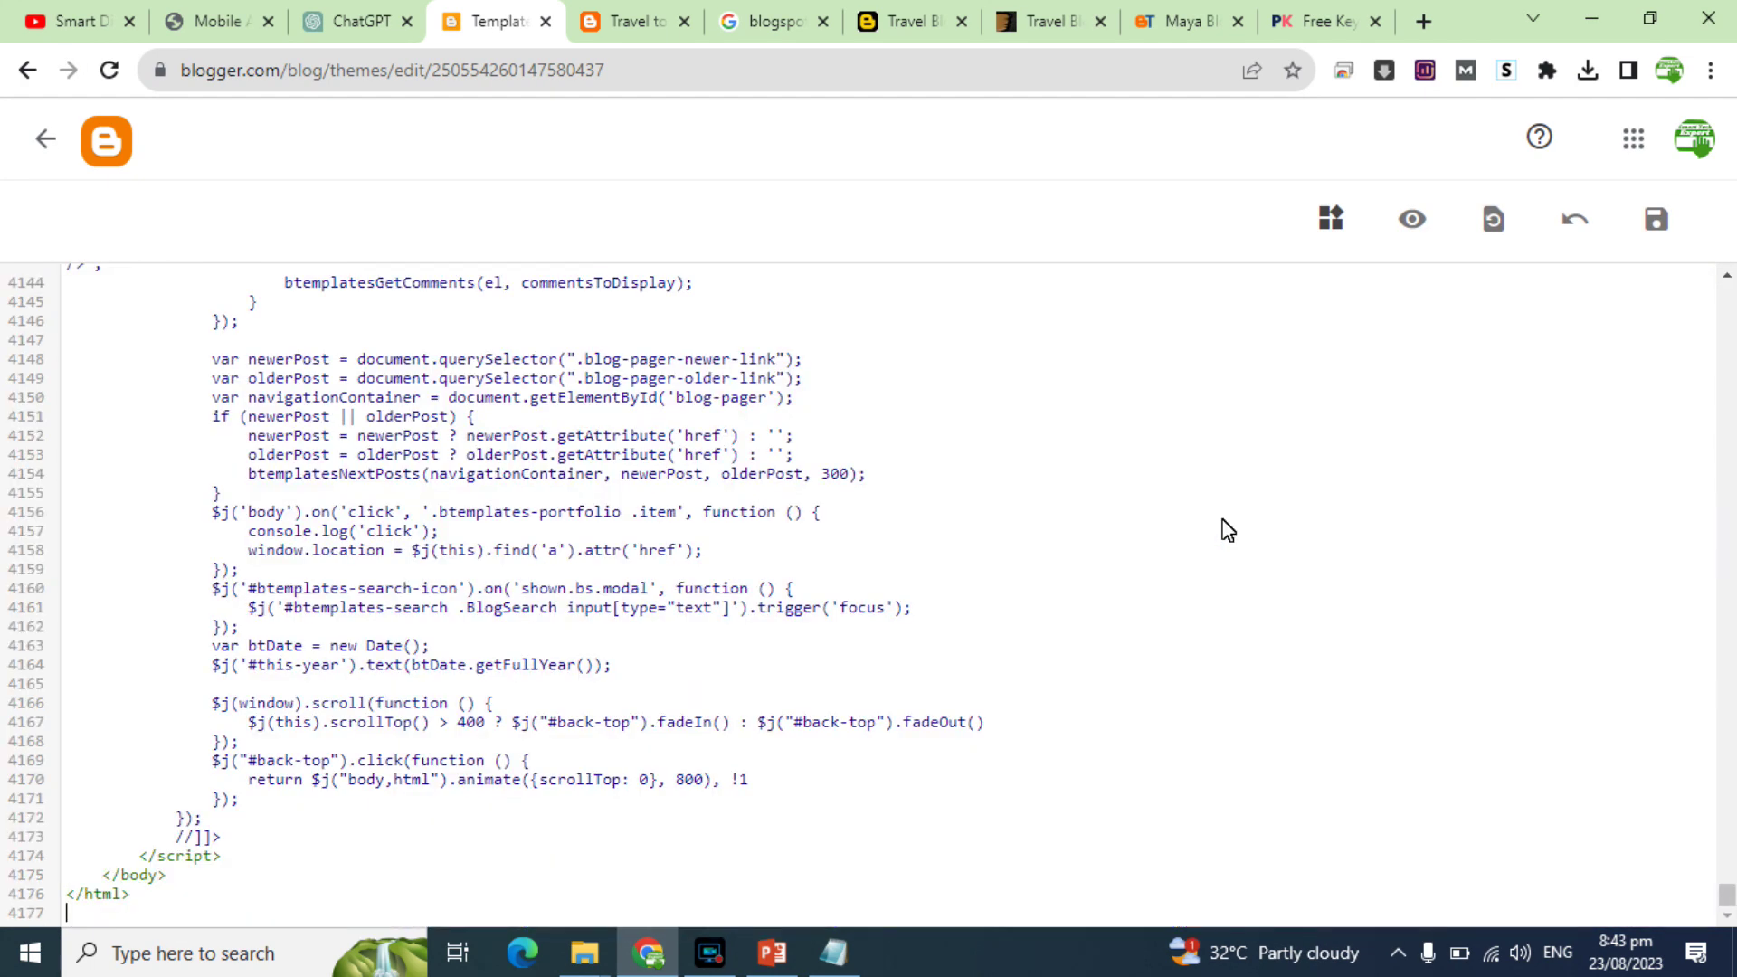
click(1657, 222)
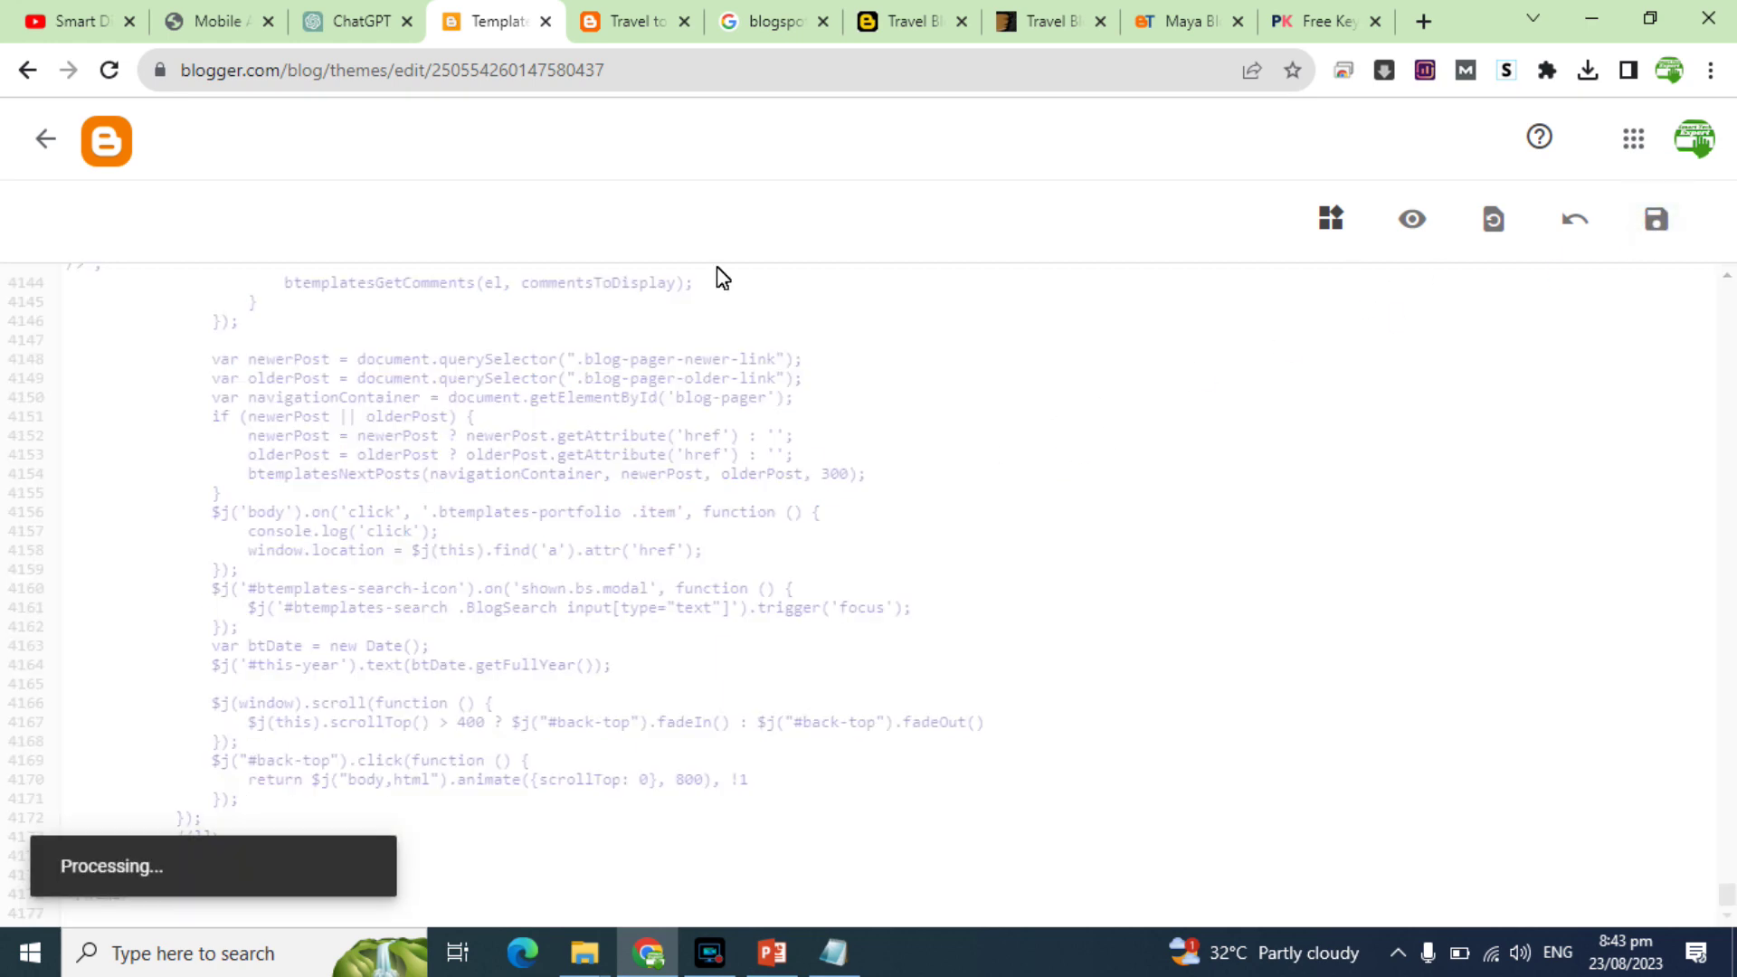
Step: Reload the live Travel to World blog, compare it with the Maya template preview, and look through the home page
click(667, 15)
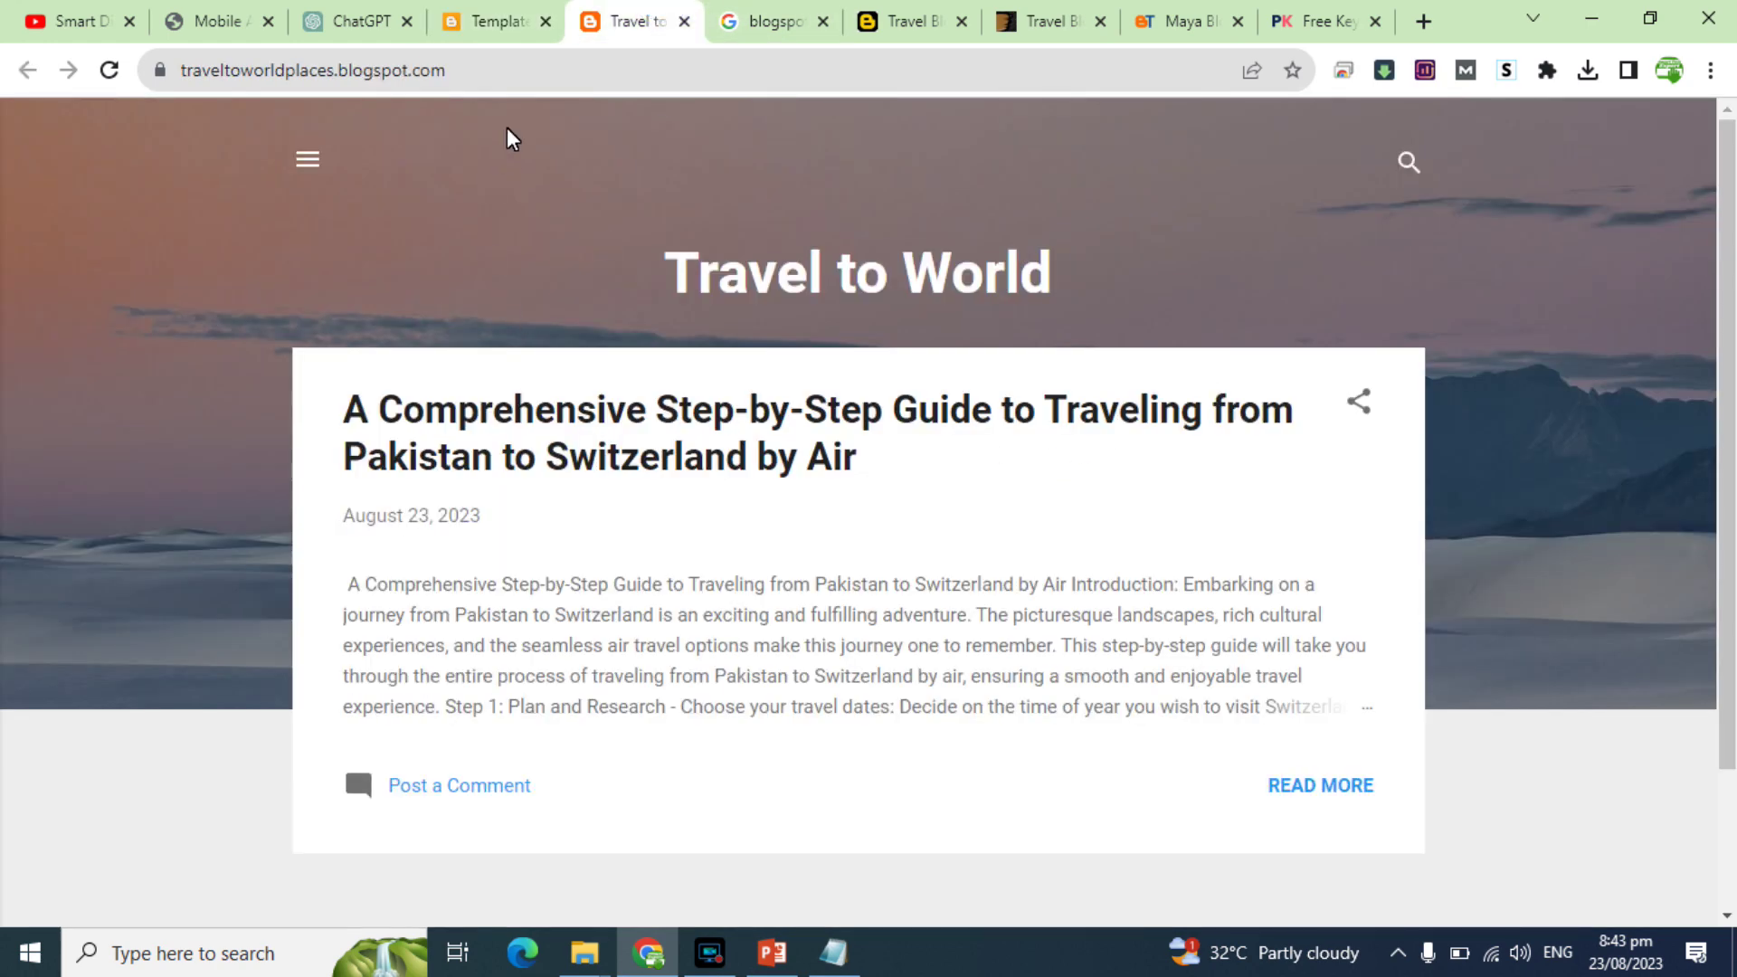
click(496, 21)
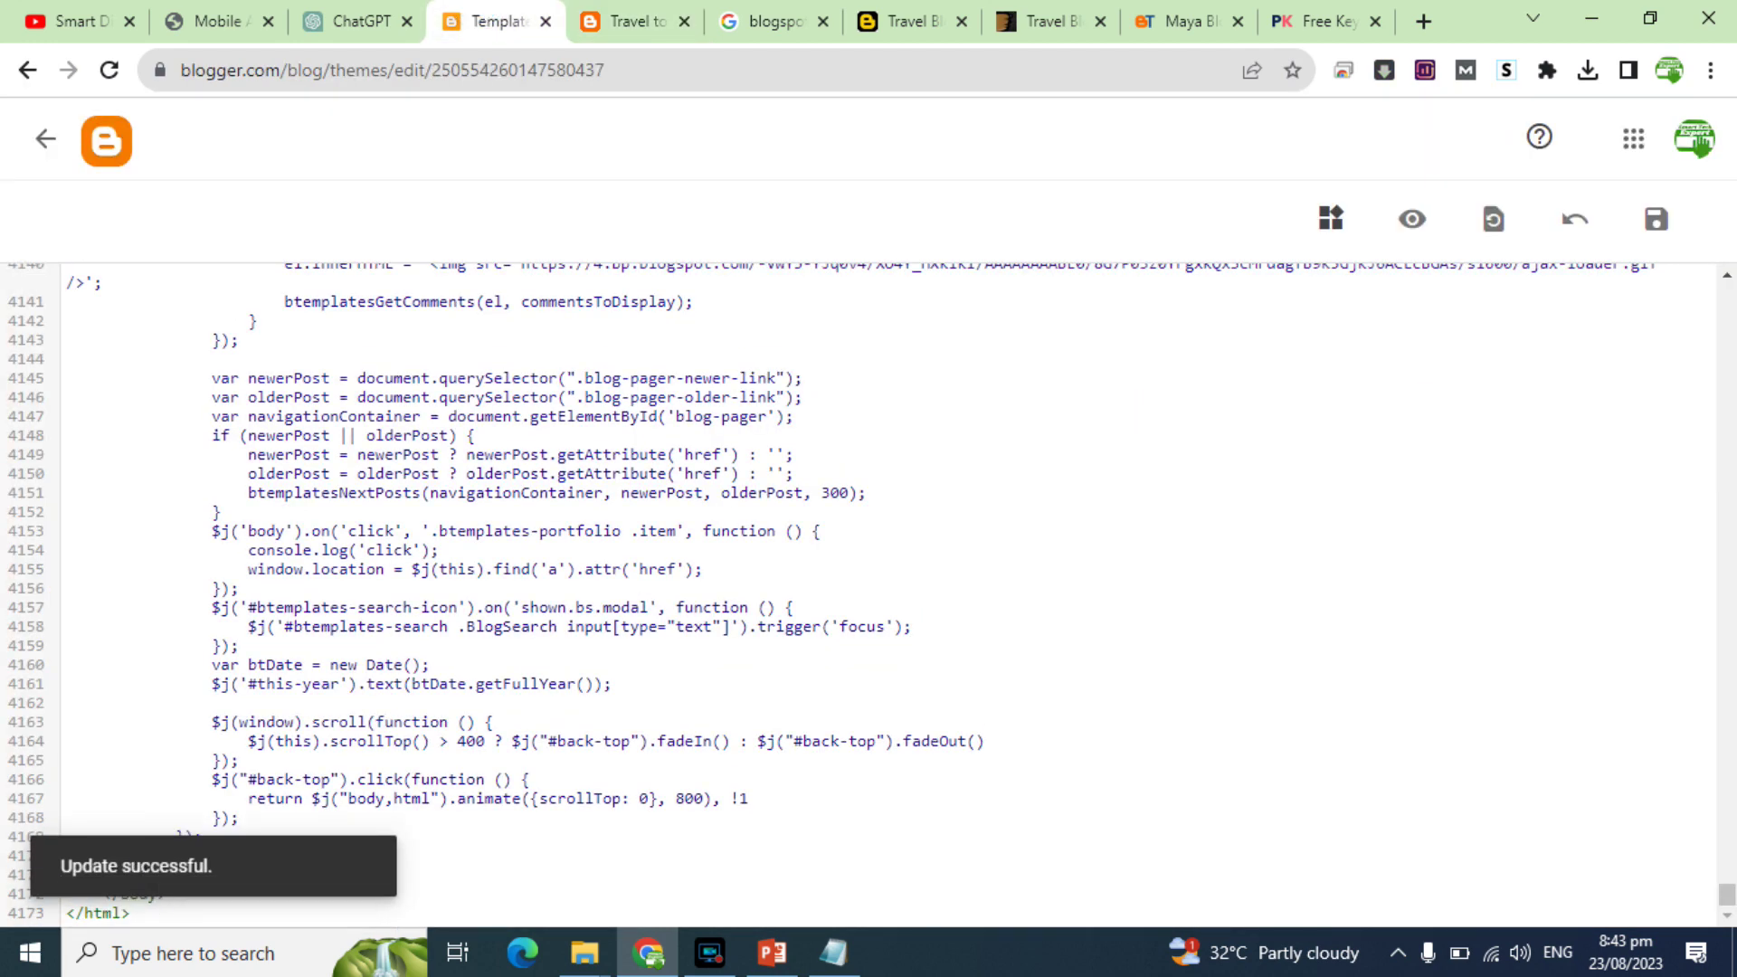
click(653, 13)
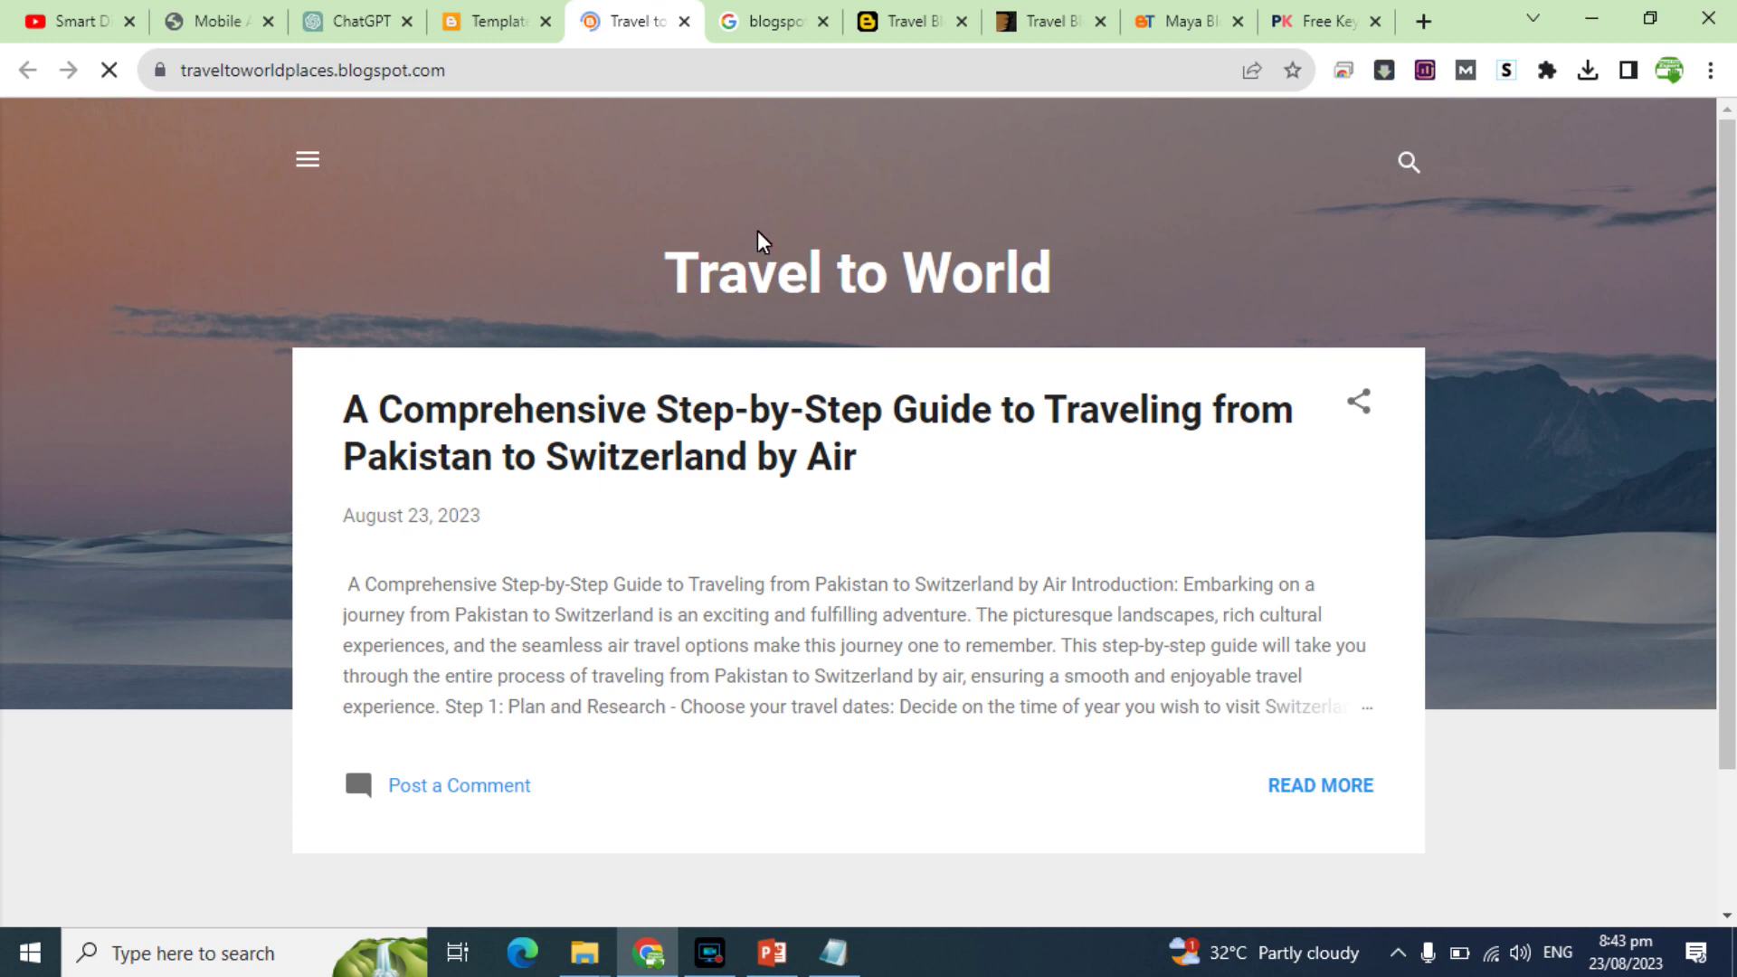
click(1106, 11)
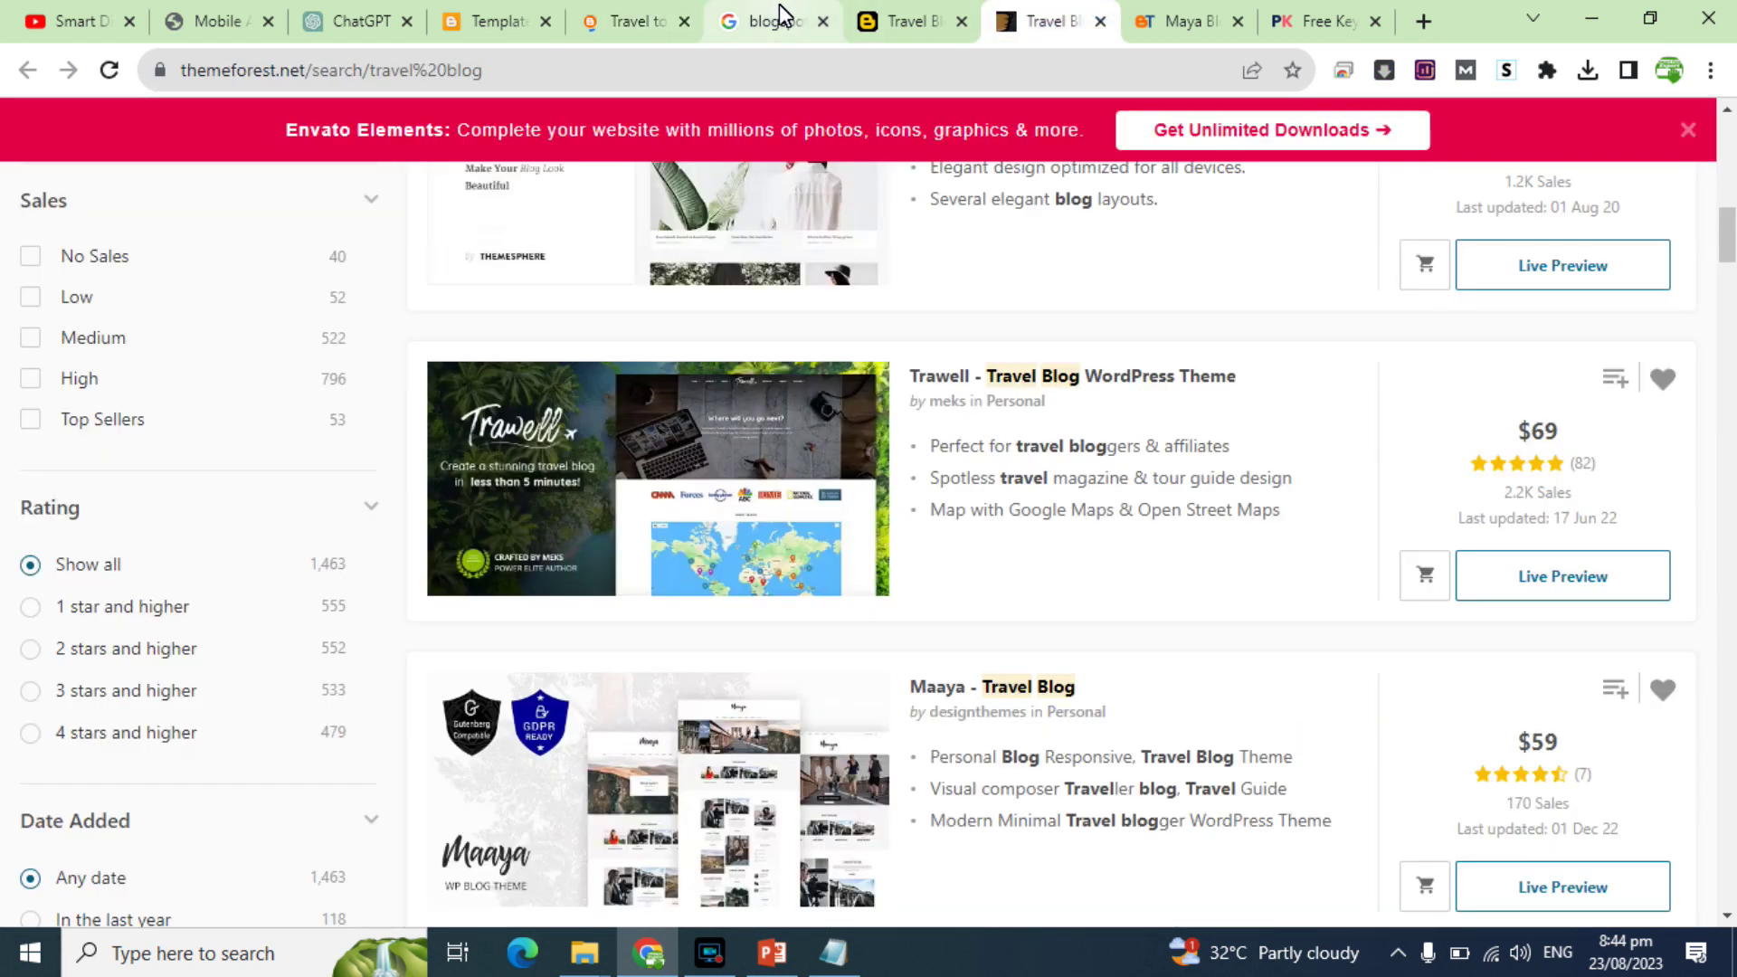
click(624, 18)
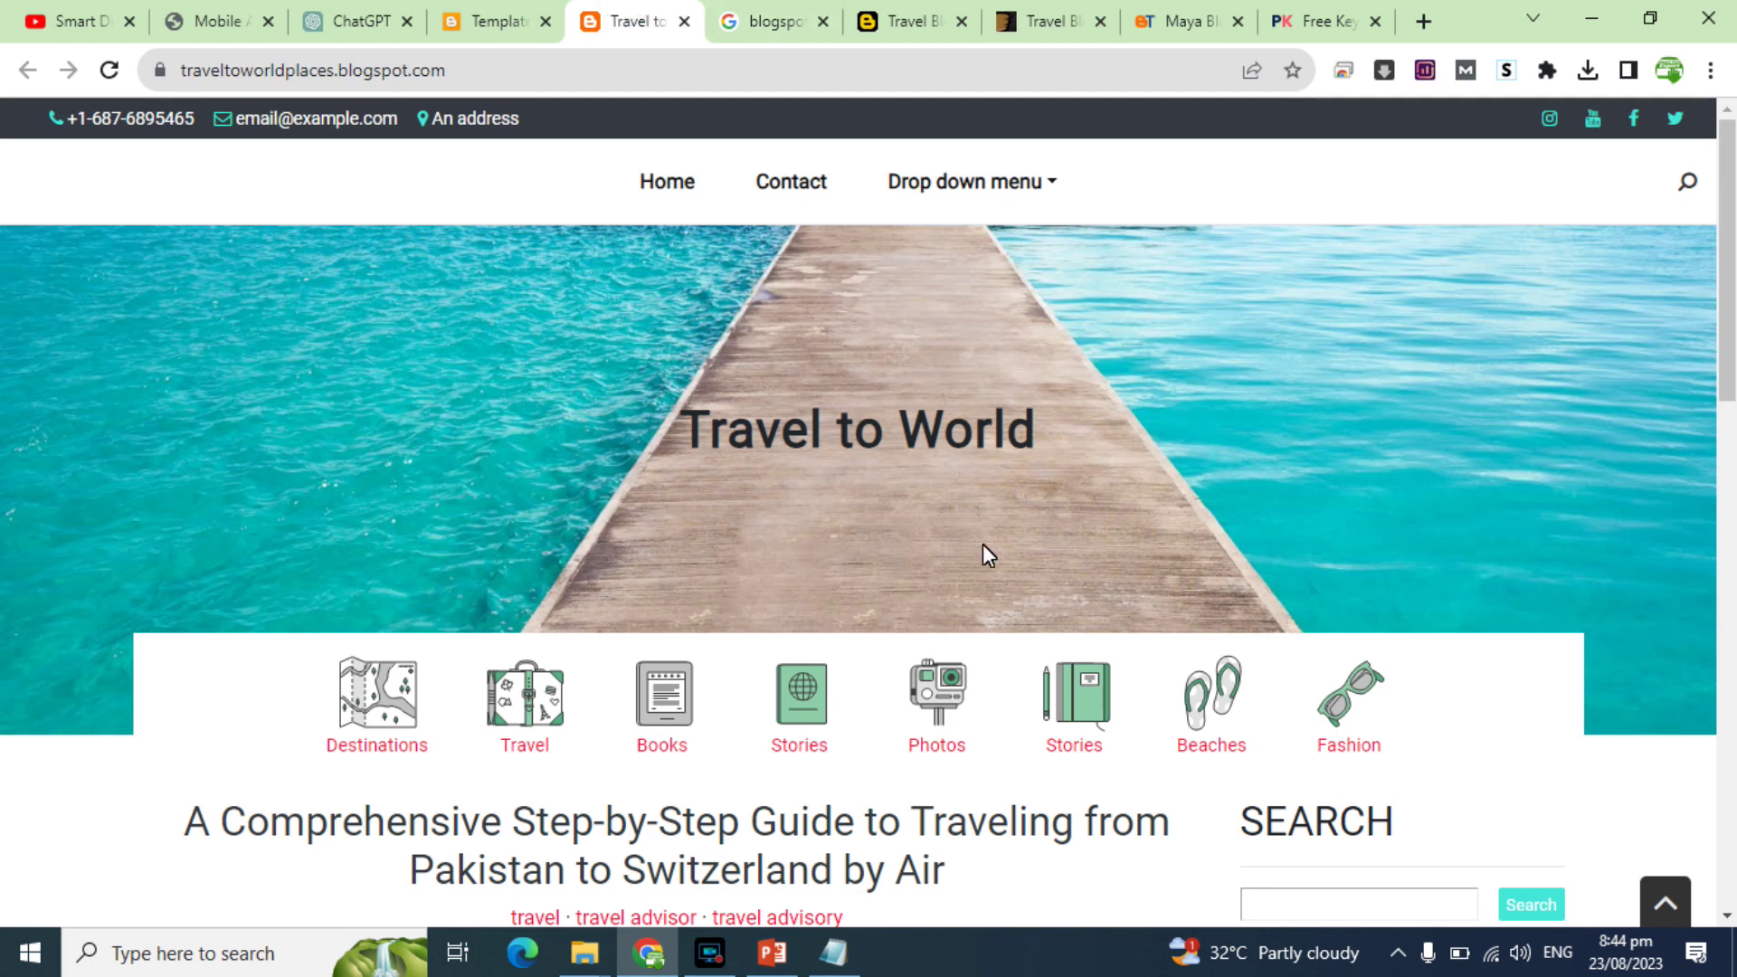
click(1203, 20)
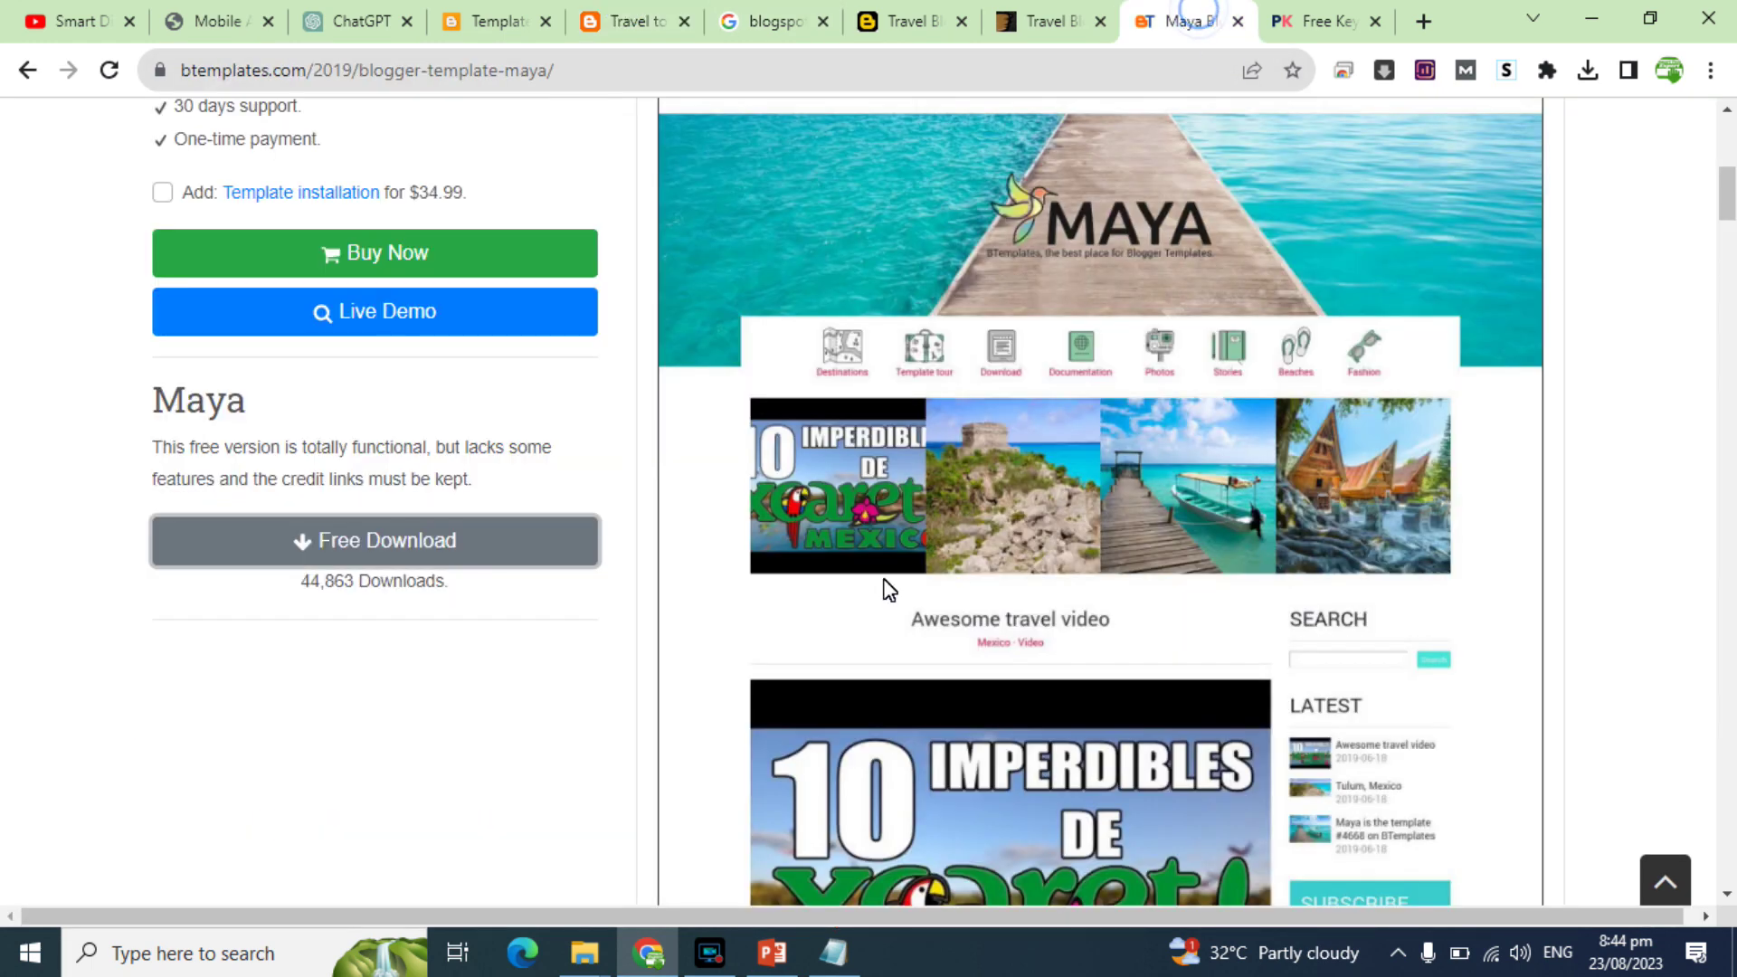
click(625, 18)
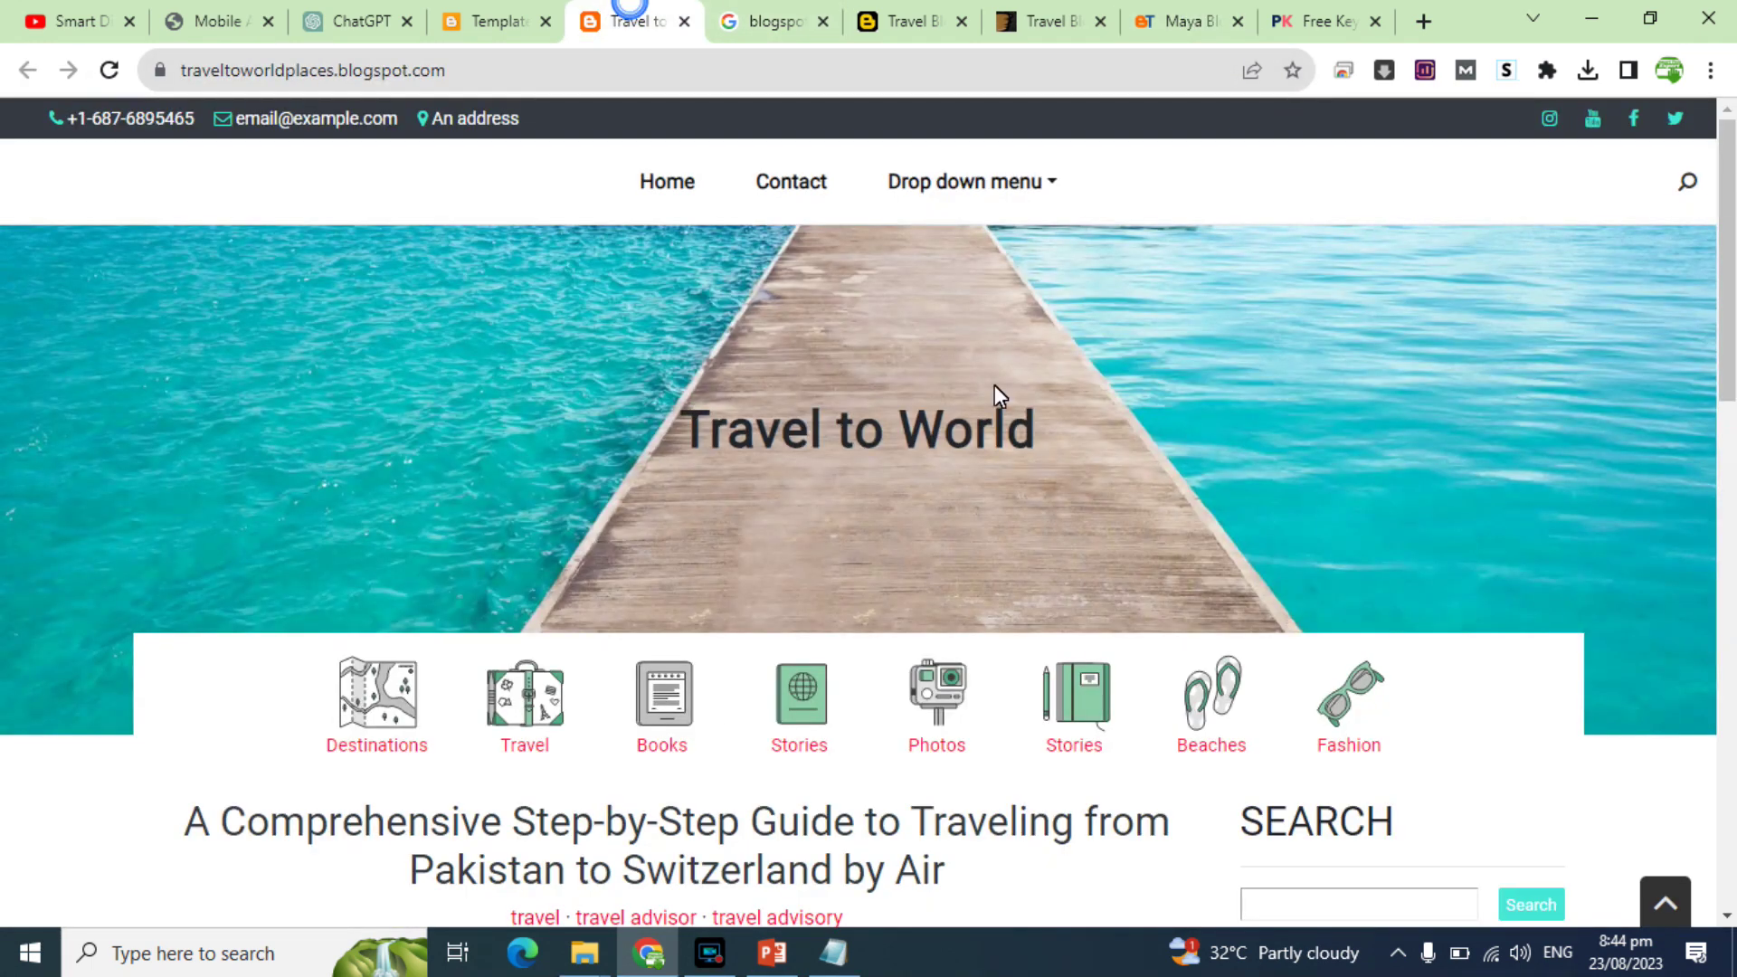
drag(1728, 204, 1728, 330)
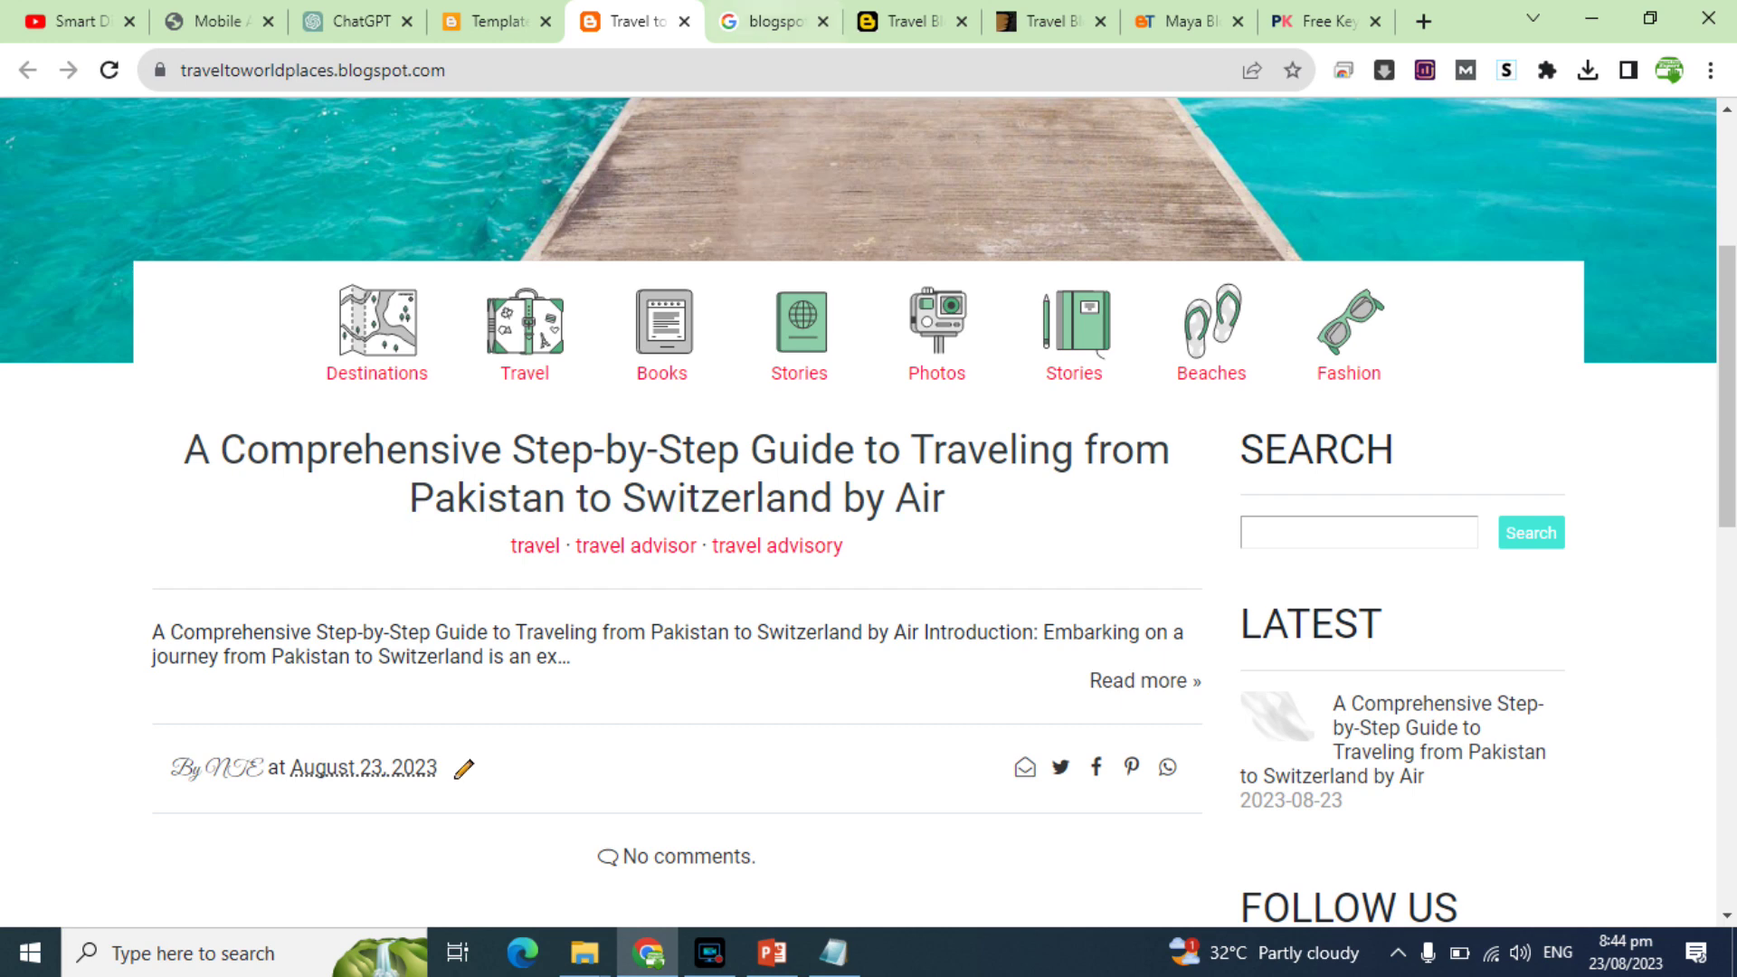
Step: Search Google Images for "singapore"
click(774, 21)
triple_click(609, 163)
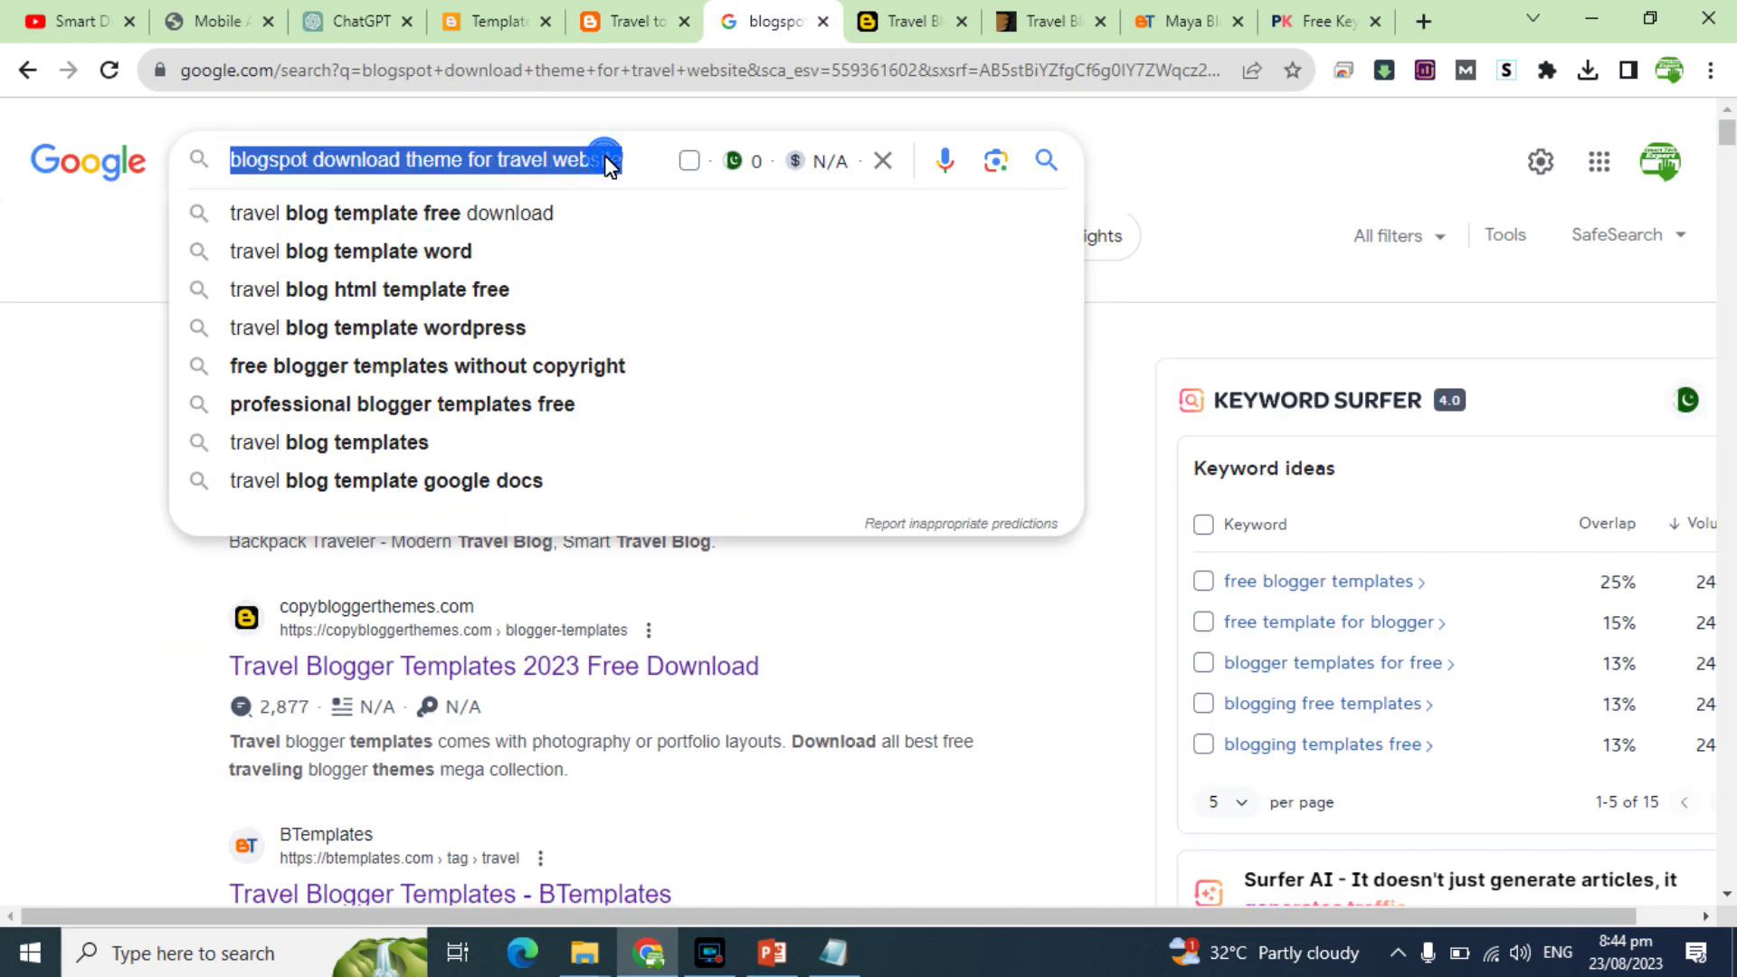
text(singapore)
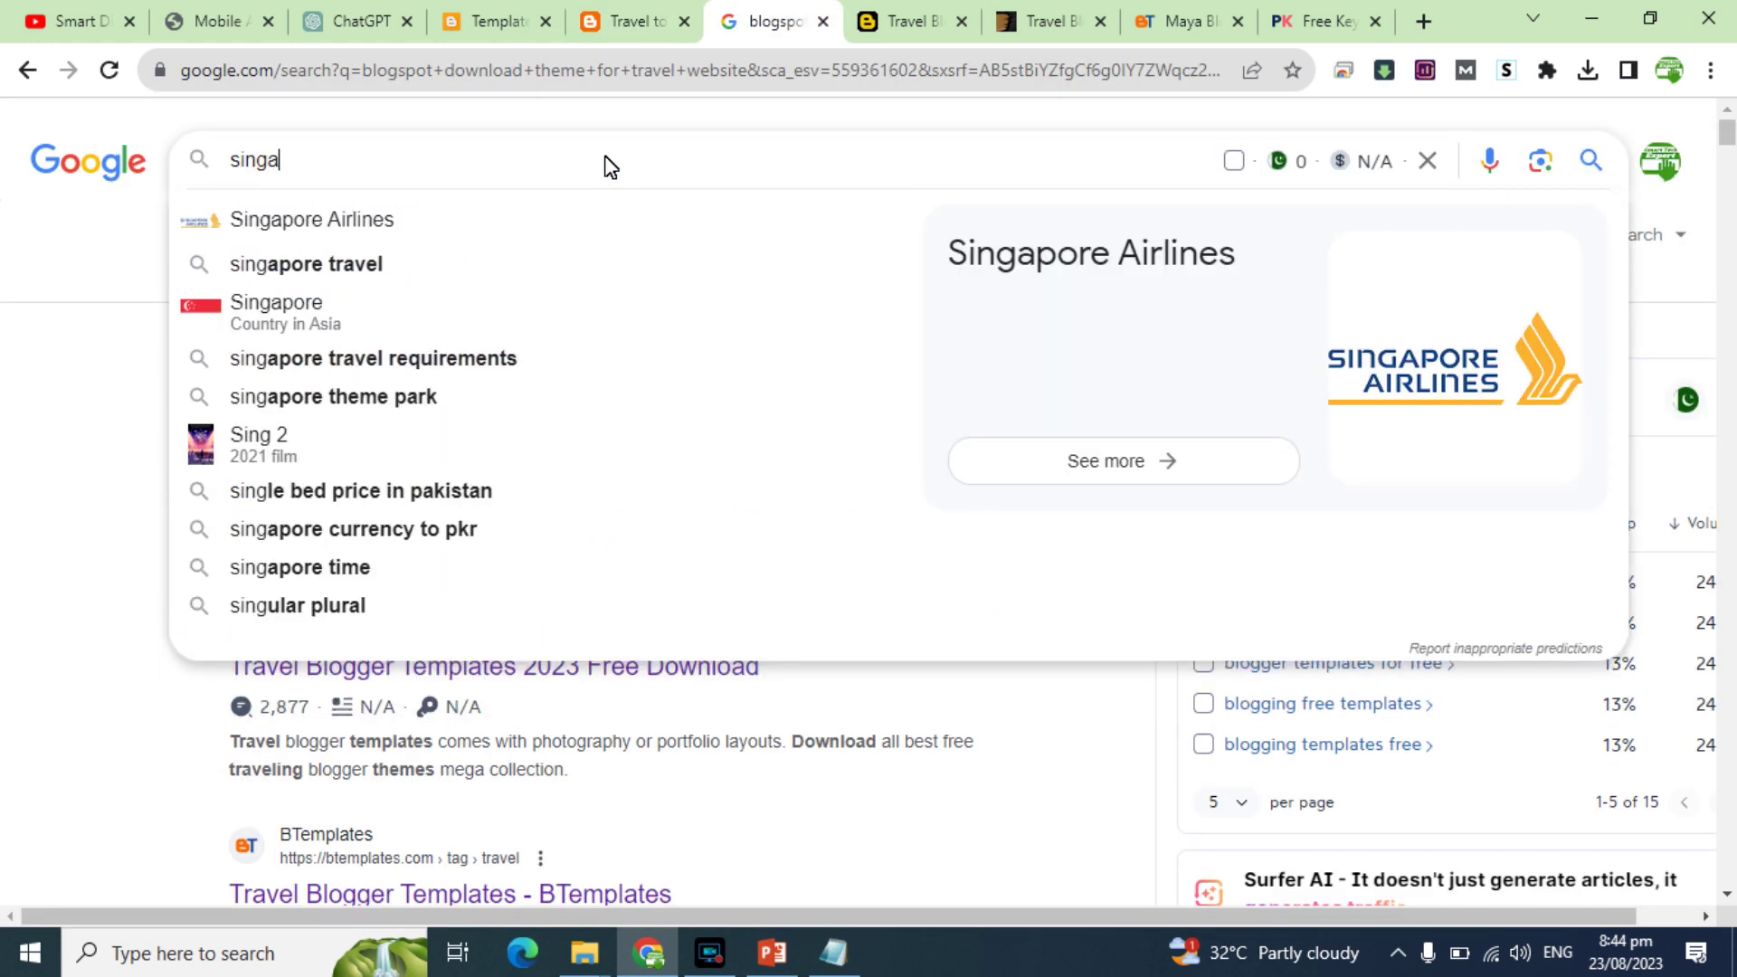
key(Return)
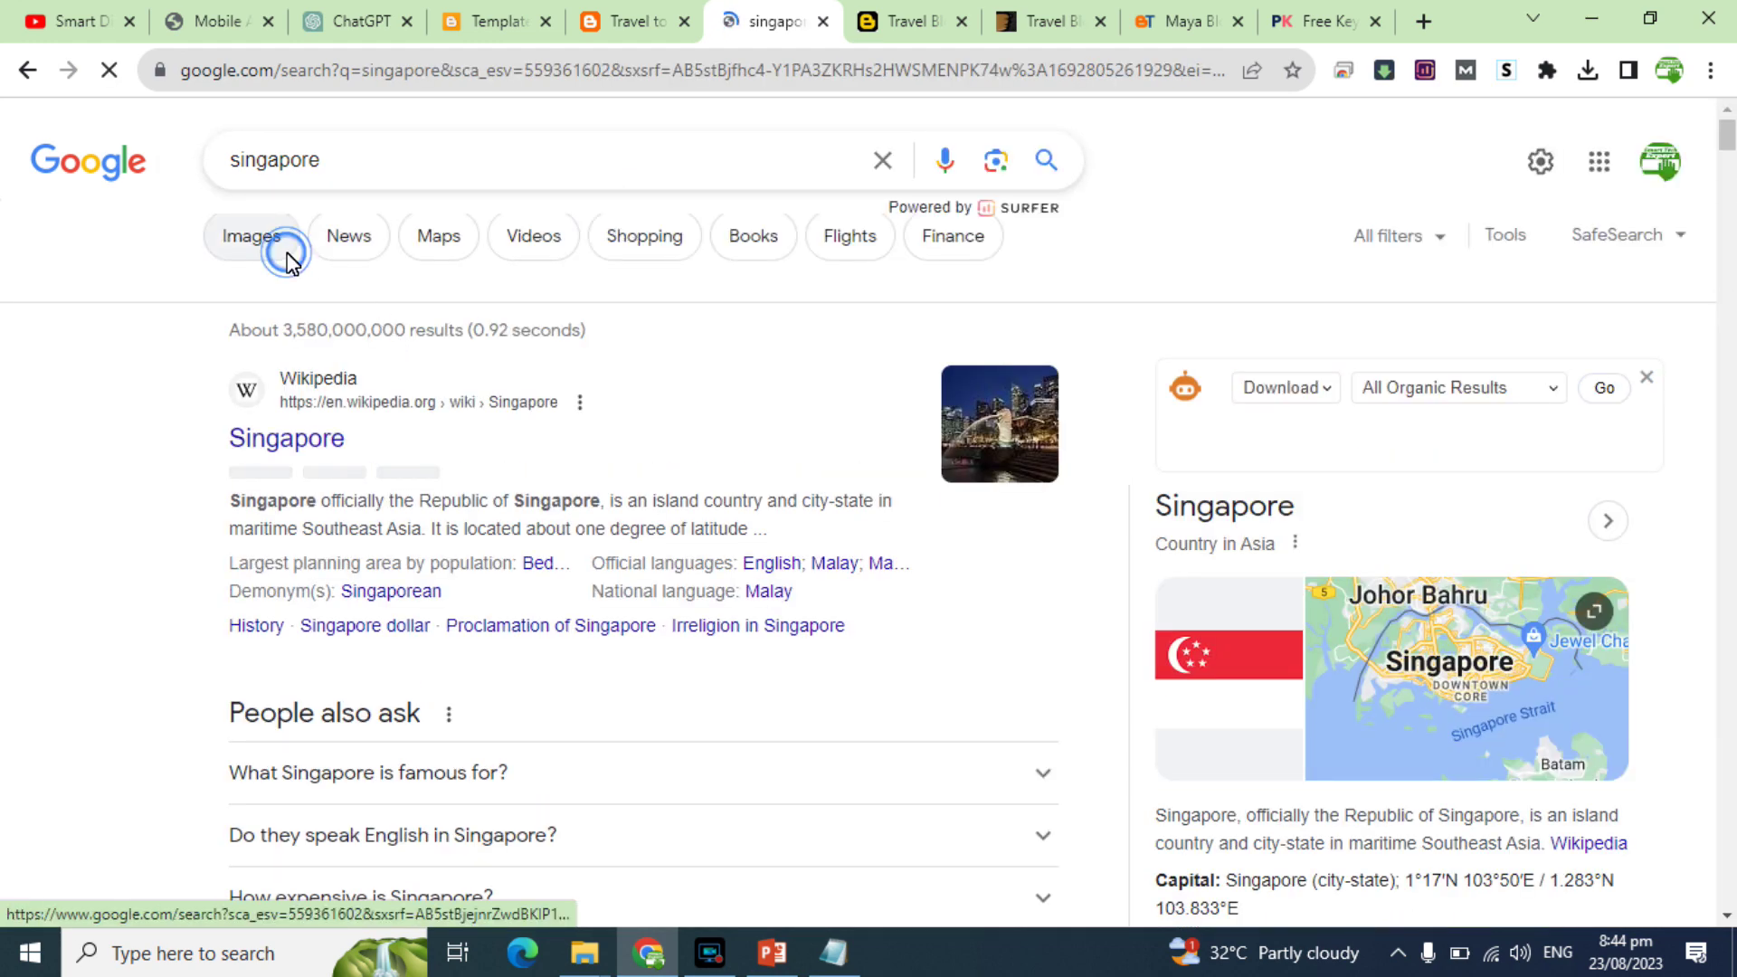
click(265, 246)
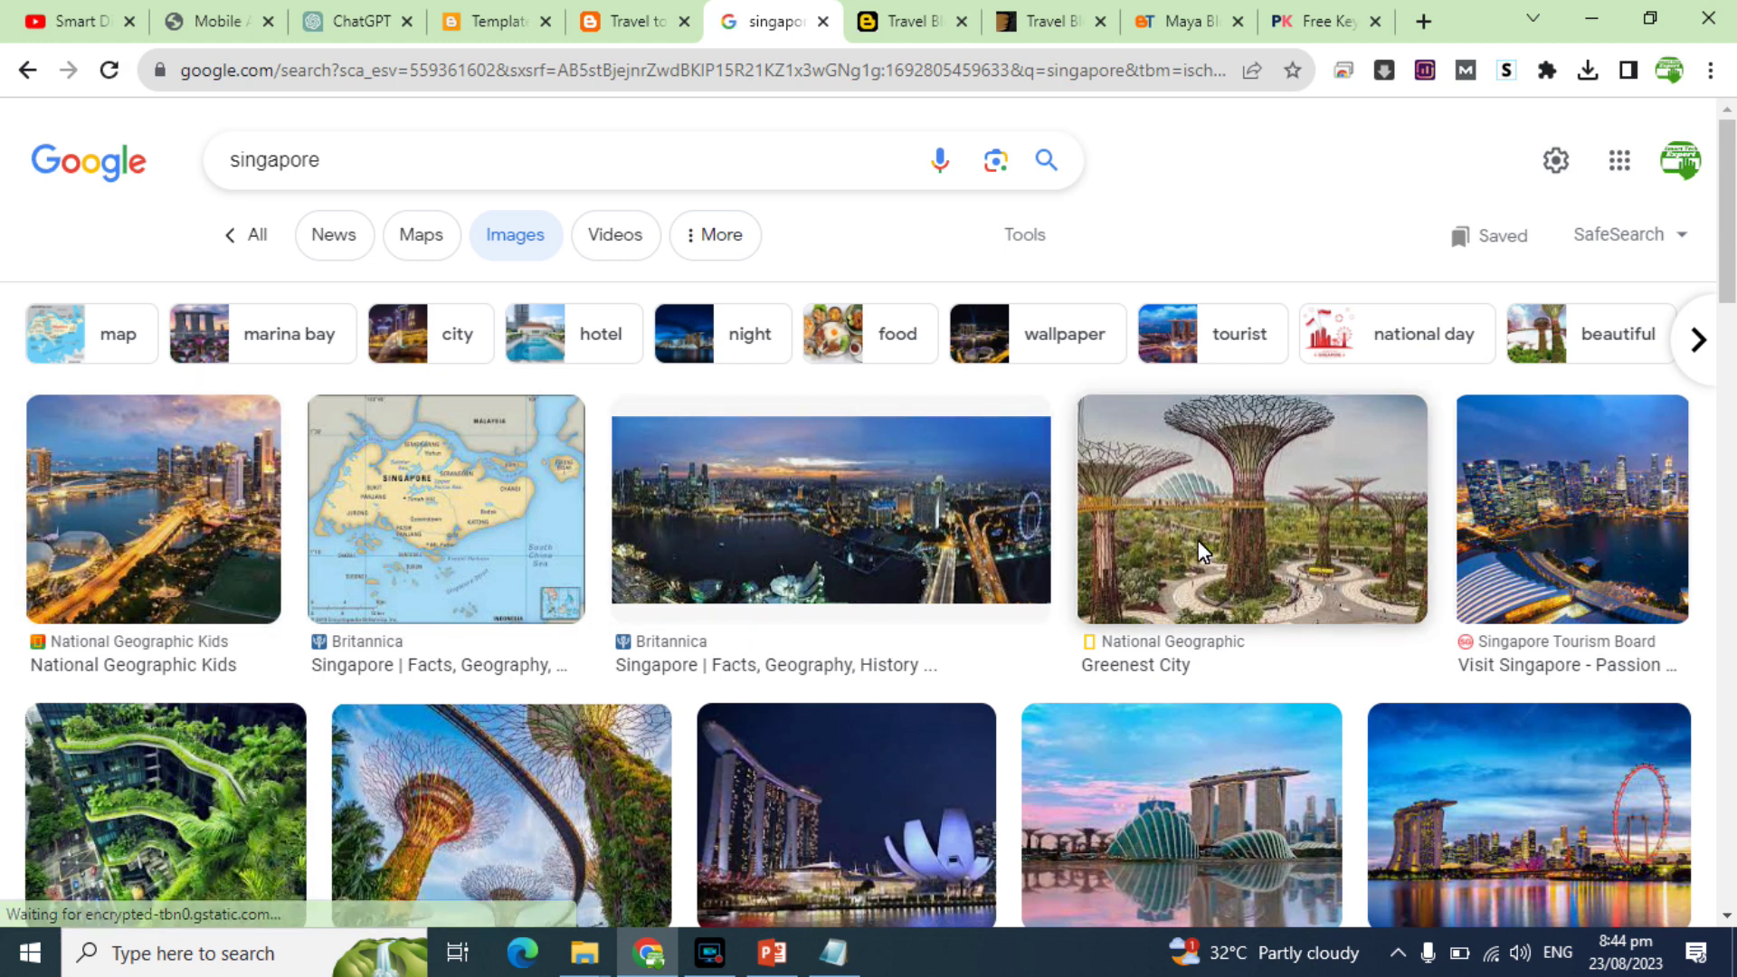
Step: Save the Hotels.com picture "Singapore - What you need to know before you go" to the computer and return to the Blogger theme editor
click(178, 528)
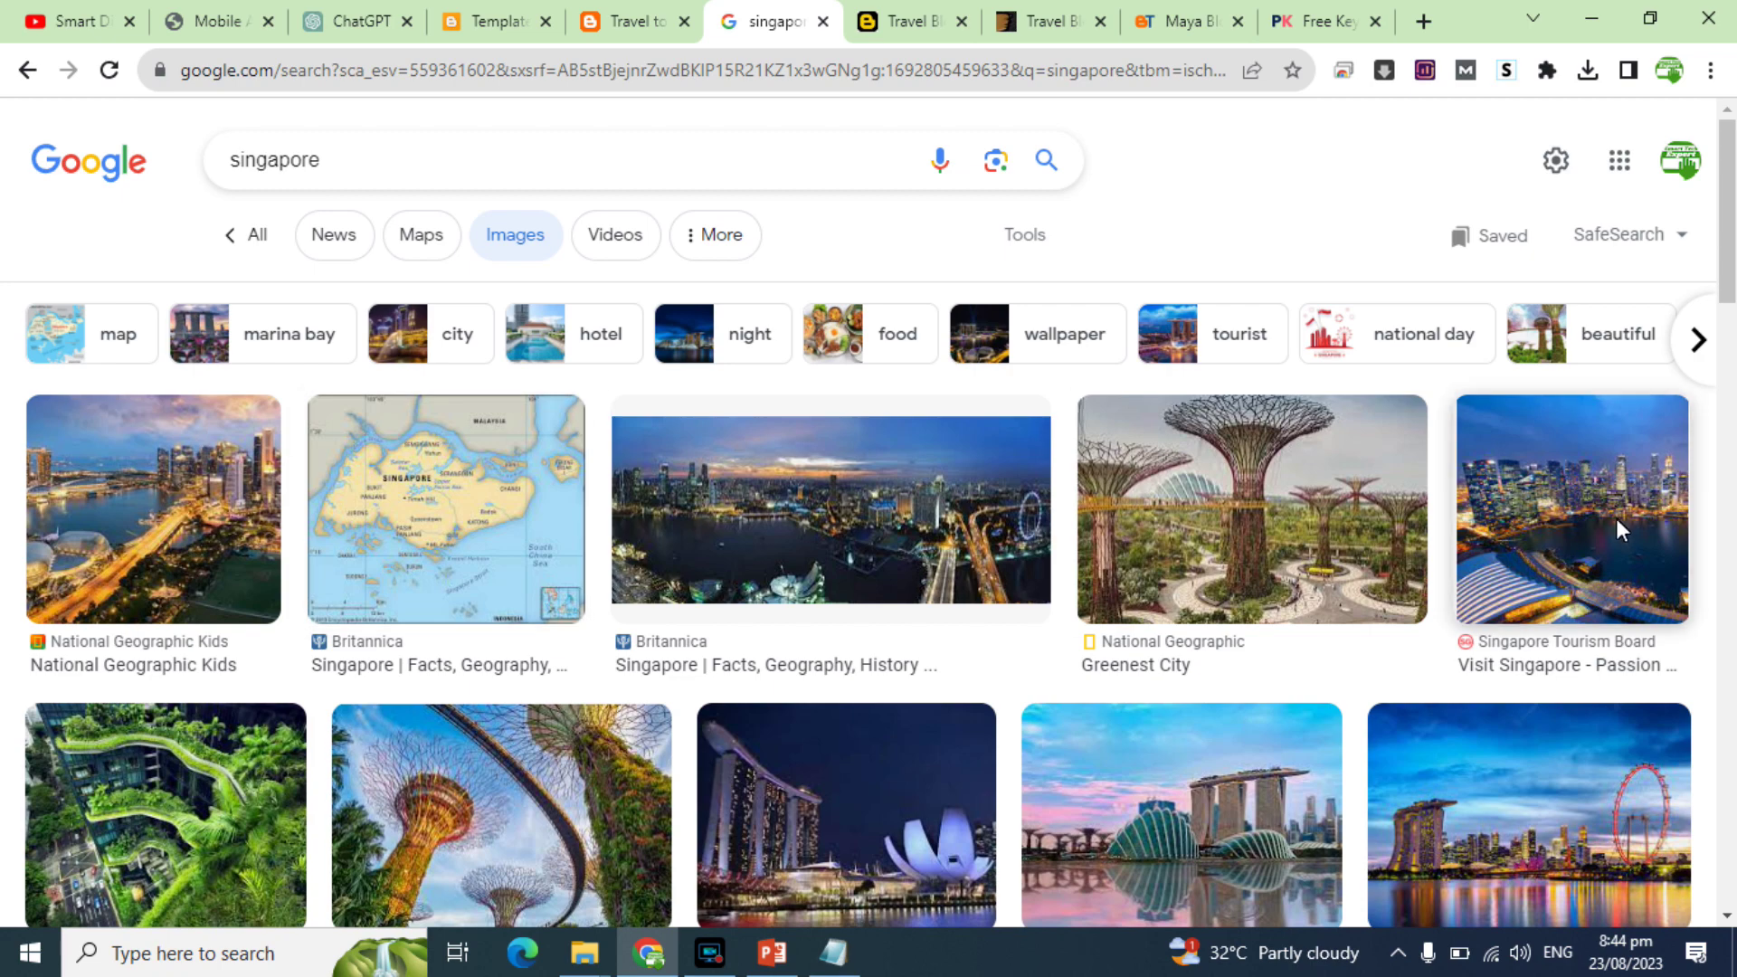
click(1232, 862)
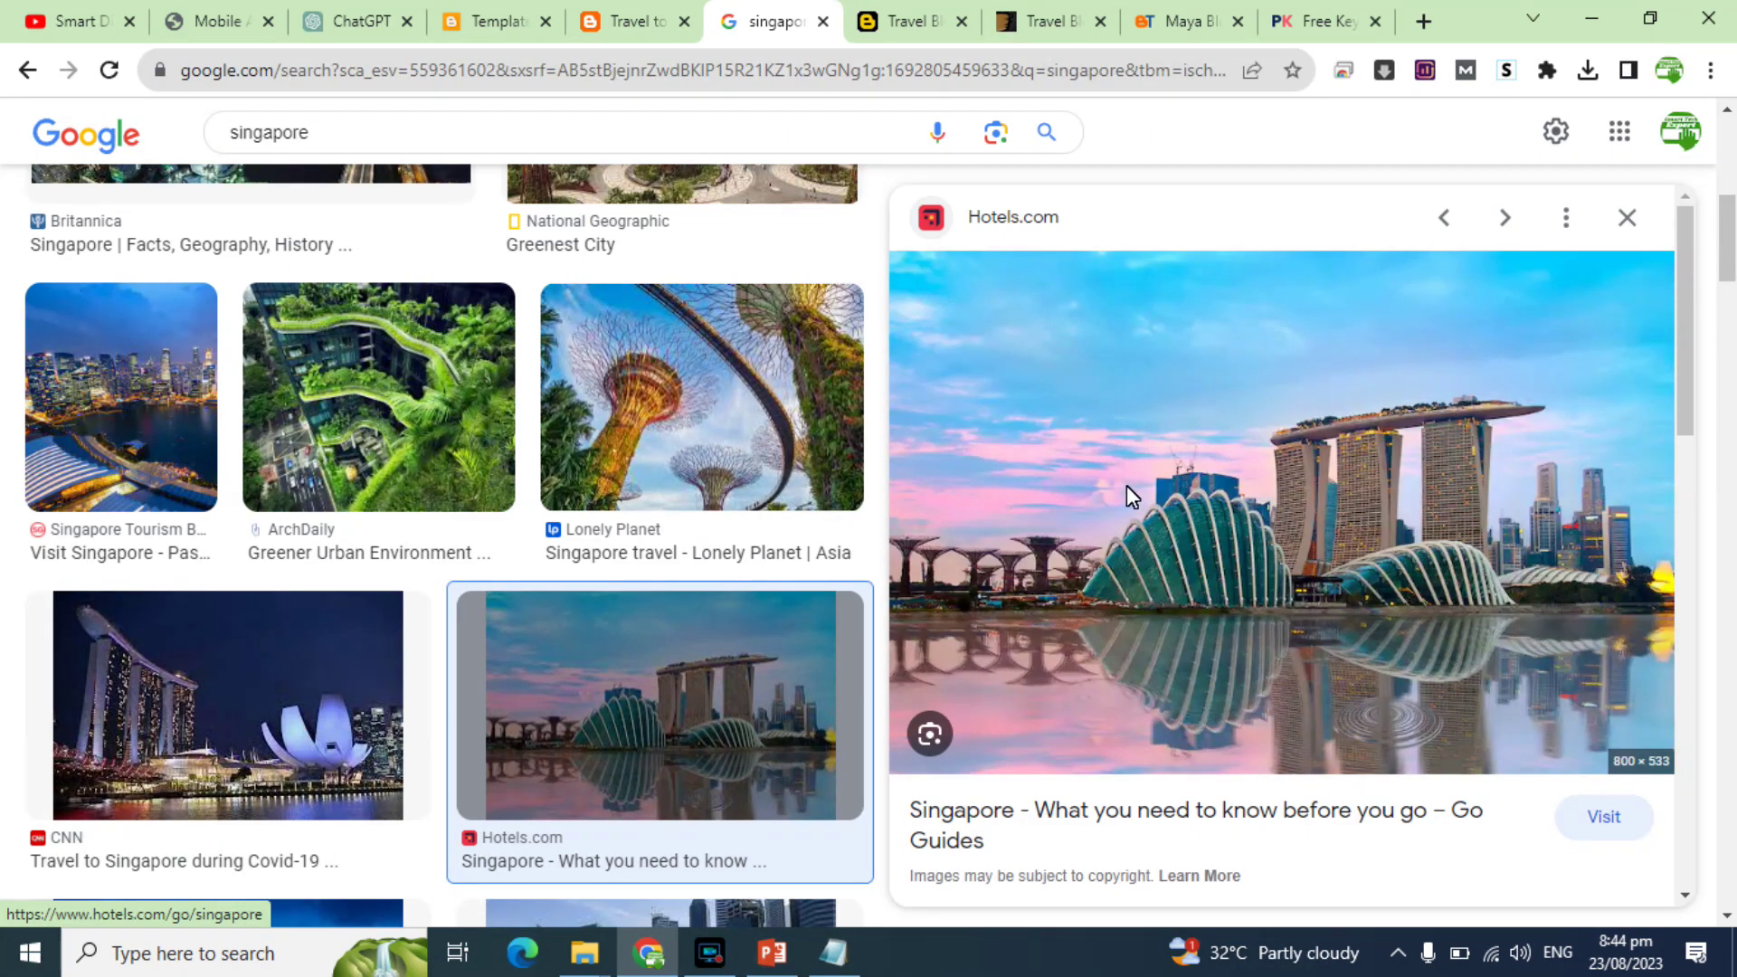
right_click(1128, 485)
click(1192, 754)
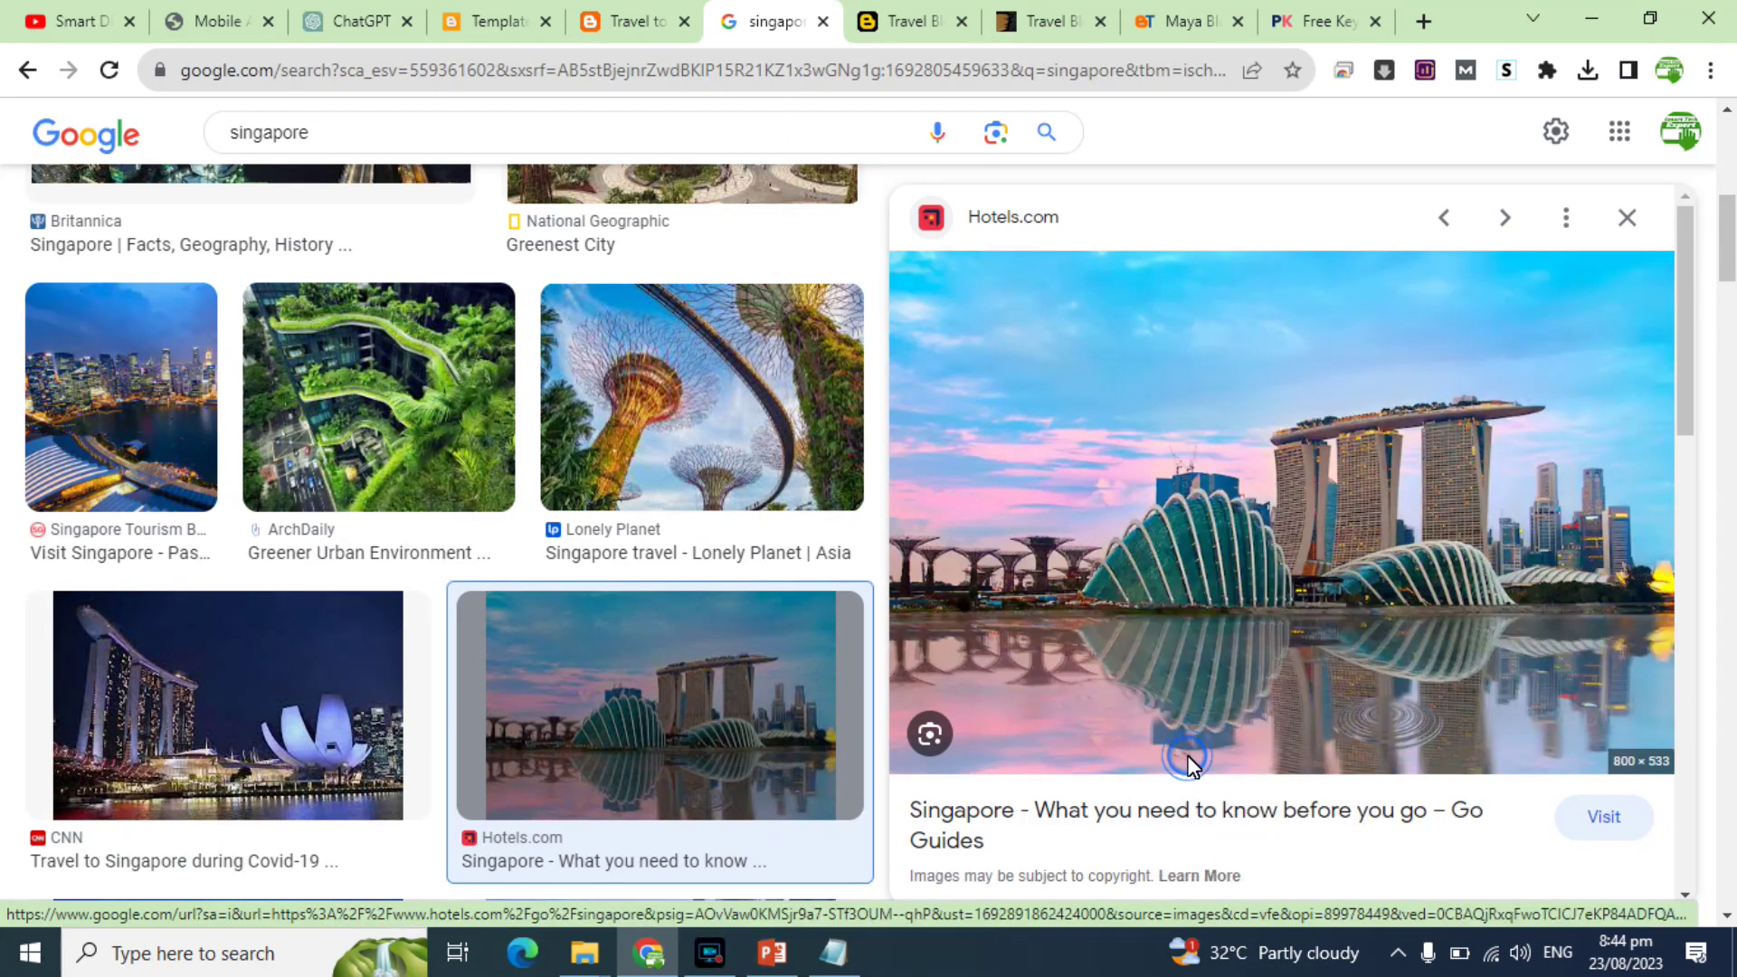
key(Return)
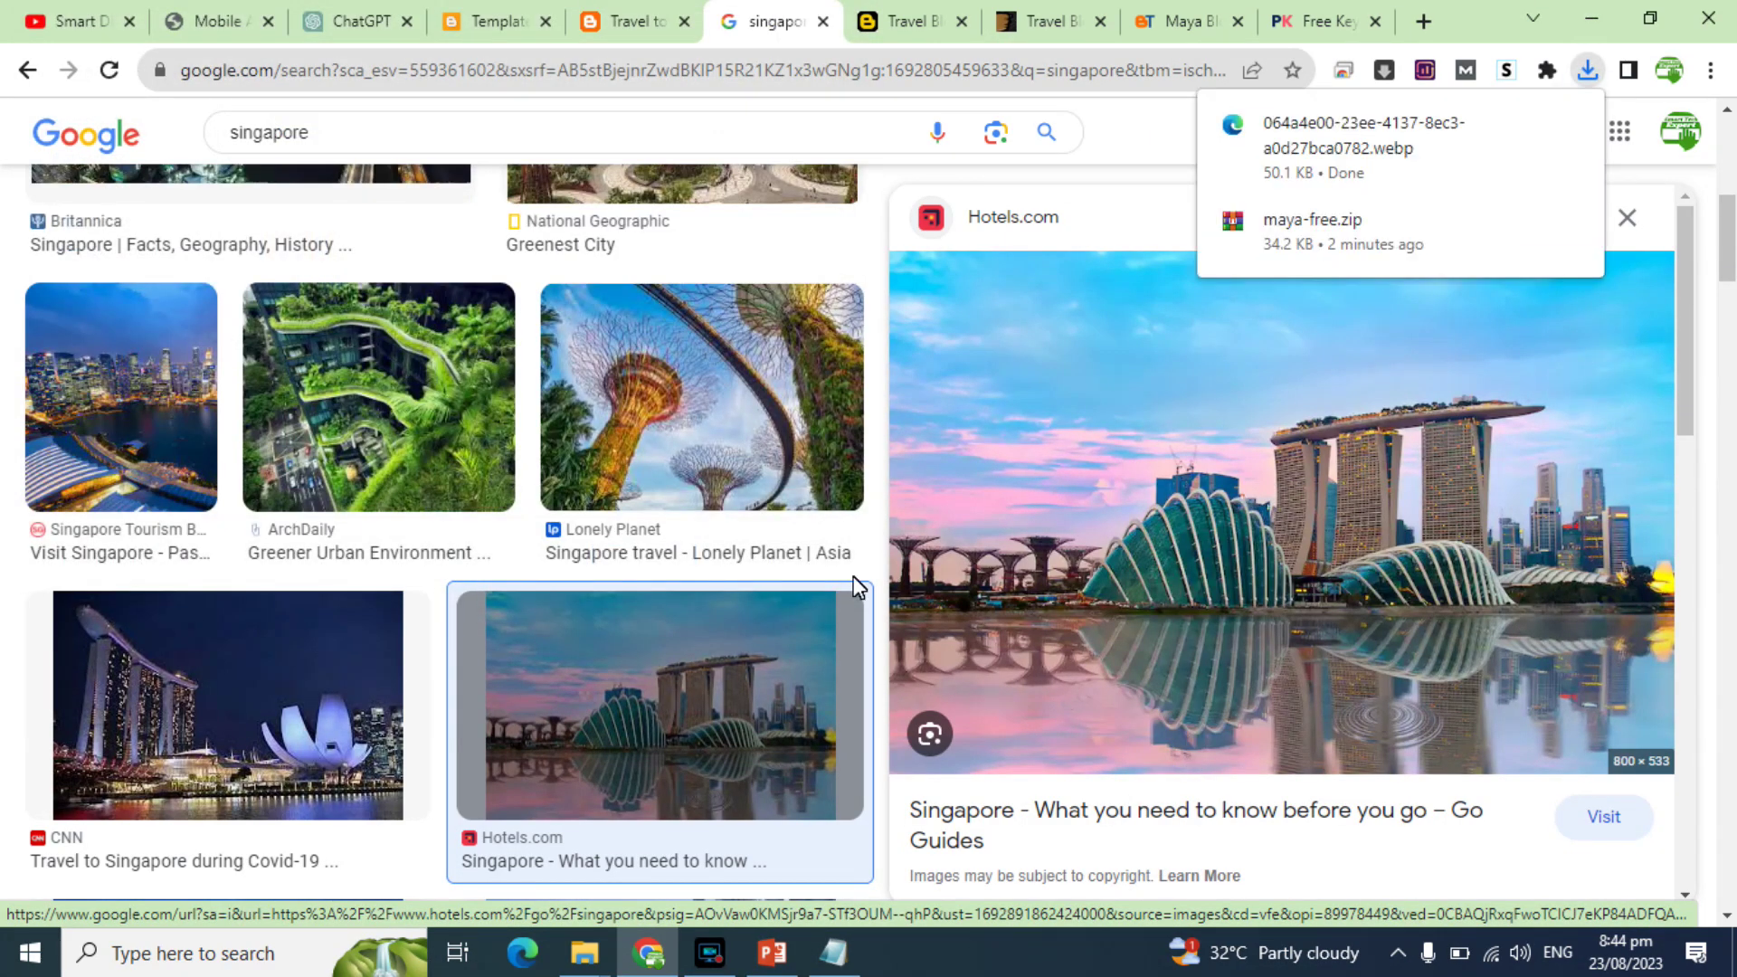
click(498, 21)
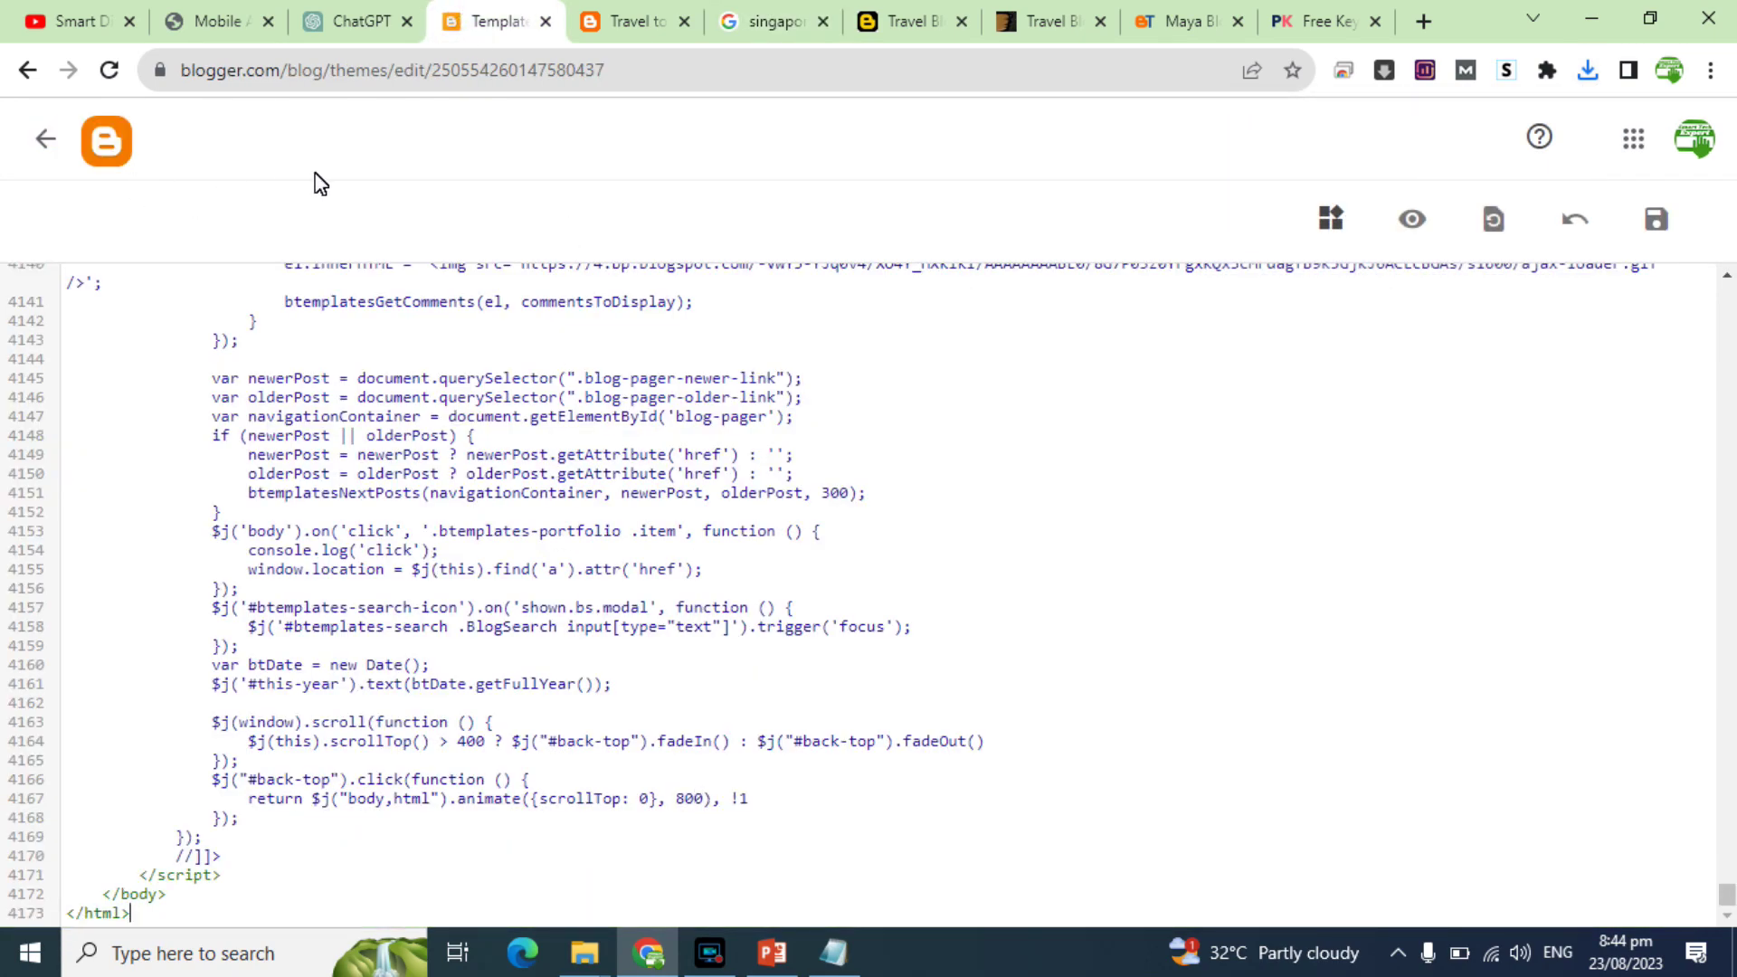